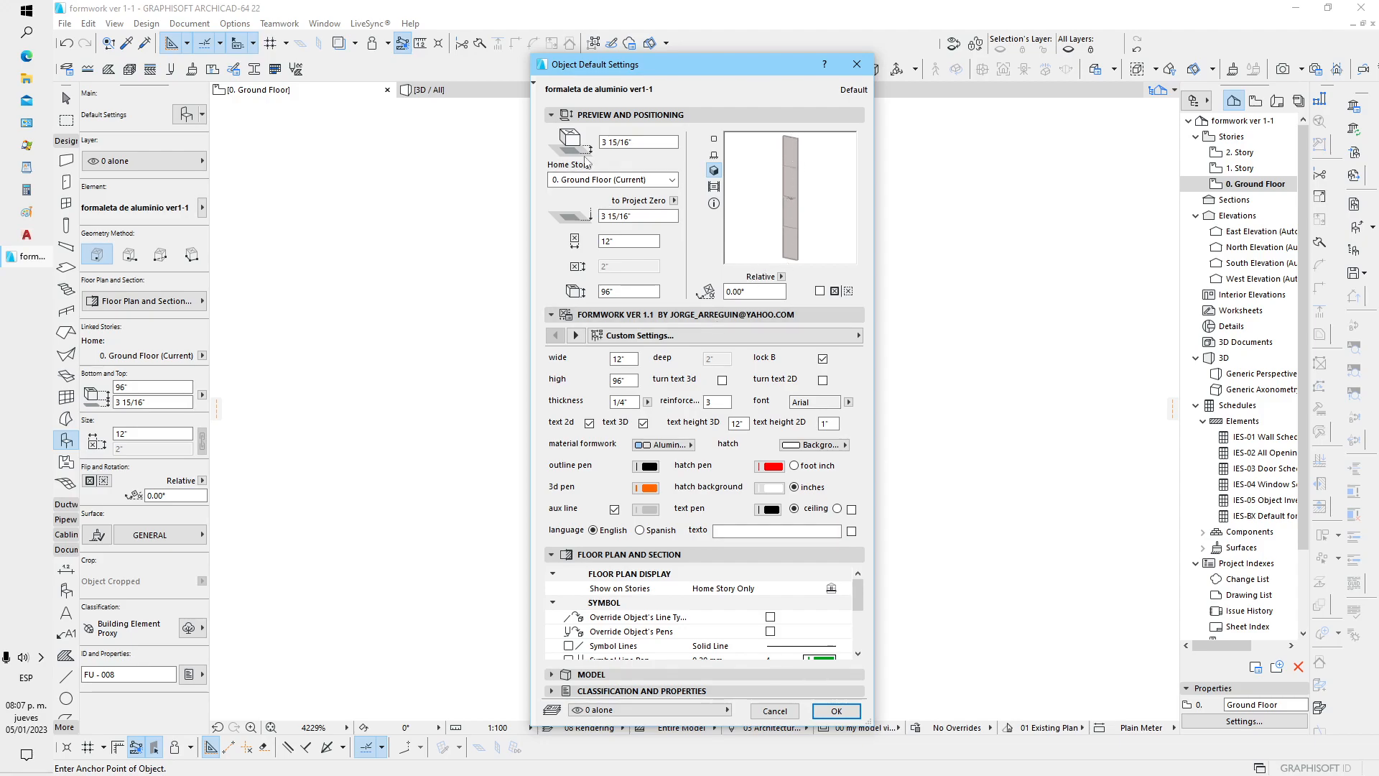
Step: Check the 2D preview of the default aluminium formwork panel, accept its settings and place one panel on the ground floor plan
left_click(714, 155)
left_click(714, 139)
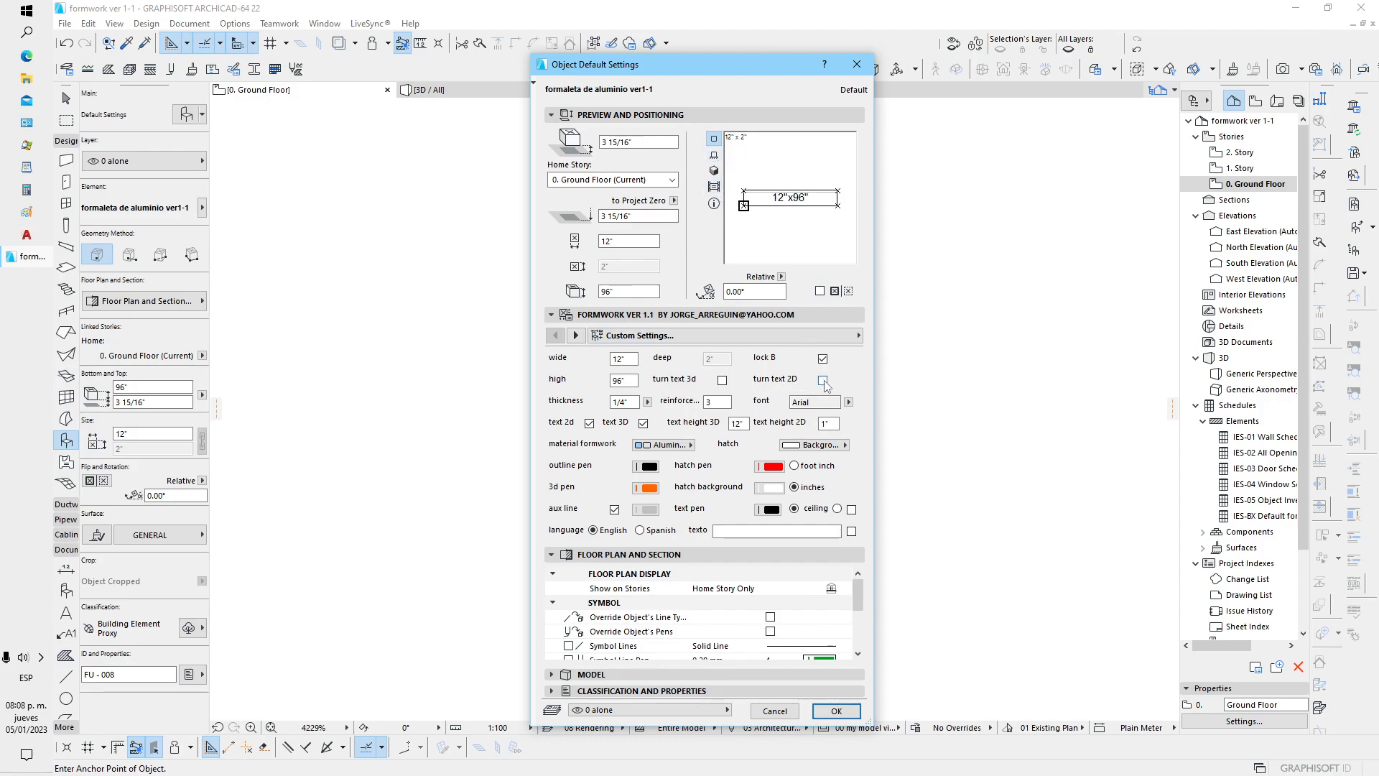
left_click(834, 711)
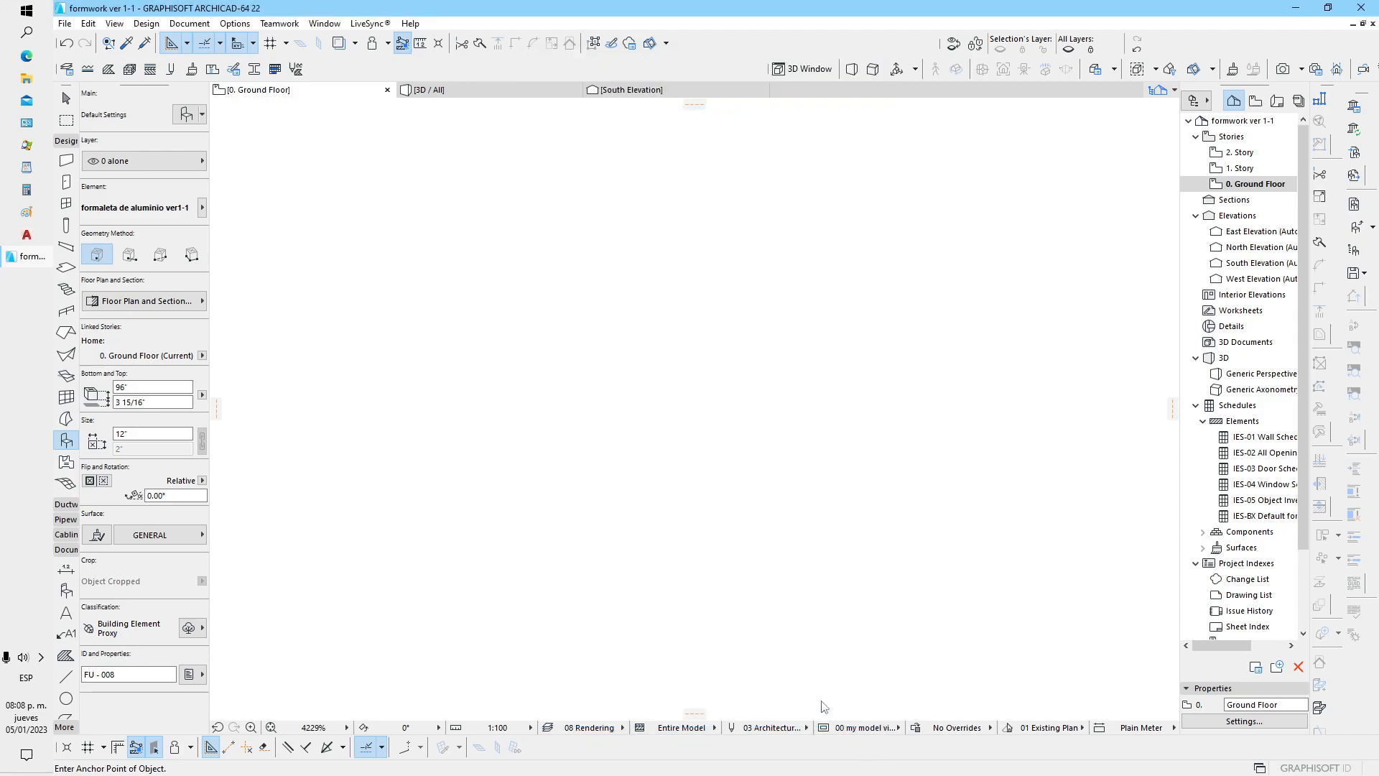
left_click(566, 473)
left_click(71, 99)
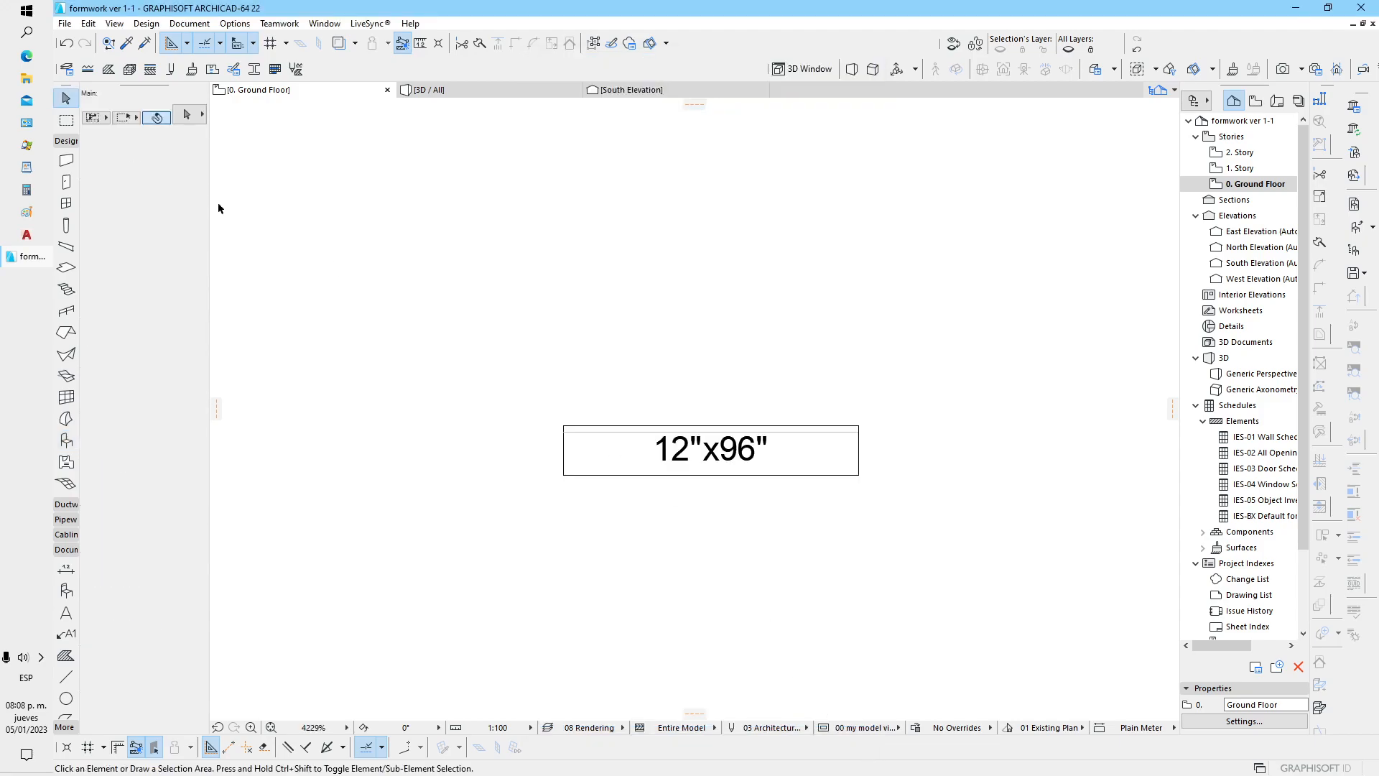
Step: Select the placed formwork panel and create a copy of it directly above the original
left_click(653, 453)
left_click(563, 401)
left_click(588, 462)
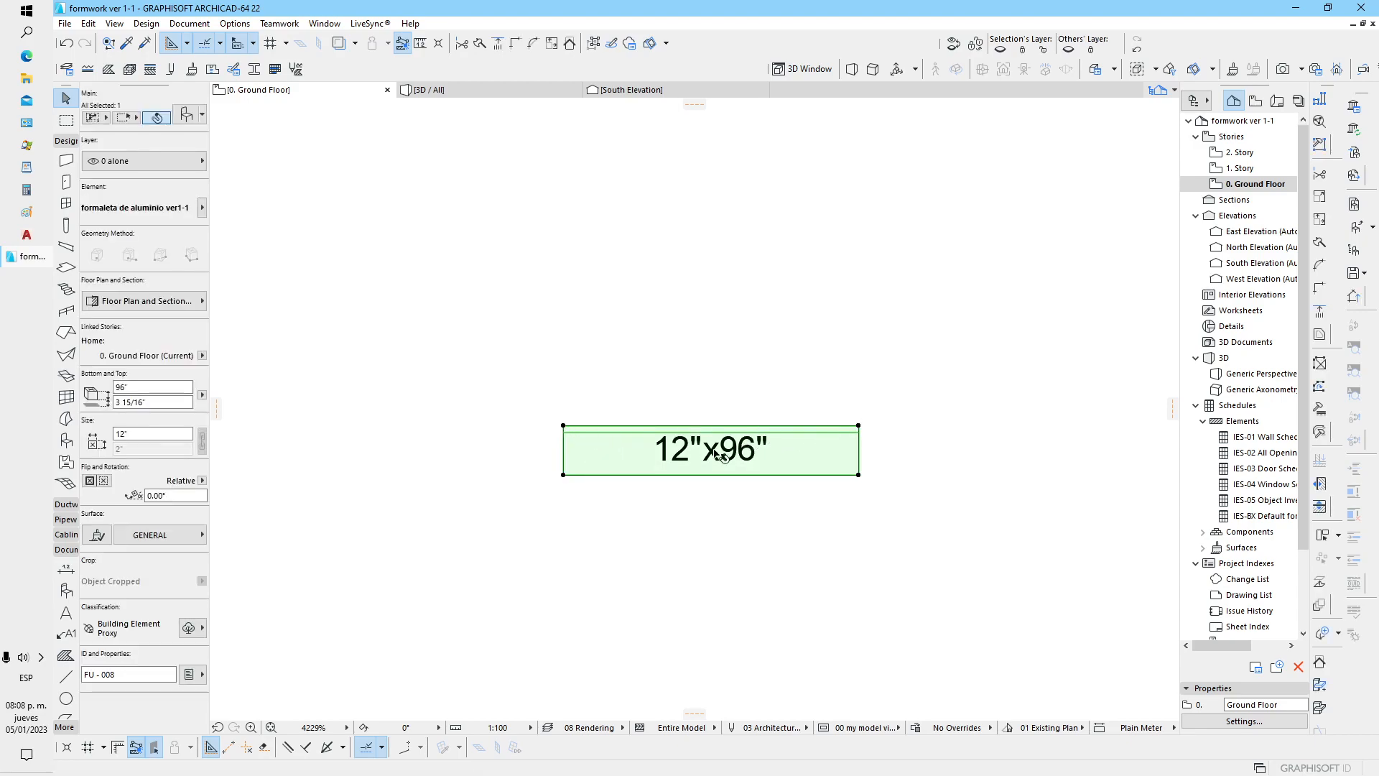
left_click(646, 459)
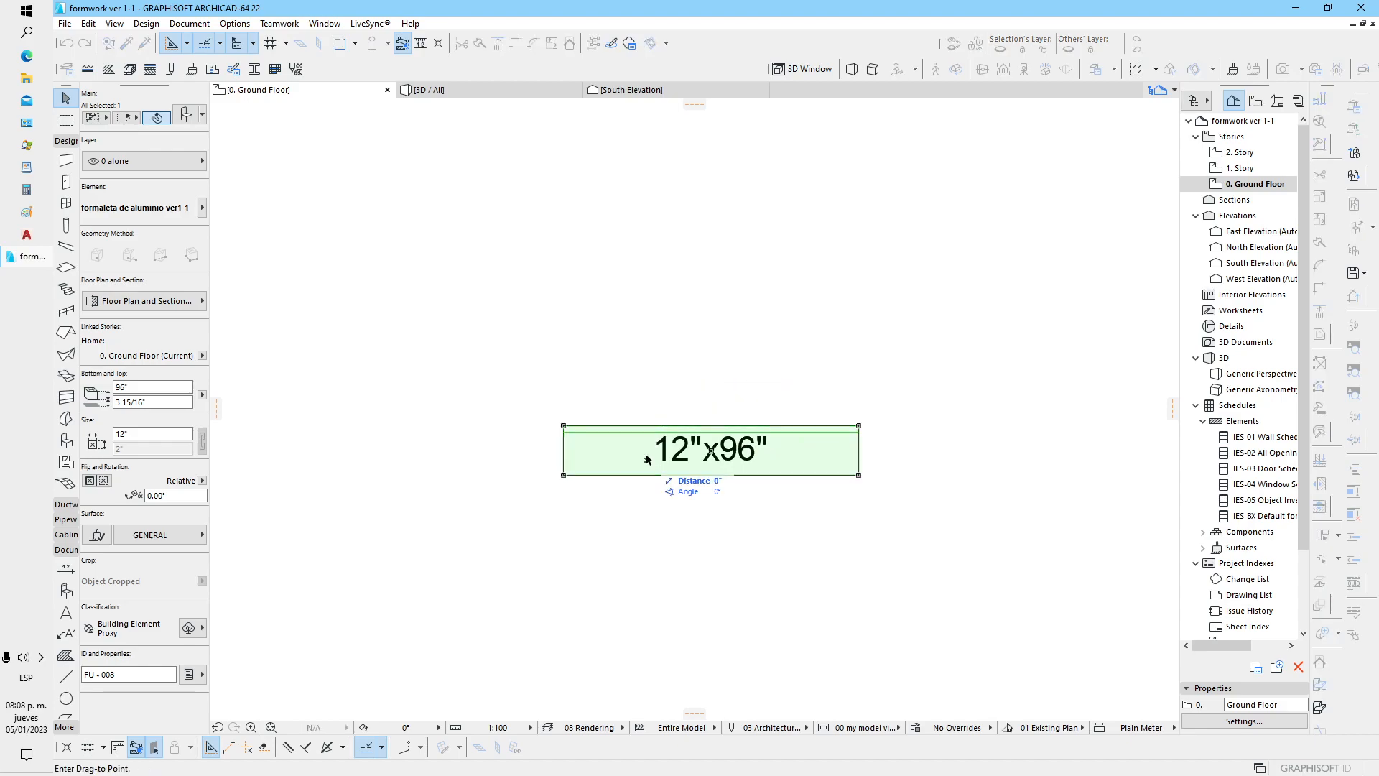
left_click(646, 285)
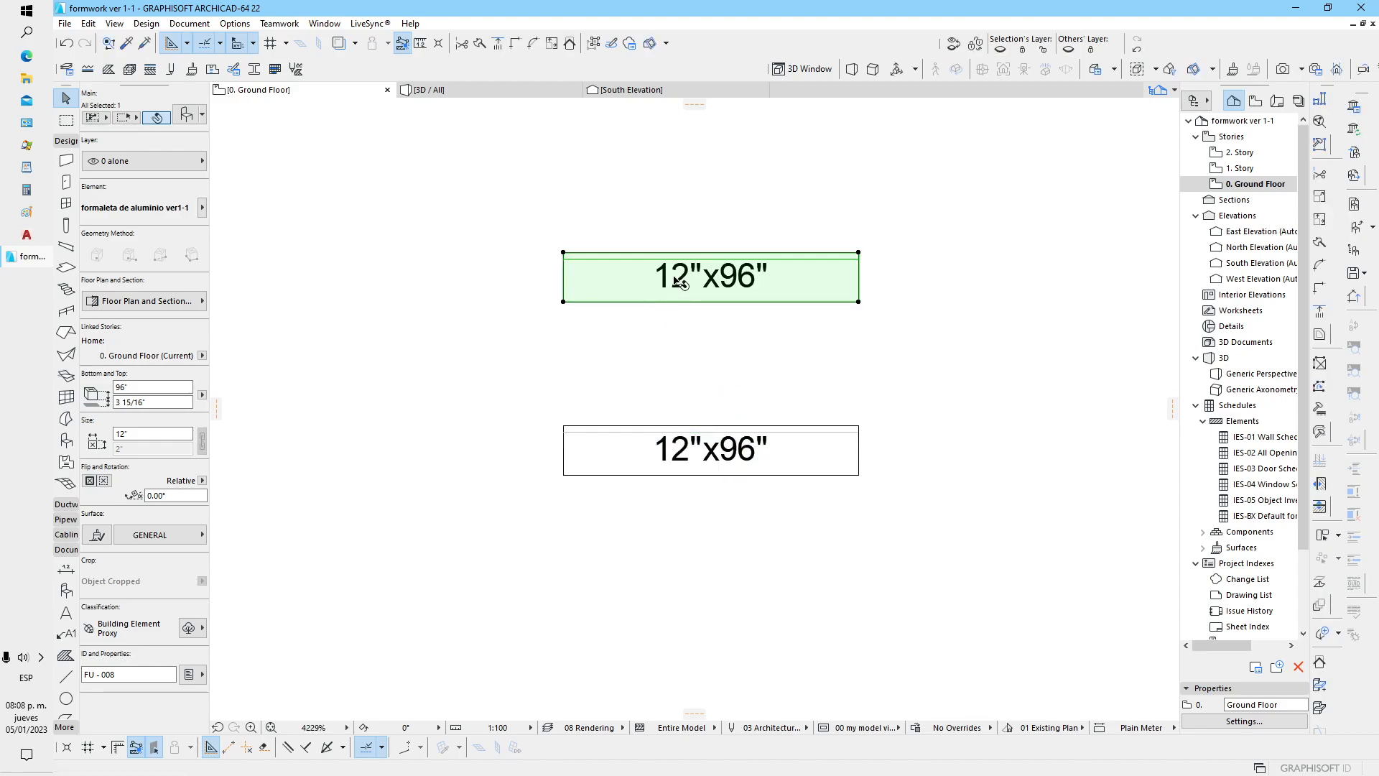
Step: Rotate the copied panel 180° around the midpoint of its upper edge and deselect it
left_click(711, 251)
key("Escape")
key("ctrl+e")
left_click(711, 252)
left_click(905, 252)
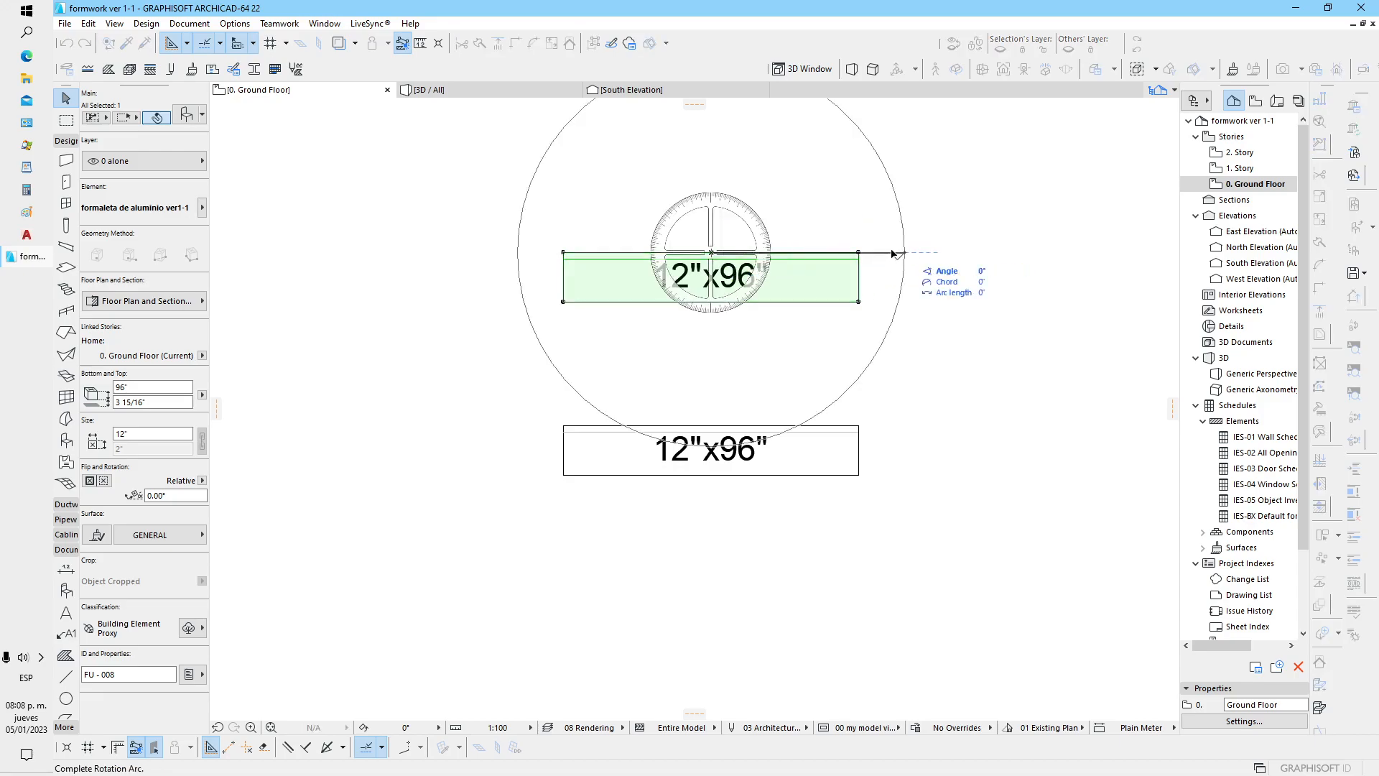
left_click(482, 255)
left_click(677, 313)
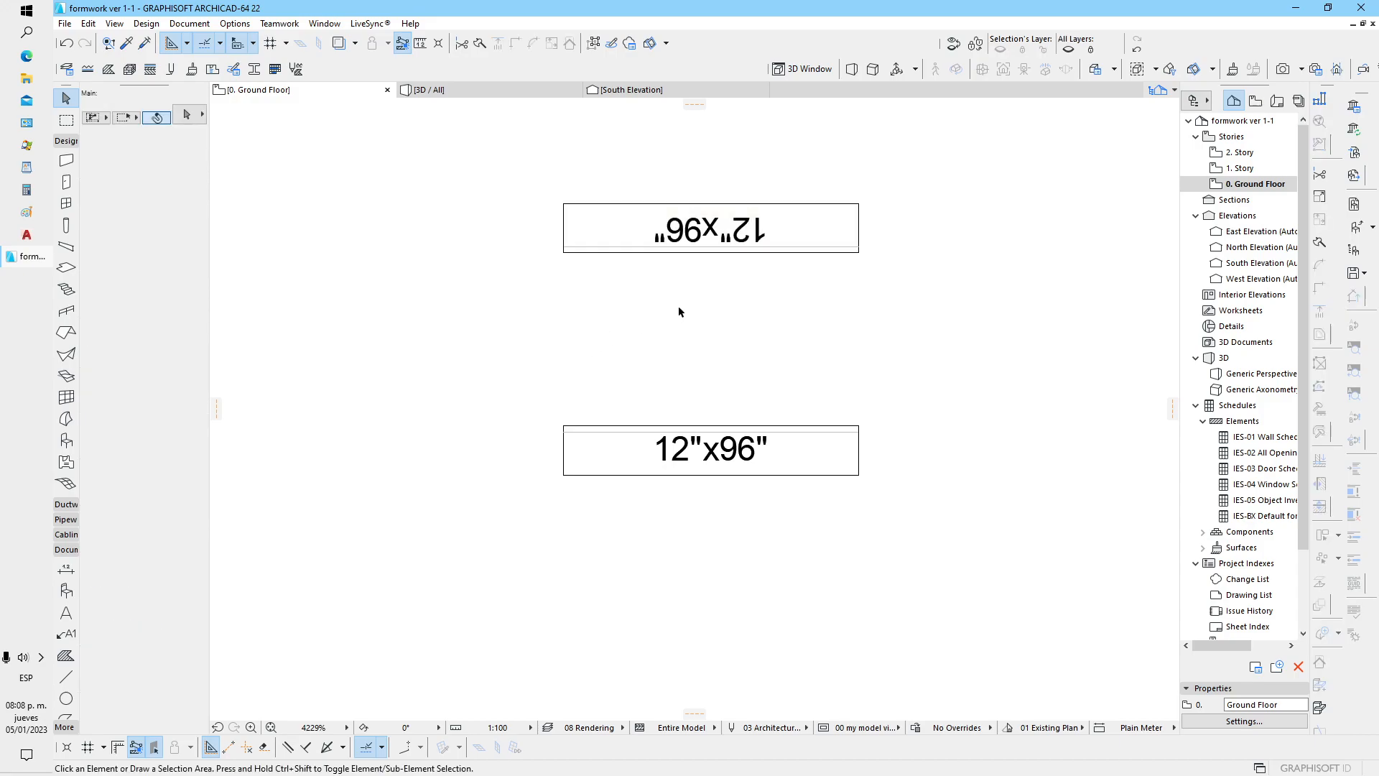
Step: Enable the turn text 2D option for the rotated upper panel
left_click(707, 230)
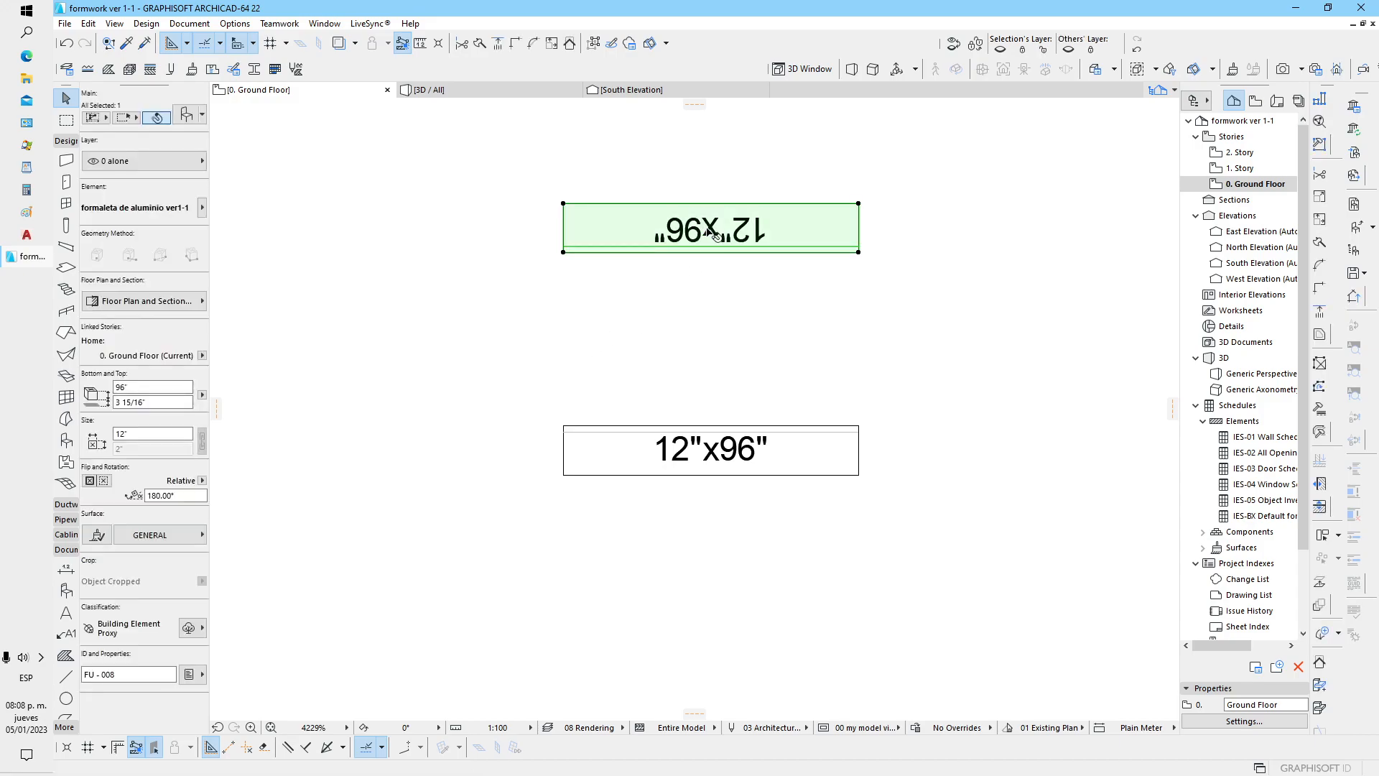
left_click(186, 114)
left_click(823, 379)
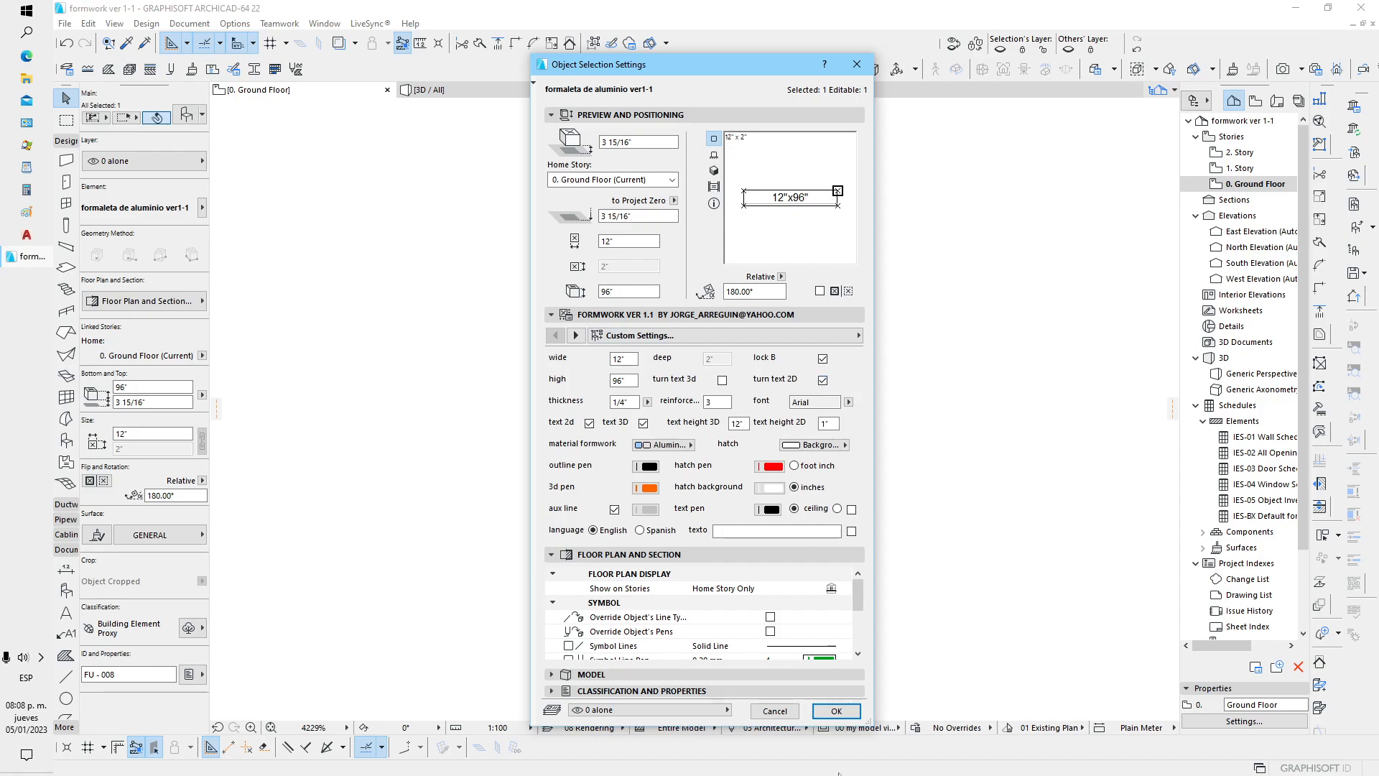
left_click(833, 712)
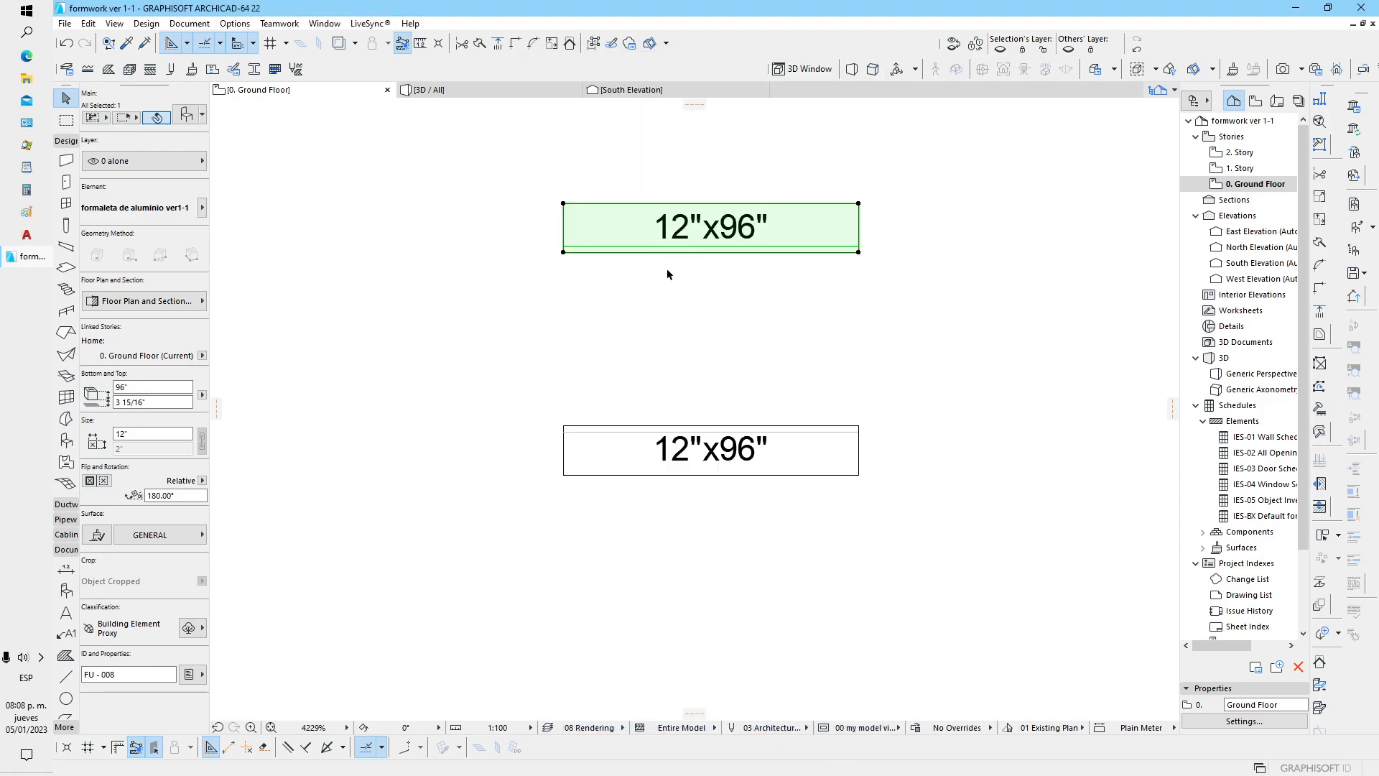
Step: Set the upper panel's thickness to 1/2"
middle_click_drag(666, 273, 661, 347)
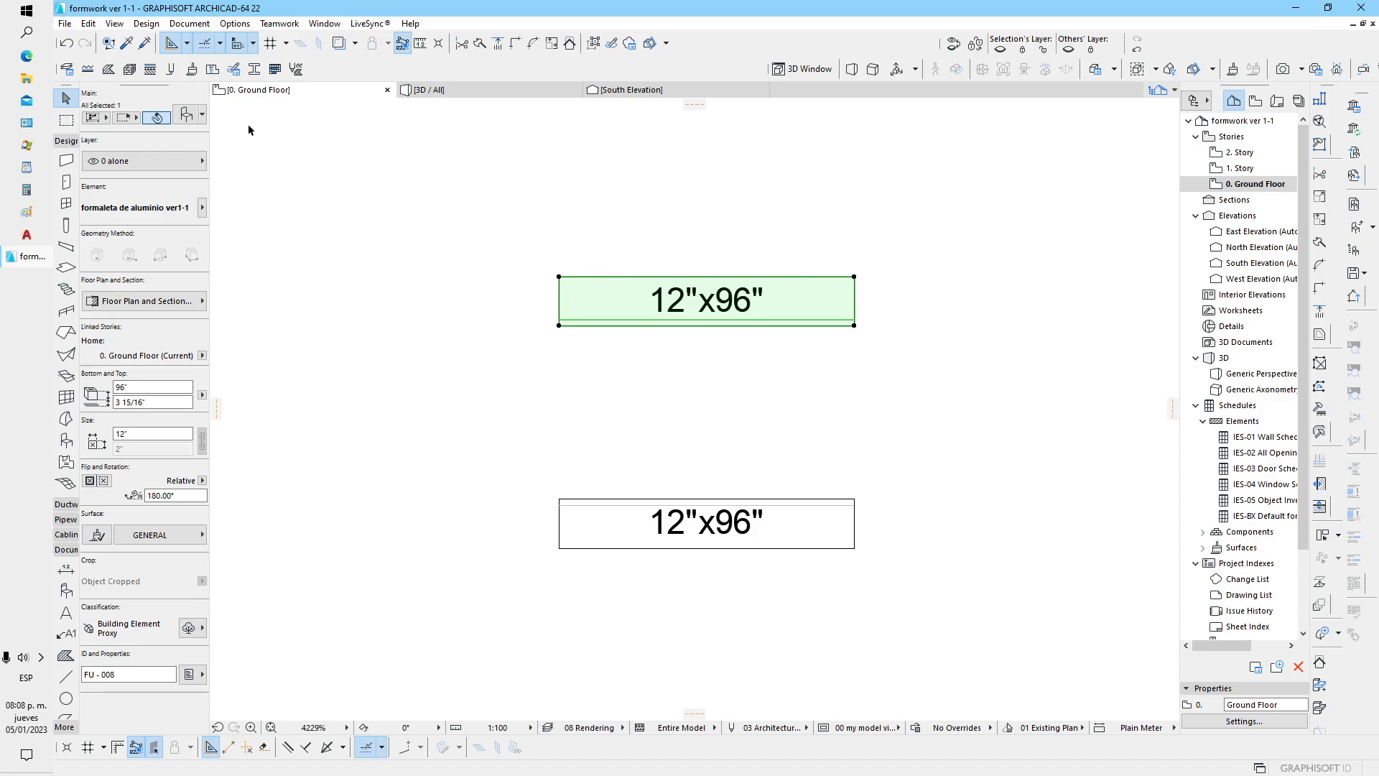
left_click(191, 116)
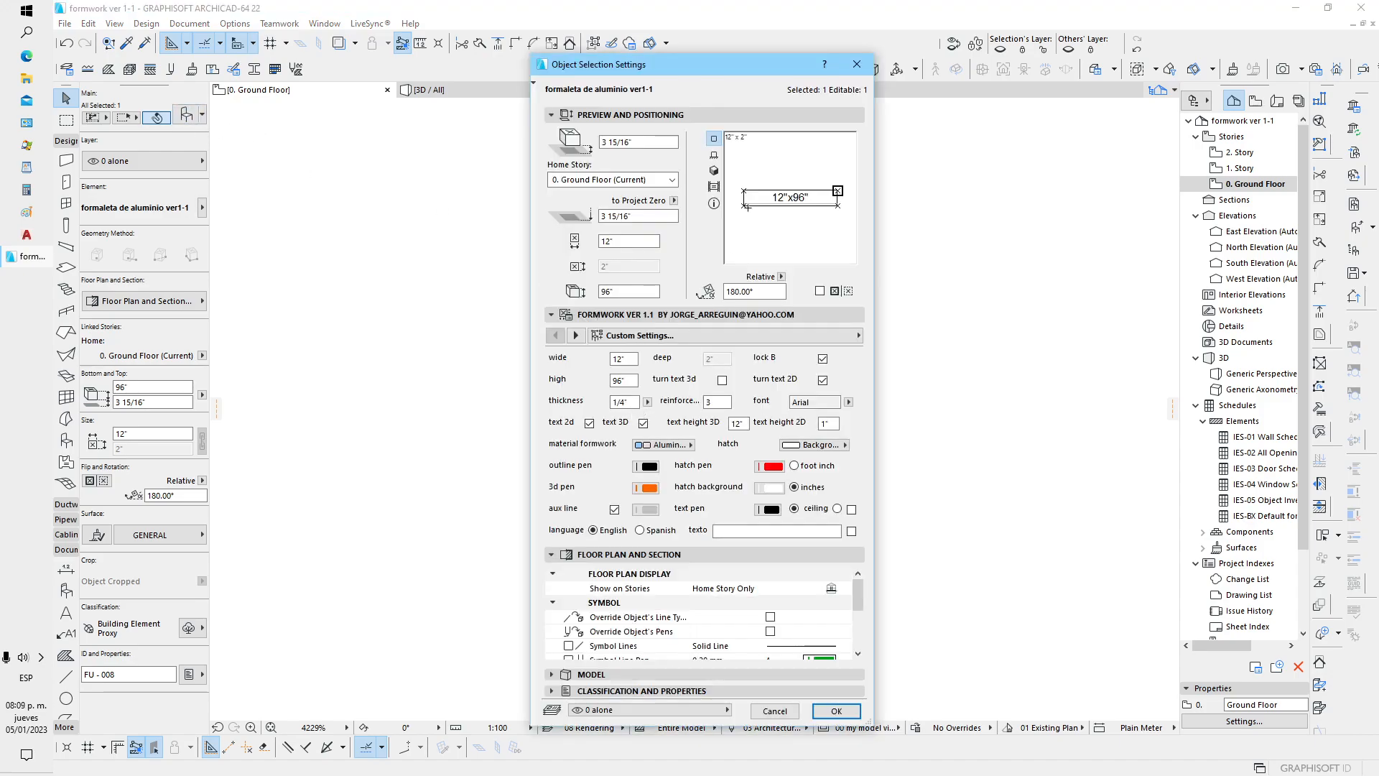
left_click(622, 402)
left_click(836, 710)
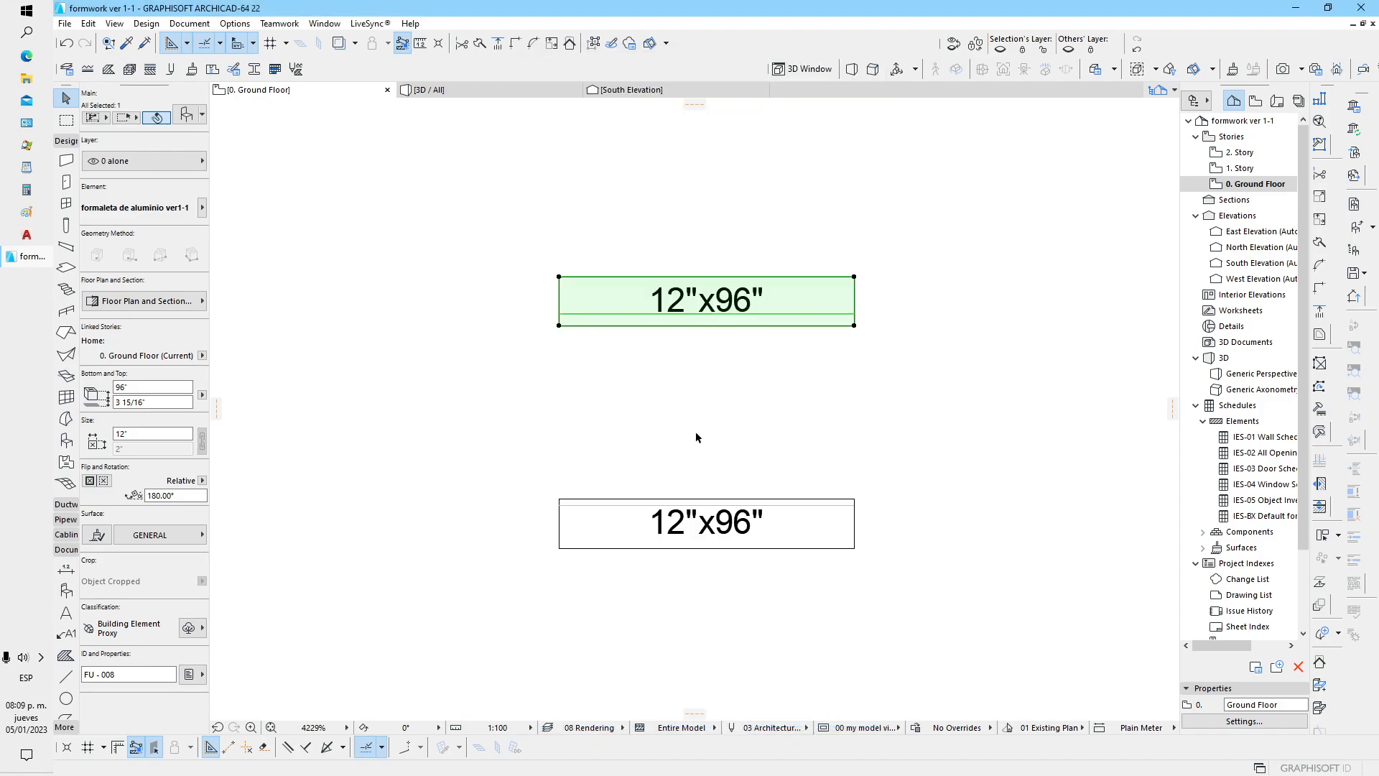
Step: Set the upper panel's thickness to .25 inches
left_click(583, 335)
left_click(585, 324)
double_click(567, 300)
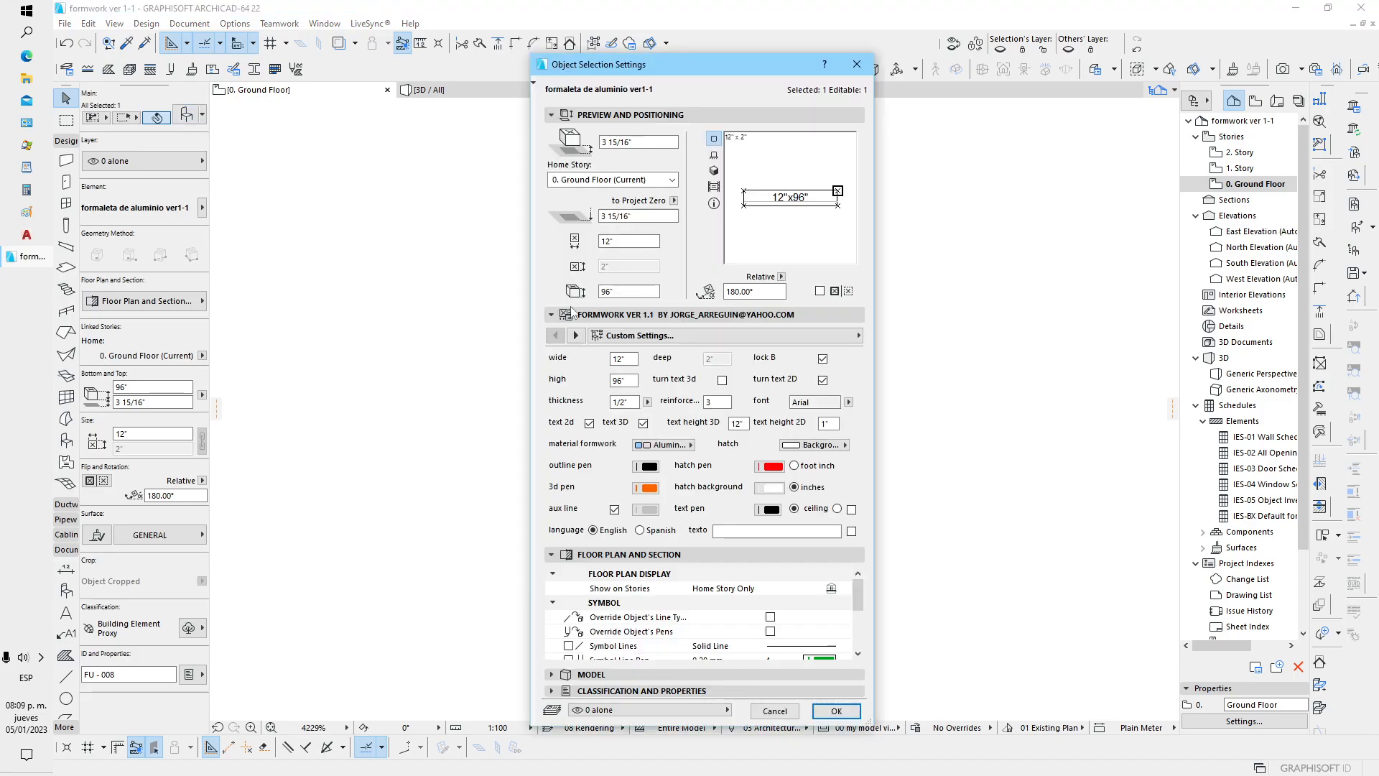
double_click(631, 402)
type(".25")
key("Return")
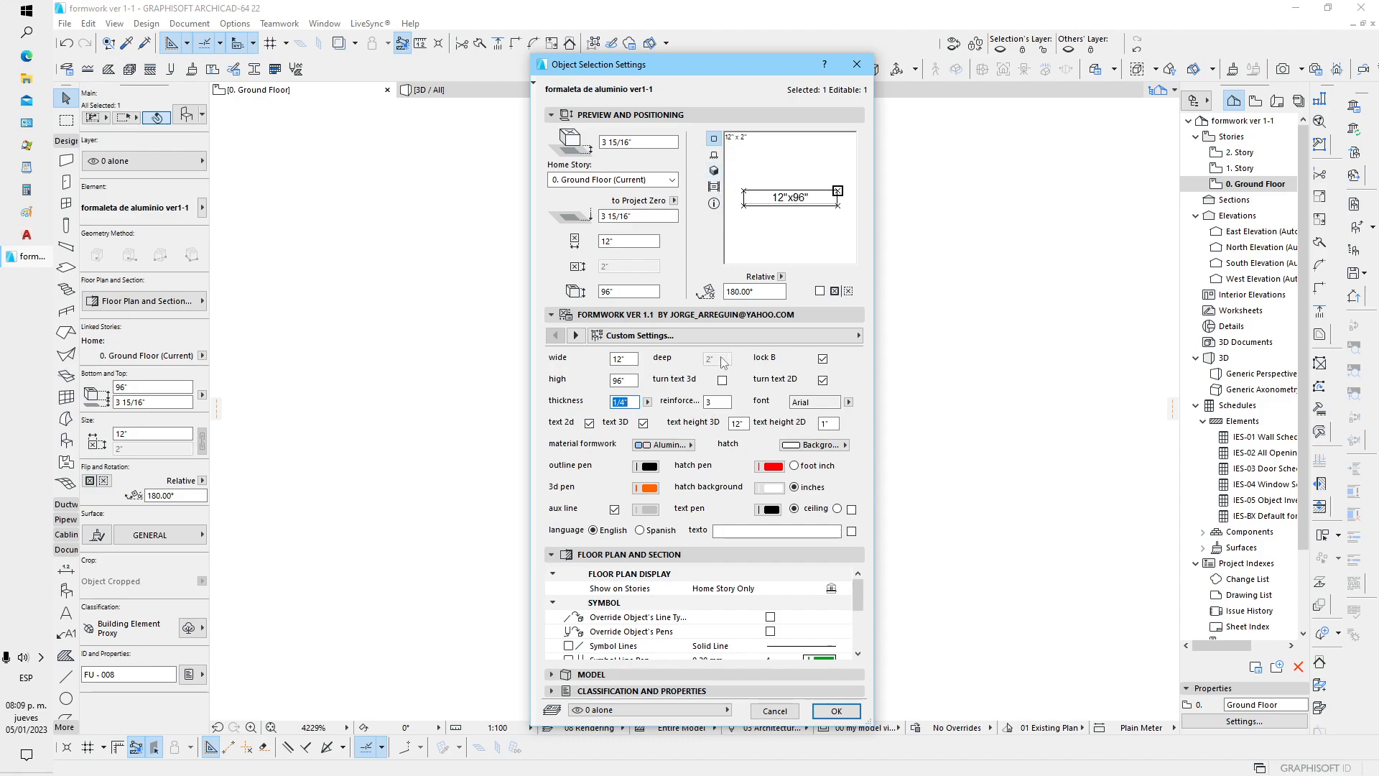
left_click(829, 711)
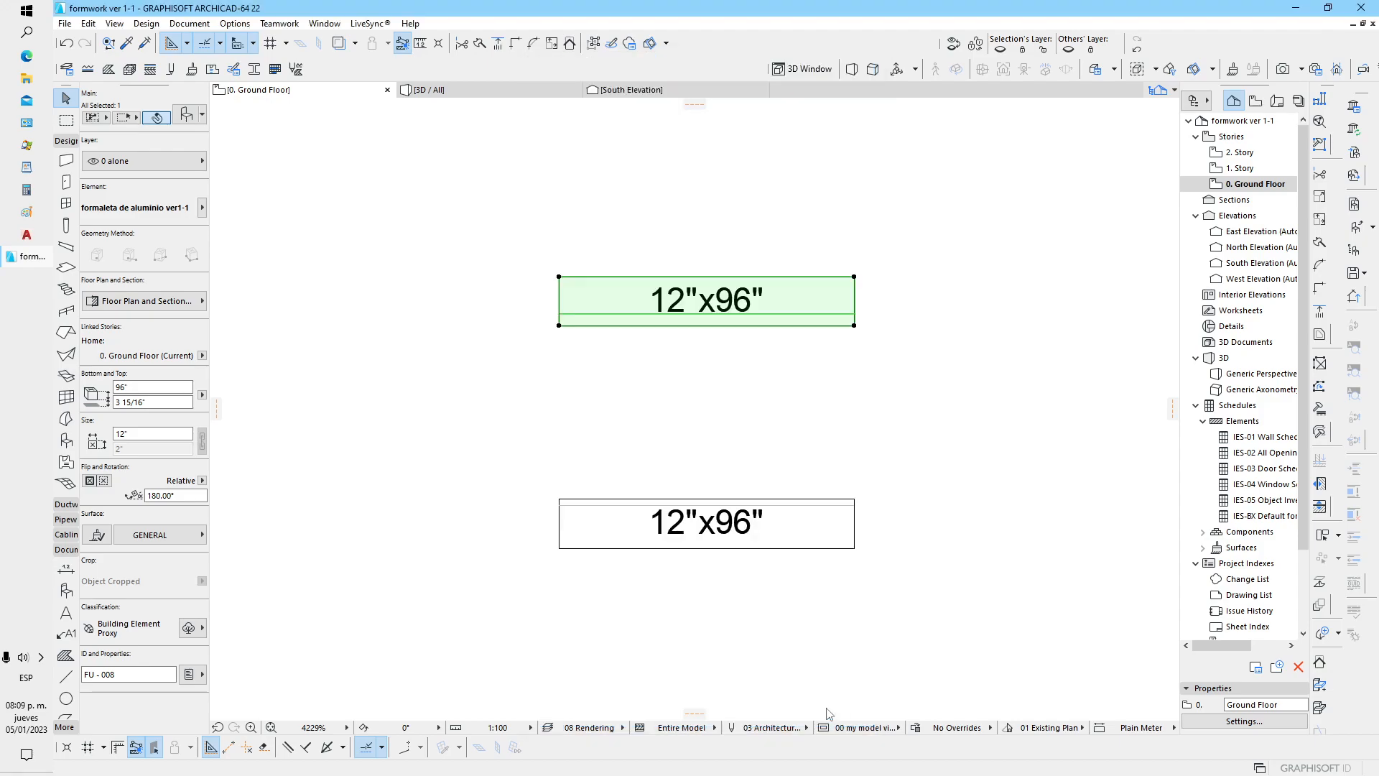
Step: Select both formwork panels and show only them in the 3D window
left_click(819, 396)
left_click_drag(480, 224, 928, 619)
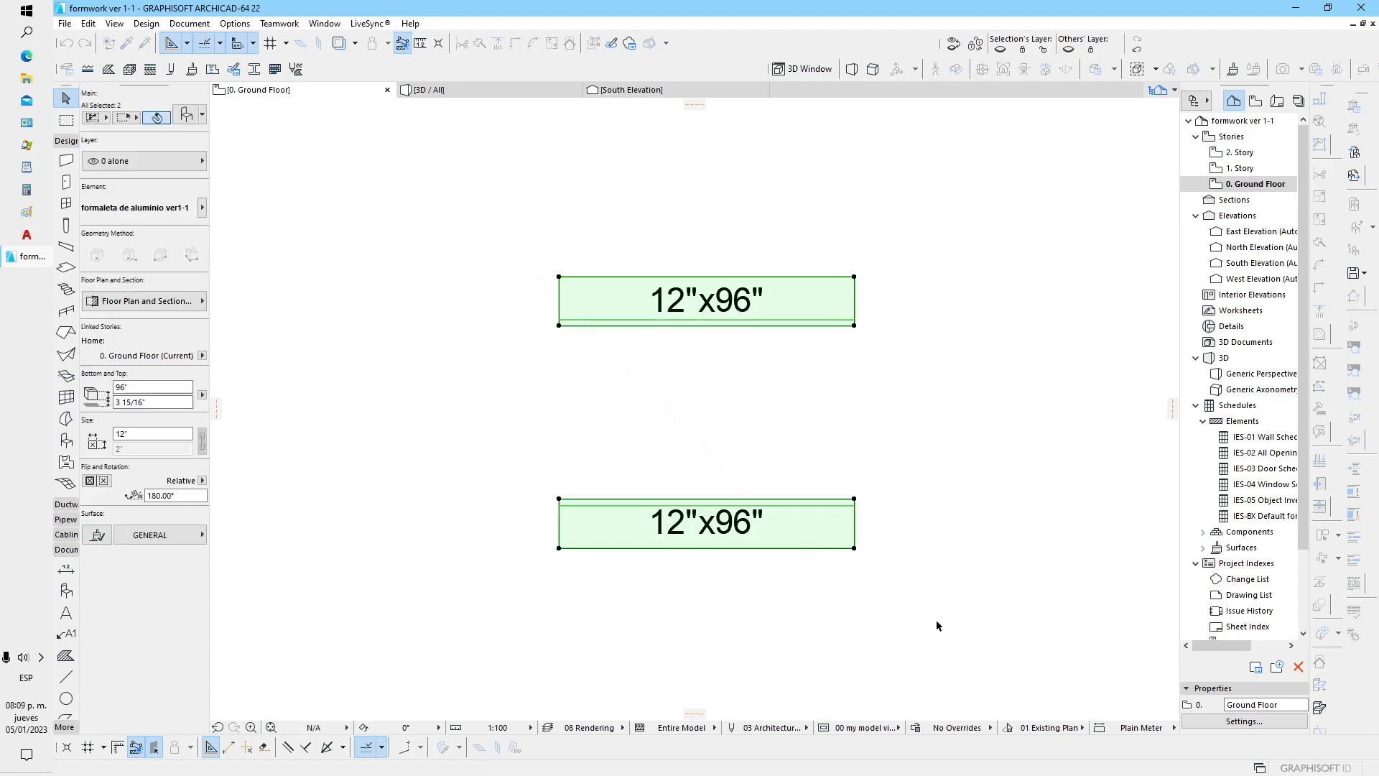
key("F5")
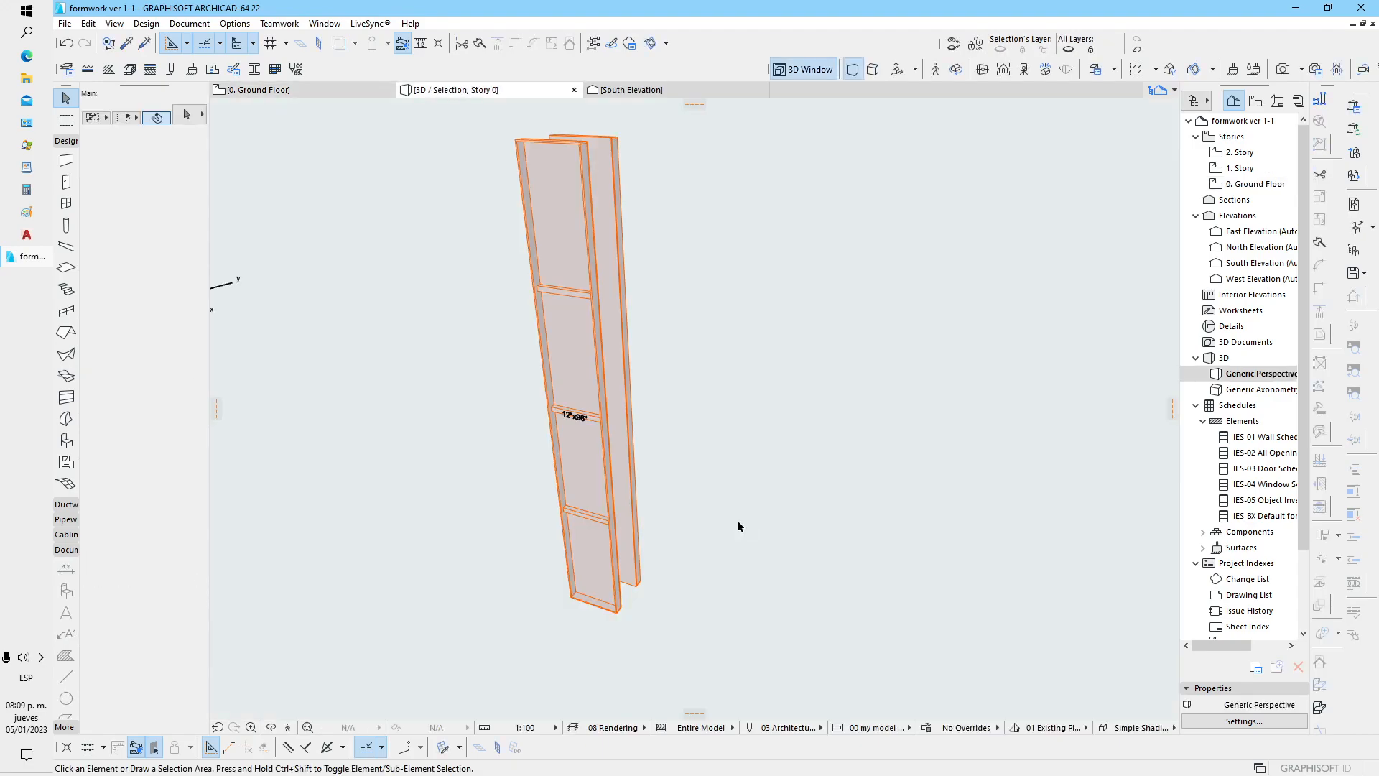
middle_click_drag(668, 482, 705, 495, "shift")
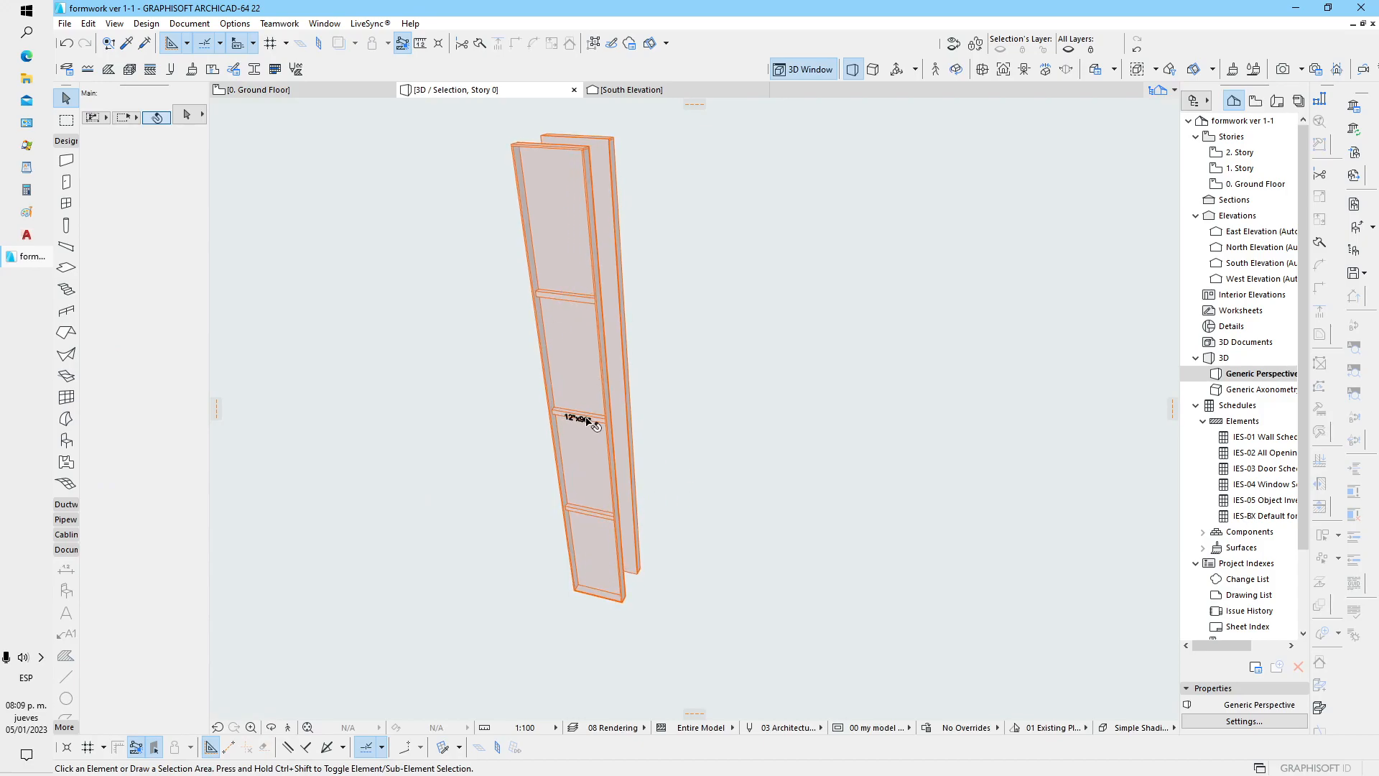
middle_click_drag(784, 403, 721, 370, "shift")
Step: Set the reinforcement count to 6 for both formwork panels
left_click(592, 310)
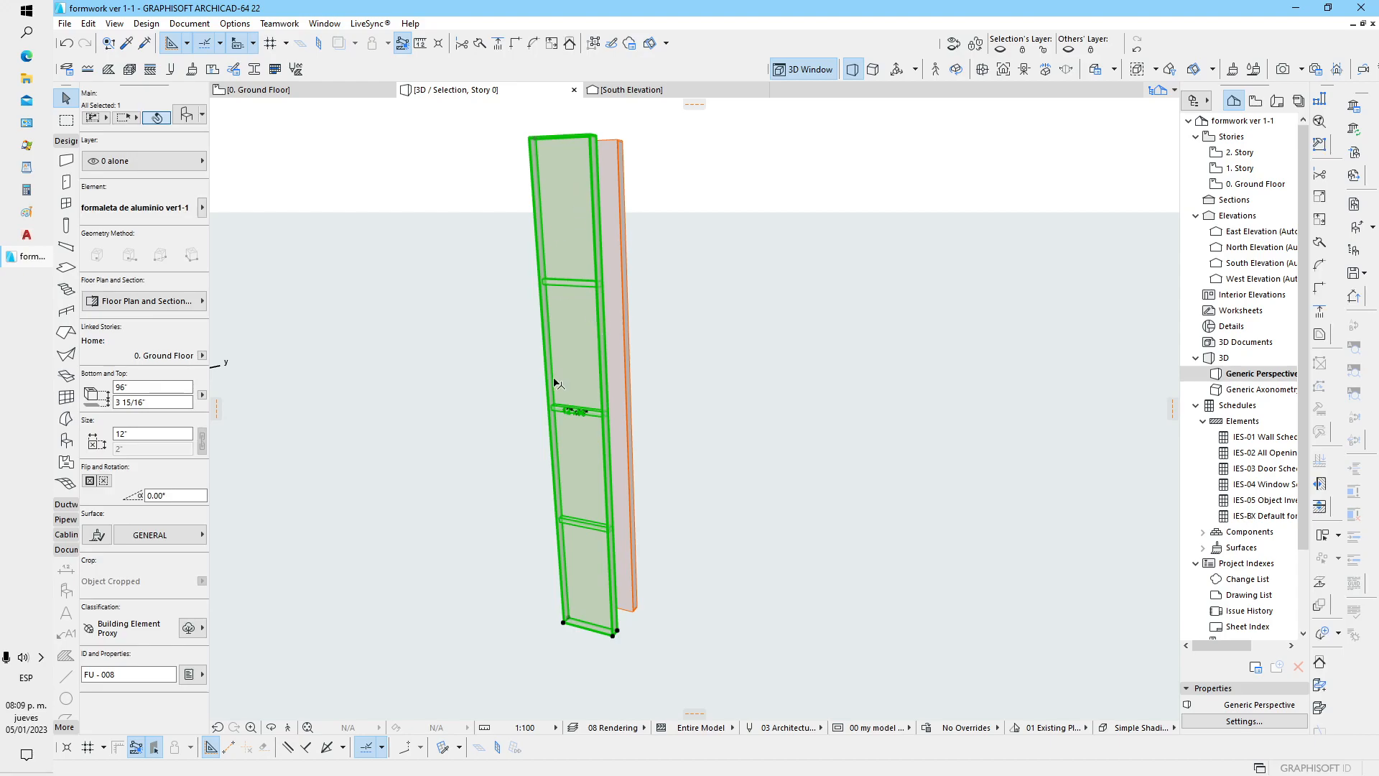
left_click(622, 286, "shift")
left_click(185, 117)
left_click(715, 405)
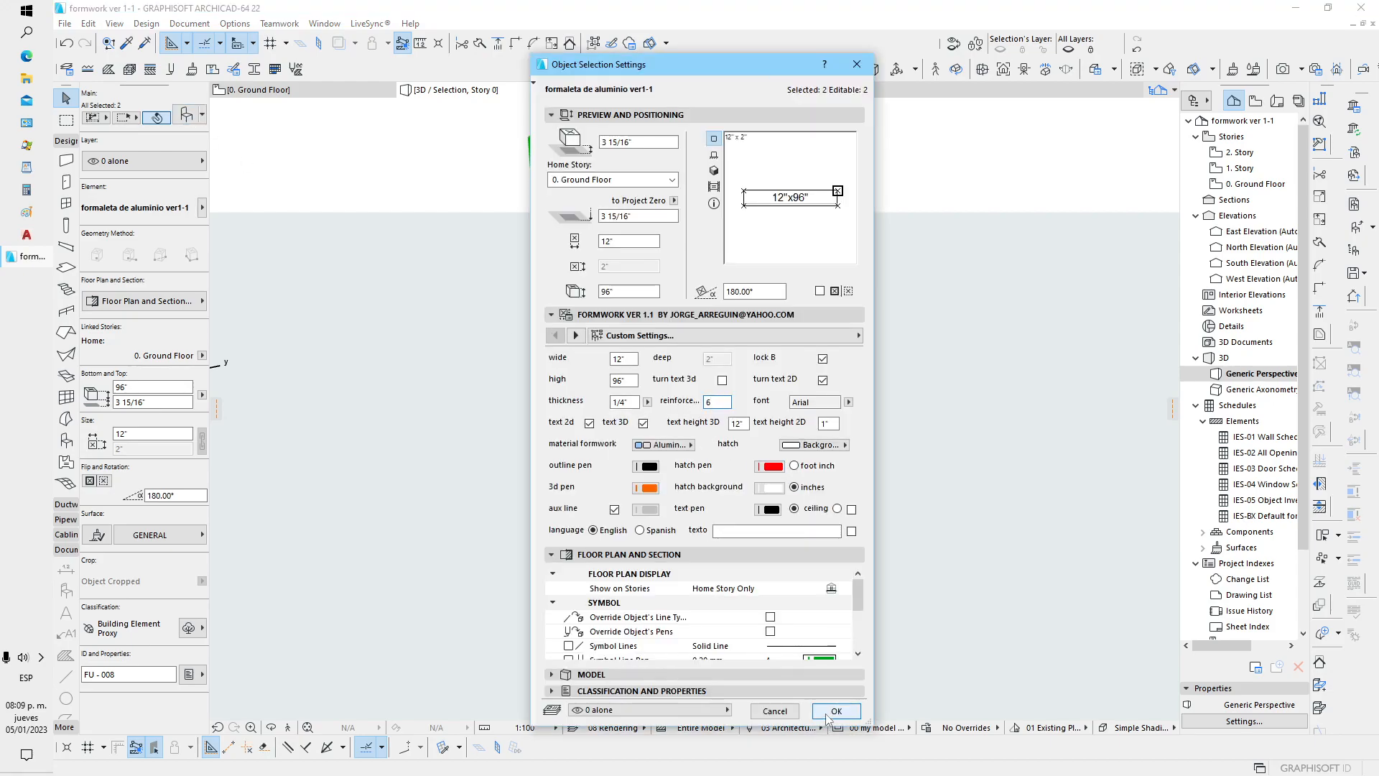
left_click(835, 711)
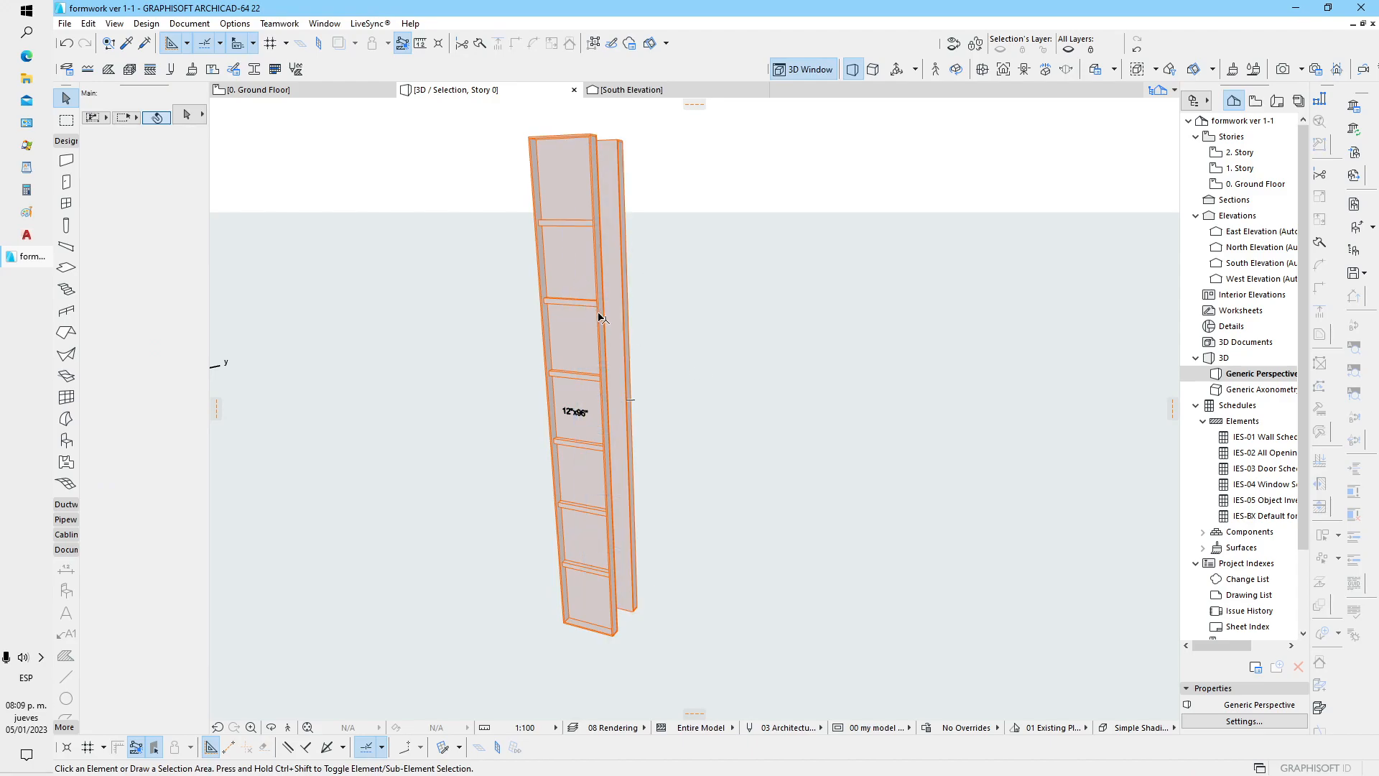
Step: Change the label font of the front, unrotated panel to Times new roman
middle_click_drag(683, 357, 537, 404, "shift")
left_click(549, 217)
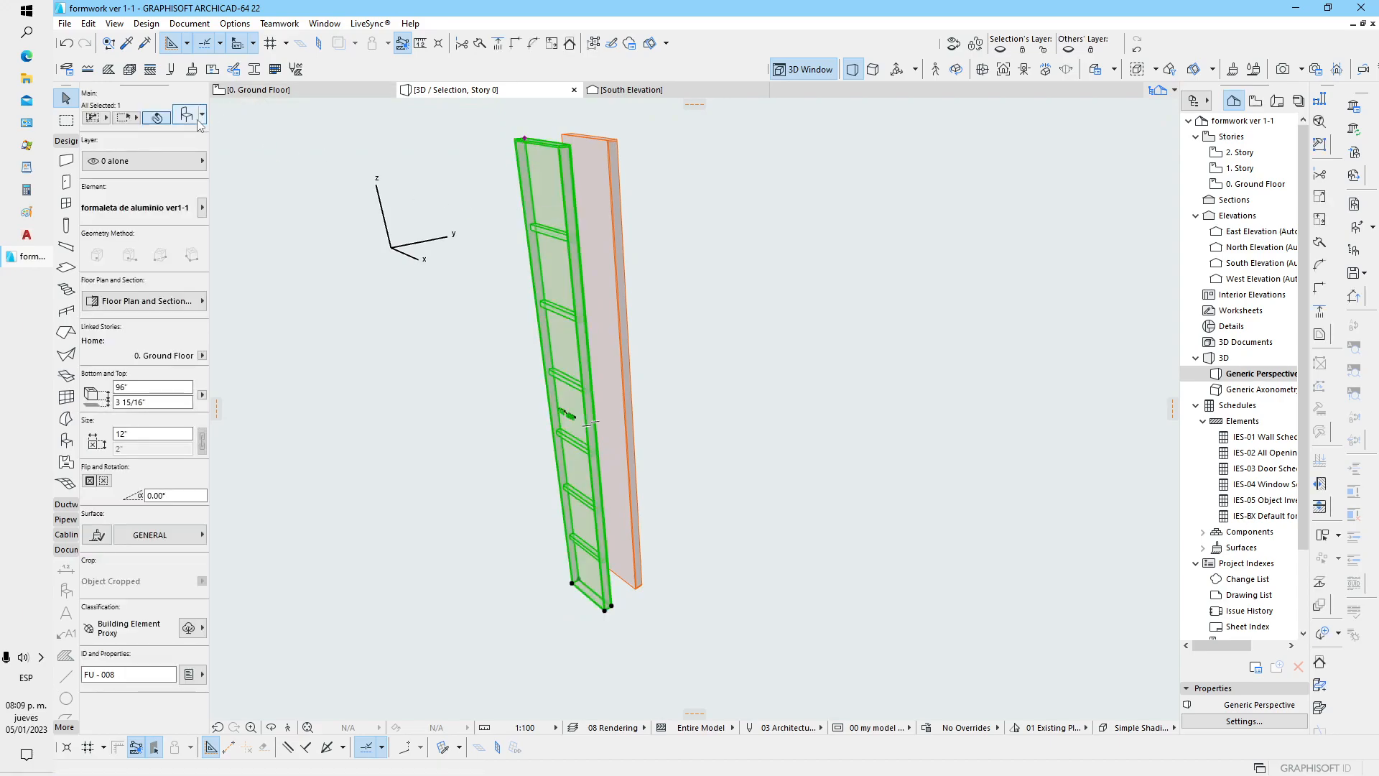
key("ctrl+t")
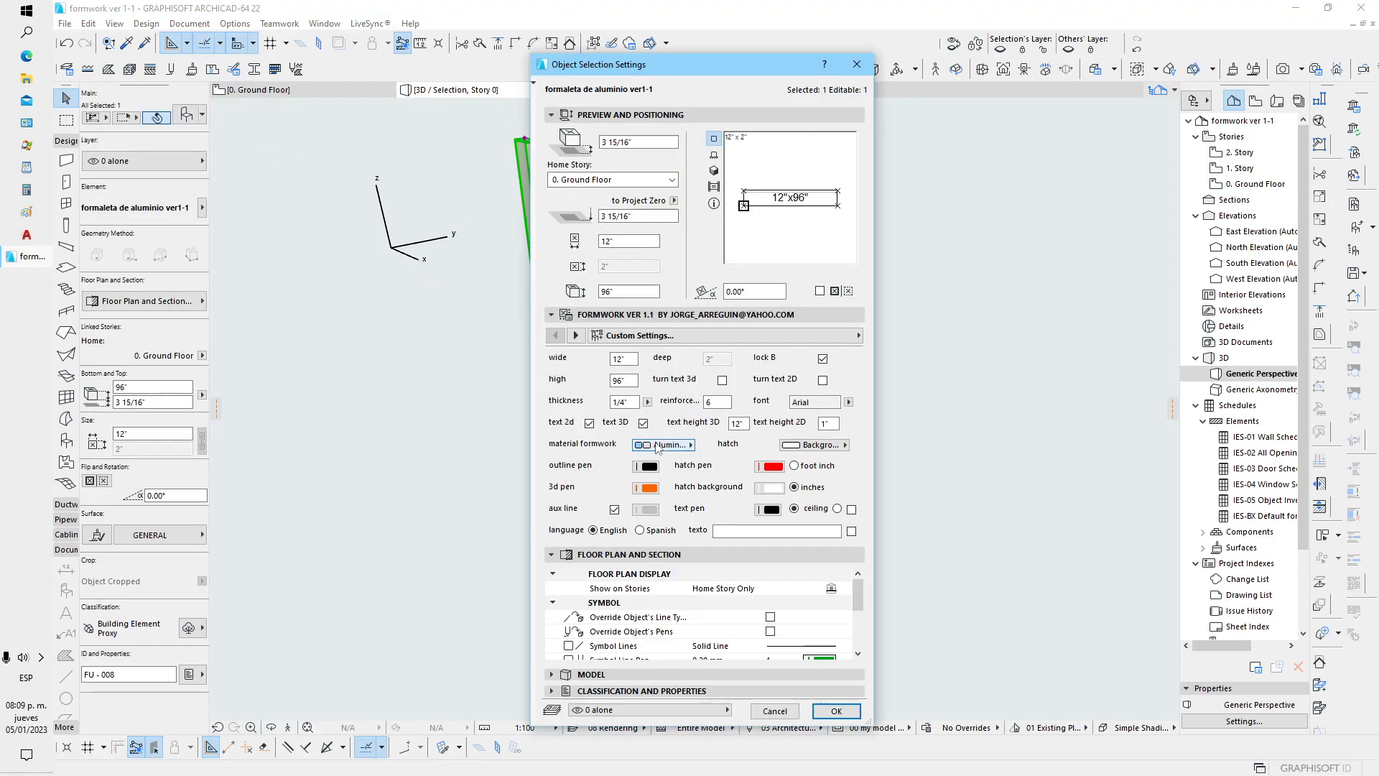
left_click(848, 401)
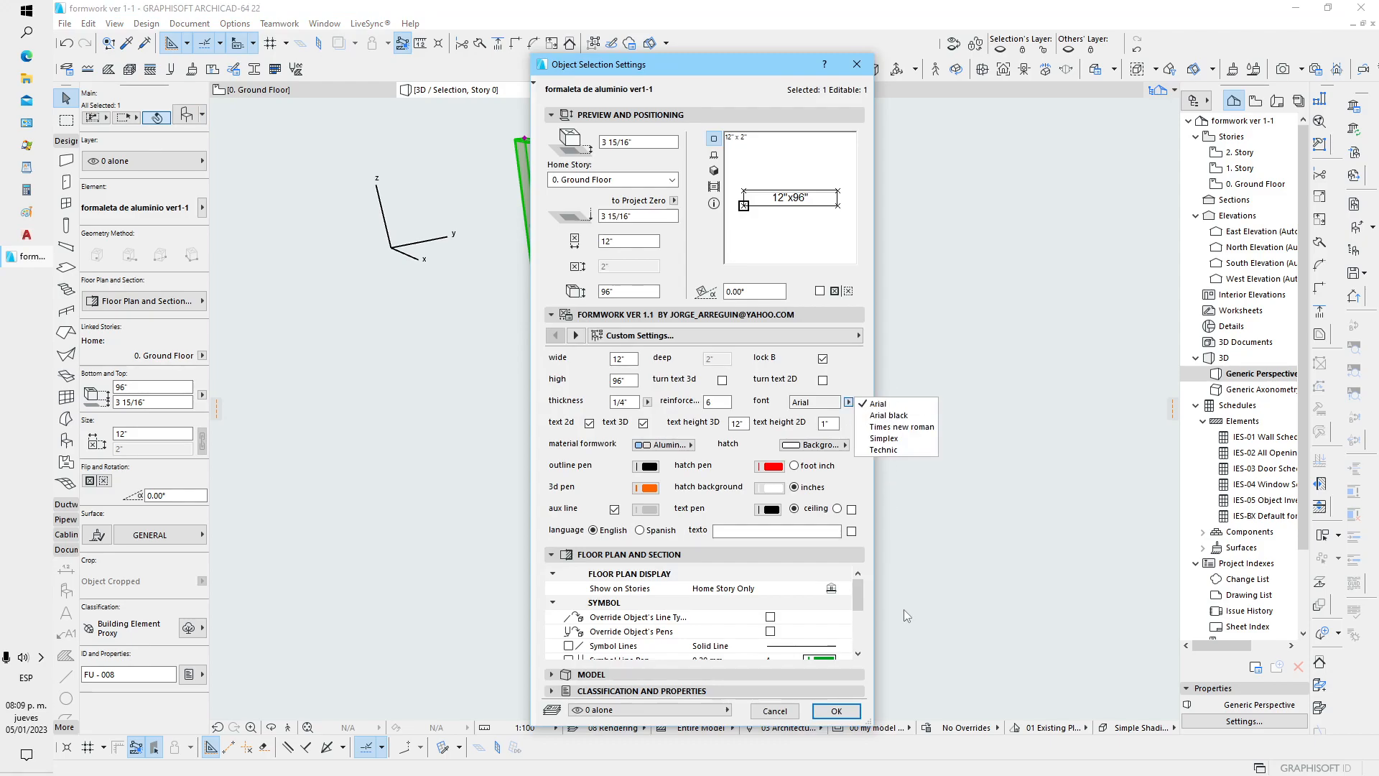
left_click(894, 428)
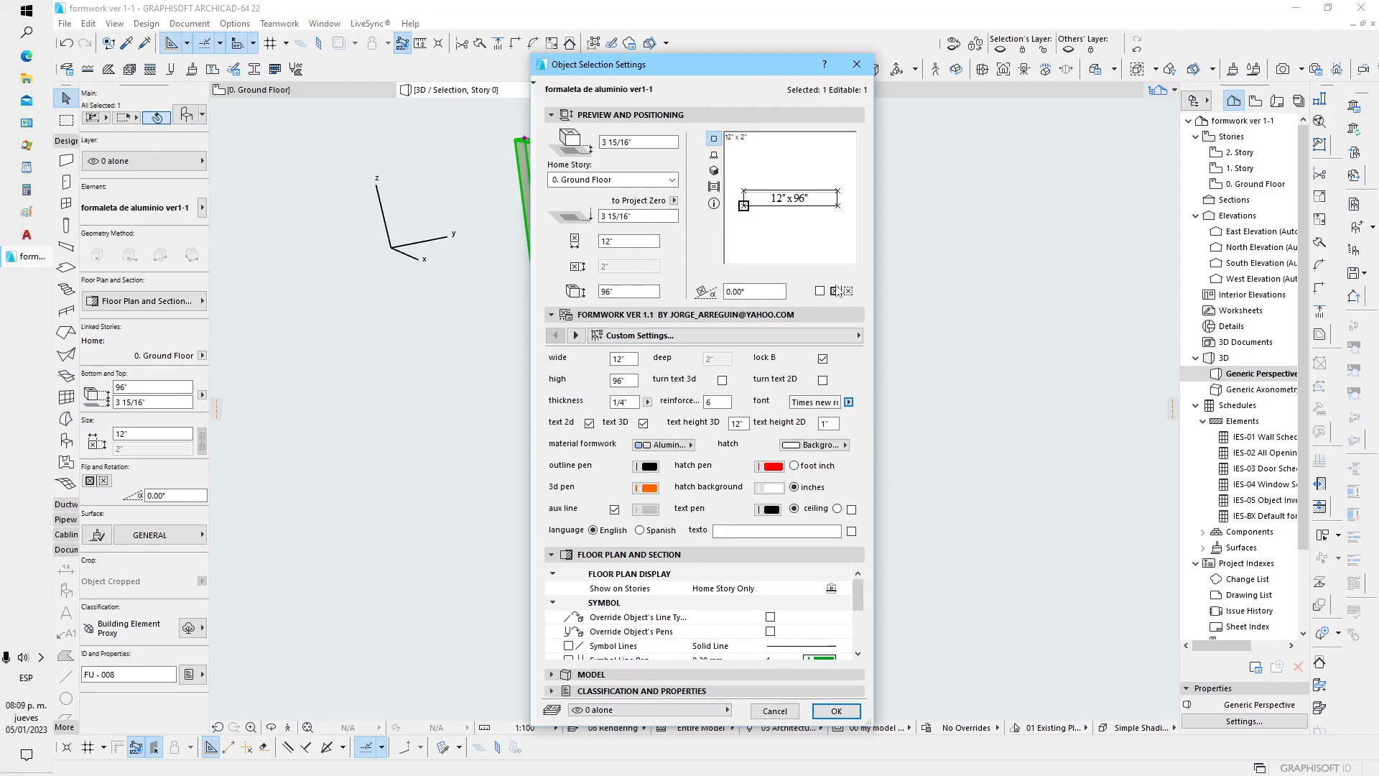
left_click(836, 710)
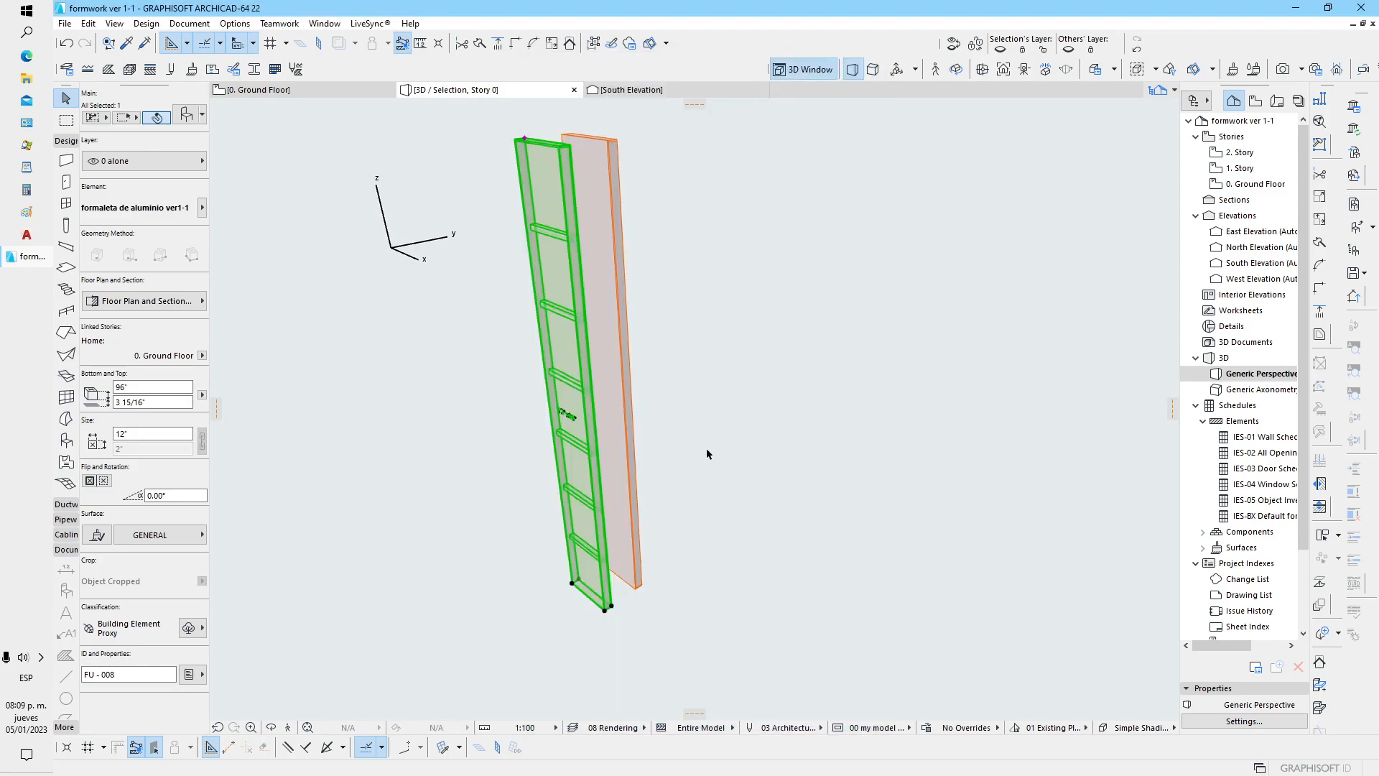
Step: Return to the ground floor plan and set the lower panel's label font to Simplex
key("F2")
key("Escape")
left_click(702, 537)
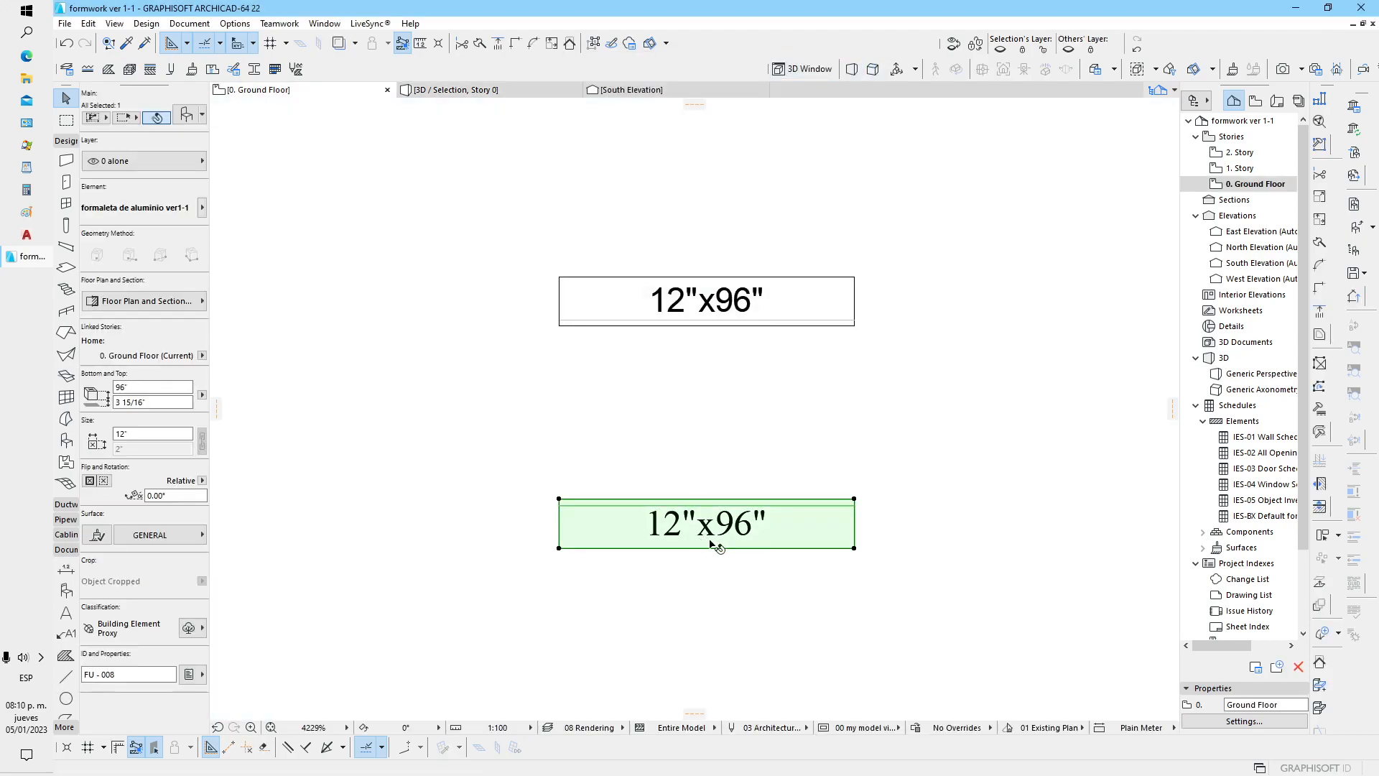
key("ctrl+t")
left_click(849, 402)
left_click(894, 442)
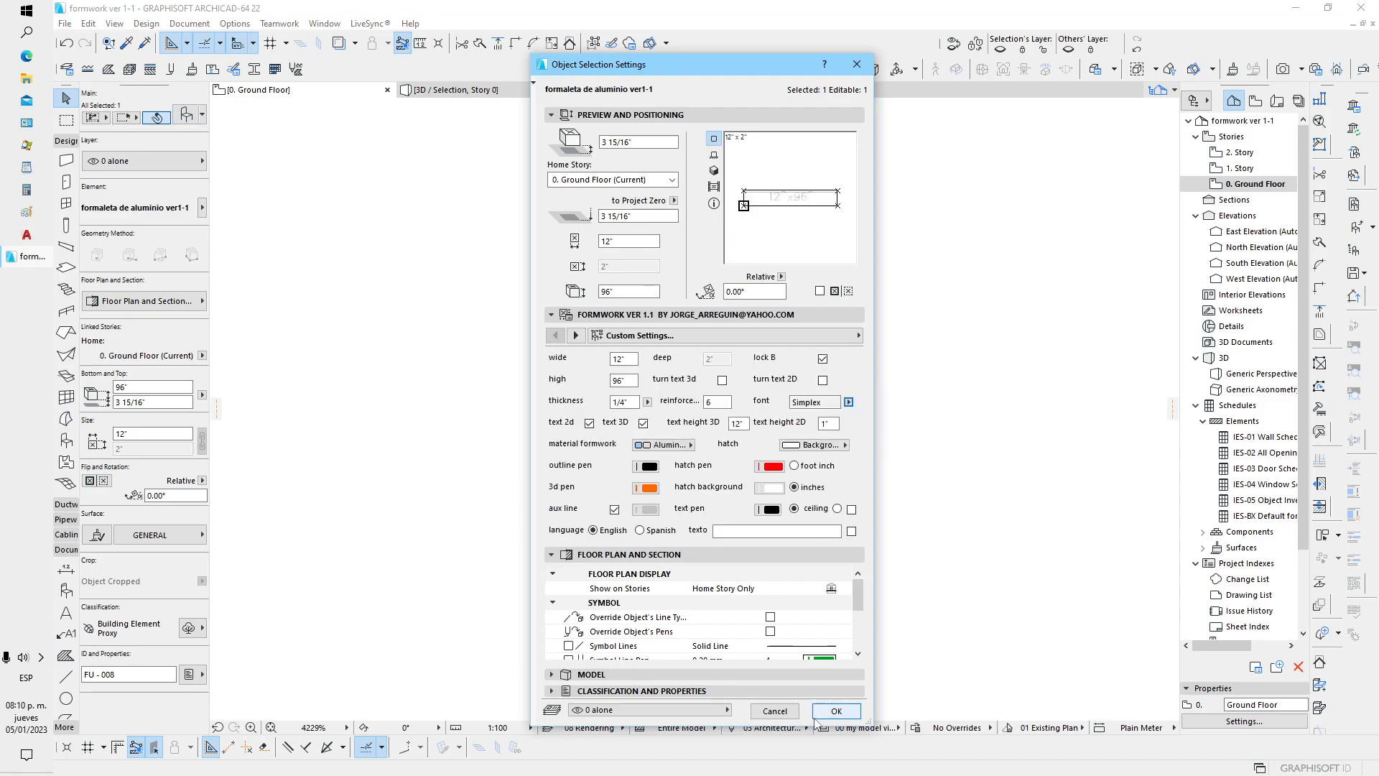
left_click(836, 711)
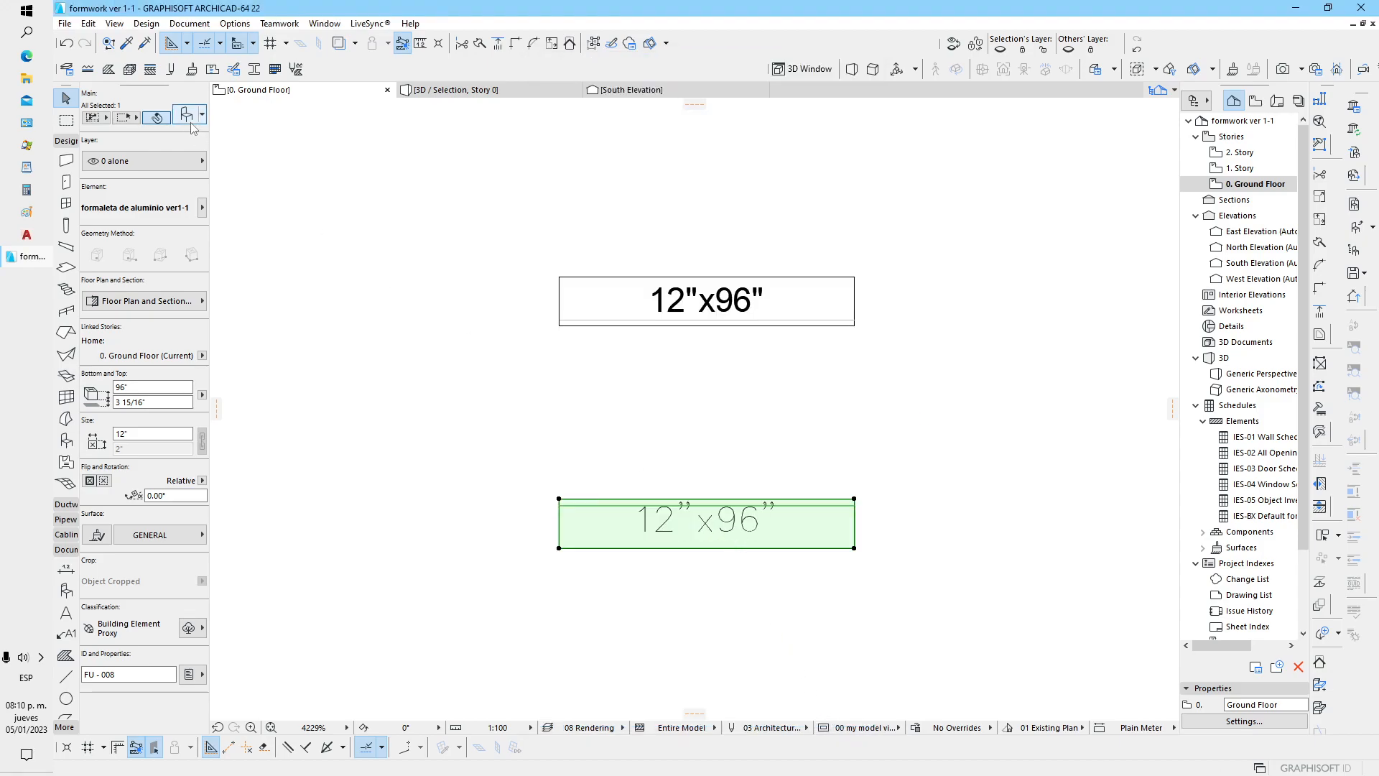
Step: Change the lower panel's label font to Technic and deselect the panel
key("ctrl+t")
left_click(848, 401)
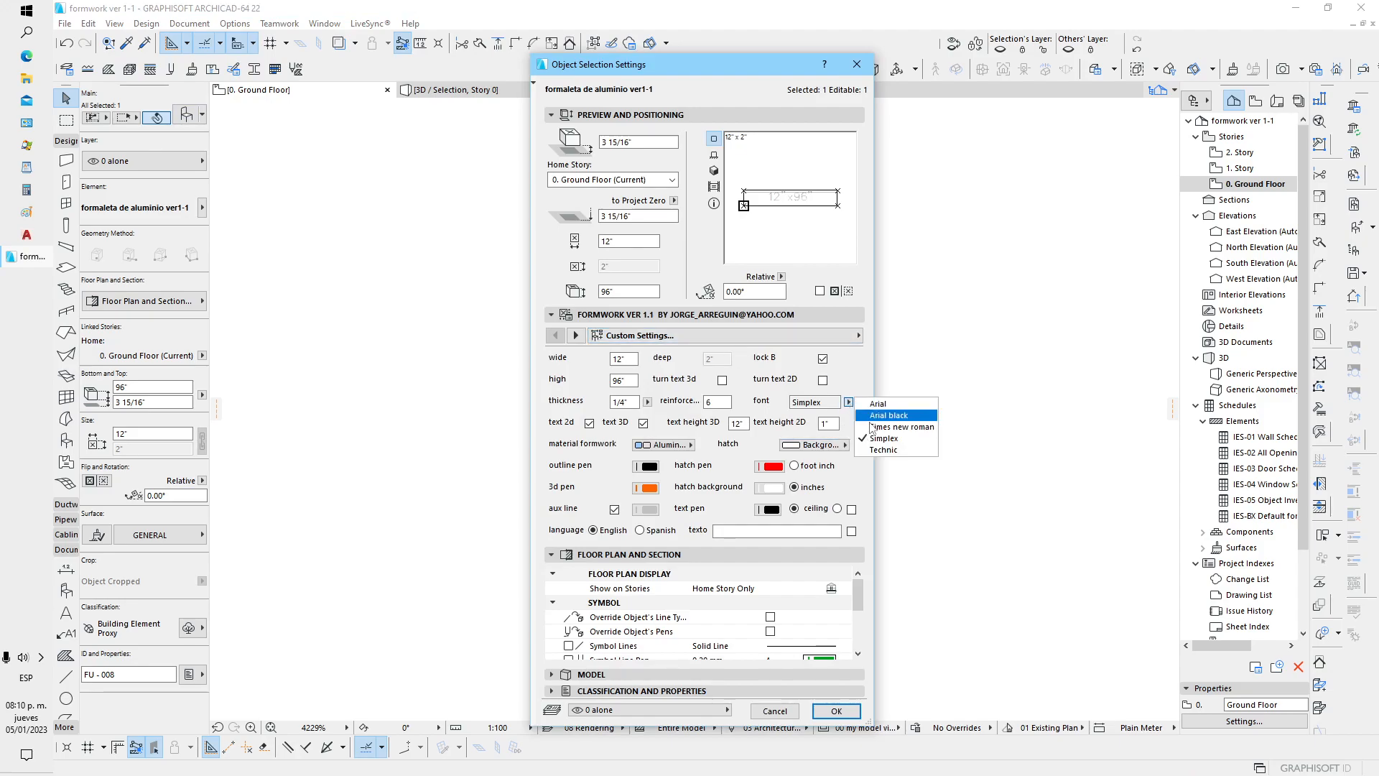
left_click(886, 449)
left_click(836, 710)
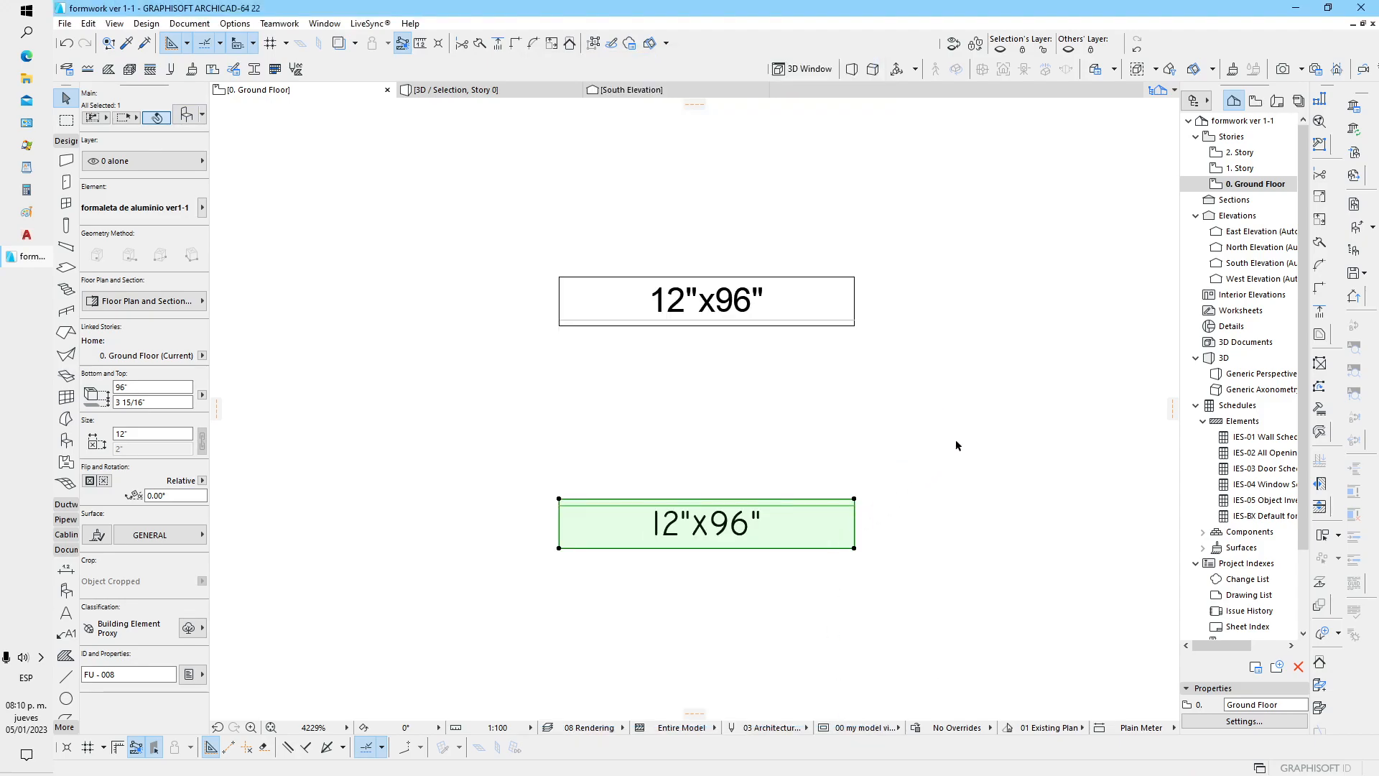
left_click(950, 446)
Step: Toggle the 2D text option of the lower panel and restore it to its original state
left_click(725, 529)
left_click(186, 114)
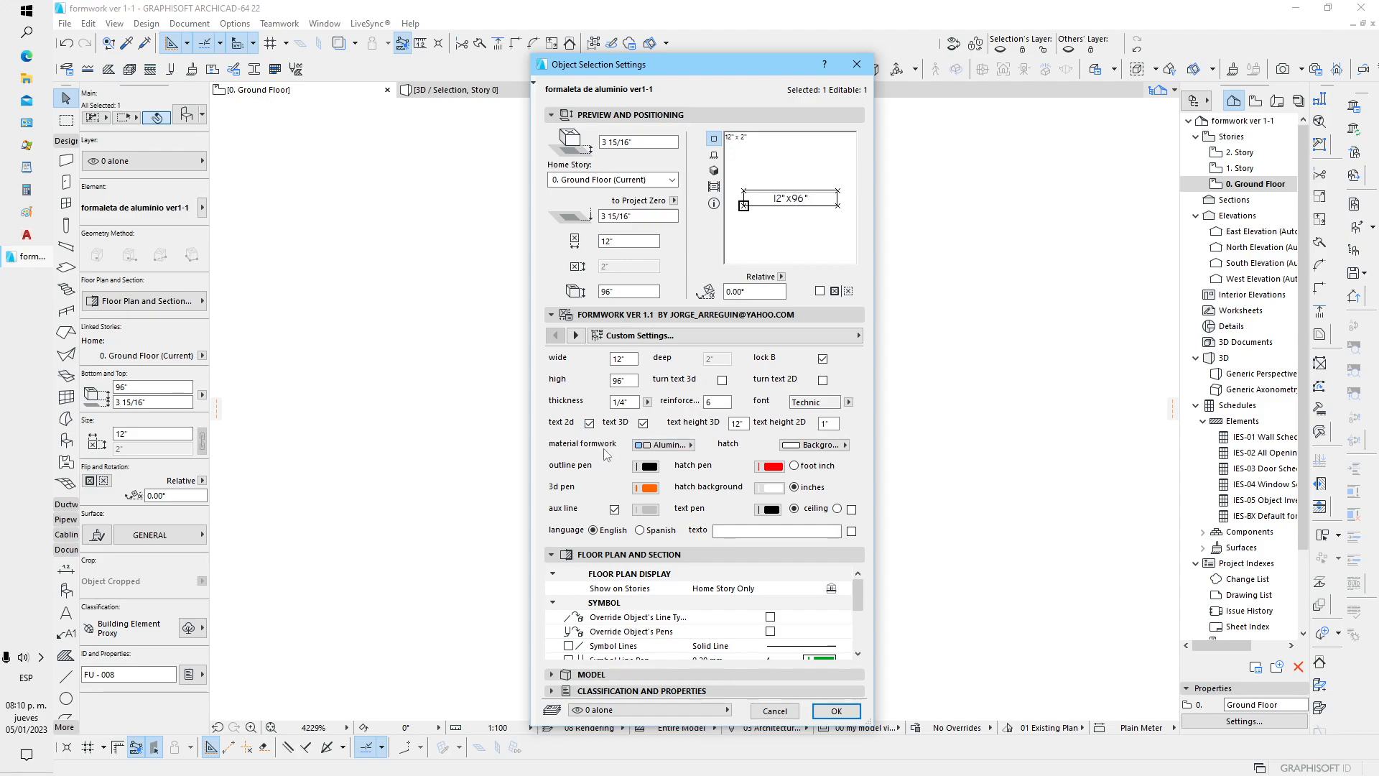
left_click(590, 424)
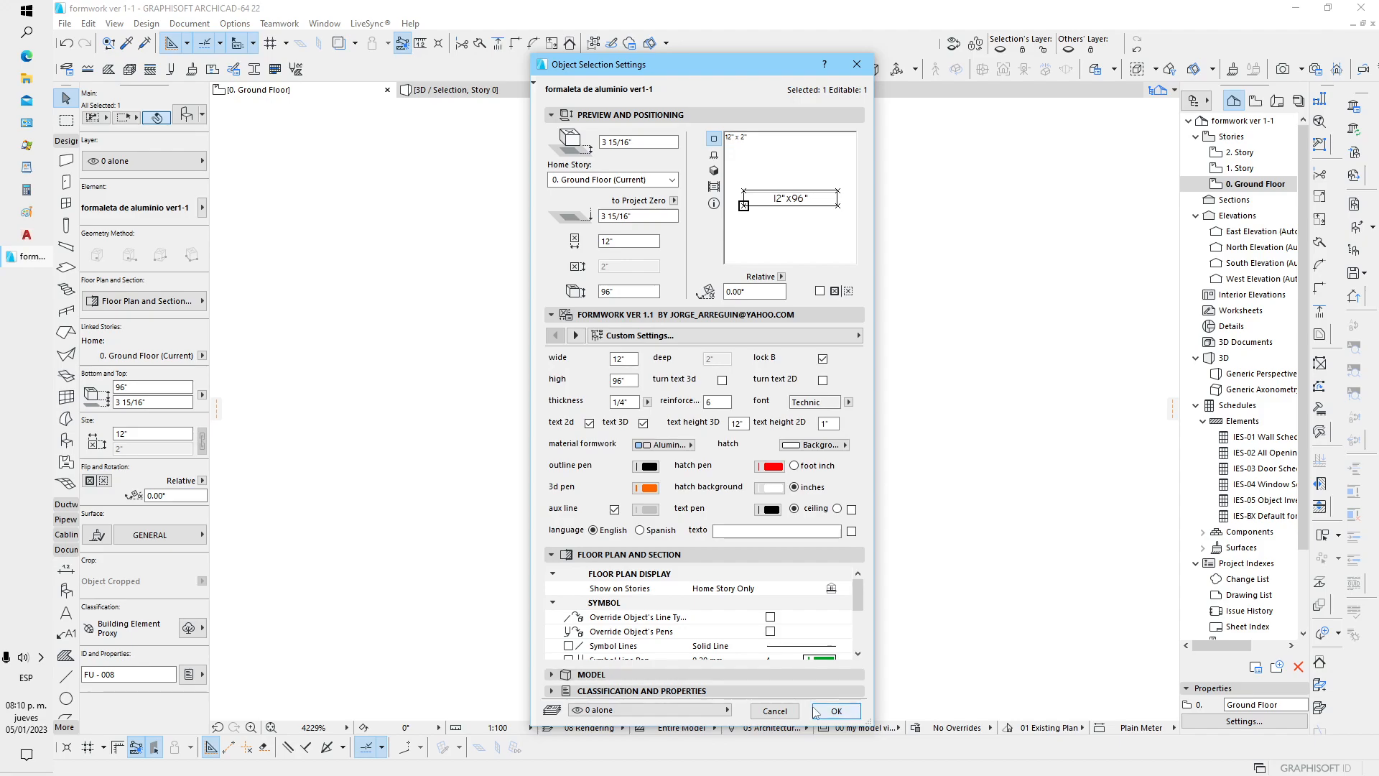
left_click(831, 716)
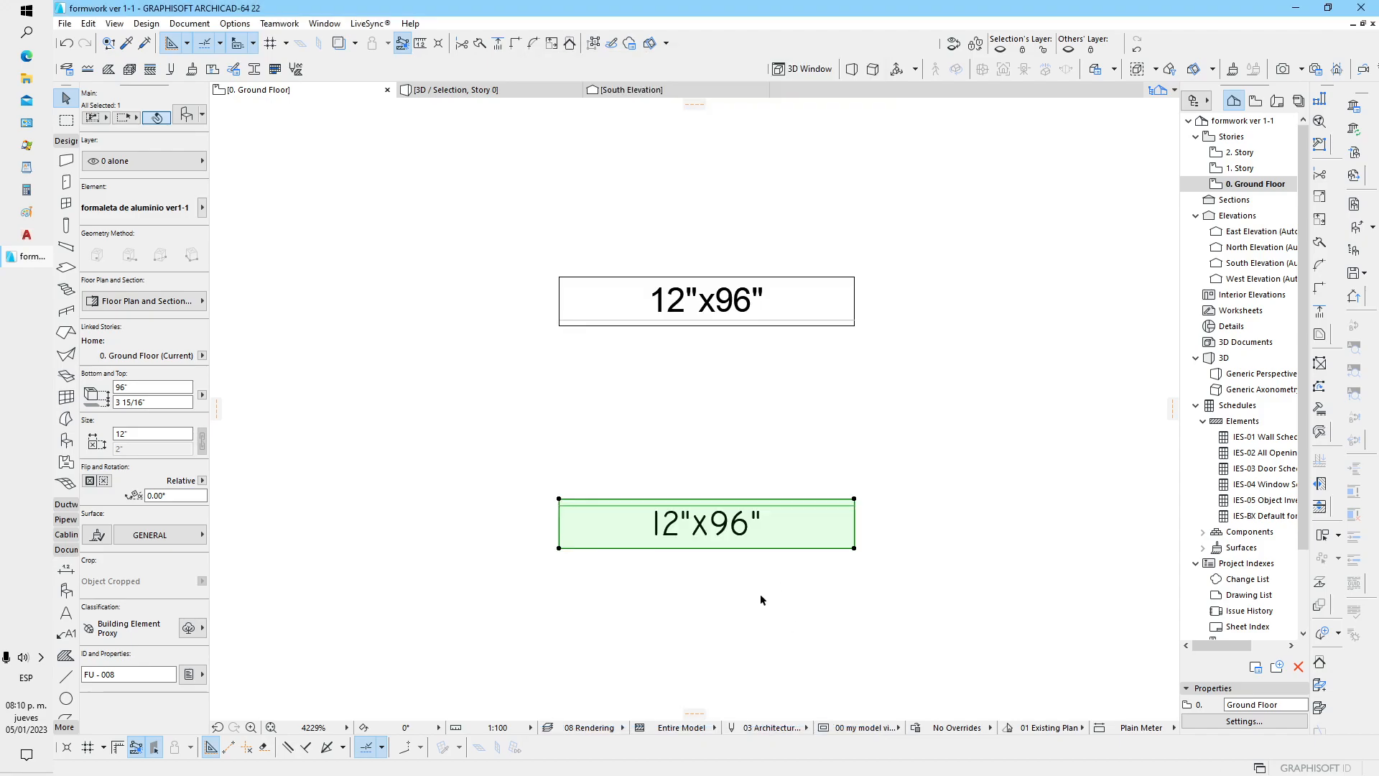
Step: Show both panels in 3D and turn off the 3D text of the front panel
key("F5")
middle_click_drag(632, 539, 624, 506, "shift")
scroll(560, 441, "up", 3)
middle_click_drag(597, 439, 961, 444, "shift")
middle_click_drag(561, 402, 626, 451, "shift")
left_click(631, 424)
left_click(809, 472)
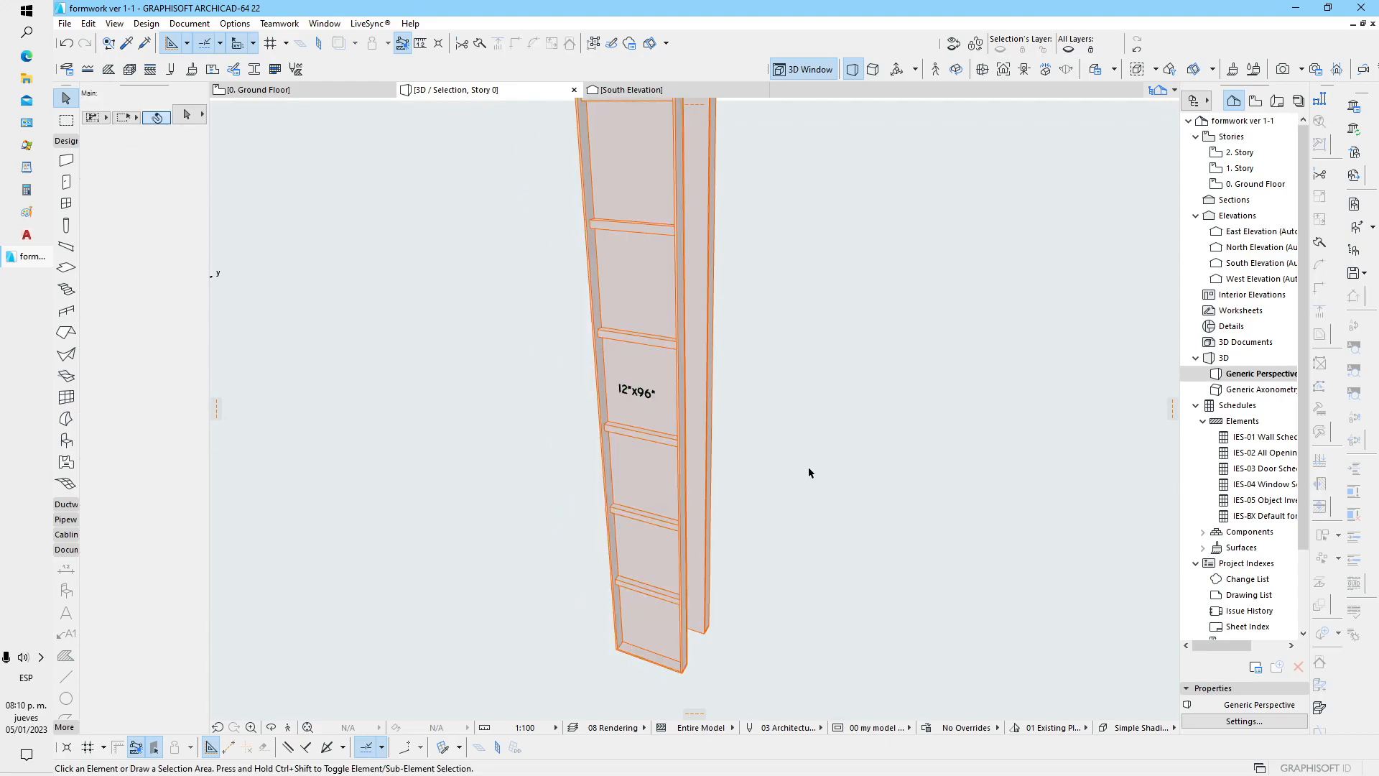
left_click(631, 393)
left_click(187, 117)
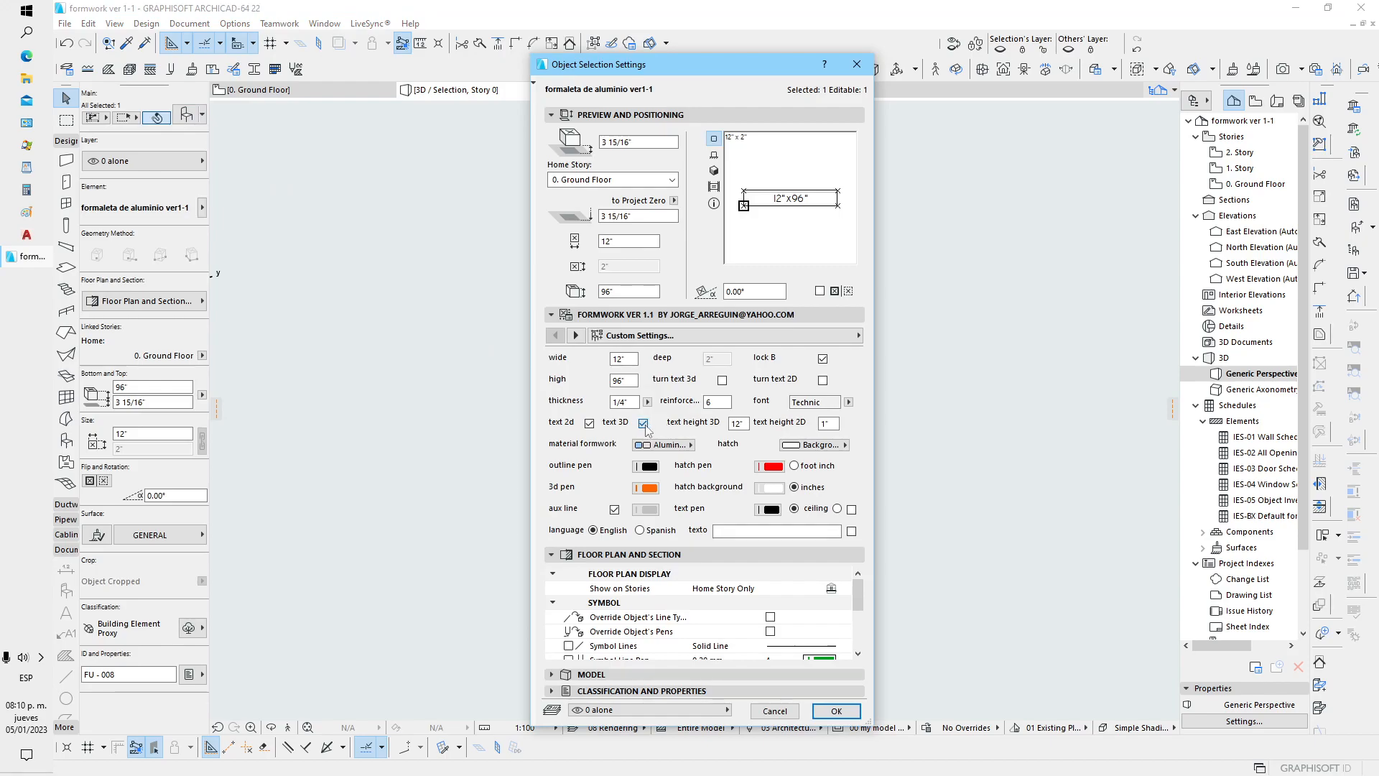
left_click(882, 544)
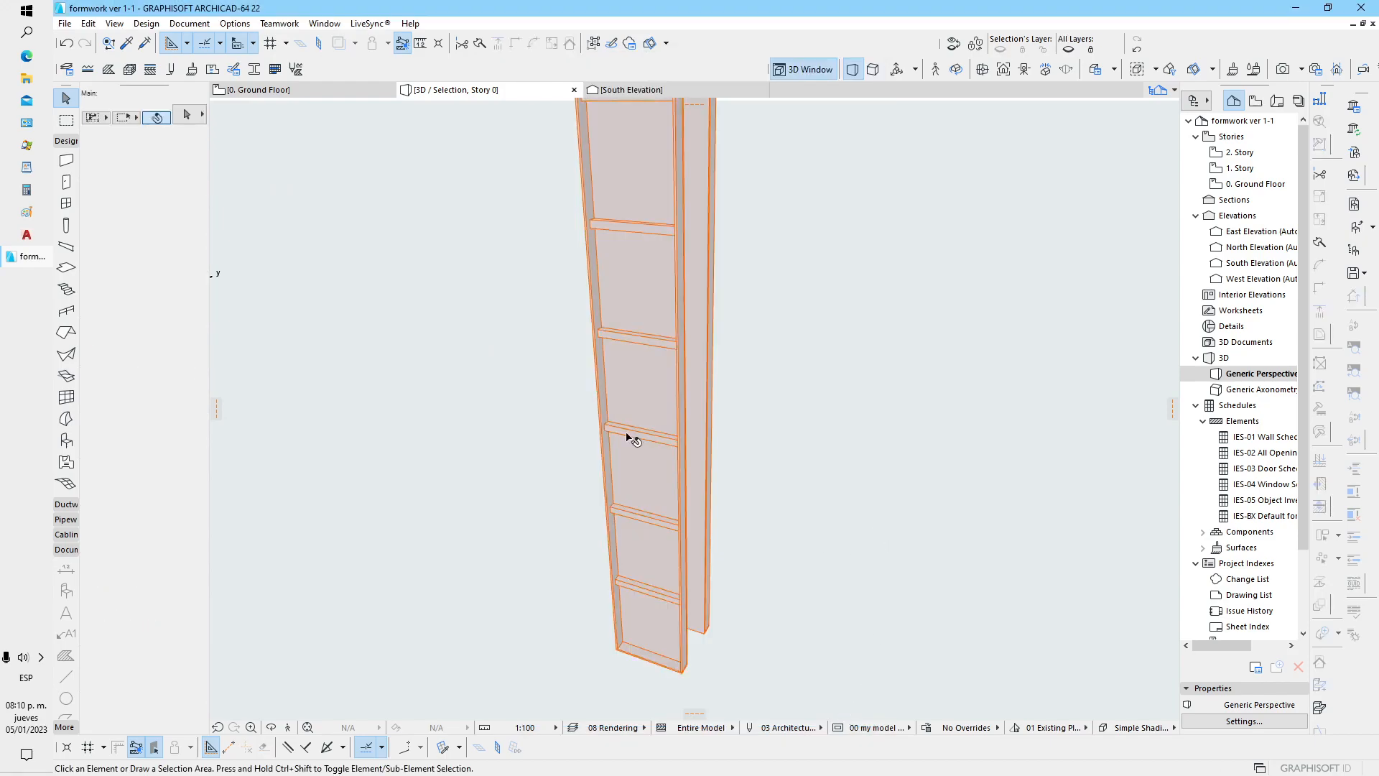
Step: Turn the 3D text of the front panel back on
scroll(719, 511, "down", 3)
left_click(647, 415)
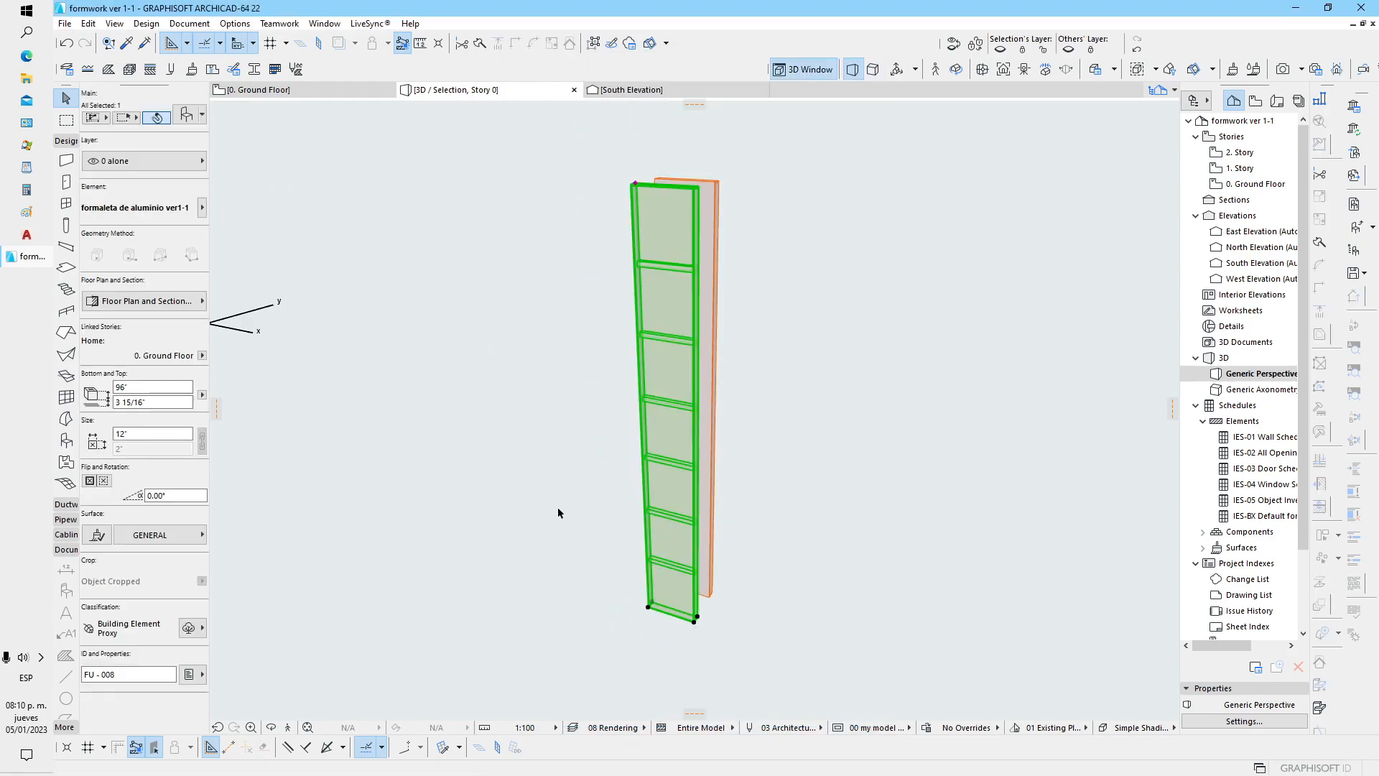
left_click(187, 114)
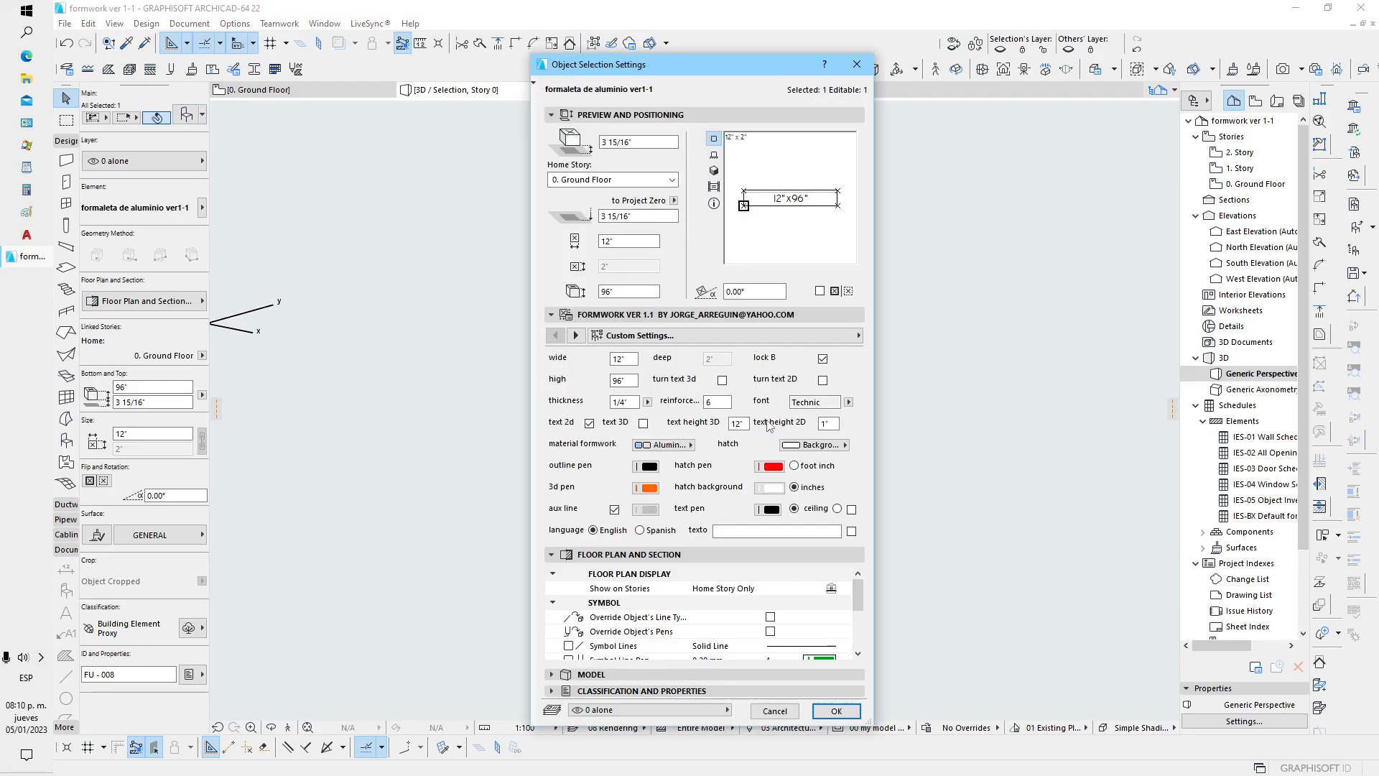
left_click(642, 423)
key("Return")
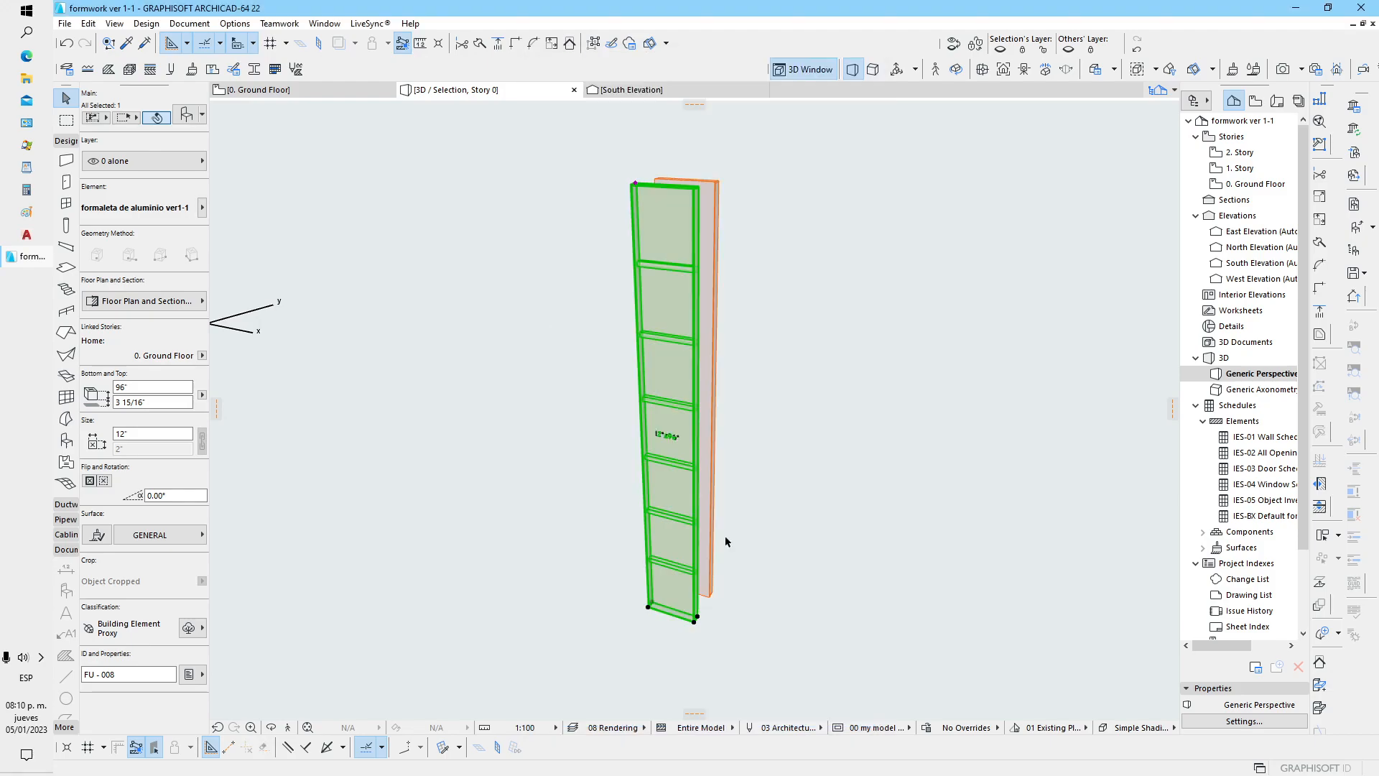
Step: Set the front panel's 3D text height to 24"
left_click(189, 117)
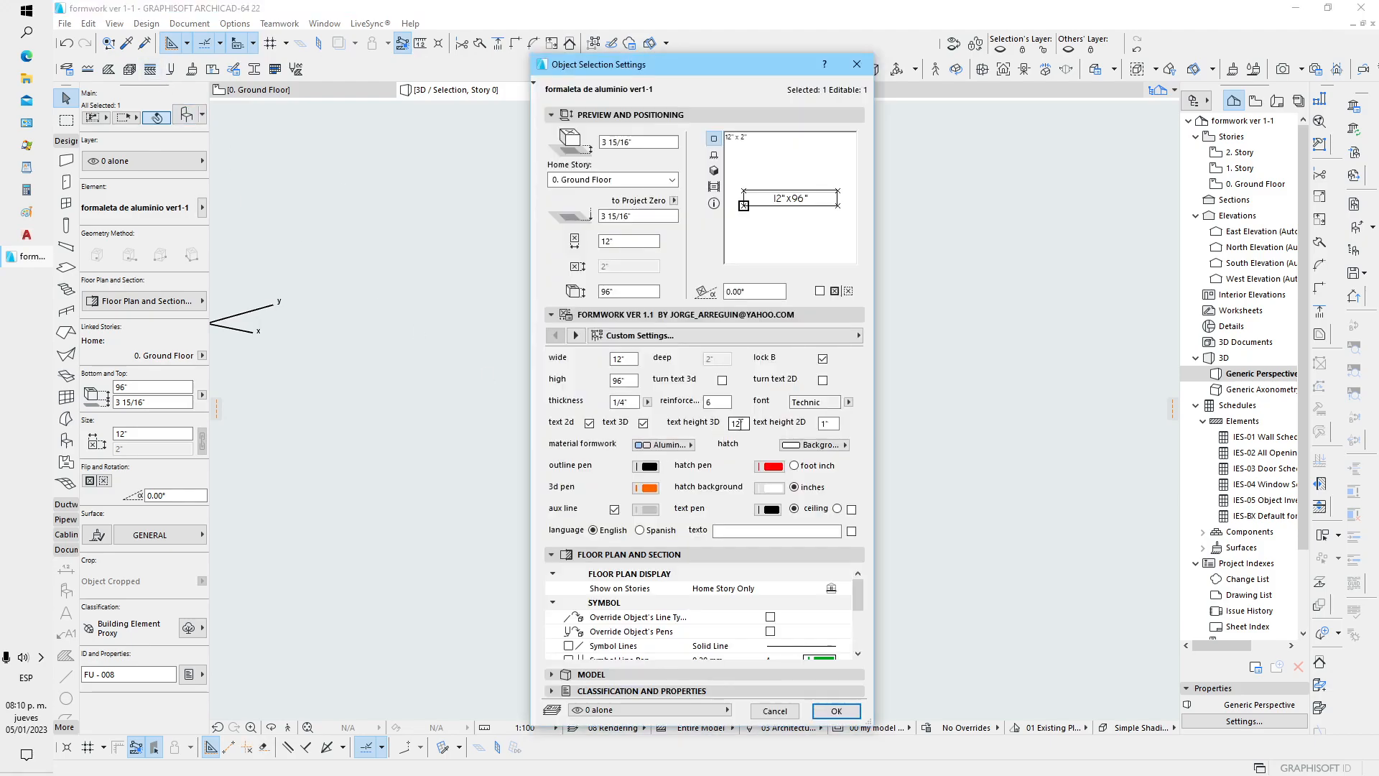
type("3")
left_click(826, 711)
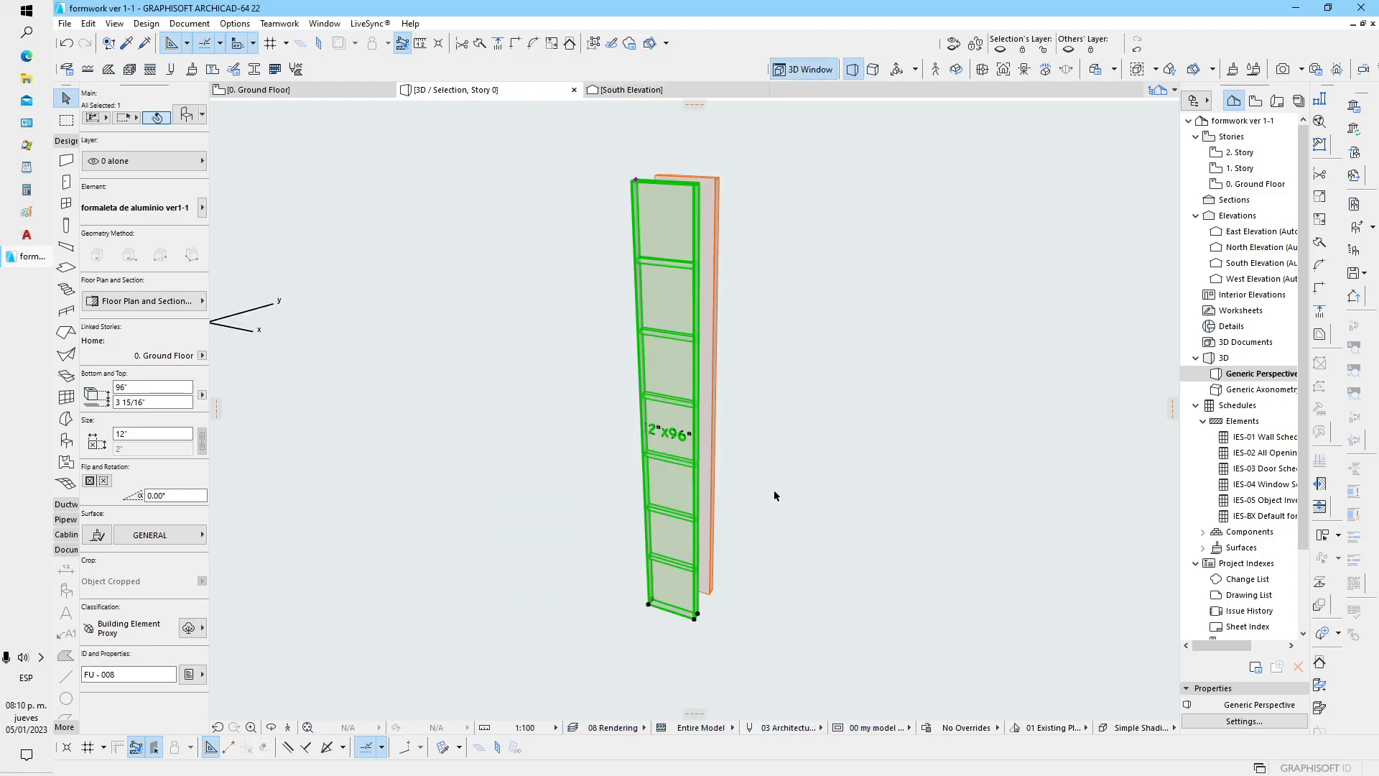
mouse_move(793, 483)
middle_mouse_down("shift")
mouse_move(708, 446)
mouse_move(665, 474)
mouse_move(828, 472)
mouse_move(963, 440)
middle_mouse_up("shift")
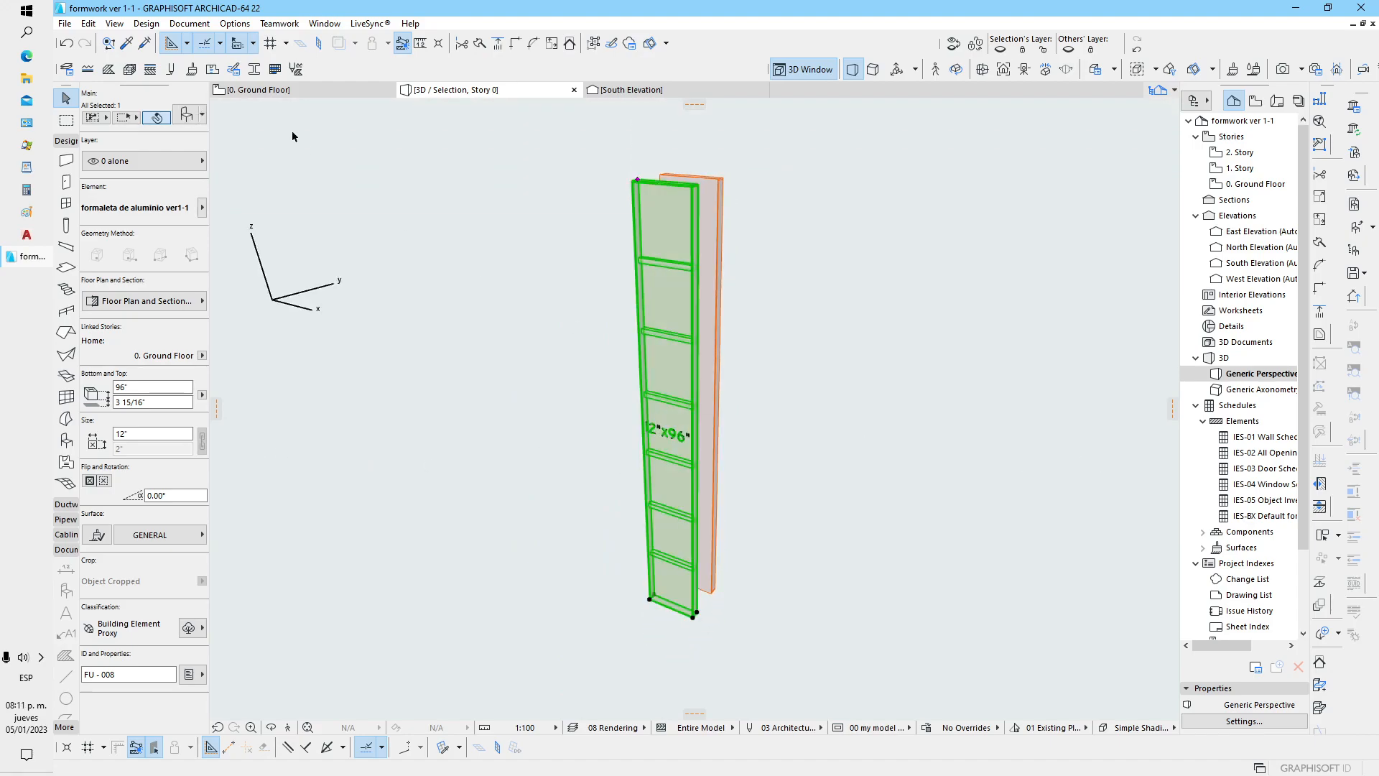
Step: Change the front panel's formwork material to PR-03 Iron
key("ctrl+t")
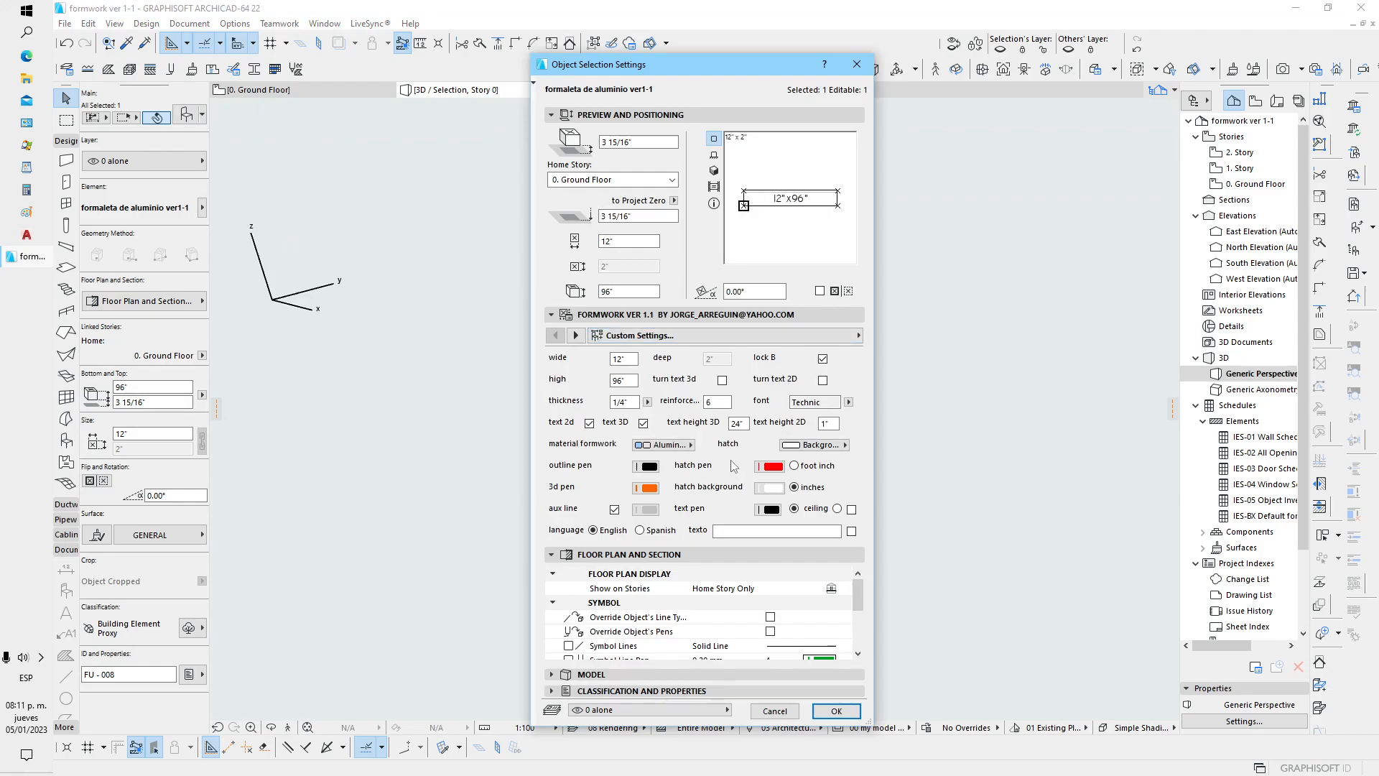
left_click(678, 446)
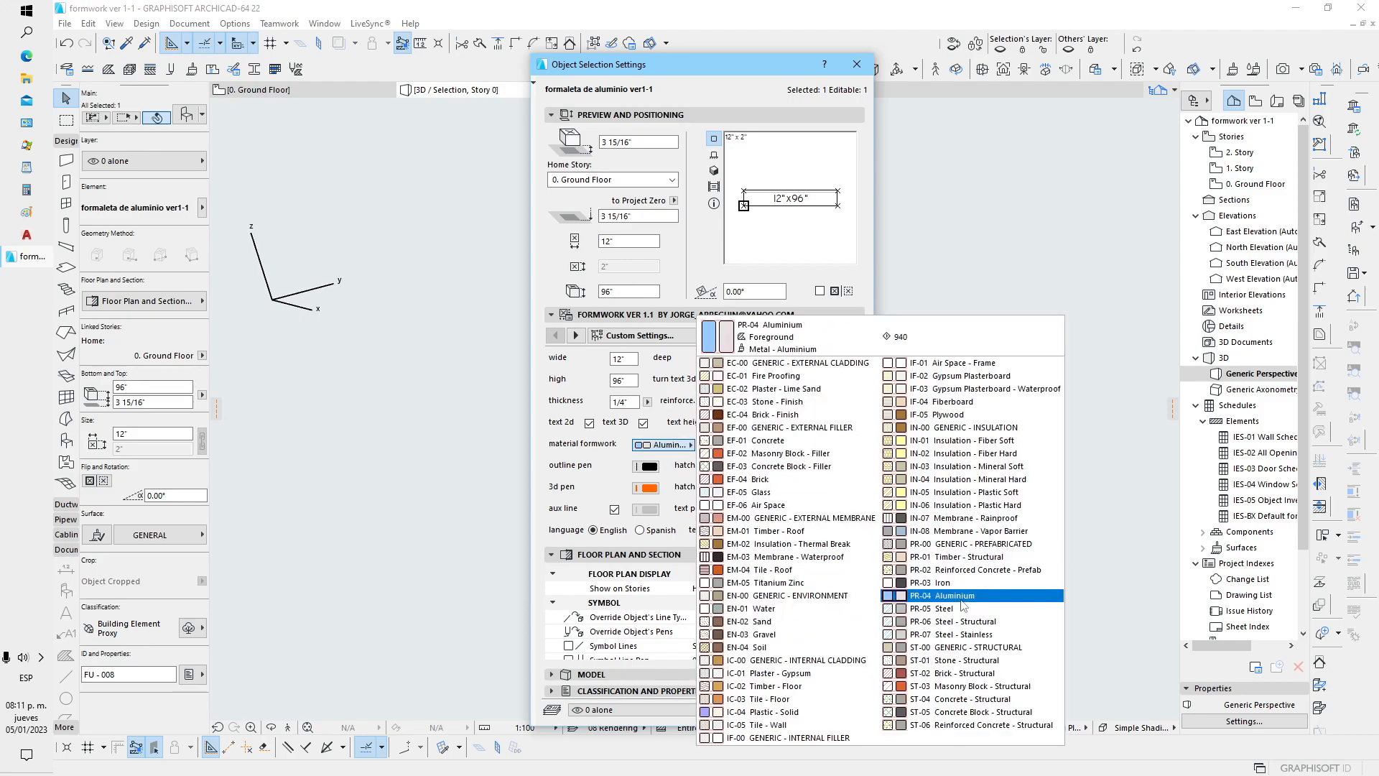
left_click(948, 583)
left_click(824, 710)
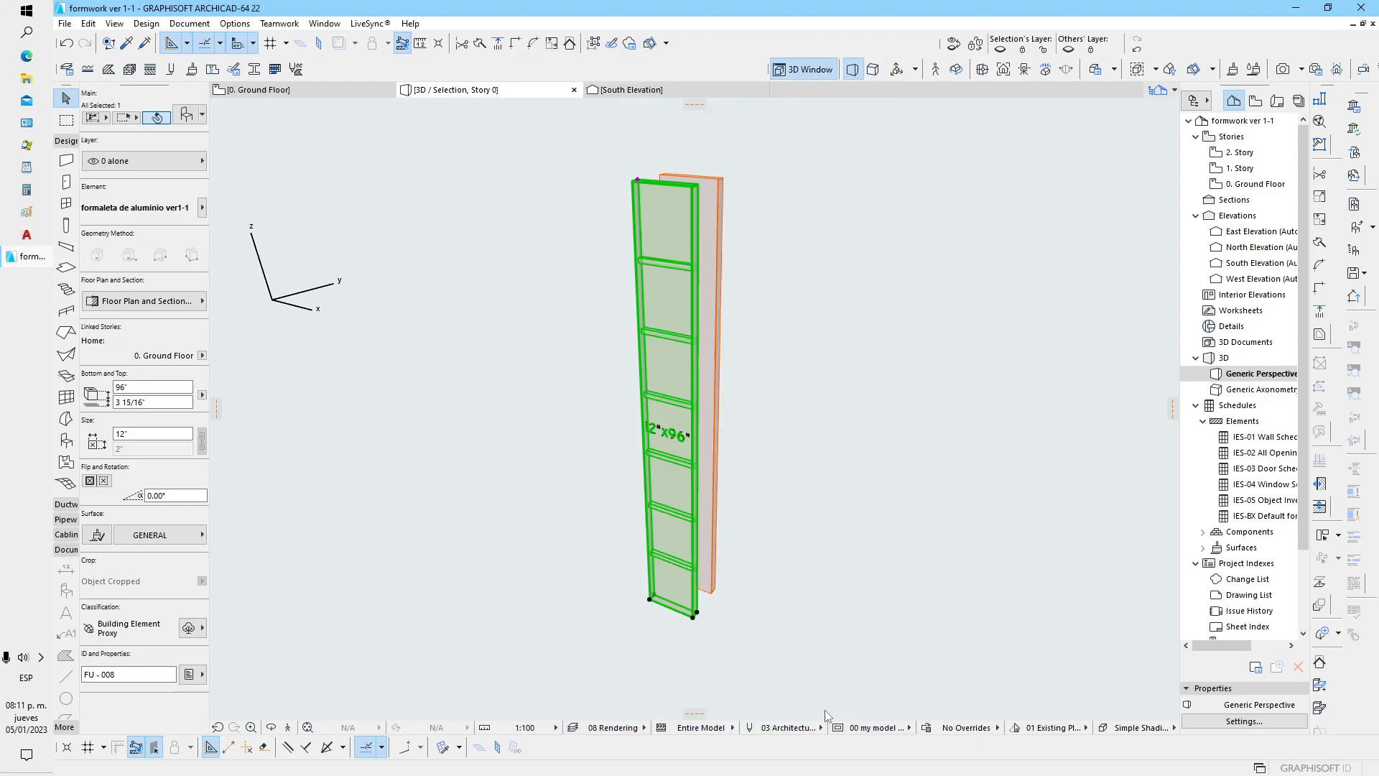
left_click(859, 558)
middle_click_drag(816, 468, 689, 468, "shift")
left_click(689, 468)
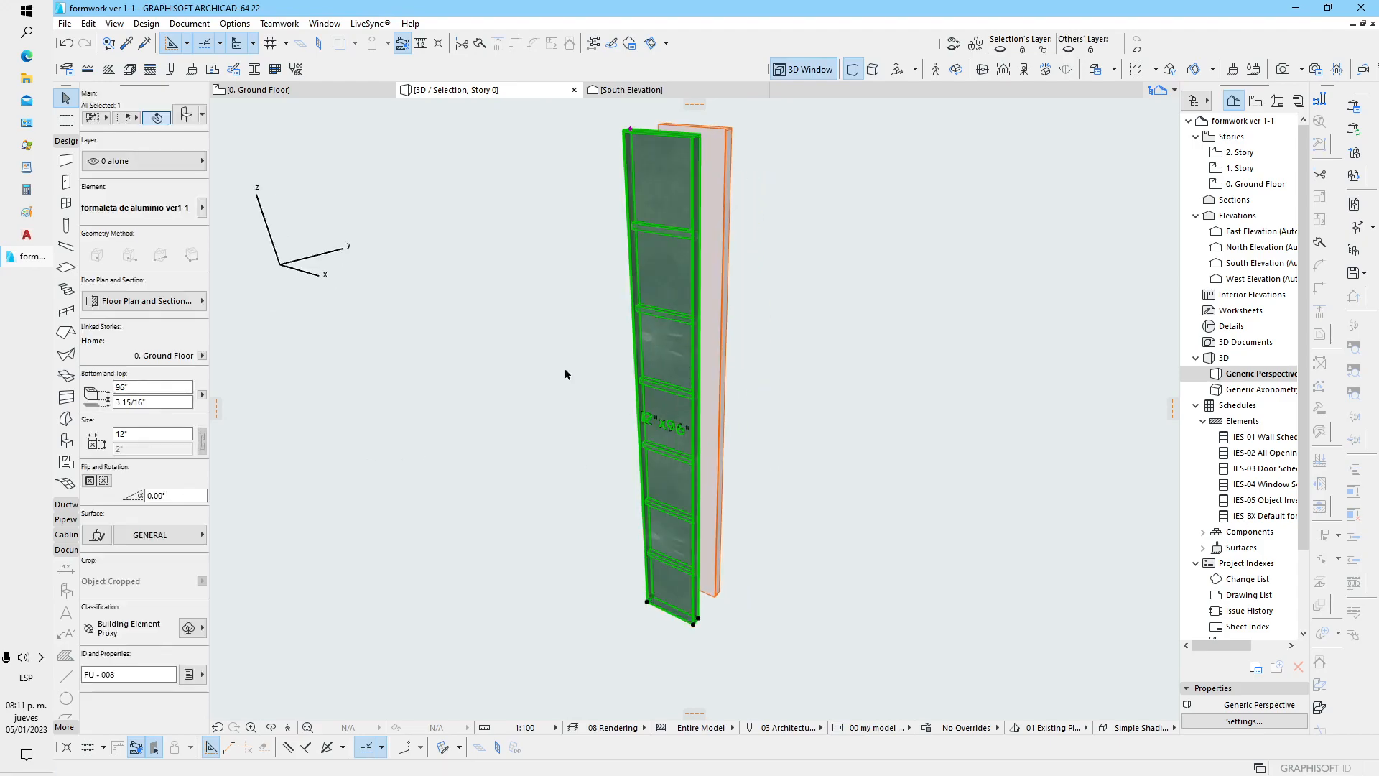
Step: Change the front panel's formwork material to IC-04 Plastic - Solid
key("ctrl+t")
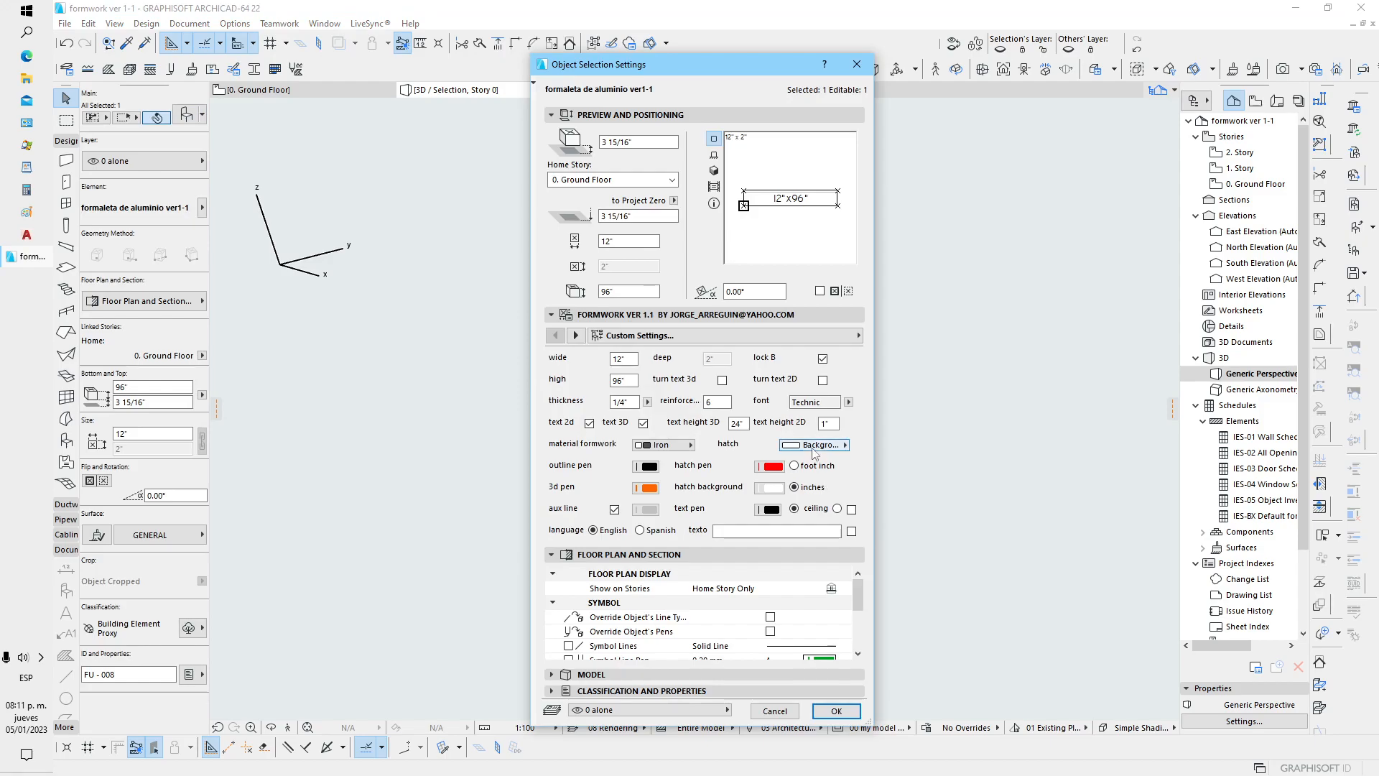
left_click(659, 446)
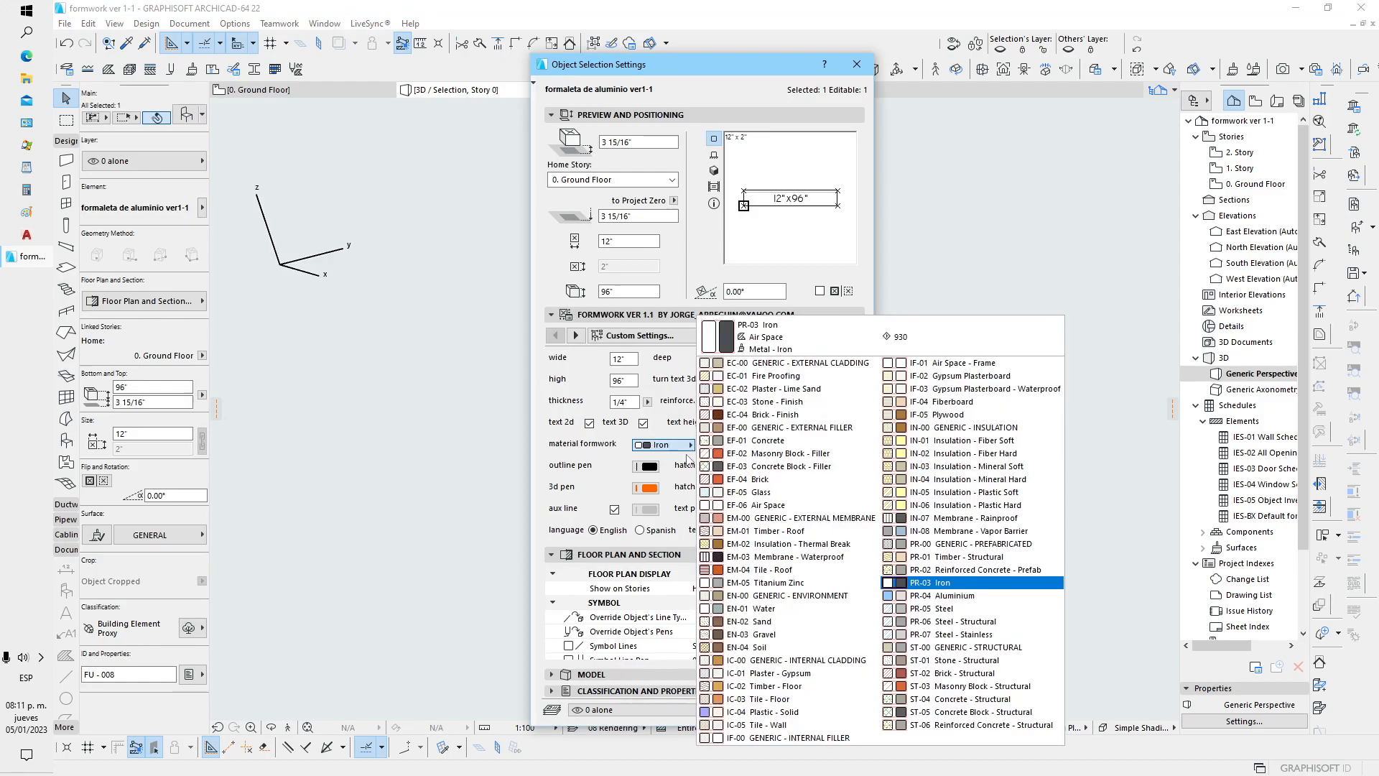
left_click(772, 711)
left_click(836, 714)
left_click(899, 481)
middle_click_drag(899, 481, 773, 532, "shift")
left_click(695, 354)
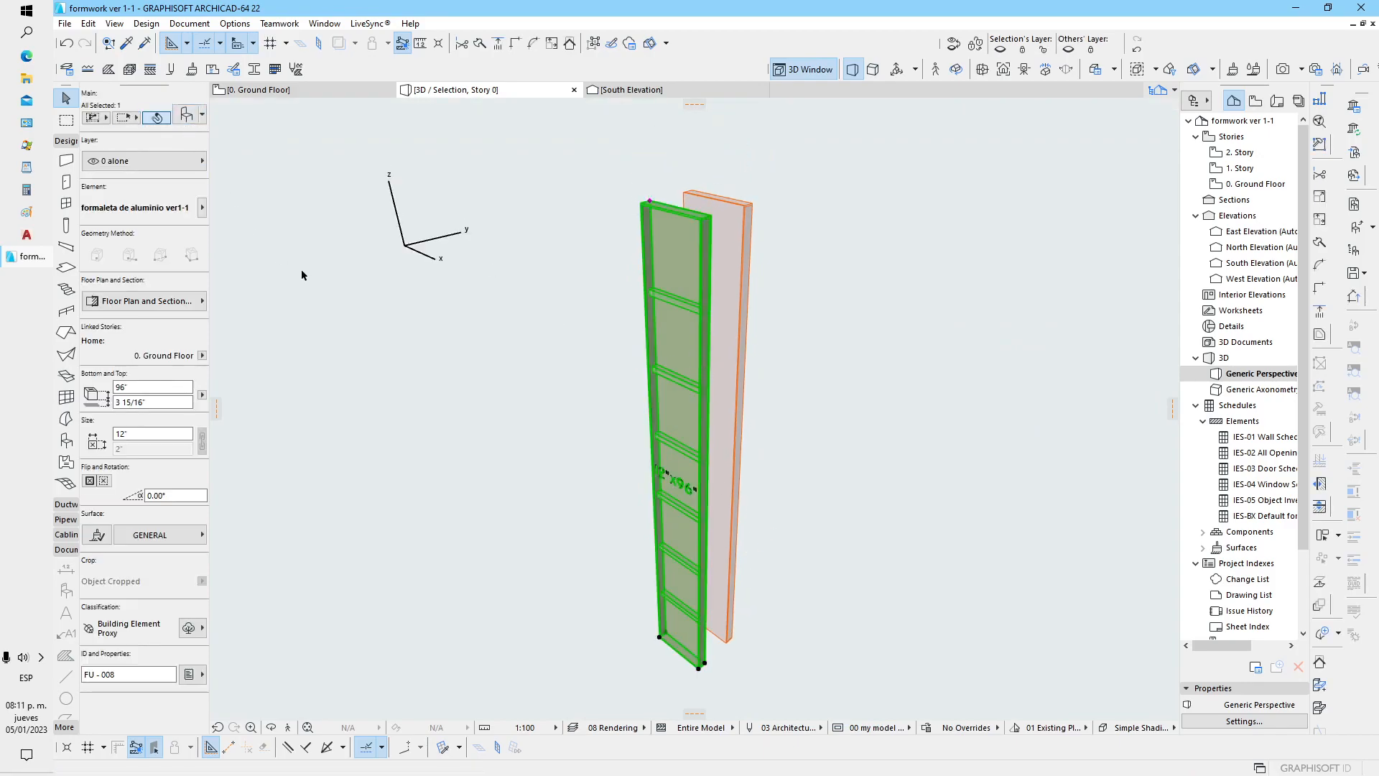
Step: Return to the ground floor plan and assign the Long Brick - Running Bond hatch to the lower panel
key("F2")
key("Escape")
left_click(583, 535)
left_click(187, 115)
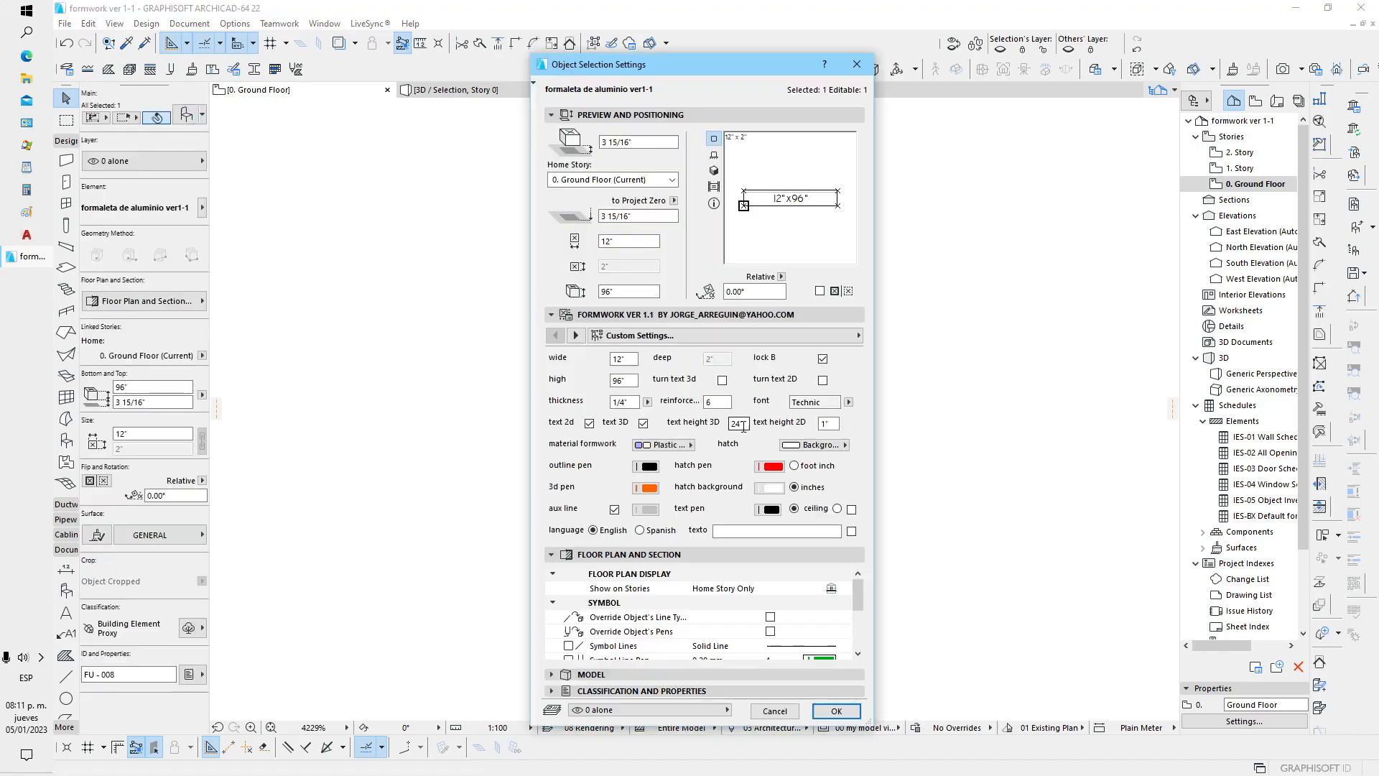
left_click(813, 446)
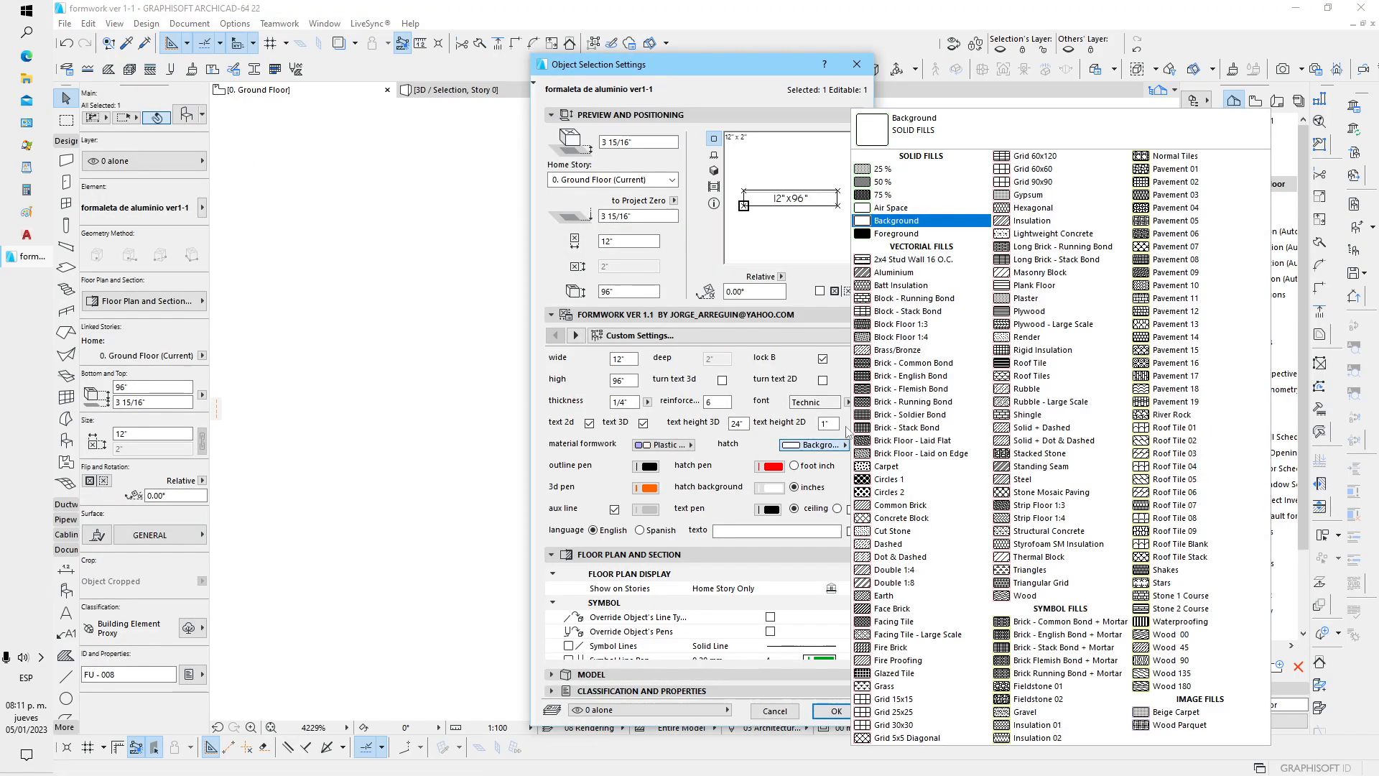
left_click(1010, 248)
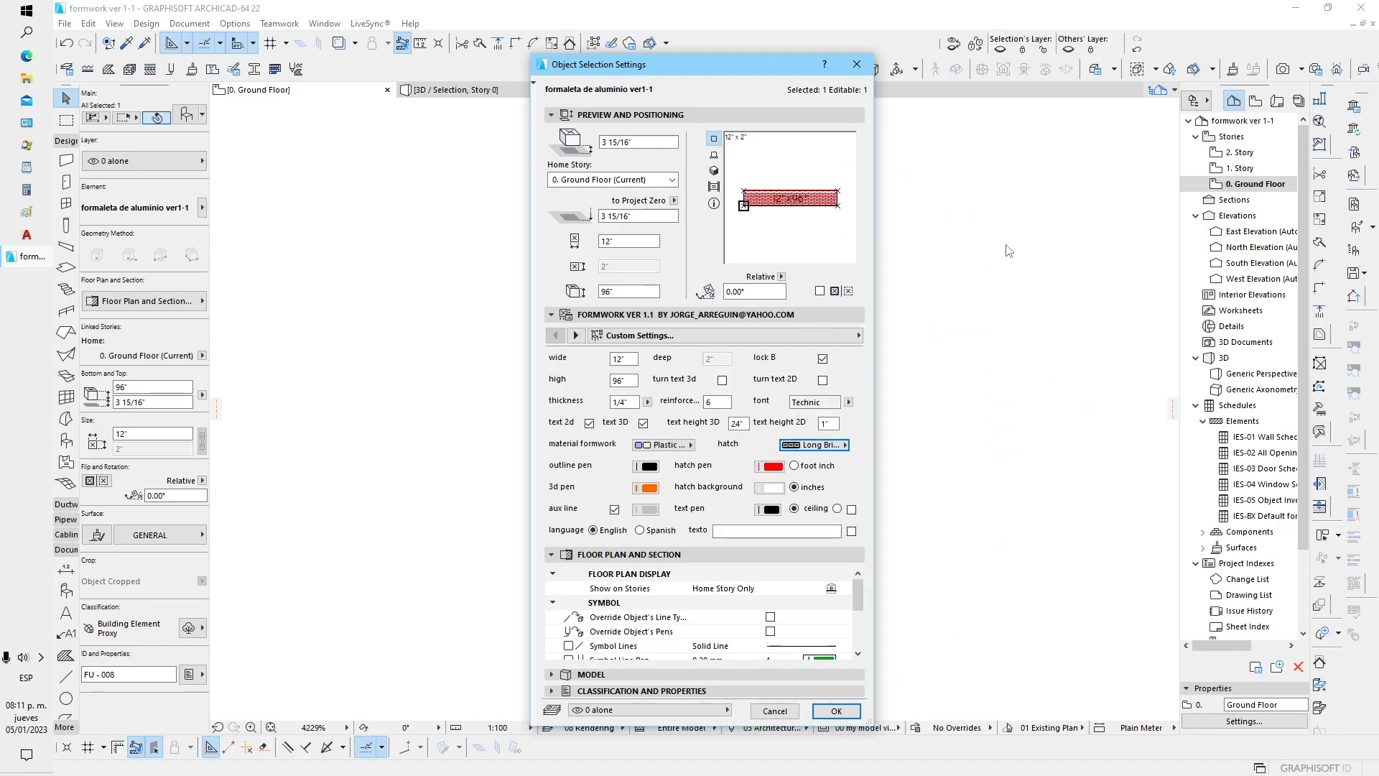
Step: Try the 75 % fill as the lower panel's hatch and restore the Background fill
left_click(810, 445)
left_click(837, 211)
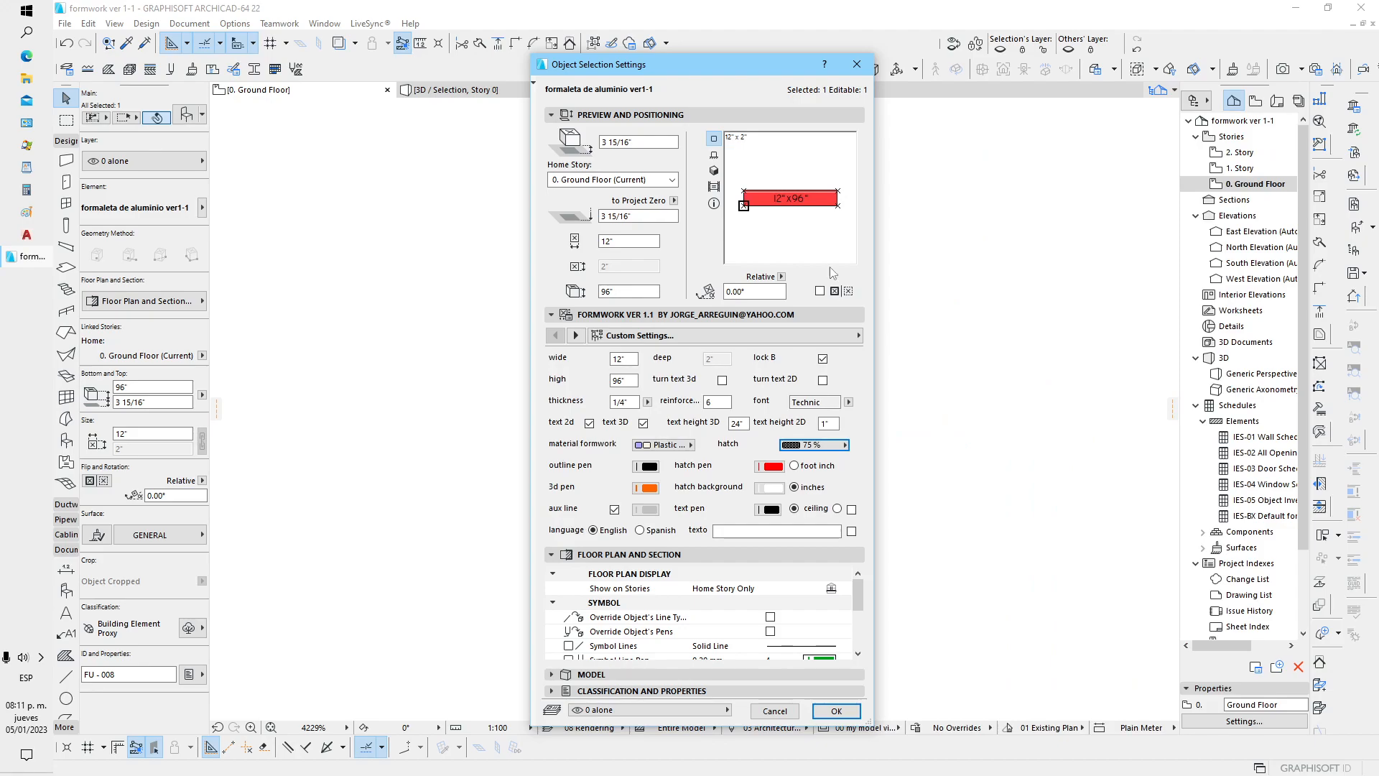
left_click(813, 445)
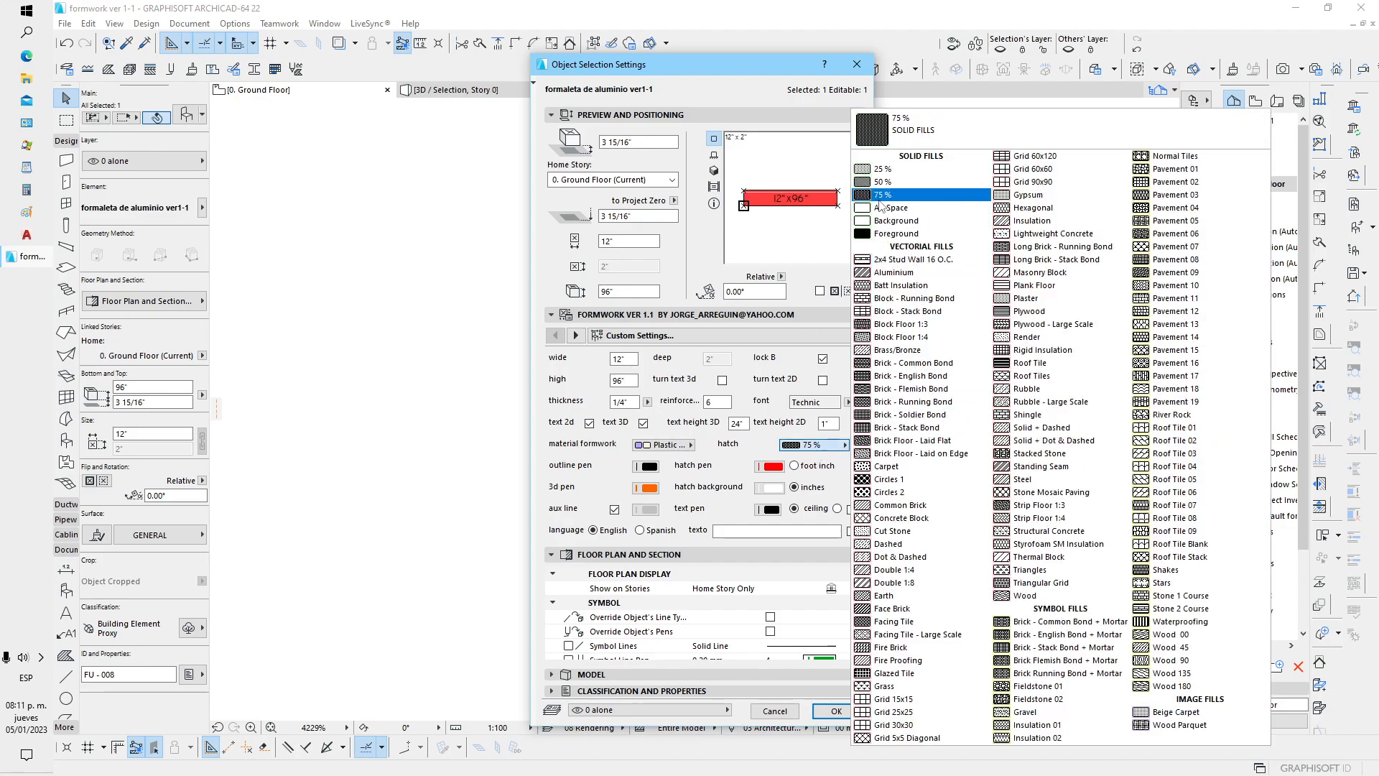
left_click(891, 221)
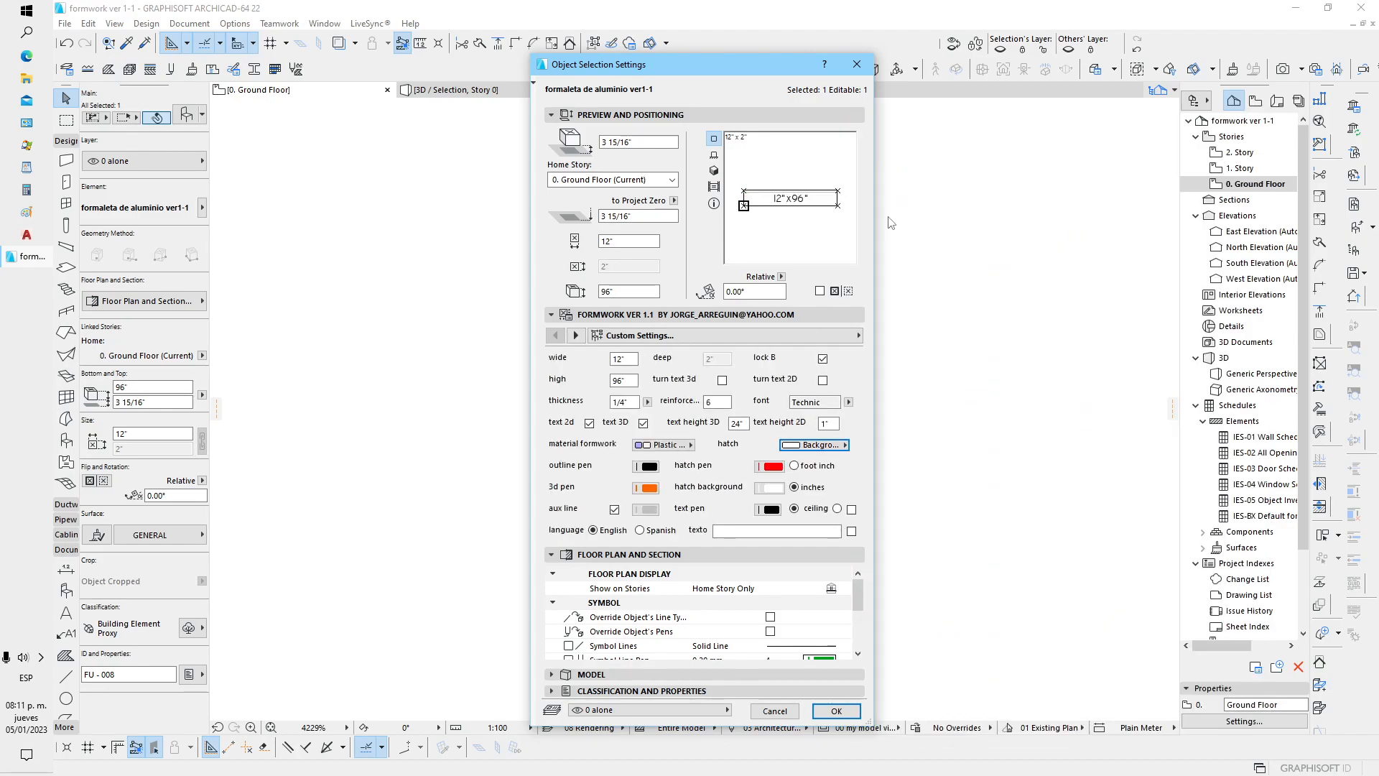
Step: Give the lower panel a Brick - Stack Bond hatch with a grey hatch pen and a light orange hatch background
left_click(823, 446)
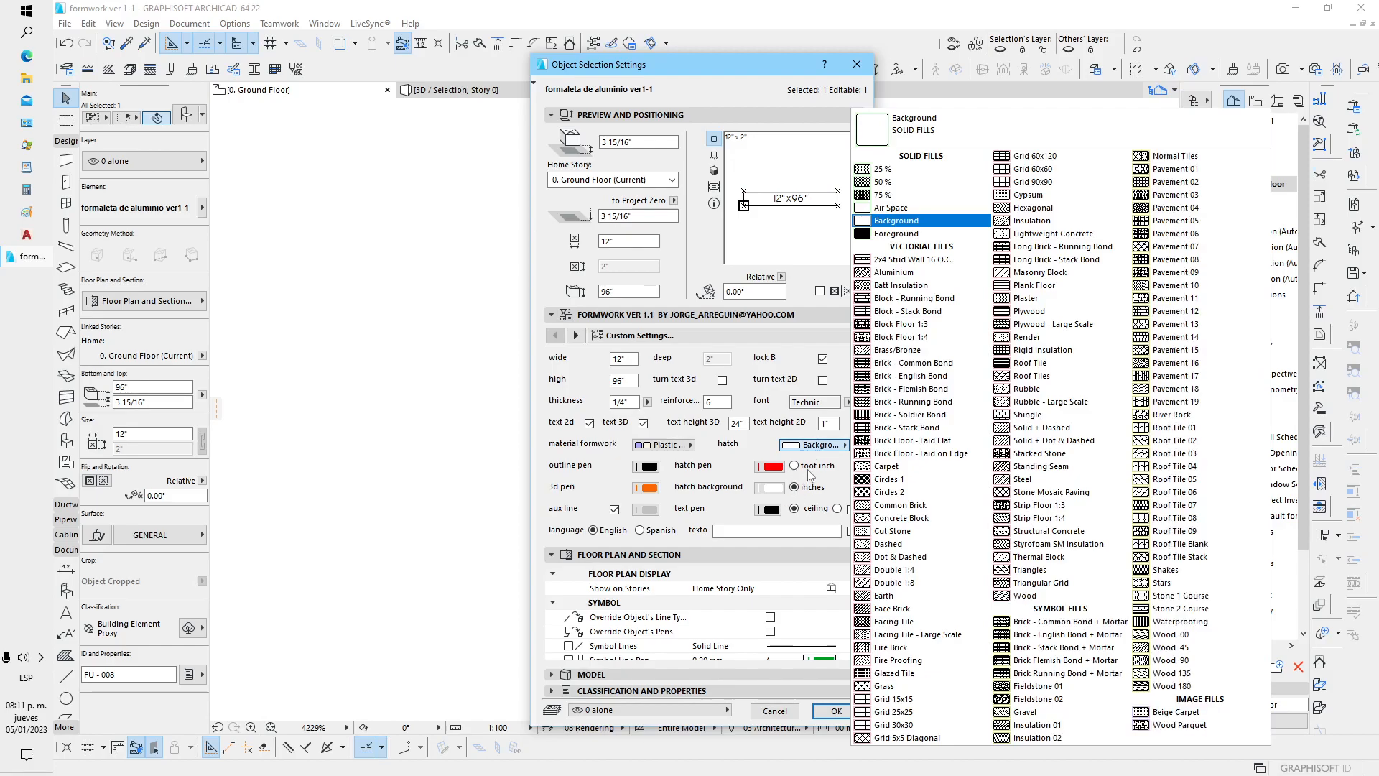
left_click(906, 428)
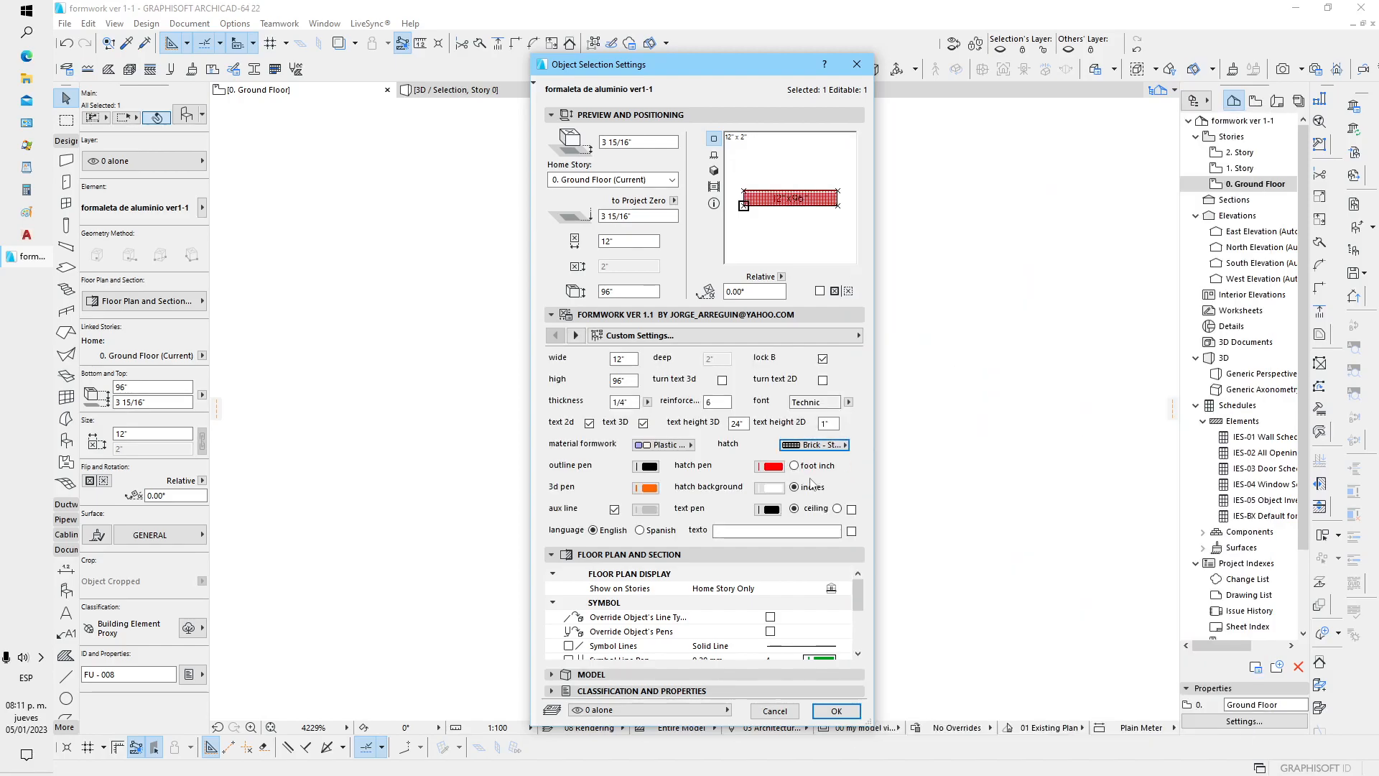
left_click(773, 467)
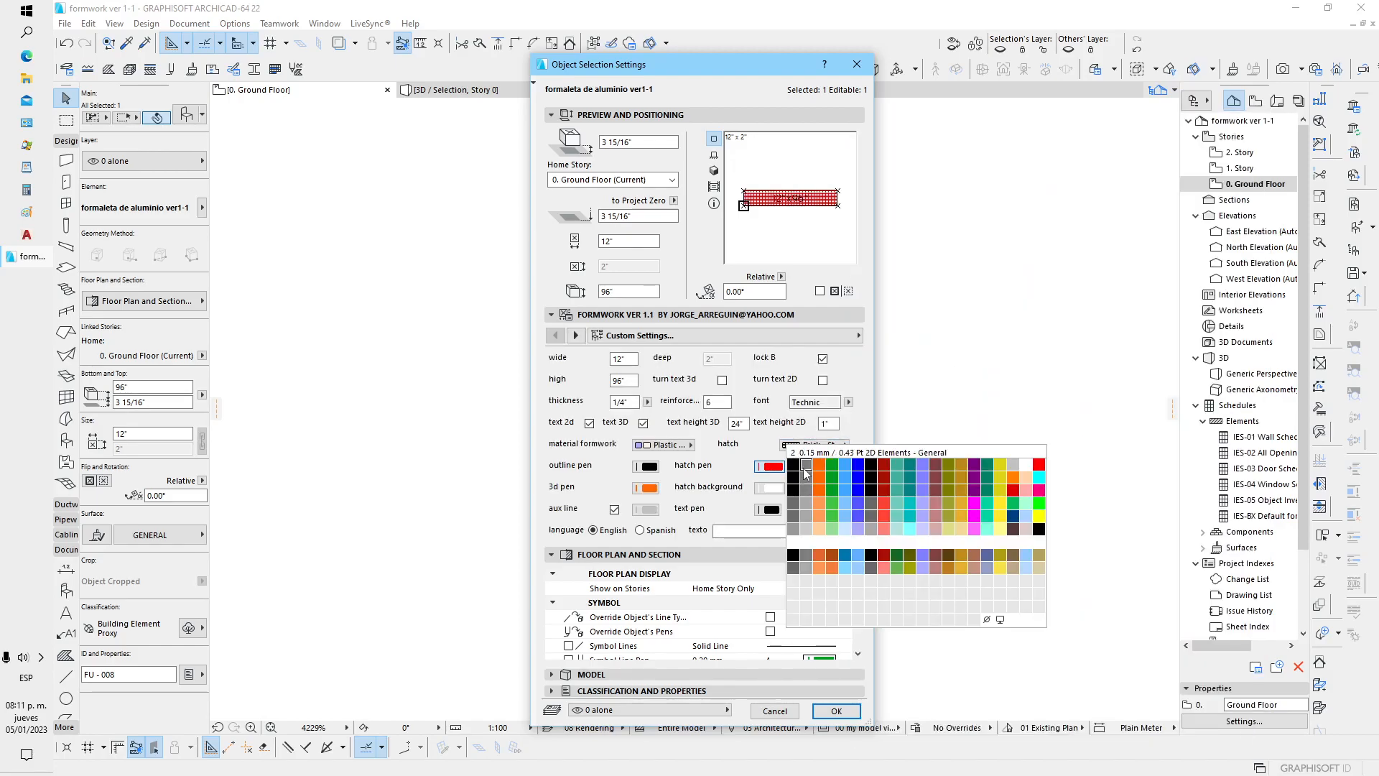
left_click(809, 474)
left_click(771, 489)
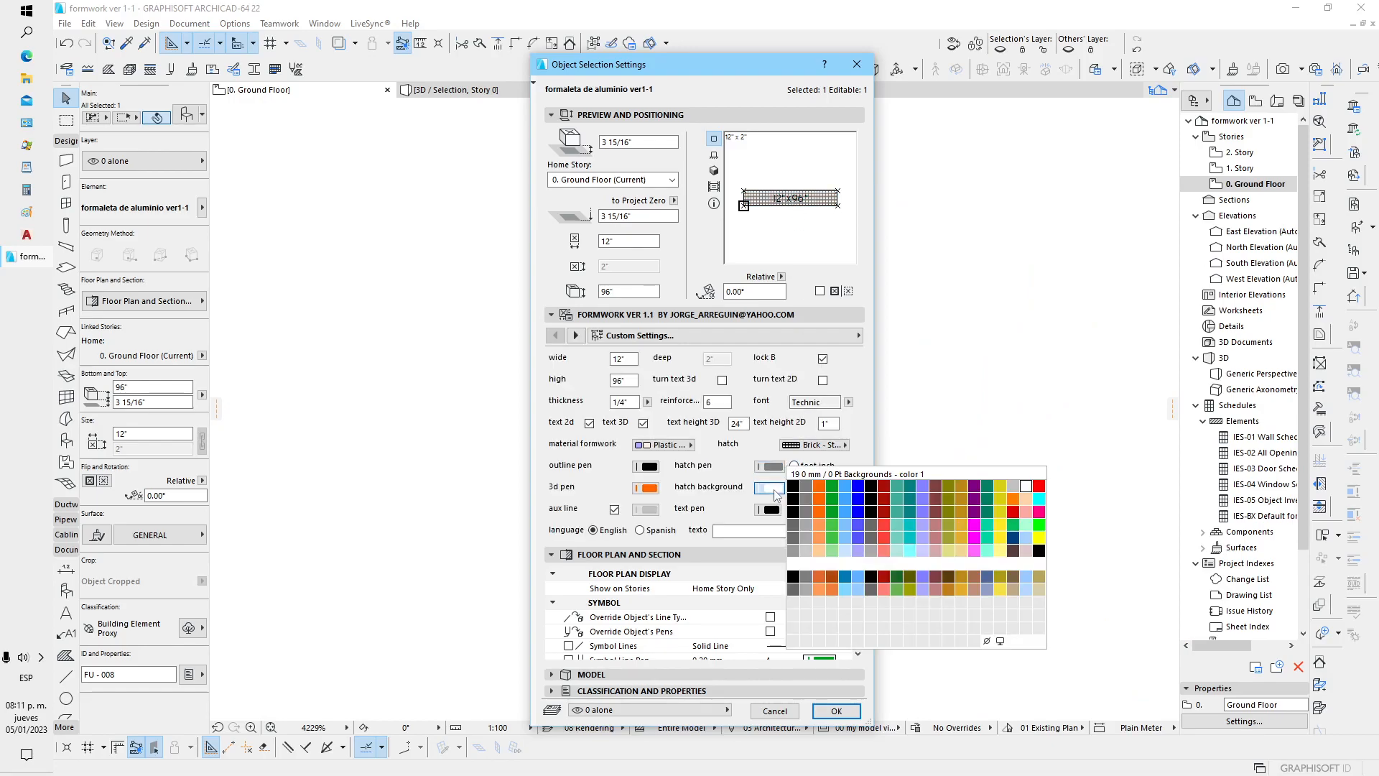
left_click(819, 530)
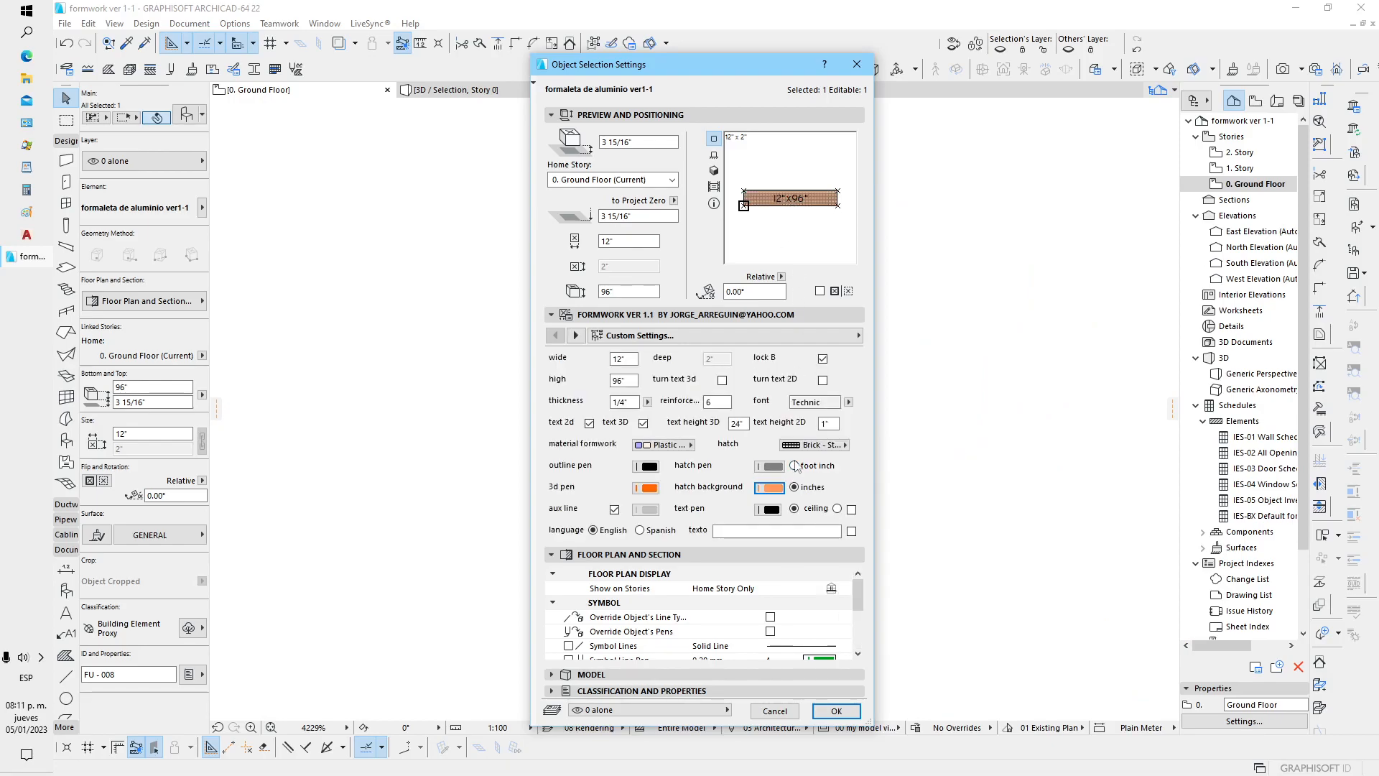
left_click(835, 711)
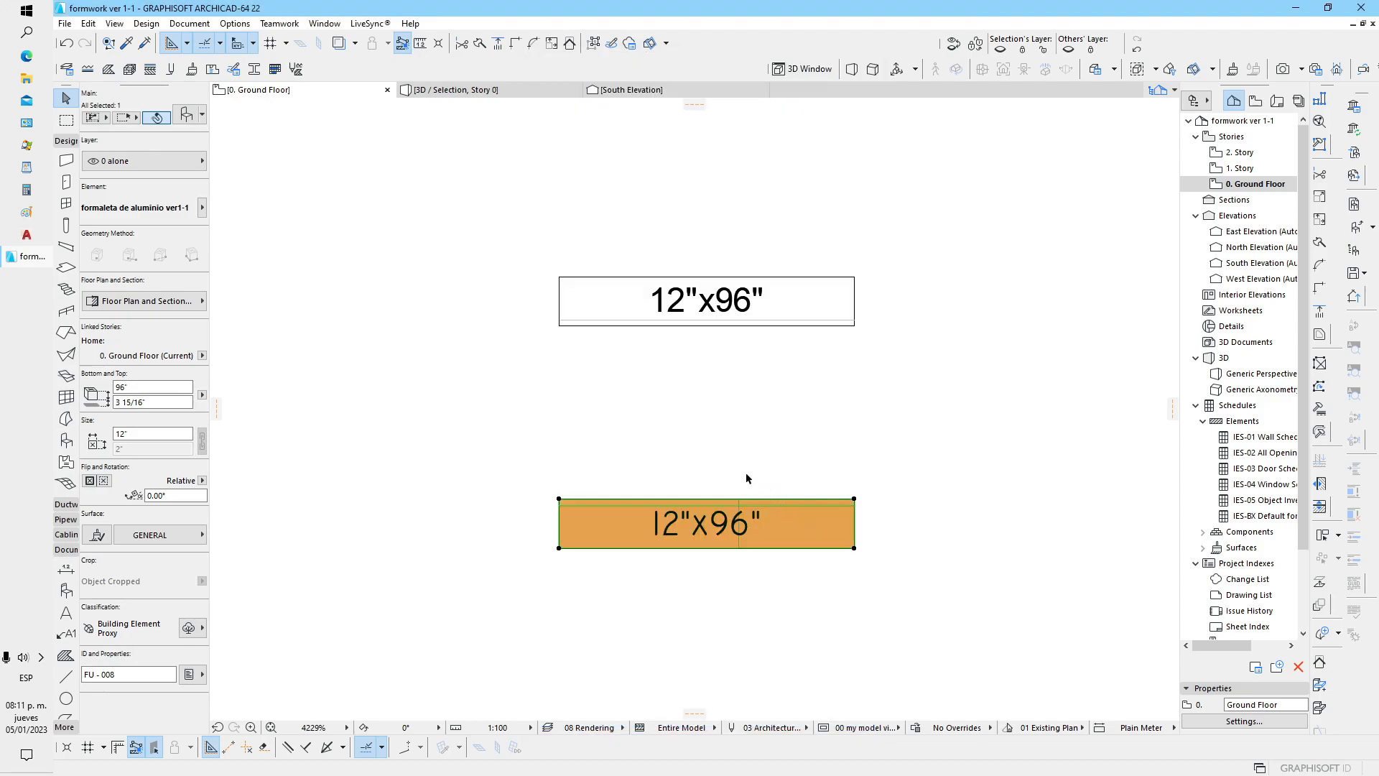
Step: Set the lower panel's text pen to blue and apply the change
left_click(187, 115)
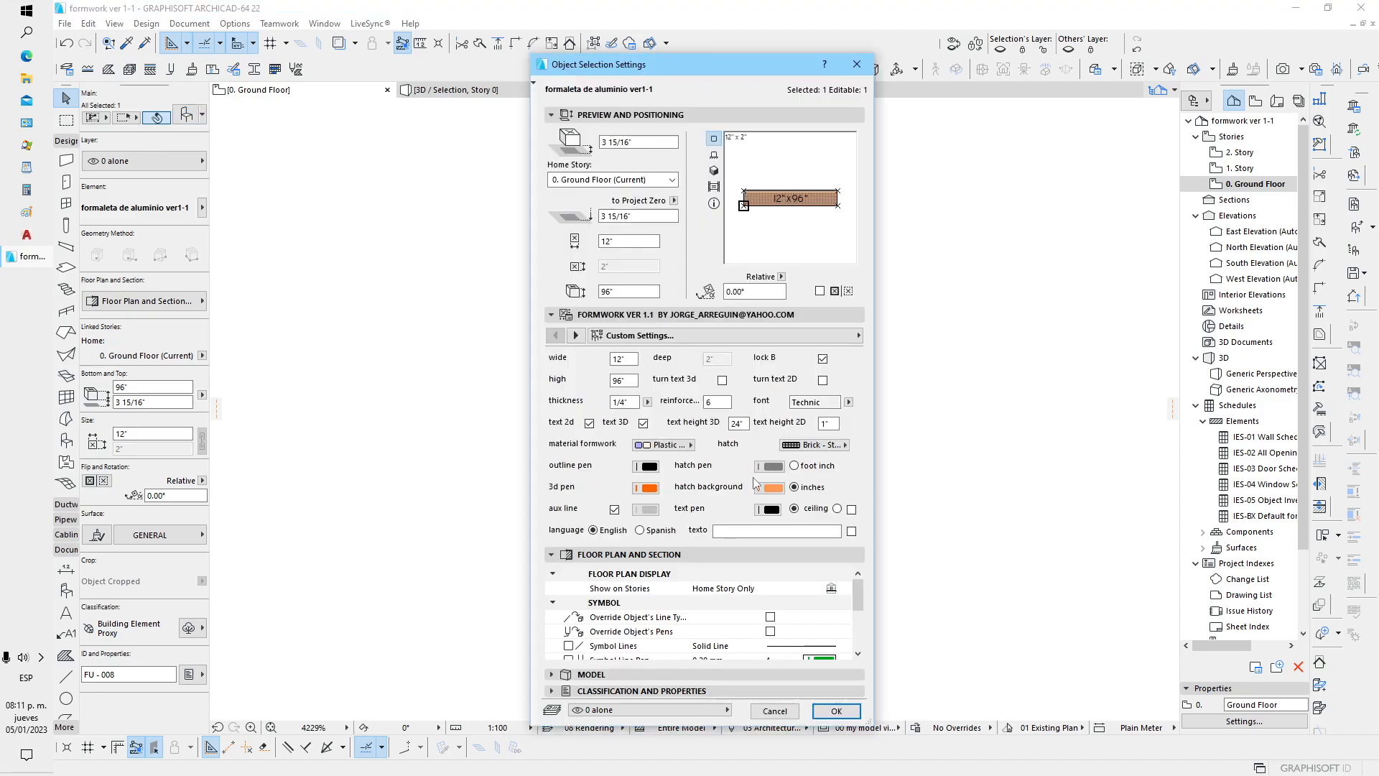
left_click(770, 510)
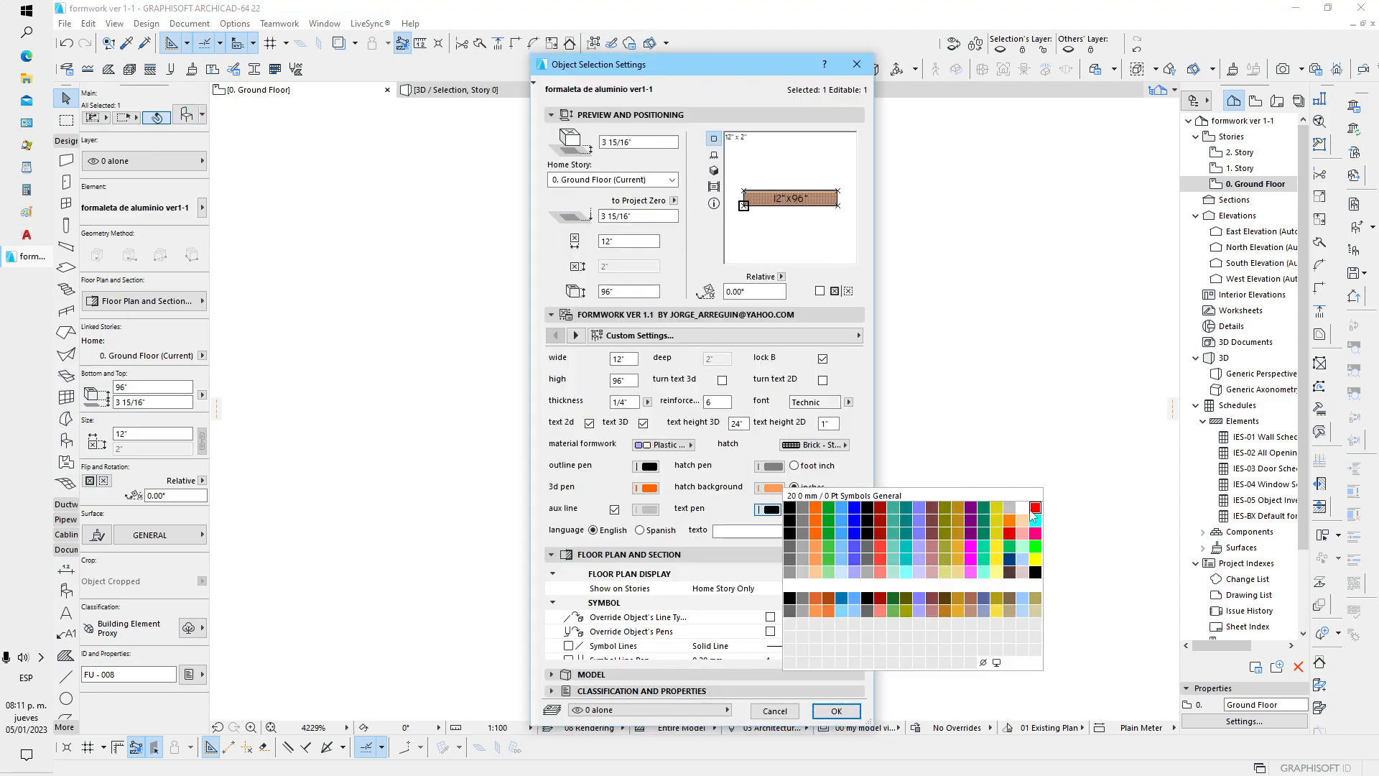
left_click(854, 517)
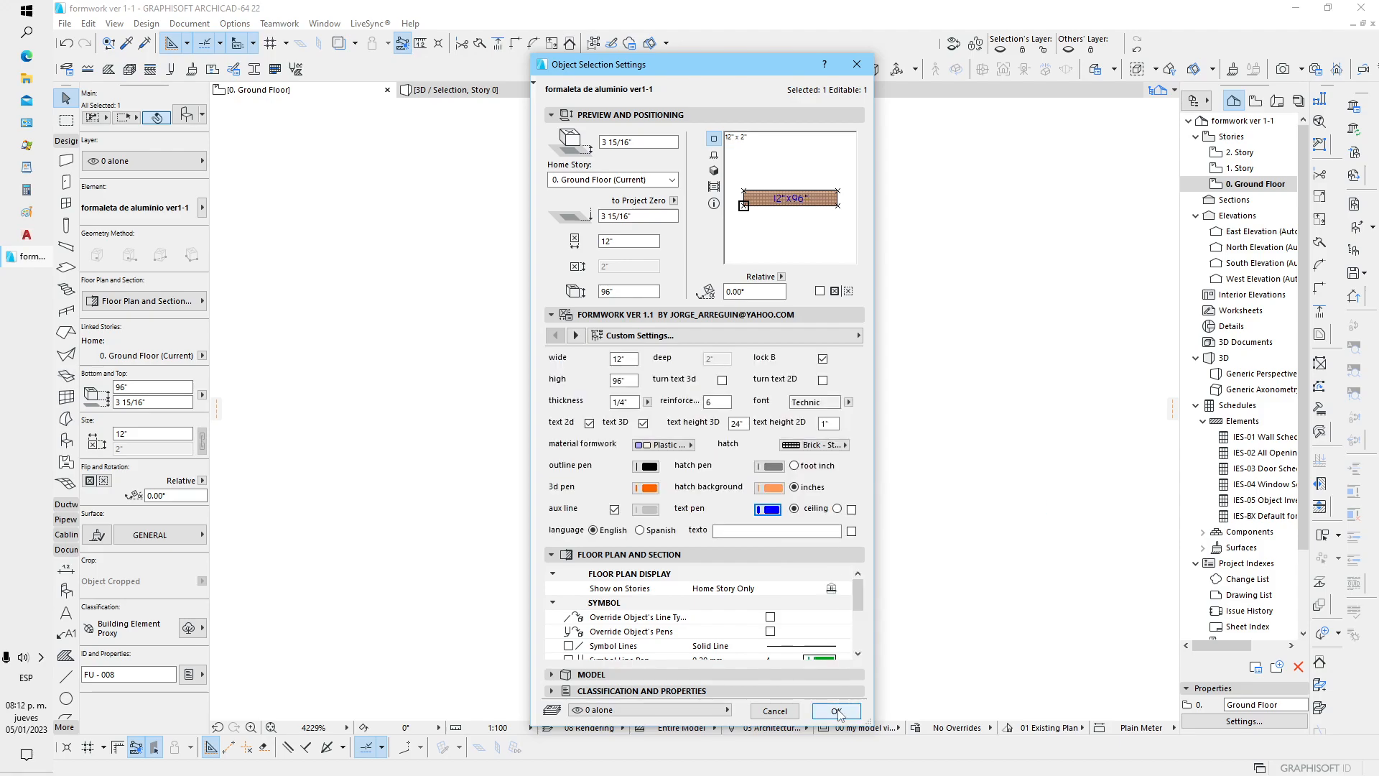
left_click(837, 711)
Step: Set the lower panel's label to the foot inch format and apply the change
left_click(184, 117)
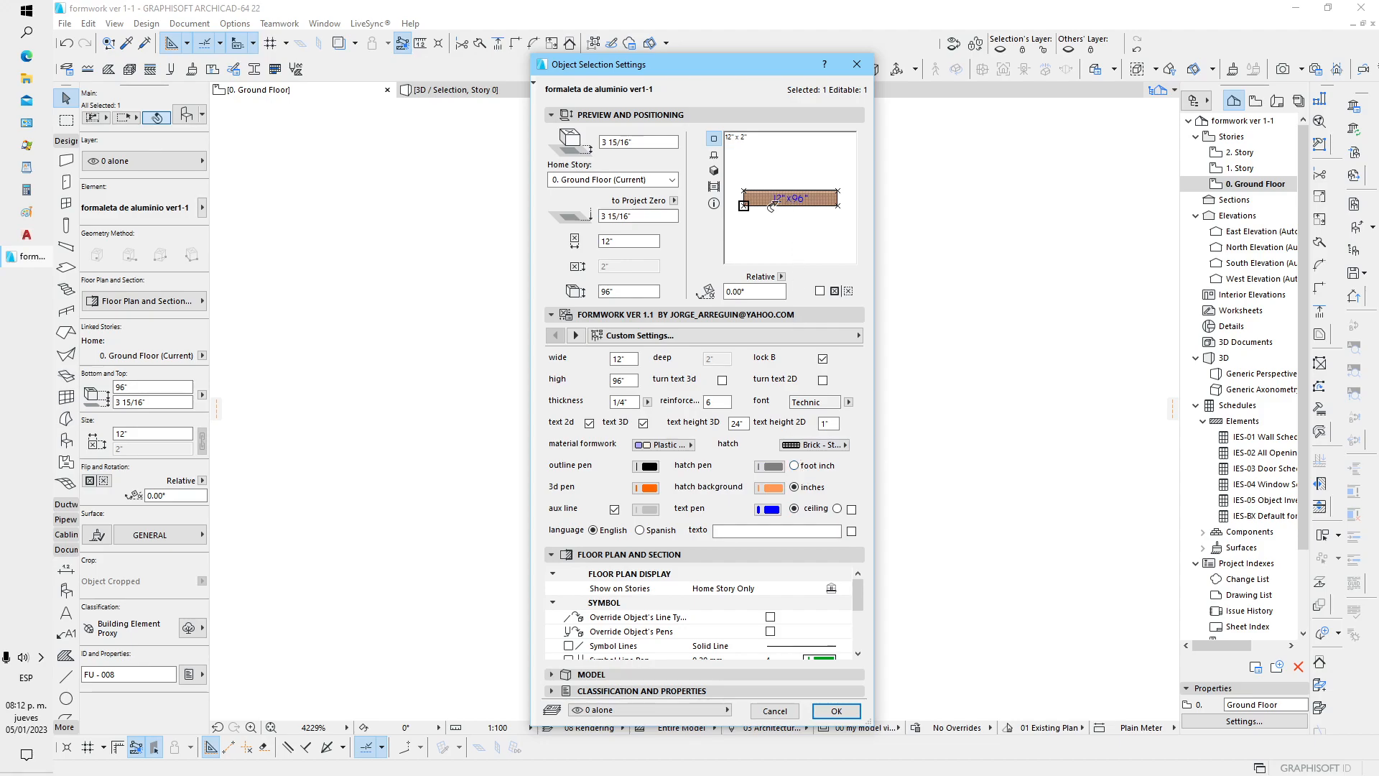
left_click(794, 465)
left_click(833, 711)
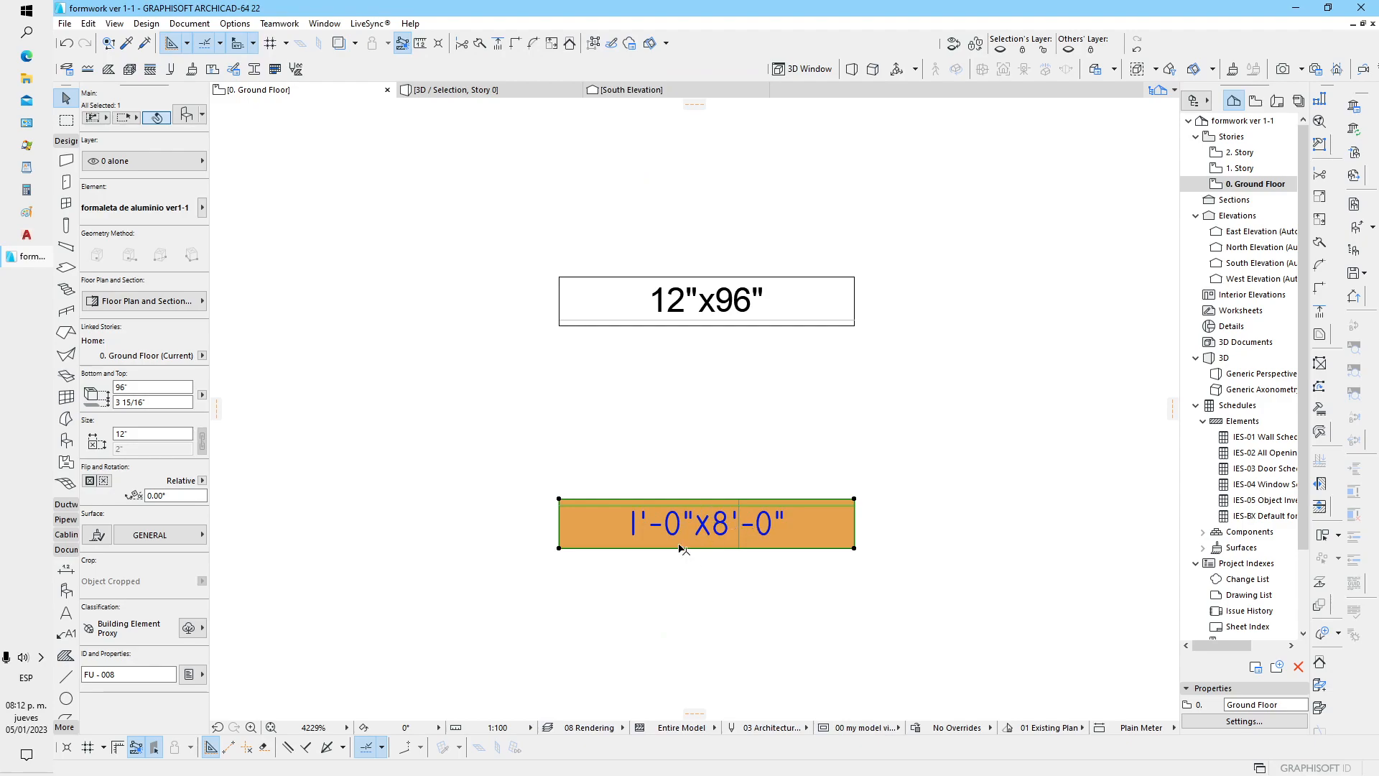
left_click(692, 588)
left_click(700, 548)
left_click(688, 401)
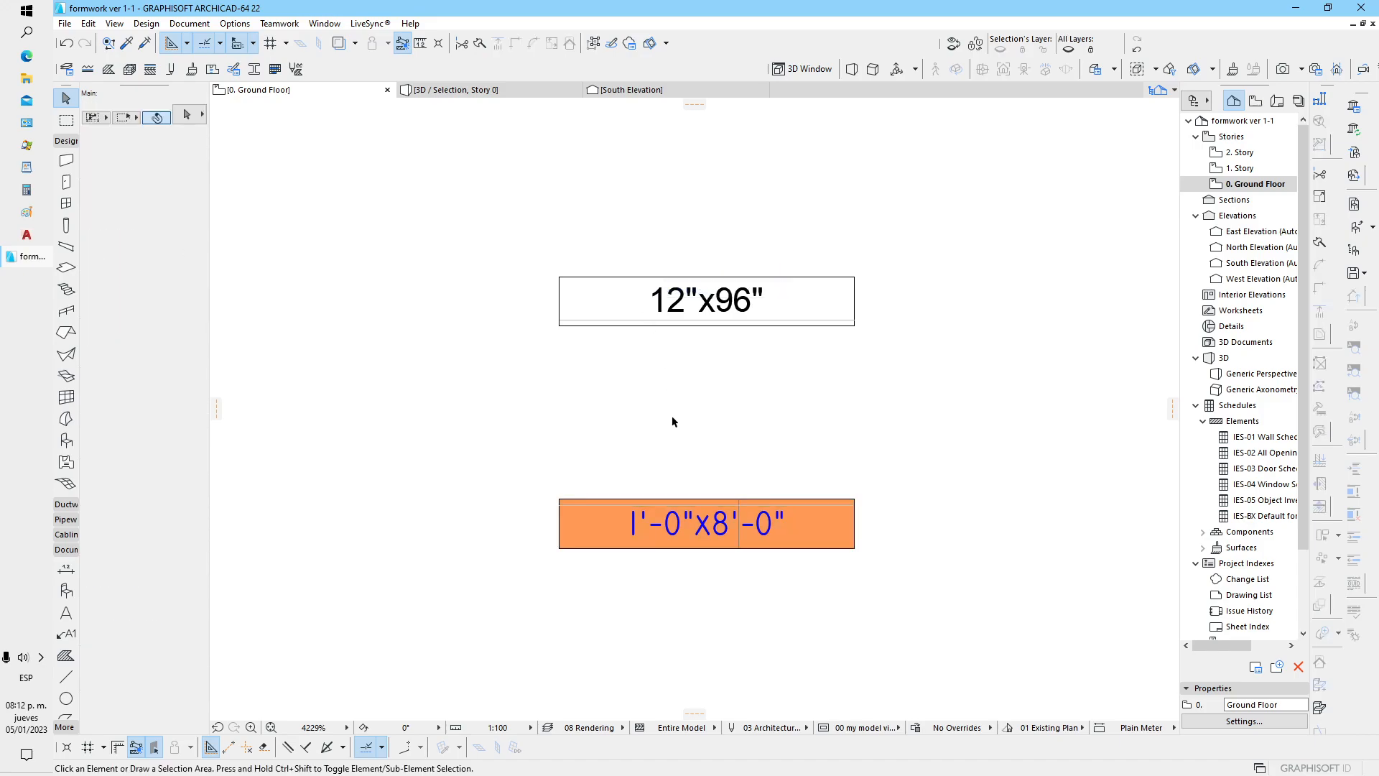
Step: Review the available length units in the project's Working Units preferences and close them without changing anything
left_click(280, 24)
mouse_move(222, 21)
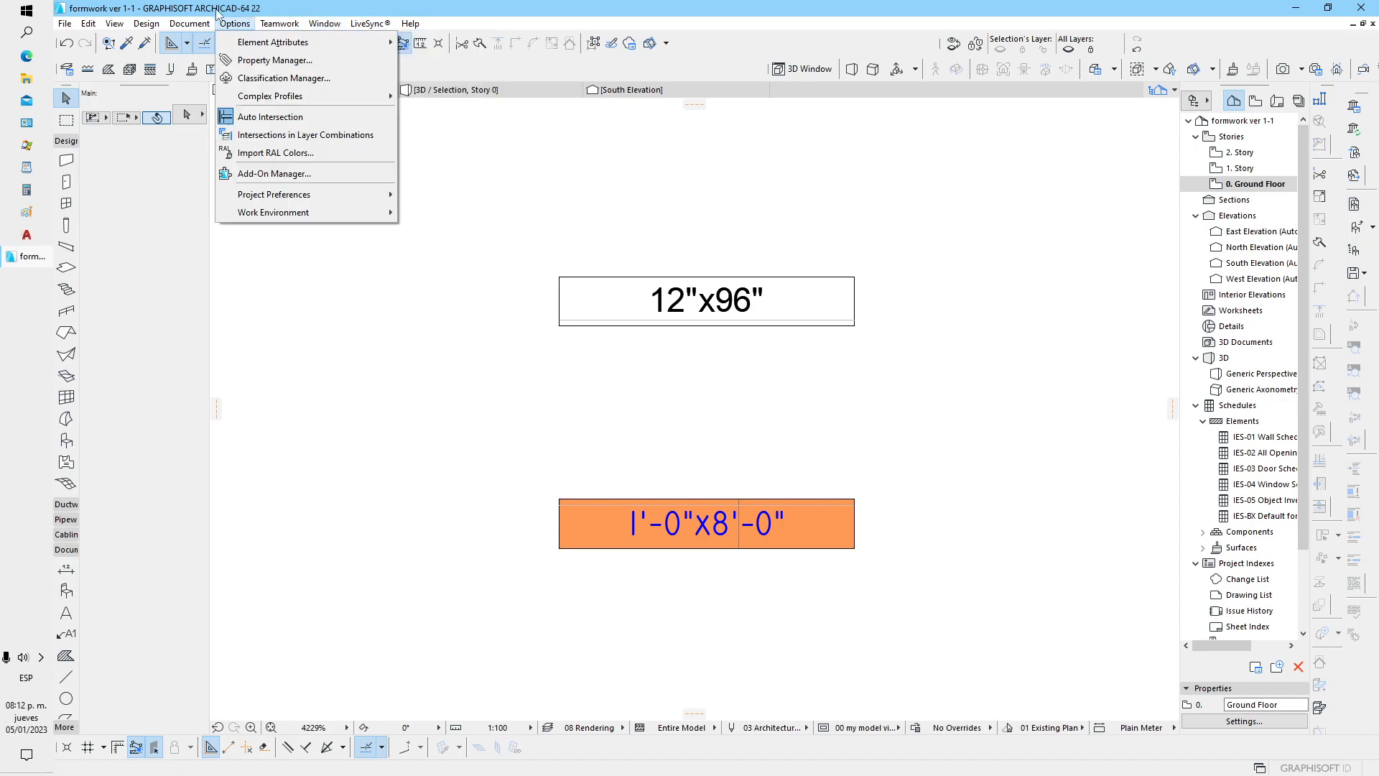
mouse_move(301, 194)
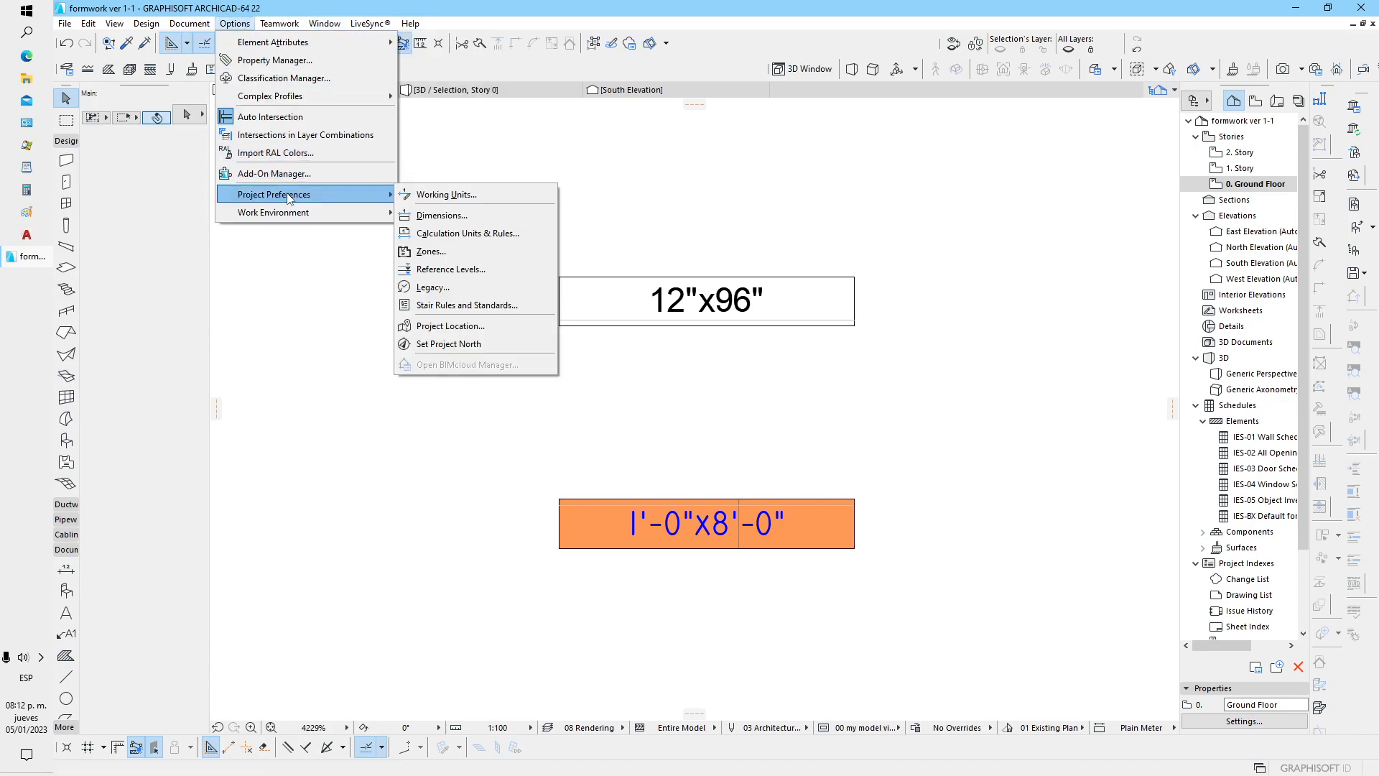
left_click(457, 195)
left_click(779, 172)
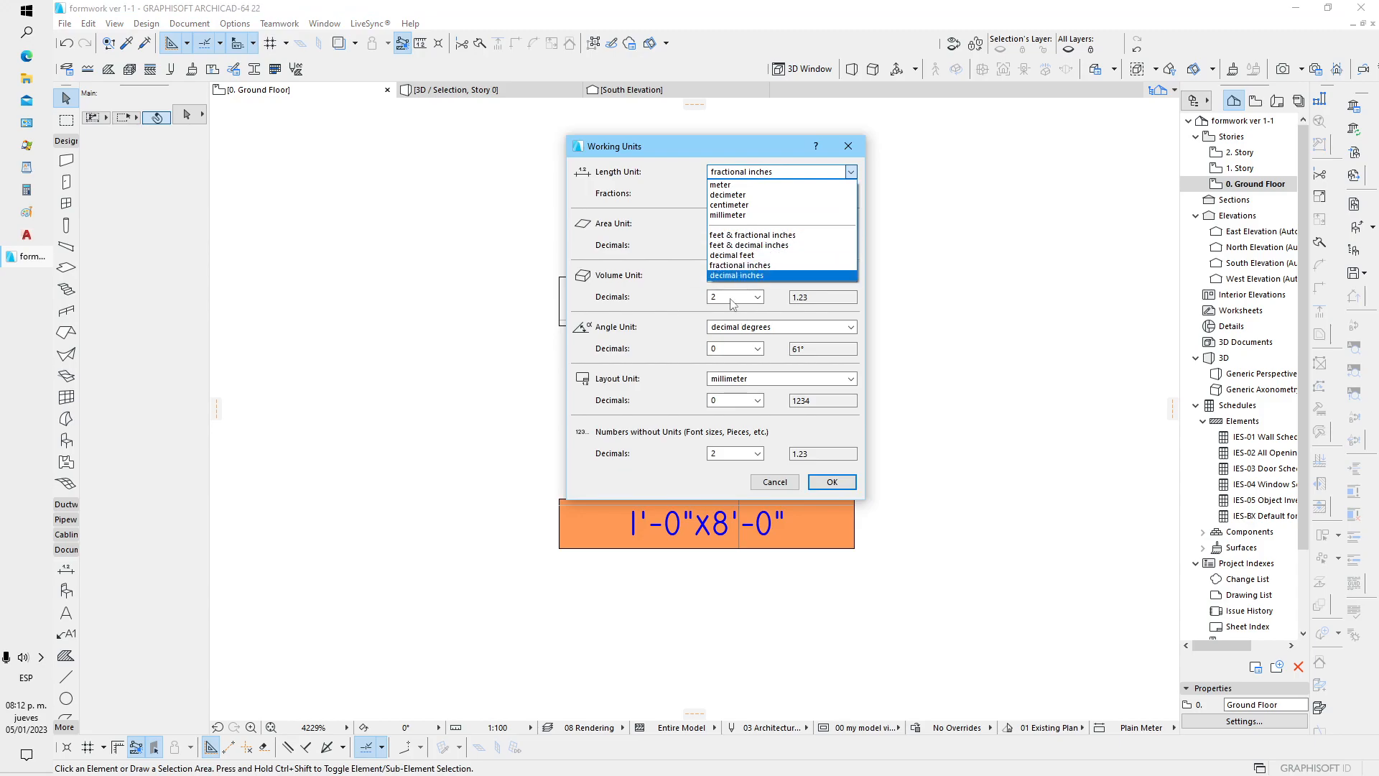
left_click(684, 468)
left_click(774, 481)
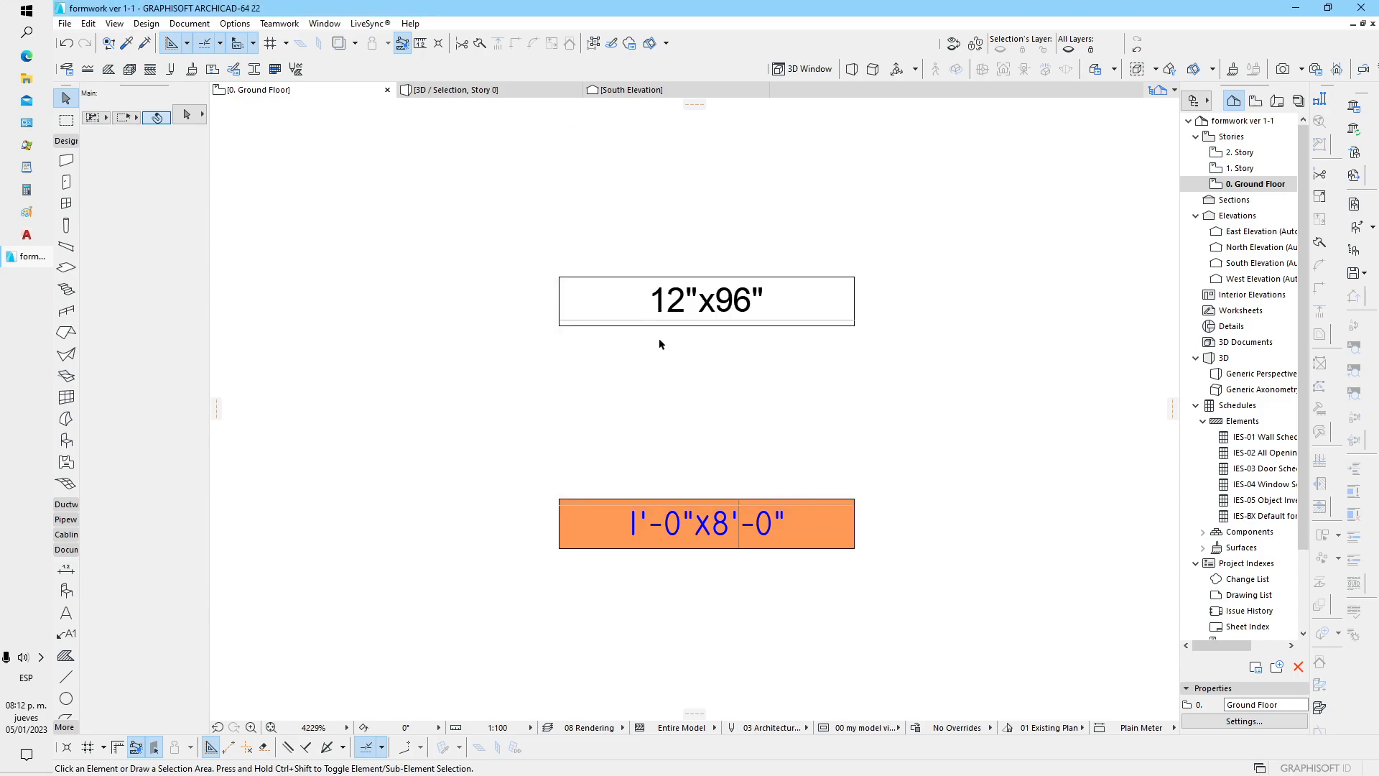
Step: Examine the upper panel's object settings, including its auxiliary line option
left_click(694, 312)
left_click(186, 115)
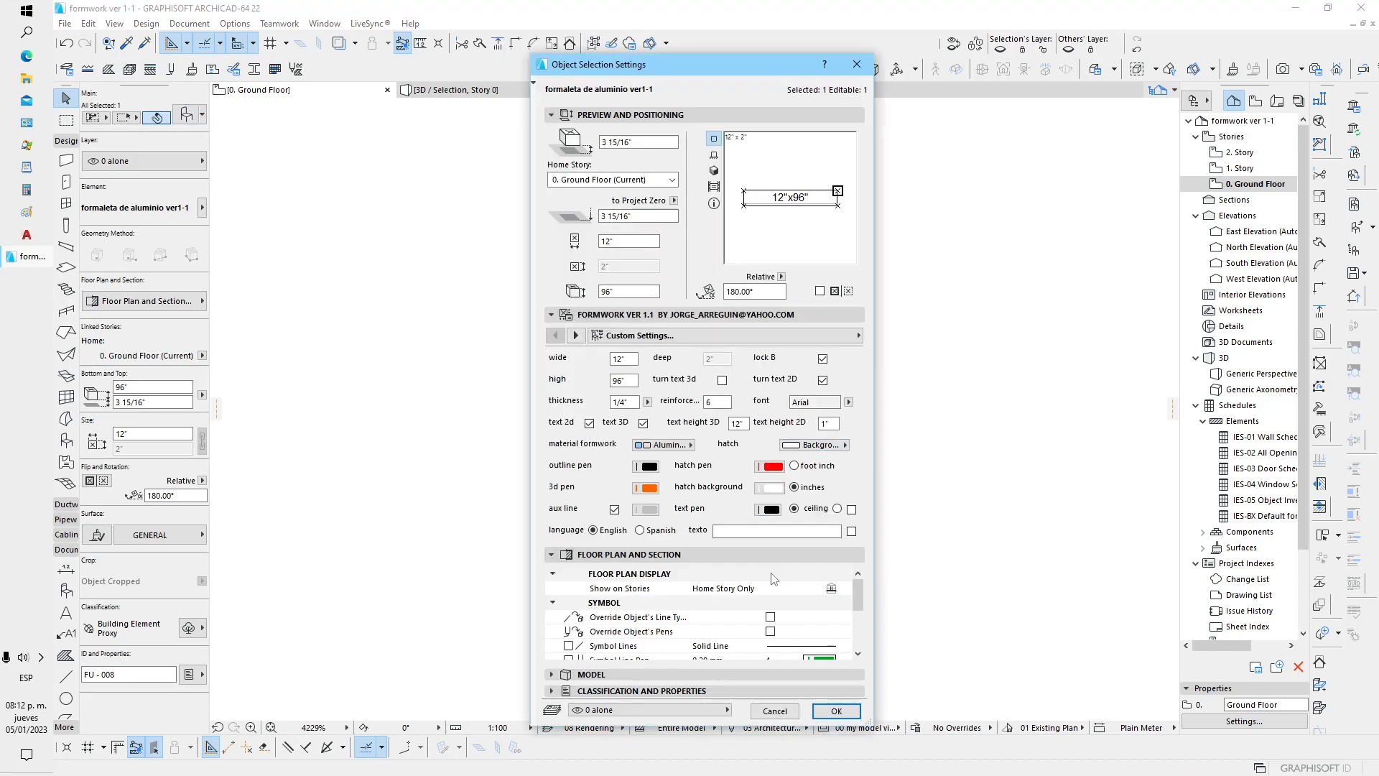
left_click(837, 710)
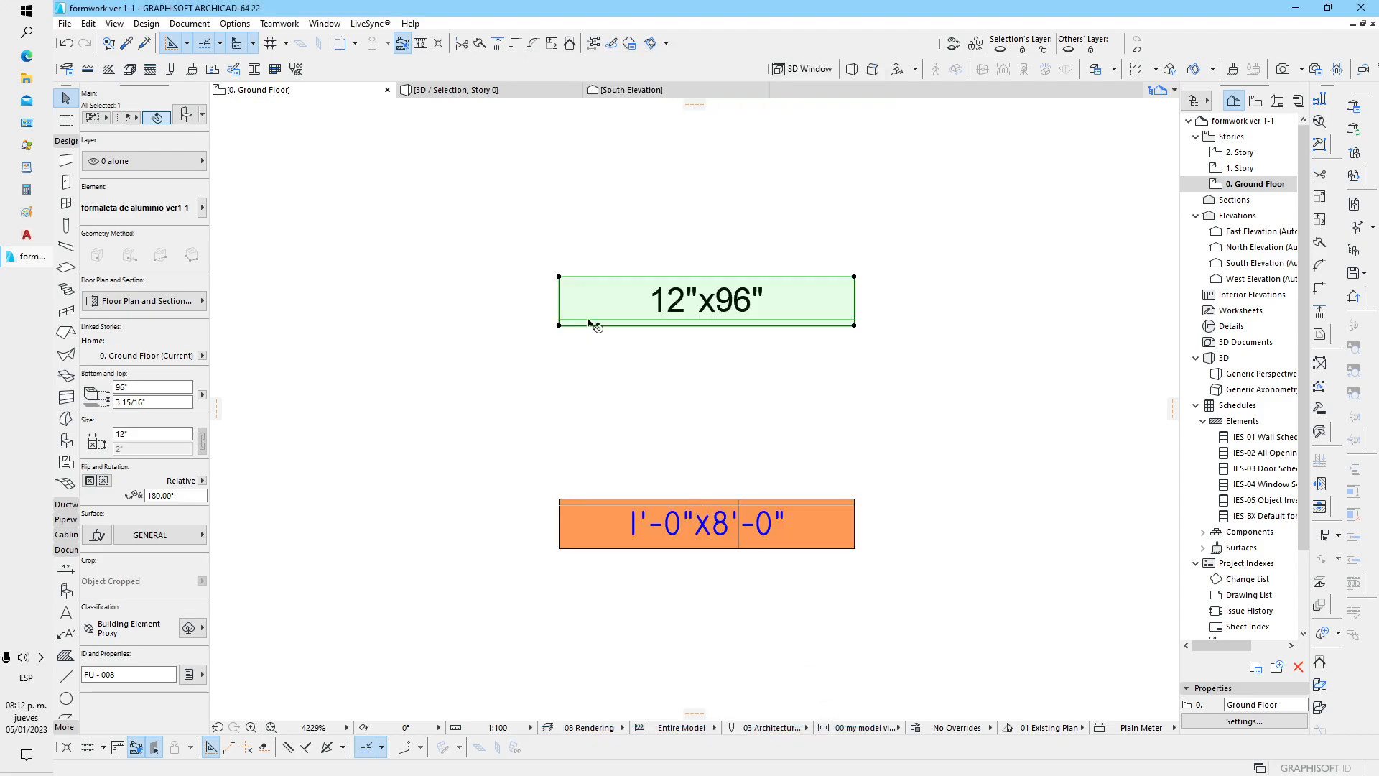
left_click(157, 117)
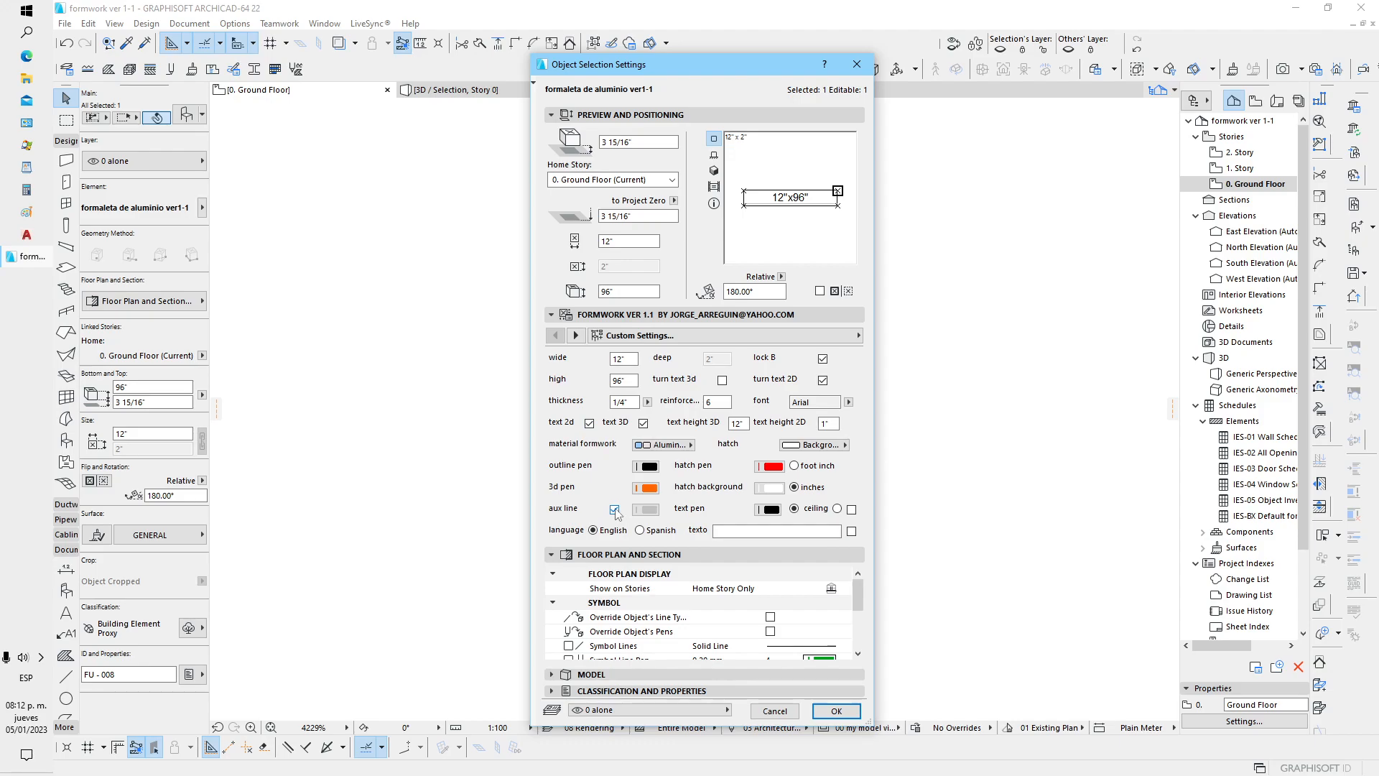
left_click(837, 711)
Step: Keep the upper panel's auxiliary line enabled and set its pen to red
left_click(560, 270)
left_click(567, 297)
key("ctrl+t")
left_click(615, 510)
left_click(645, 509)
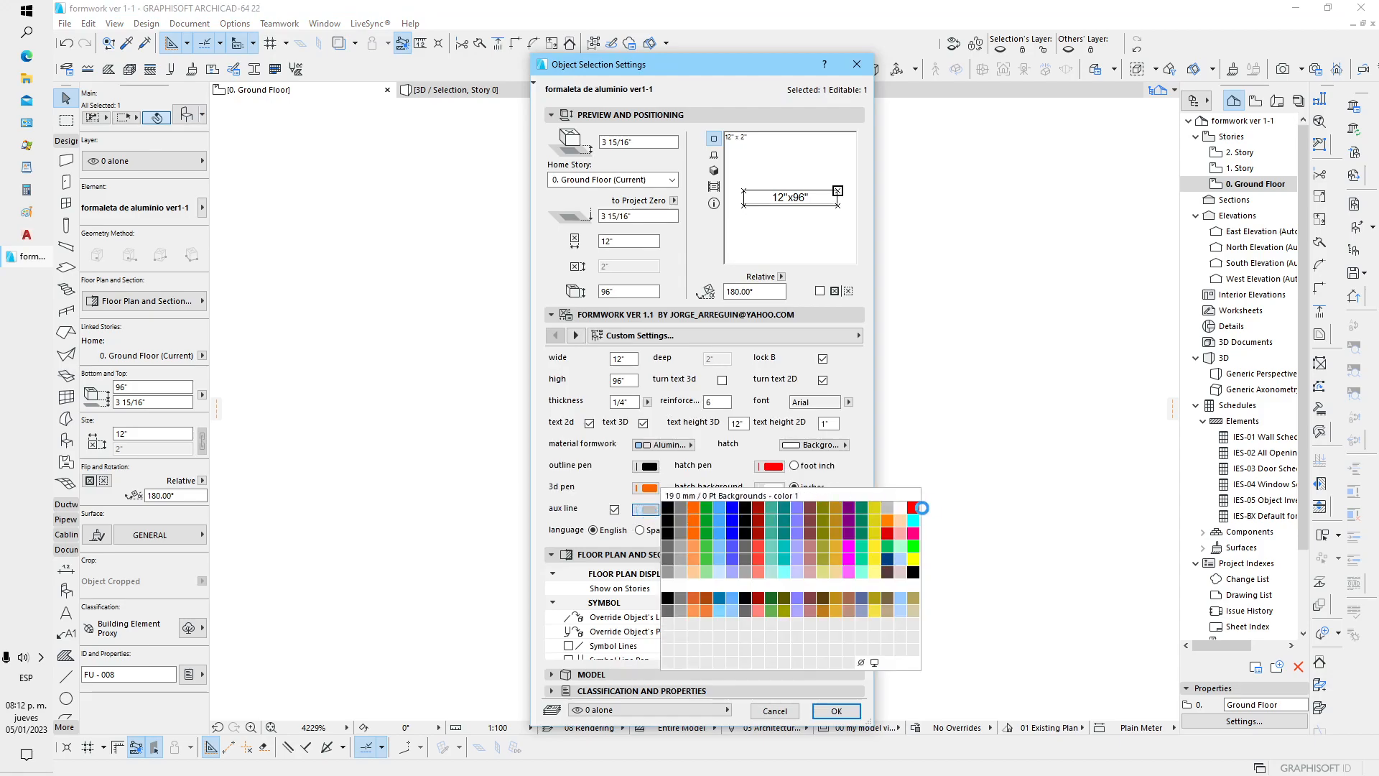
left_click(912, 509)
left_click(836, 711)
left_click(722, 364)
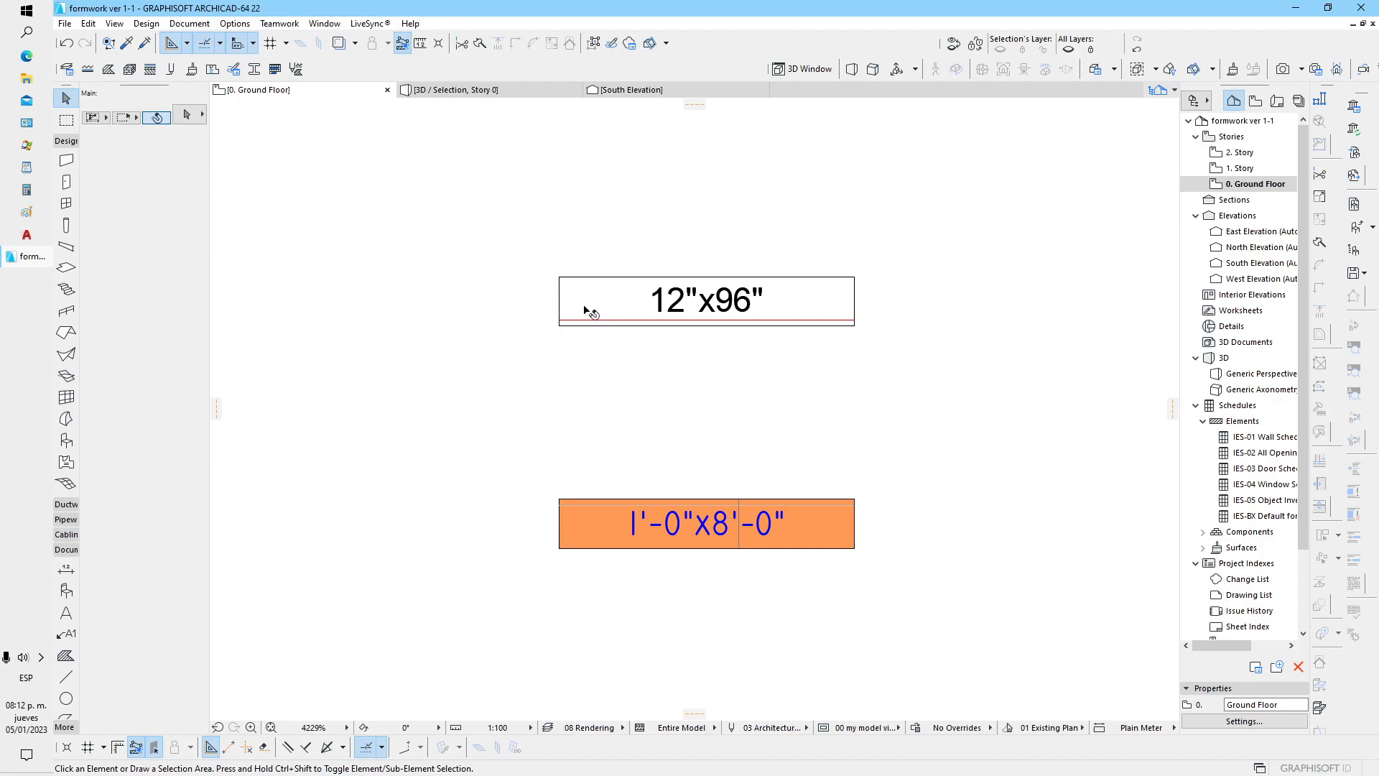
Step: Add the custom text ESPECIAL to the upper panel's size label
left_click(622, 304)
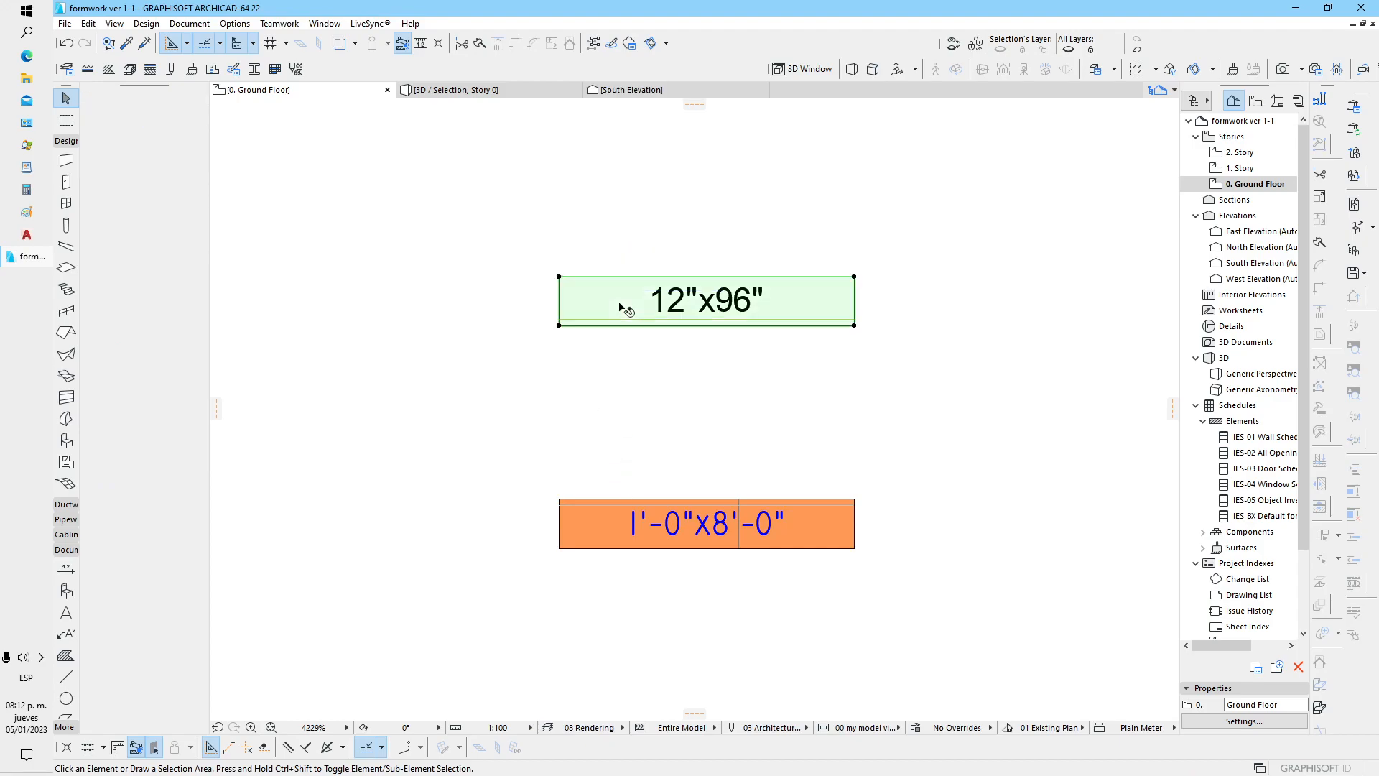
left_click(187, 114)
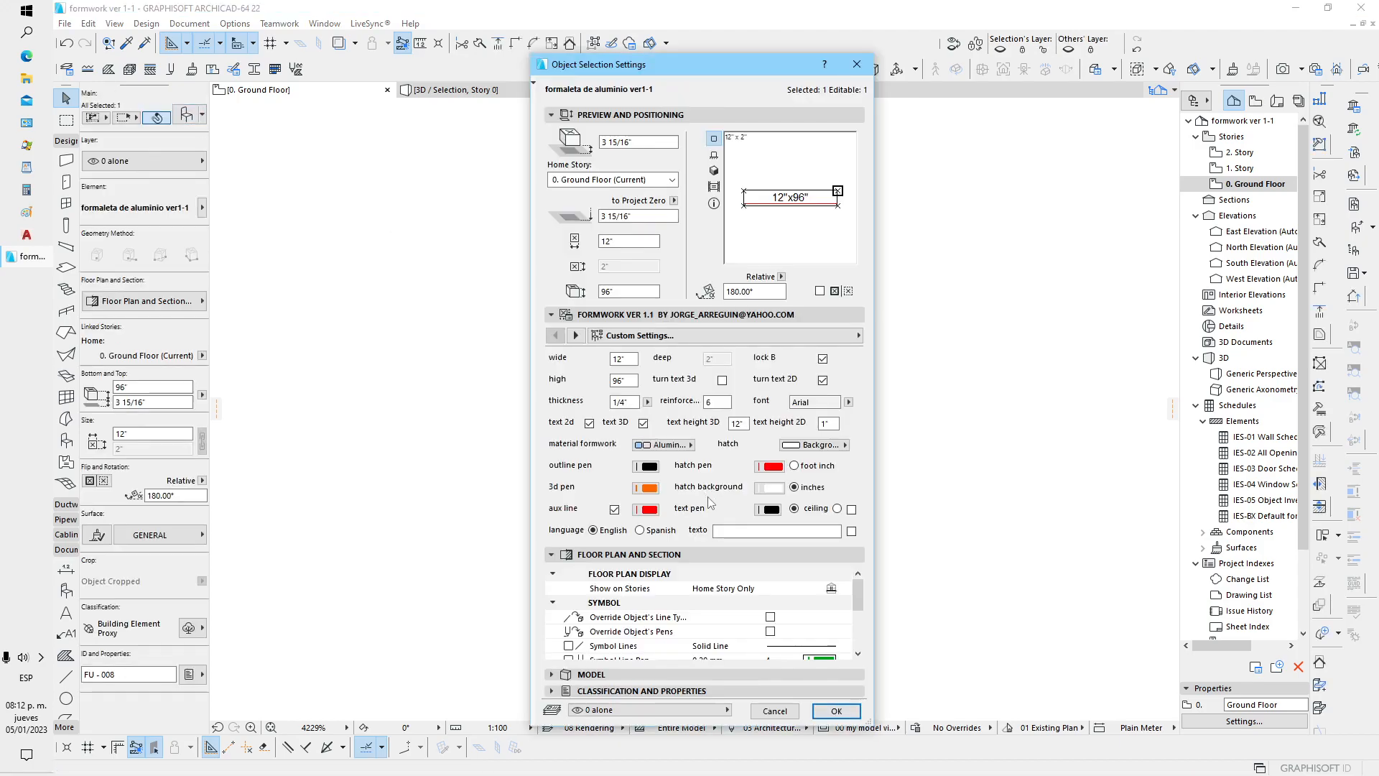
left_click(732, 532)
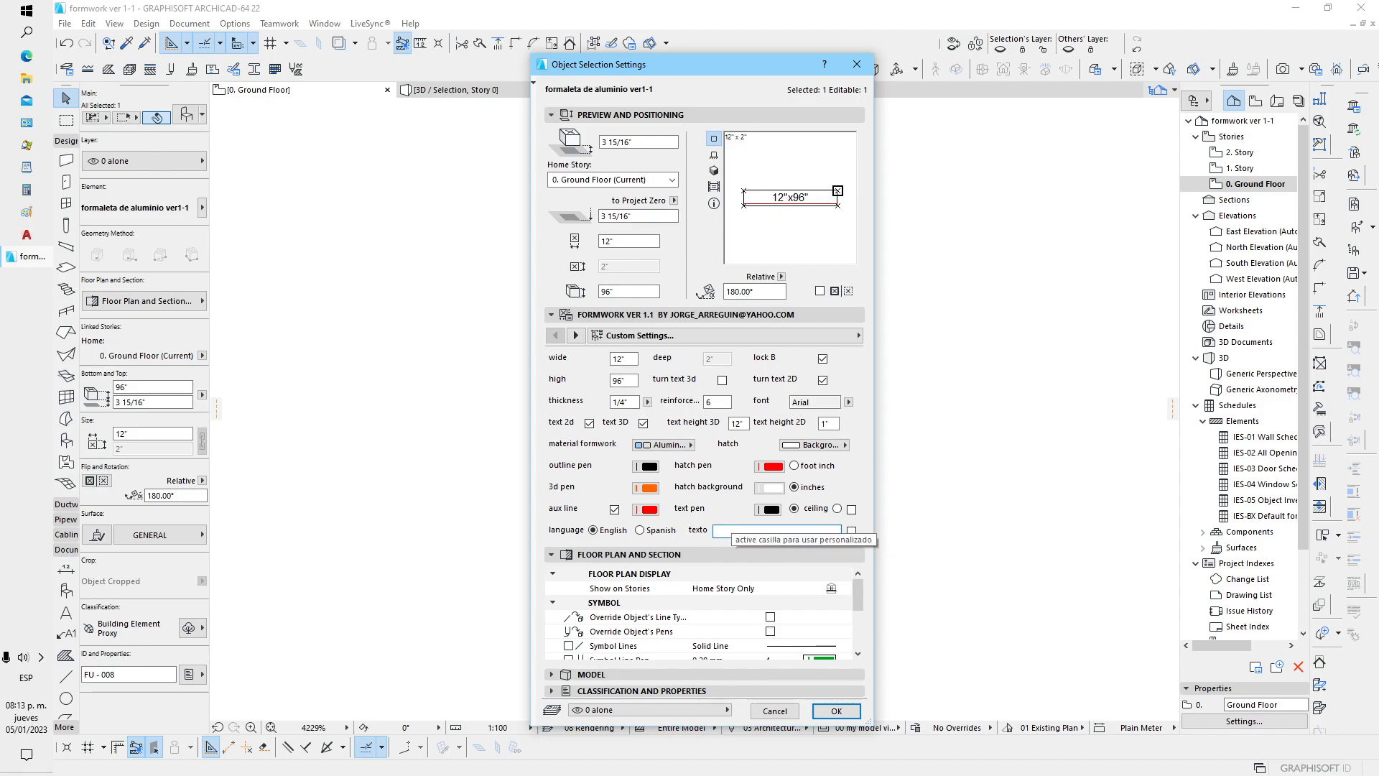
type("ESPECIAL")
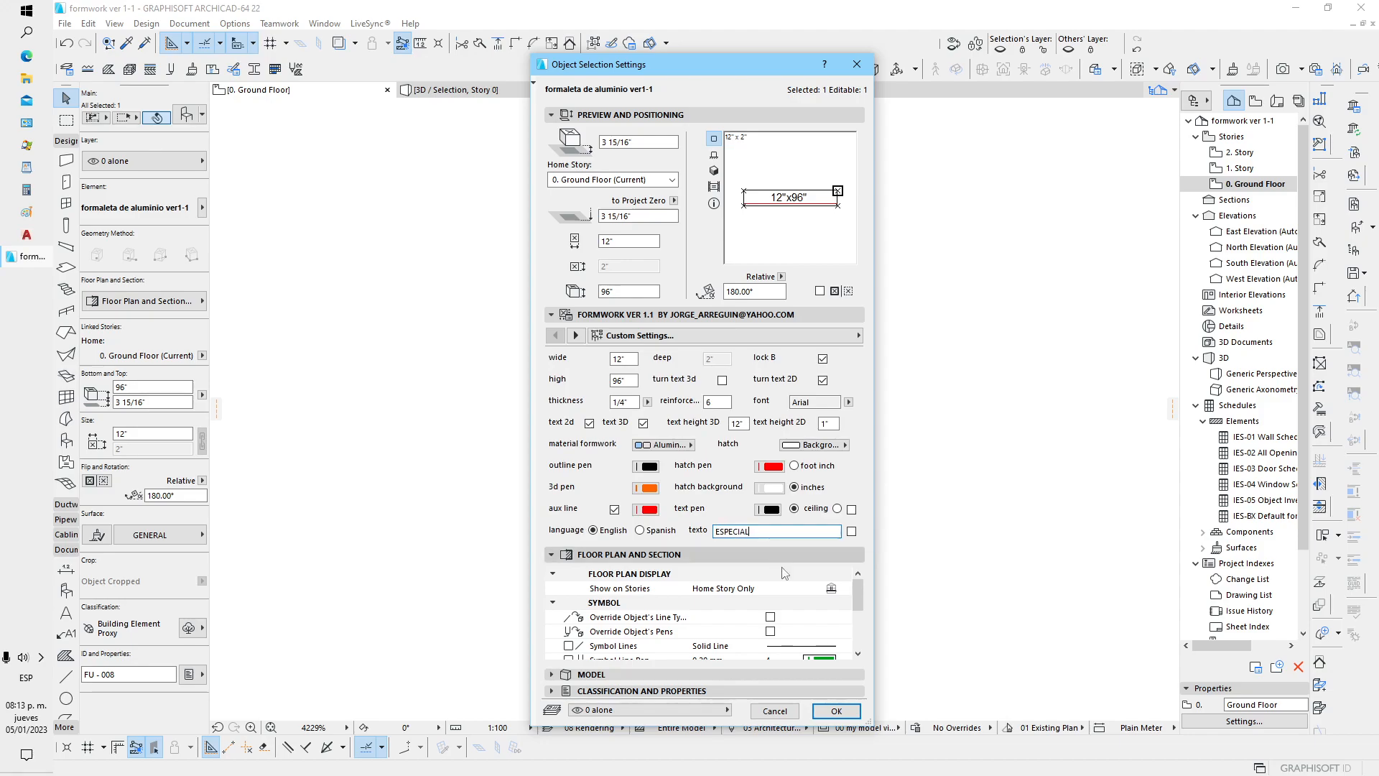
key("Return")
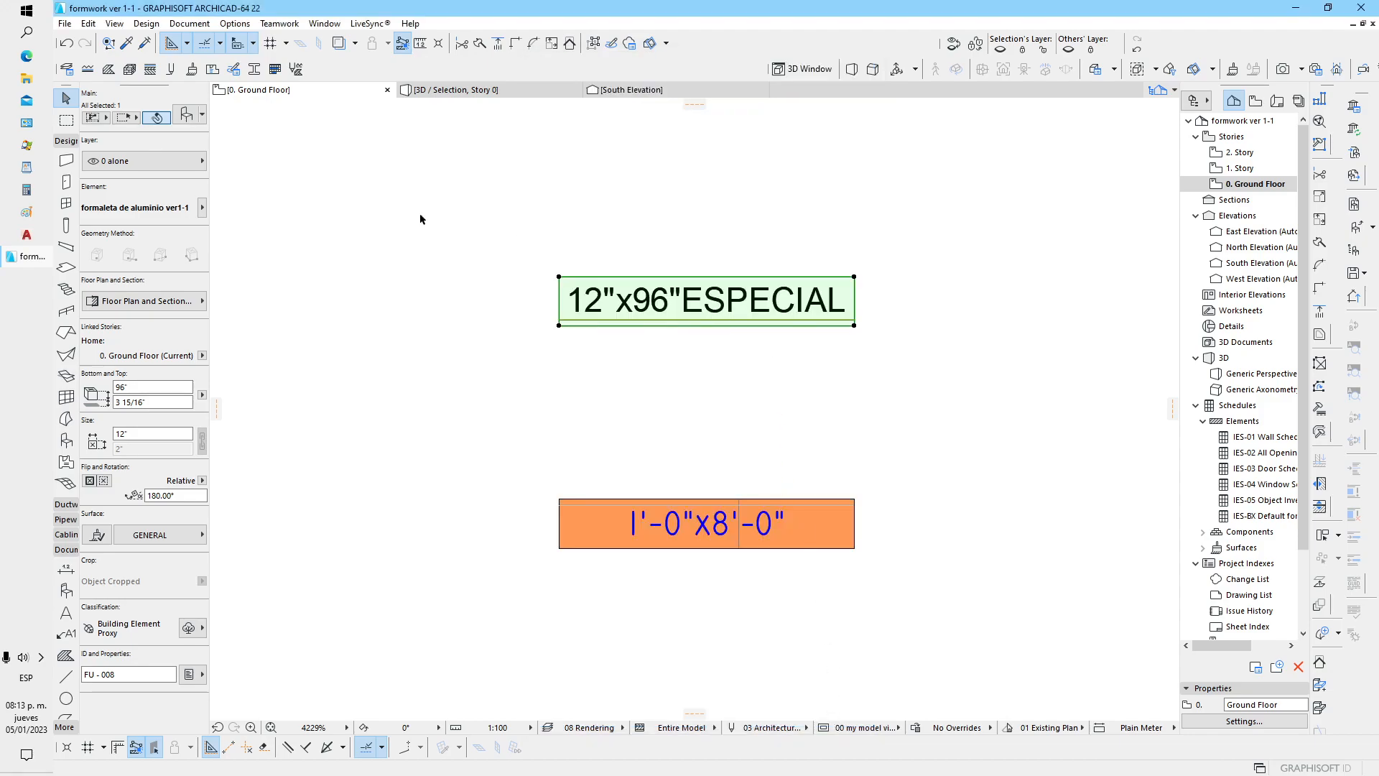
Step: Replace the upper panel's custom text with "unique", preceded by a space, and apply it
key("ctrl+t")
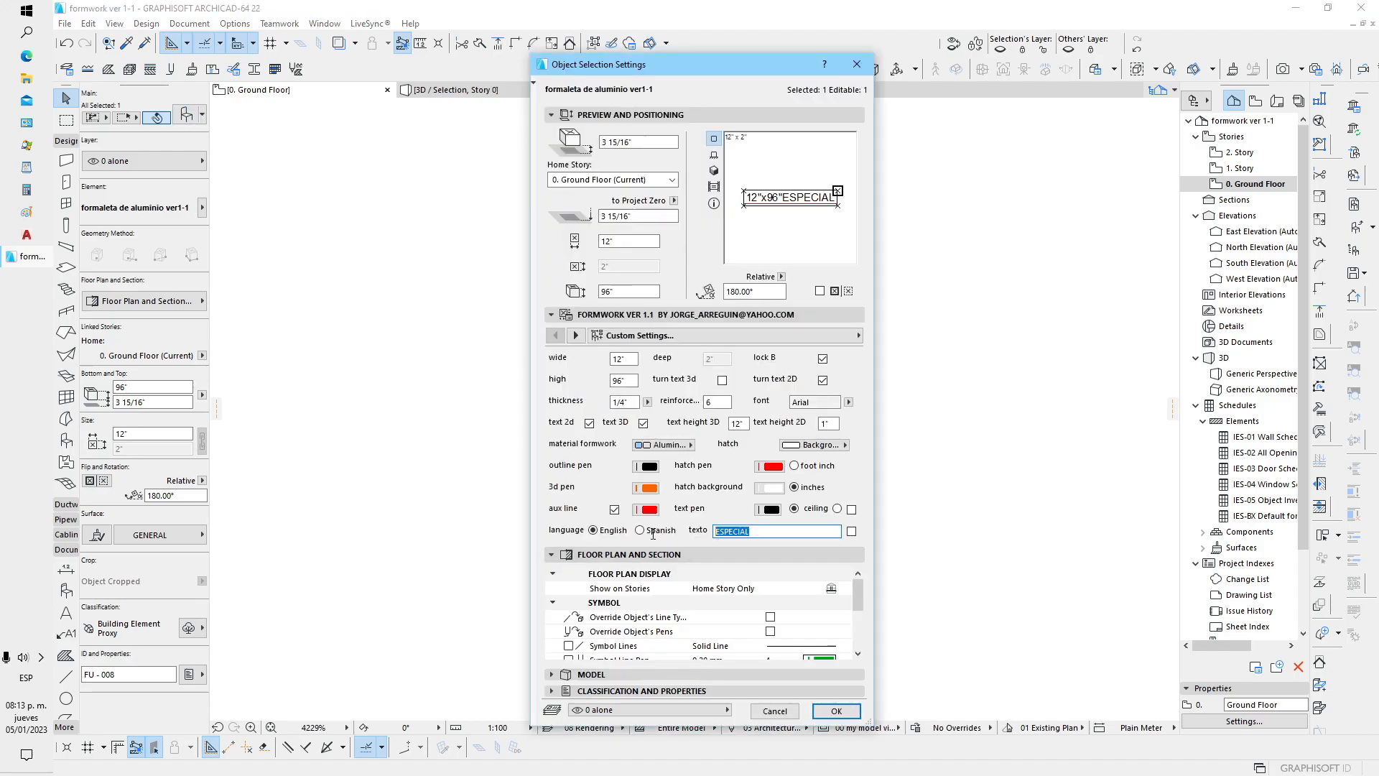
key("BackSpace")
type("unique")
left_click(834, 711)
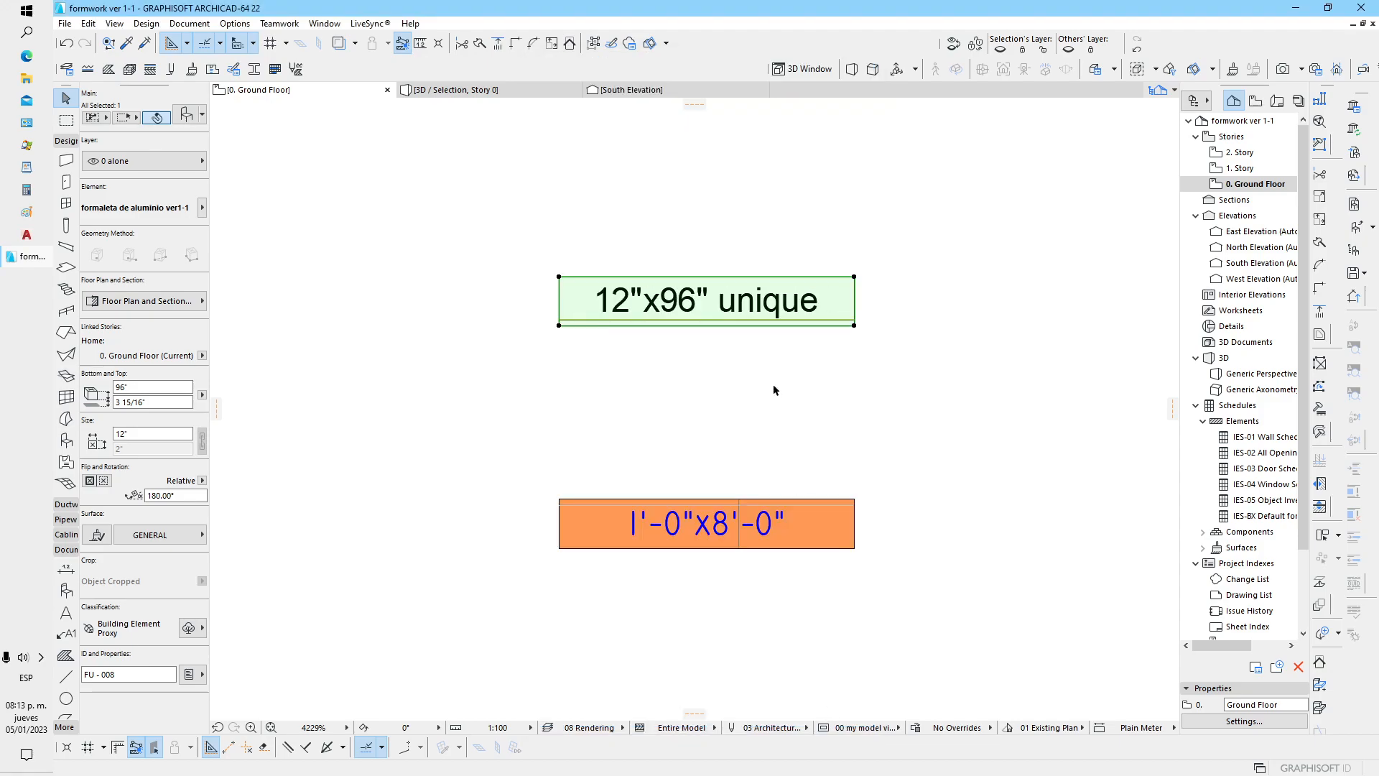
left_click(767, 360)
Step: Enable the option that makes the upper panel's label use only its custom text instead of its size
left_click(684, 308)
left_click(187, 115)
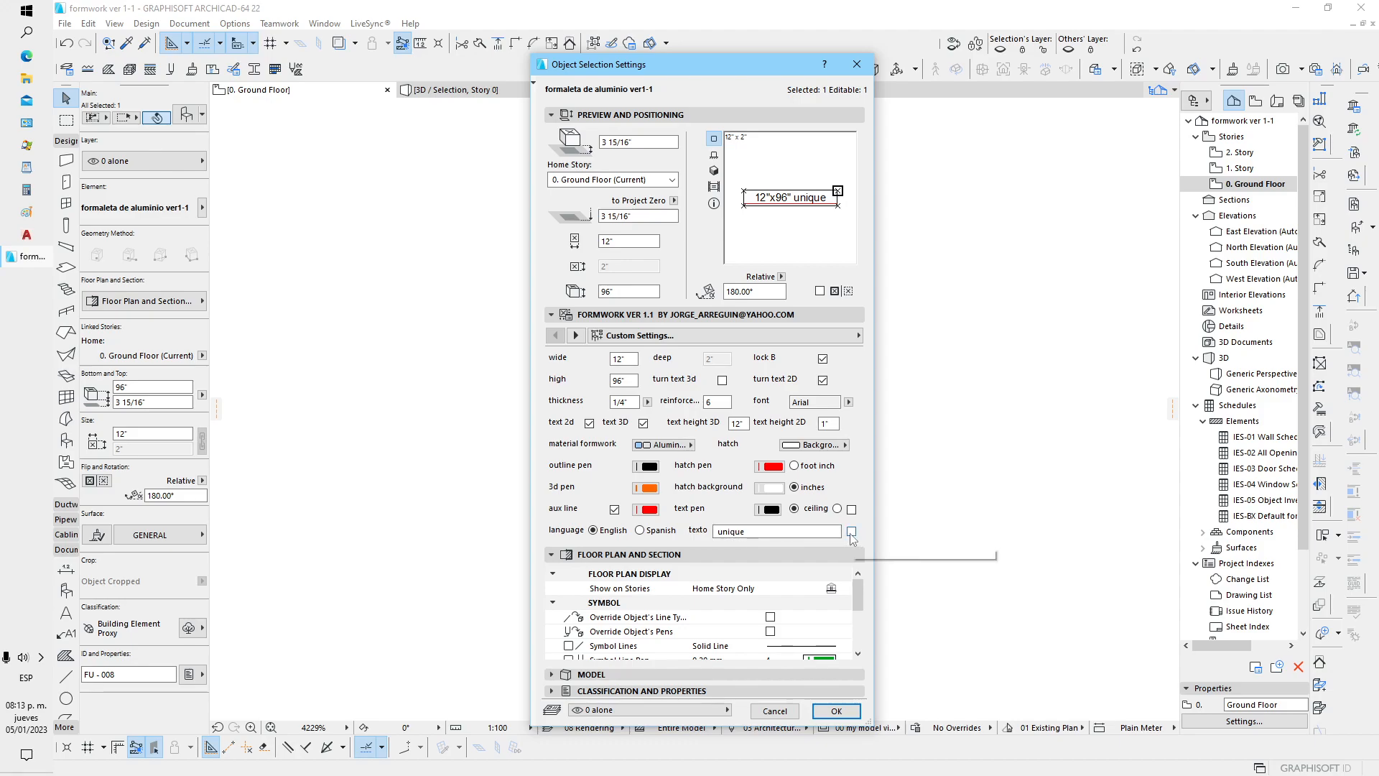
left_click(851, 532)
left_click(833, 710)
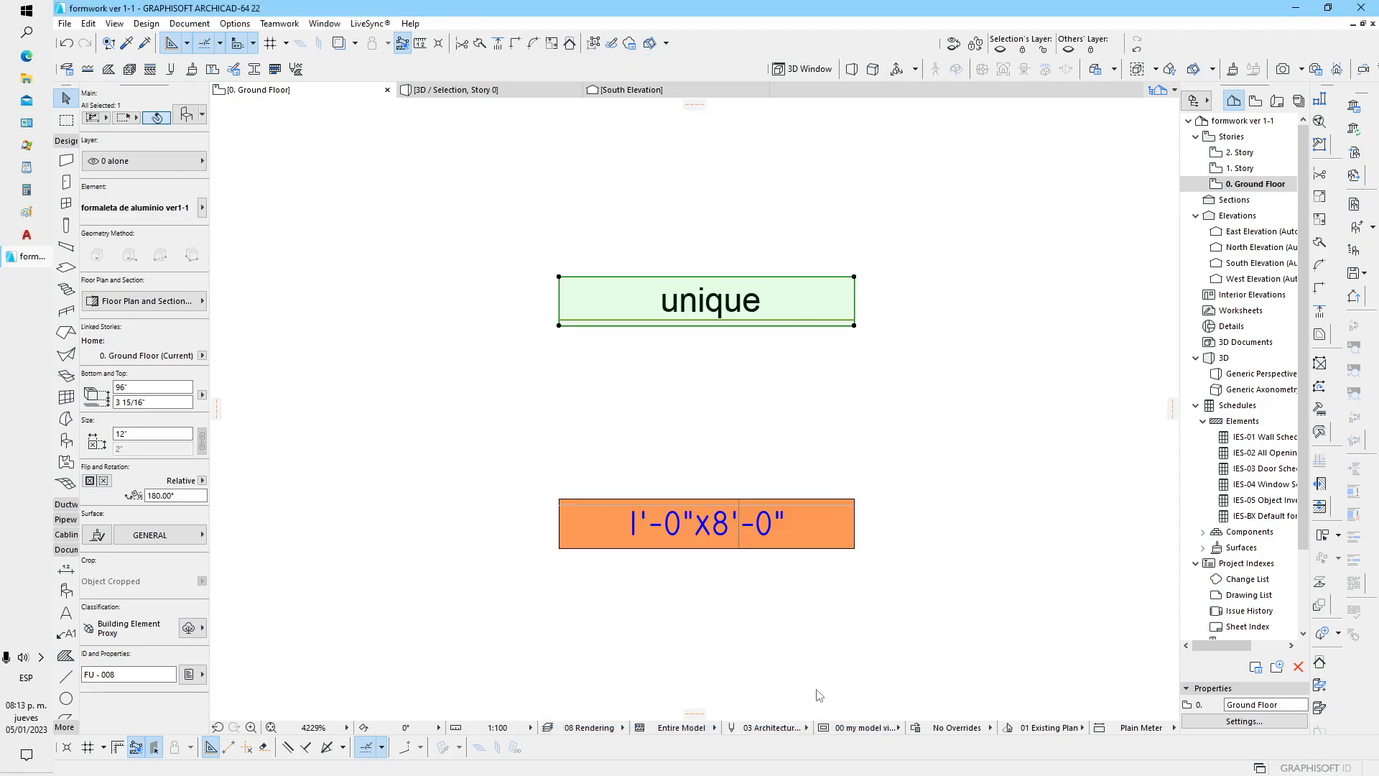
left_click(186, 114)
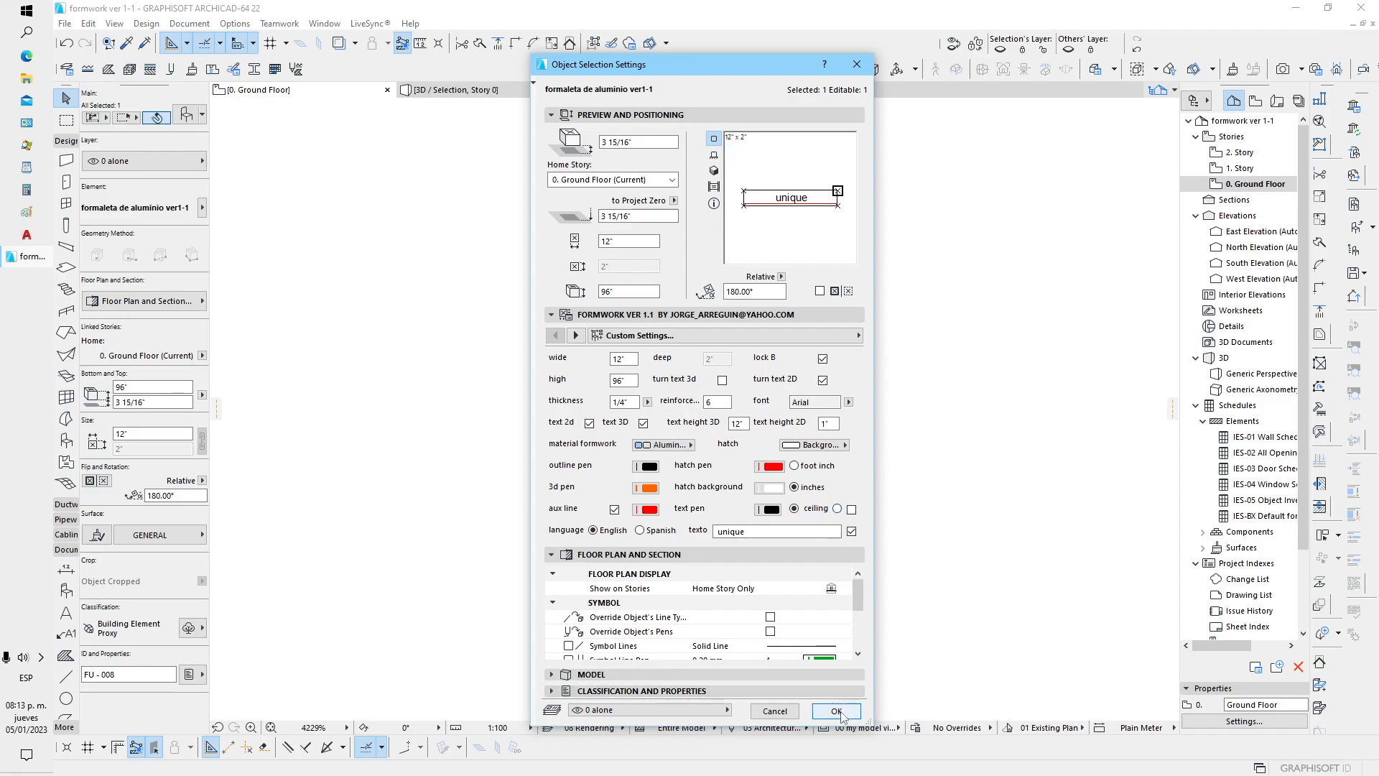
left_click(836, 711)
left_click(760, 380)
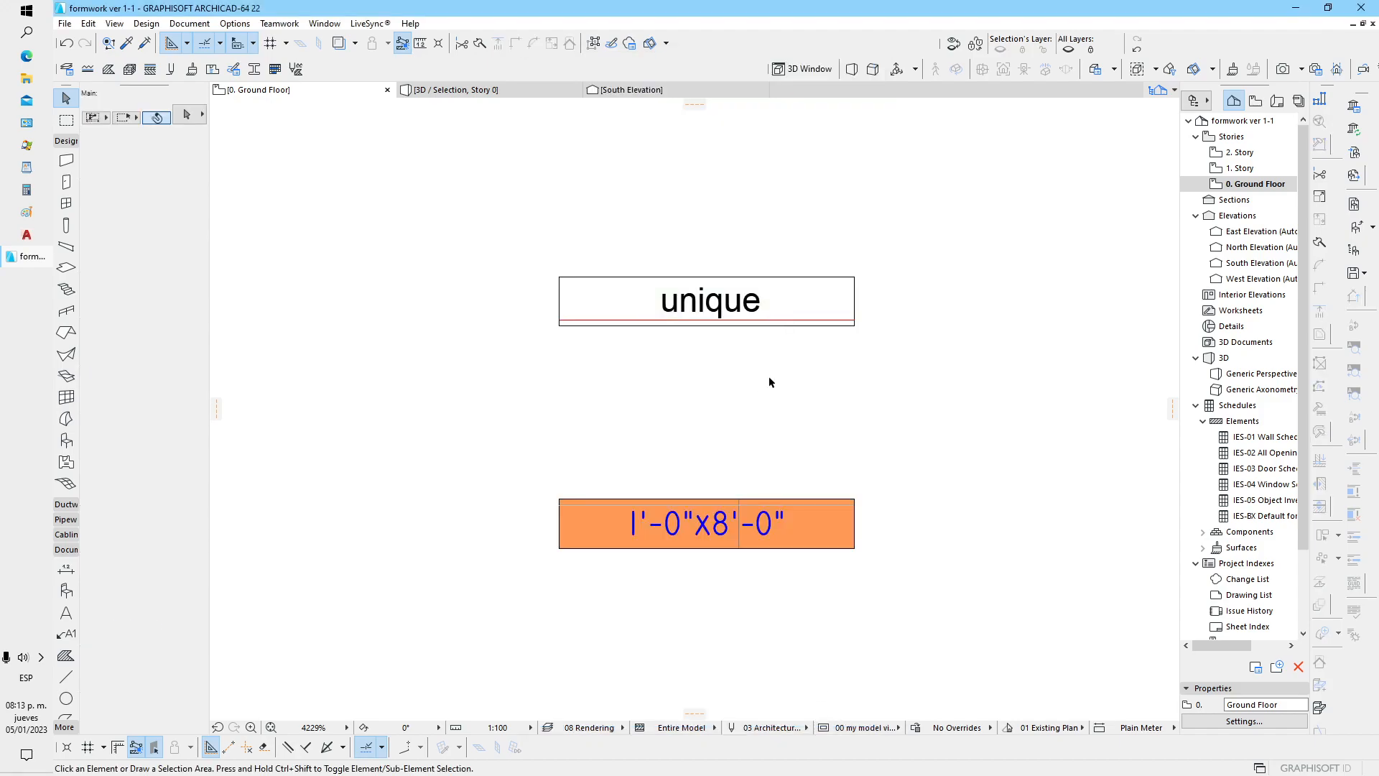
Step: Switch to the 3D view of both panels and try to drag the front ribbed panel along the floor
key("F3")
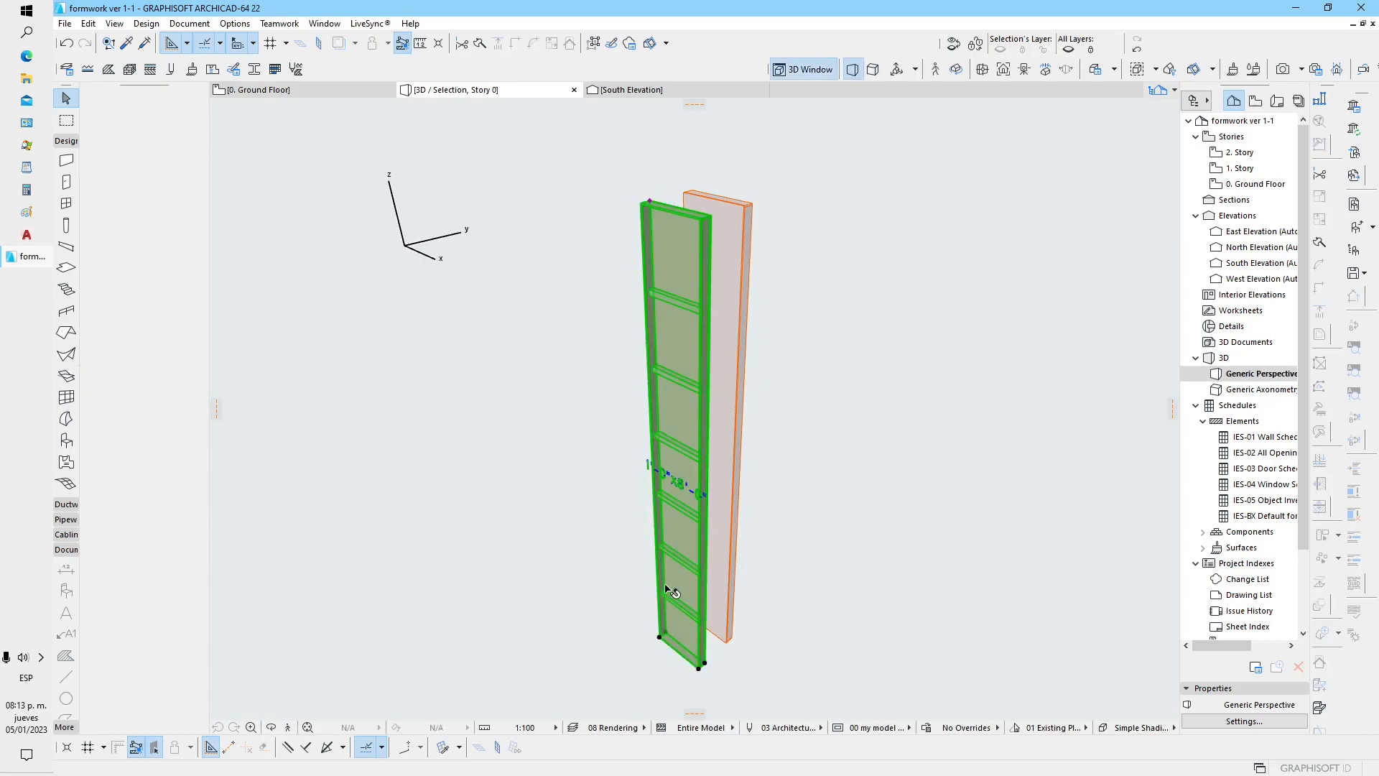
left_click(703, 663)
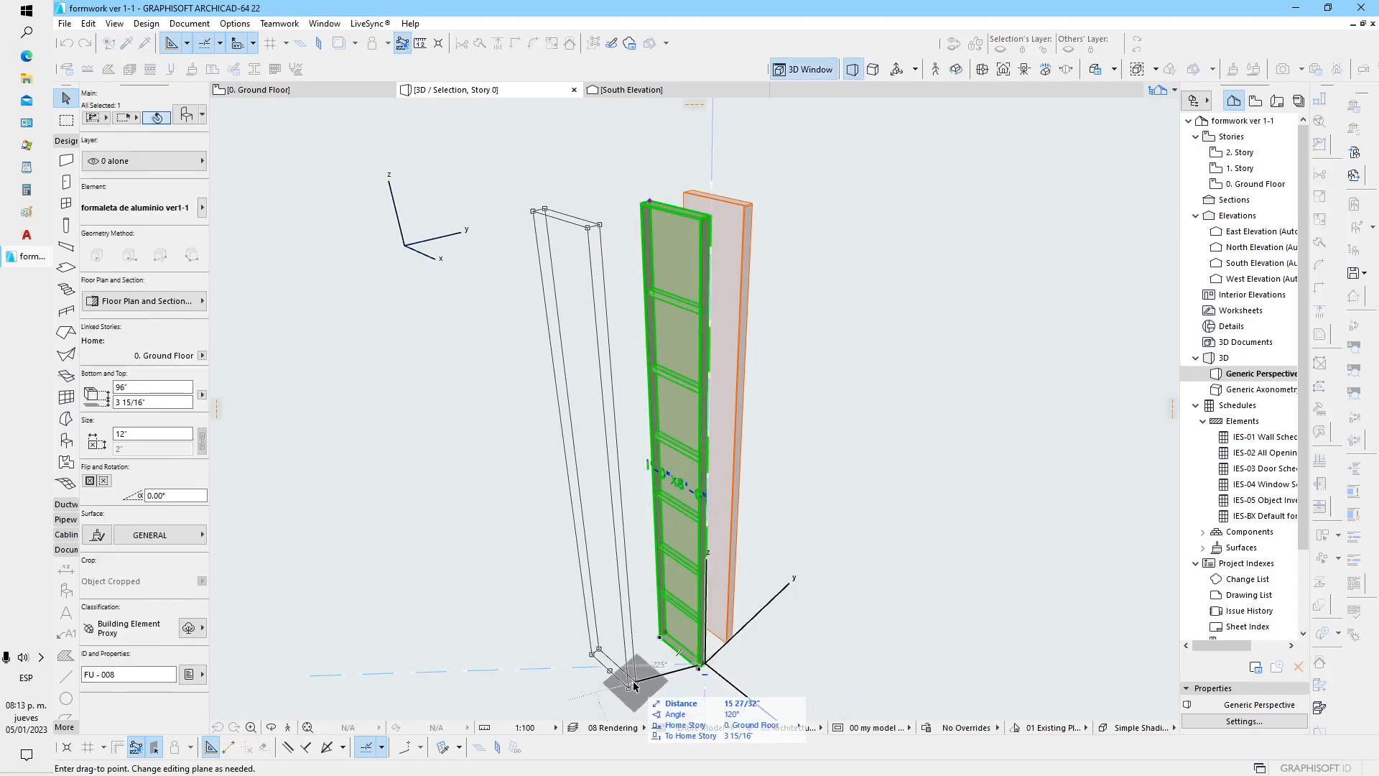
middle_click_drag(634, 681, 571, 590)
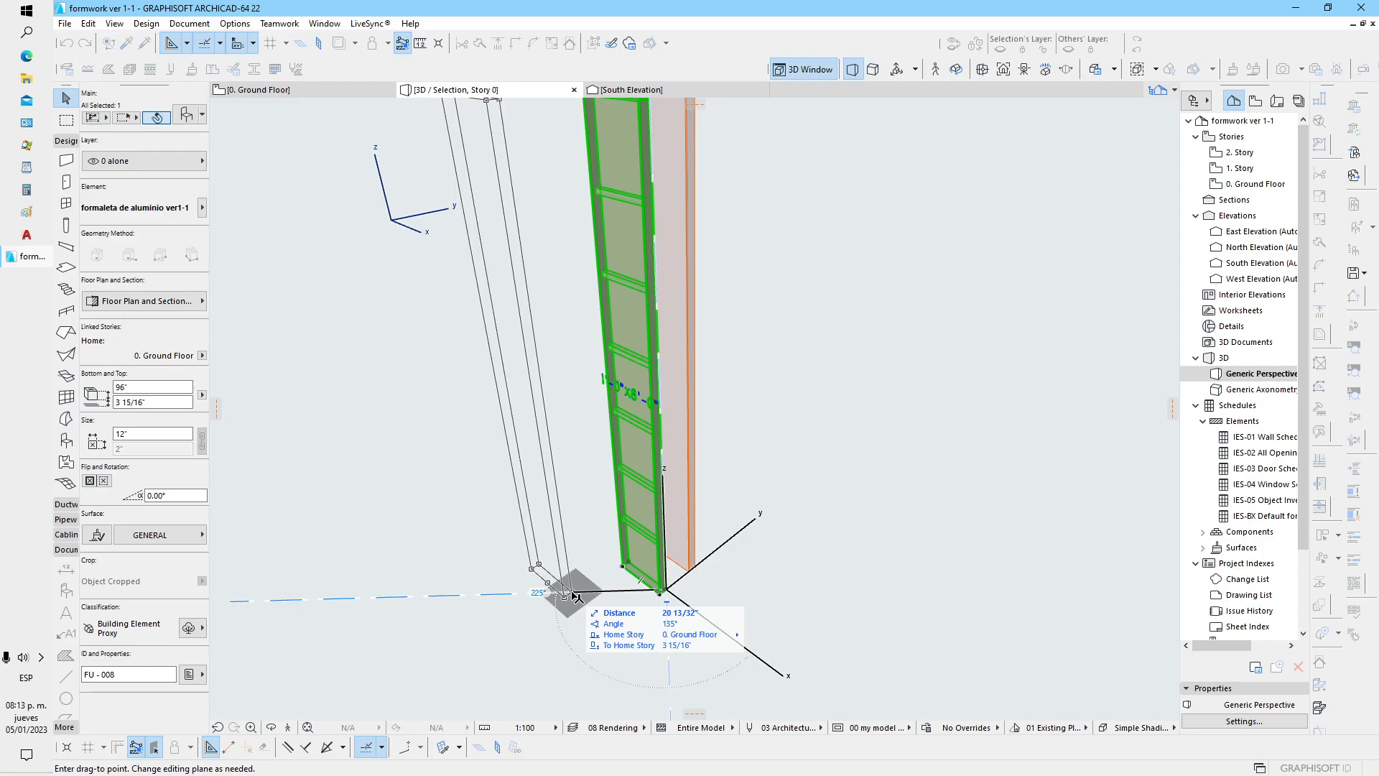
key("Escape")
key("Escape")
Step: Select the rear panel and try to drag it away from the front panel by its lower corner
middle_click_drag(680, 476, 678, 526)
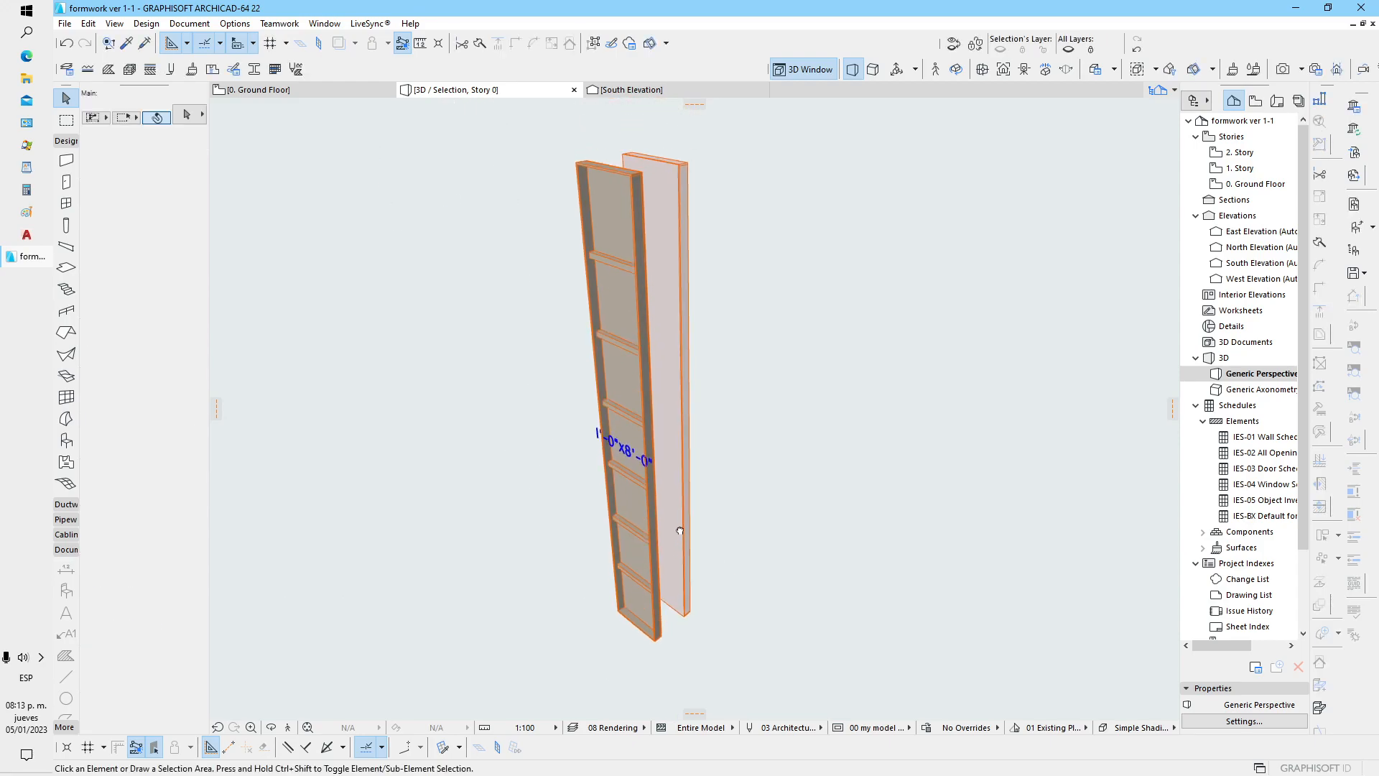
middle_click_drag(673, 317, 637, 485)
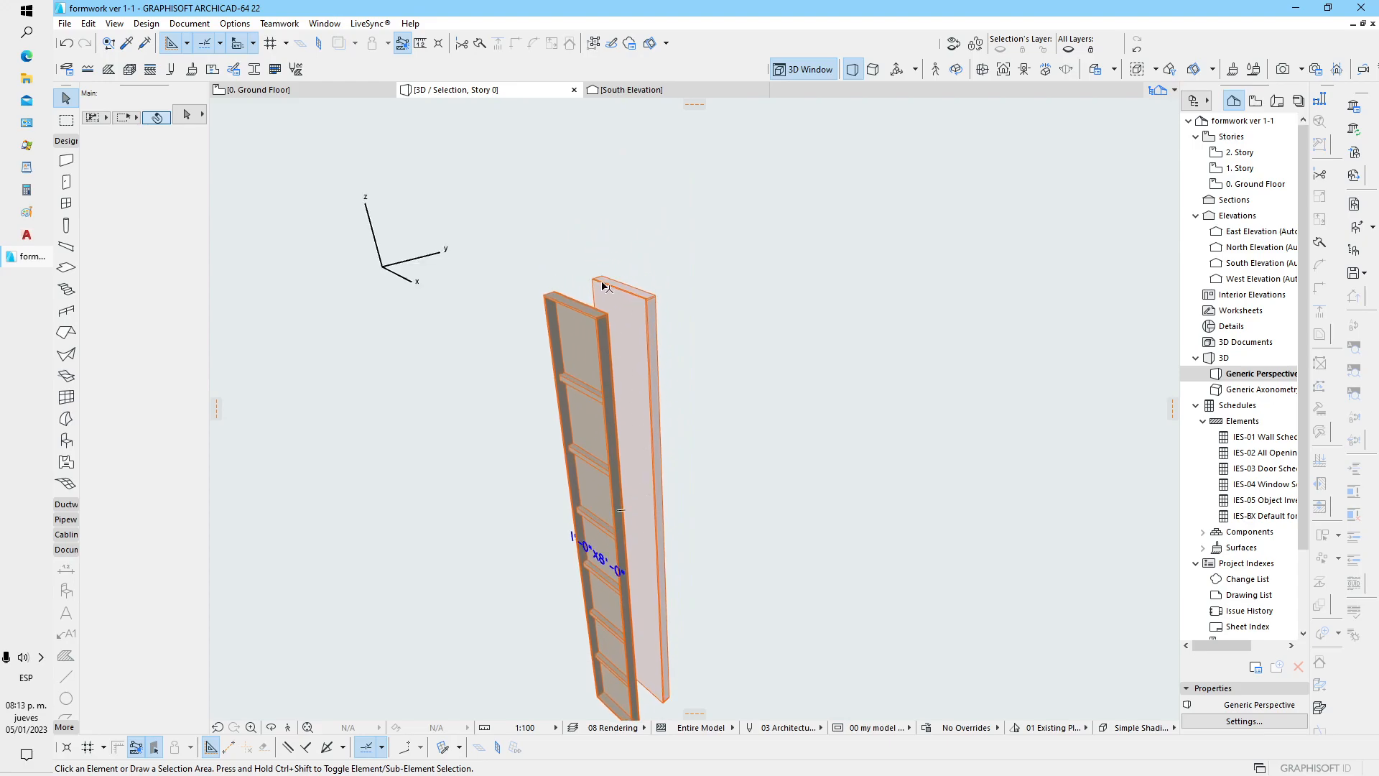
left_click(623, 309)
key("ctrl+d")
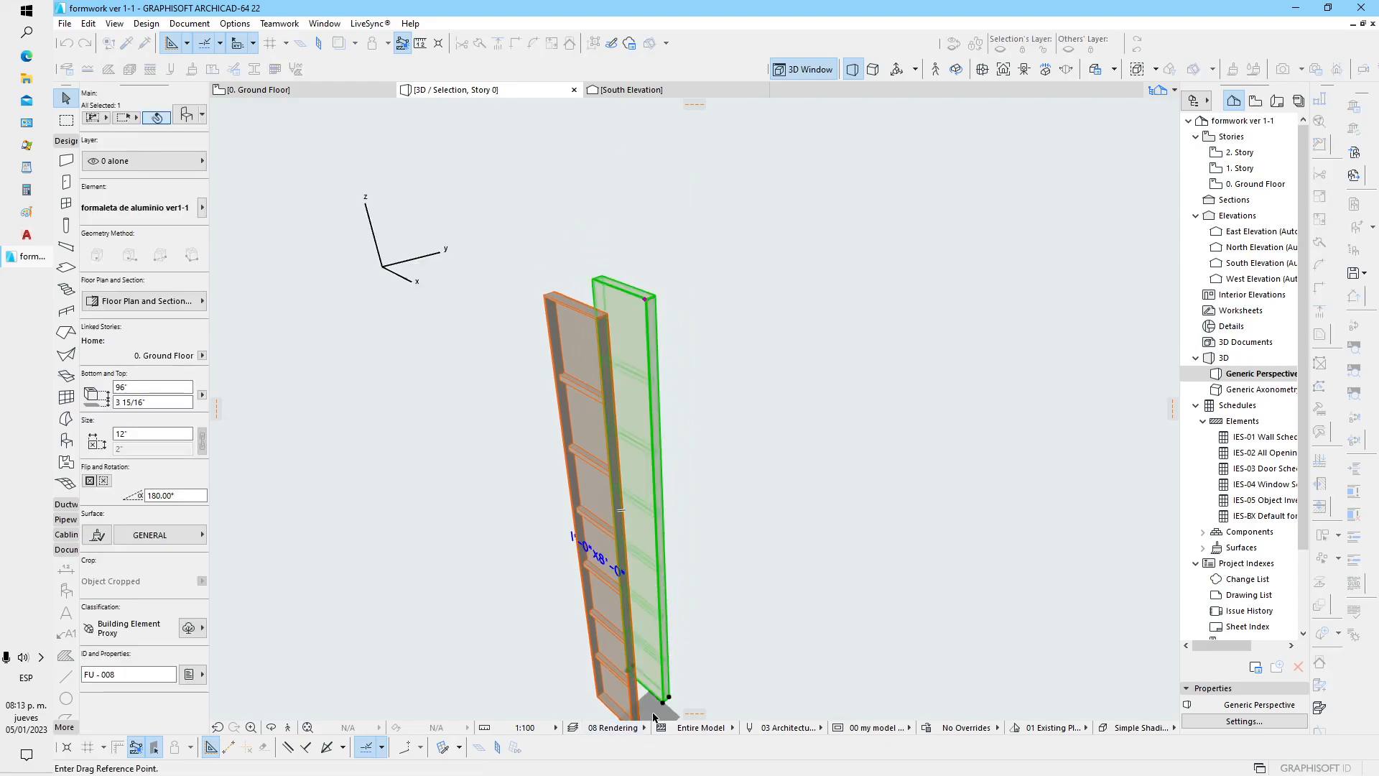
left_click(662, 704)
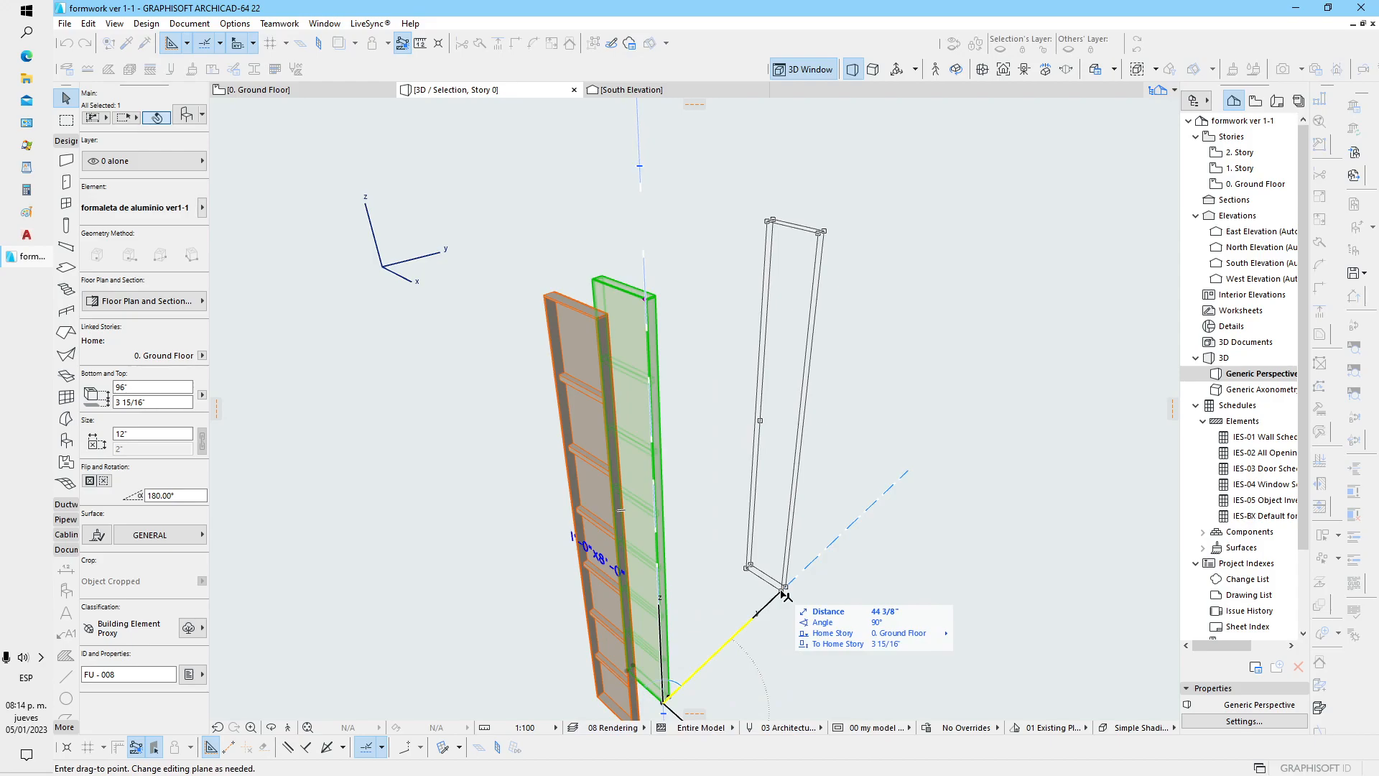
key("Escape")
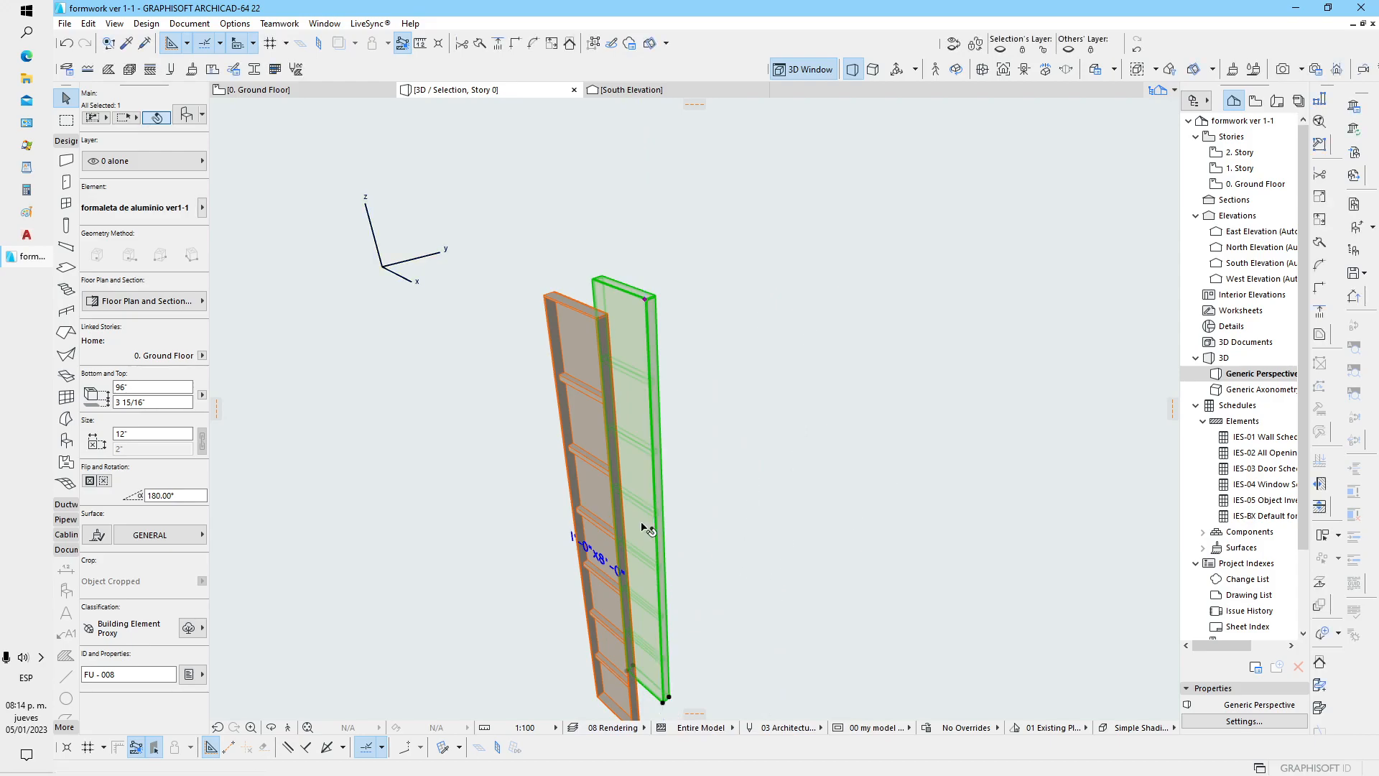
Step: Add the front panel to the selection and drag three adjacent copies of both panels side by side to form two rows
left_click(600, 522, "shift")
middle_click_drag(600, 598, 708, 455)
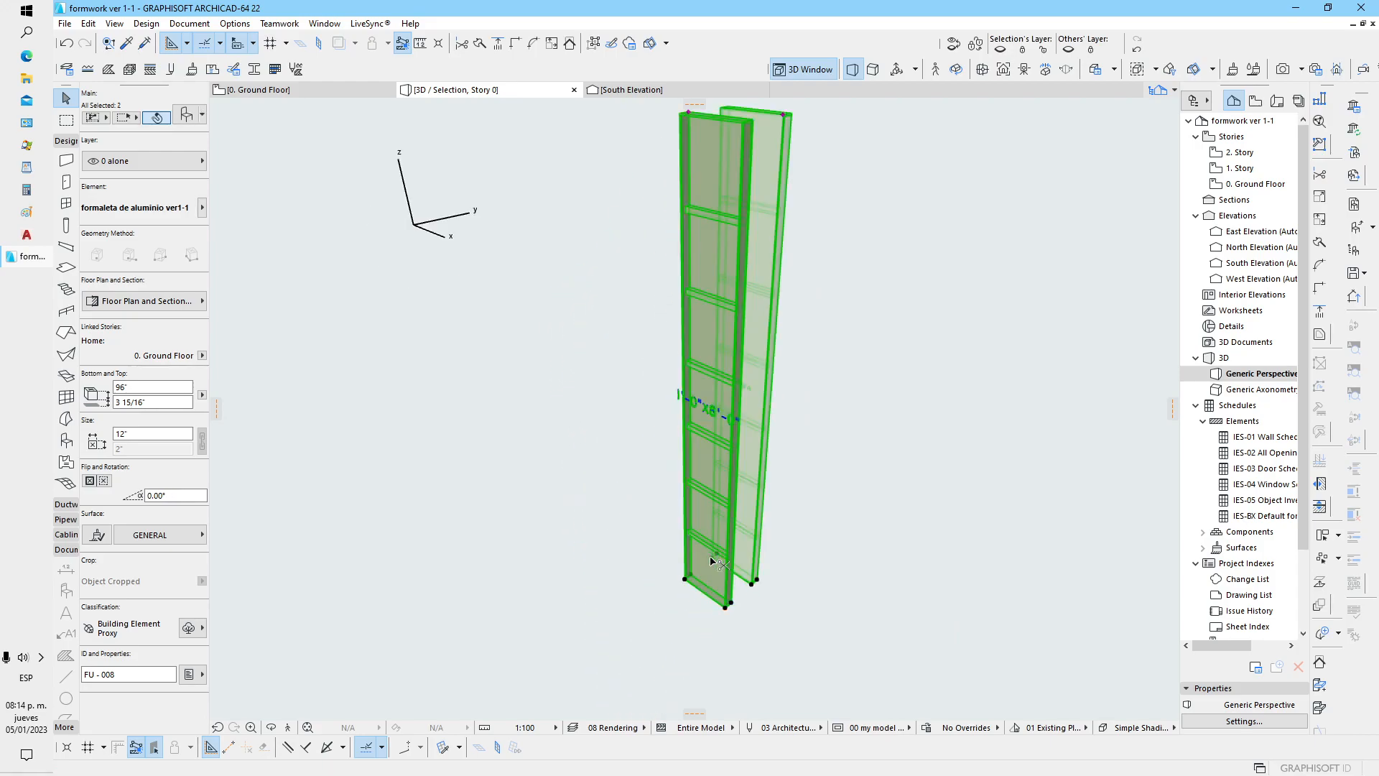
key("ctrl+d")
left_click(723, 608)
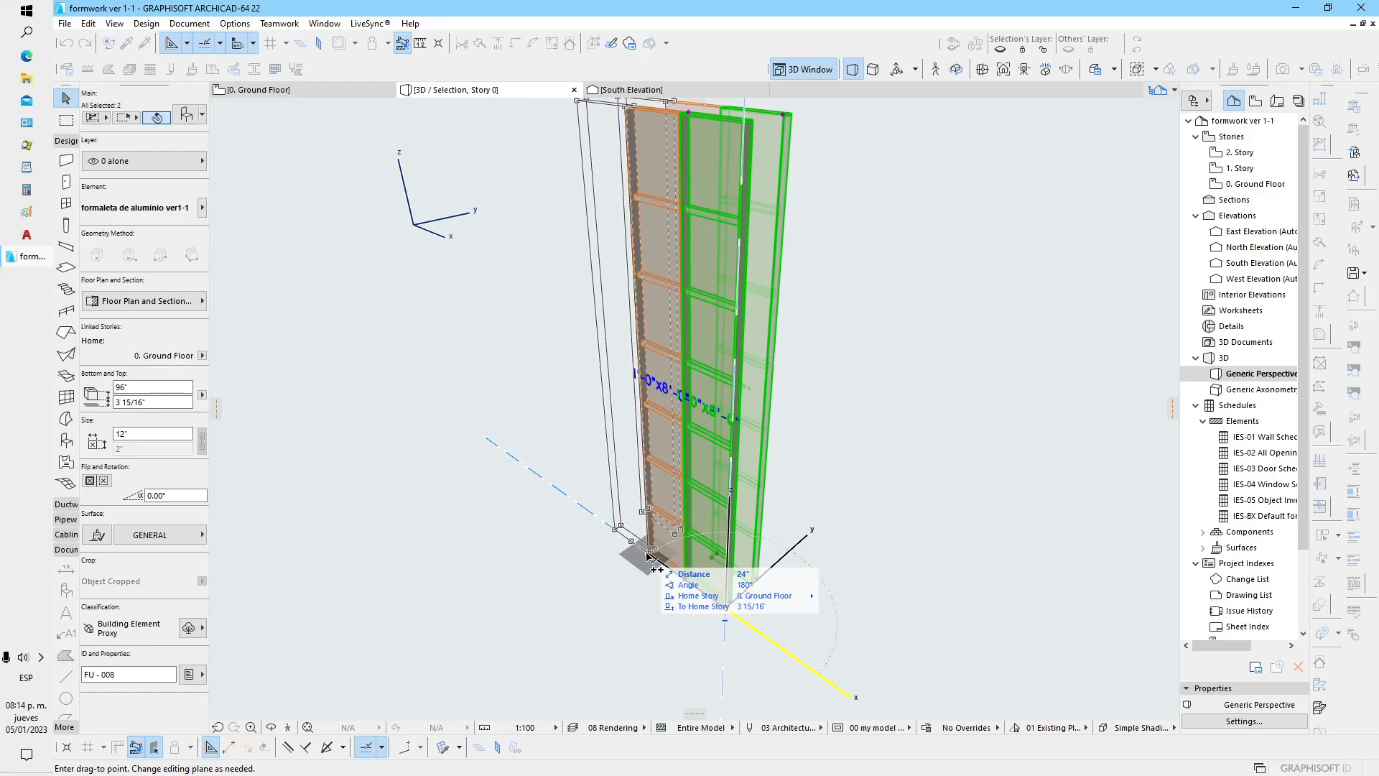
left_click(560, 582)
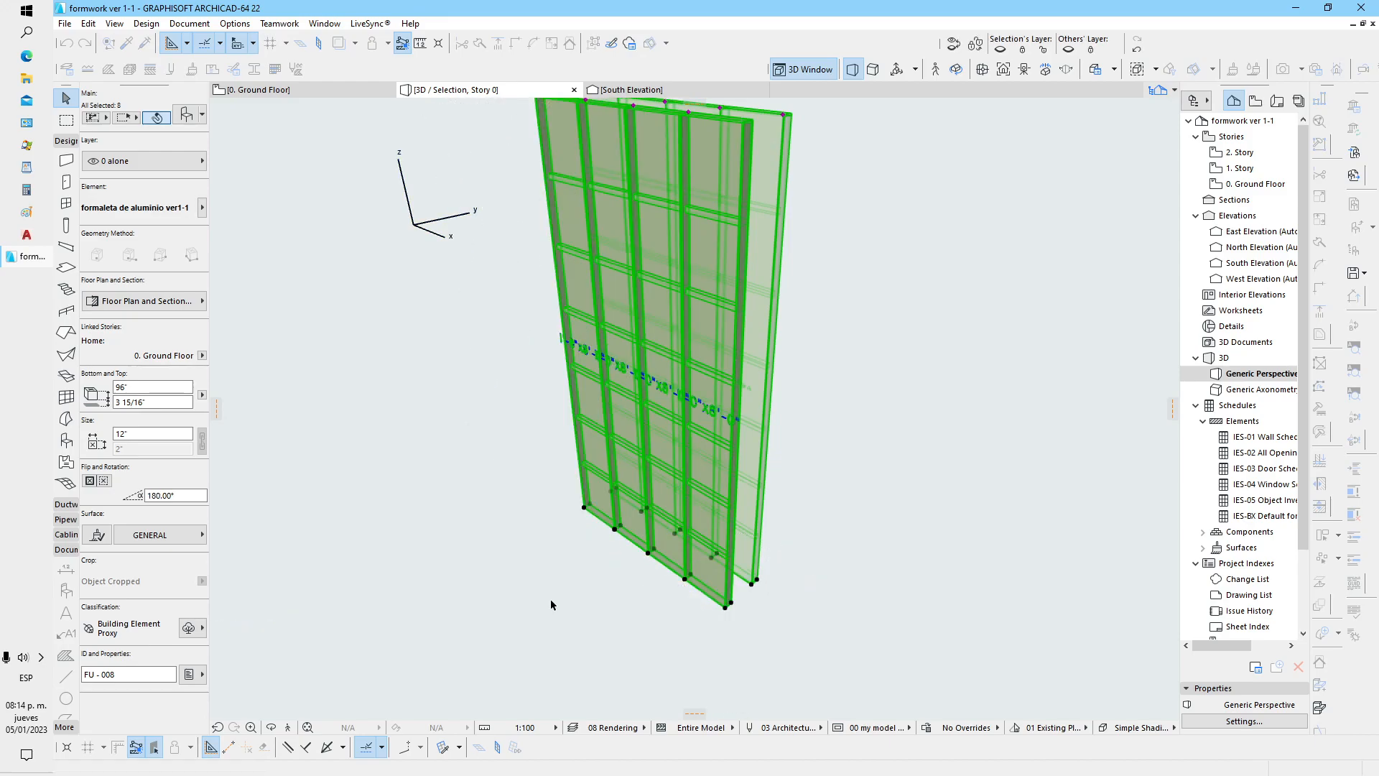
left_click(596, 233)
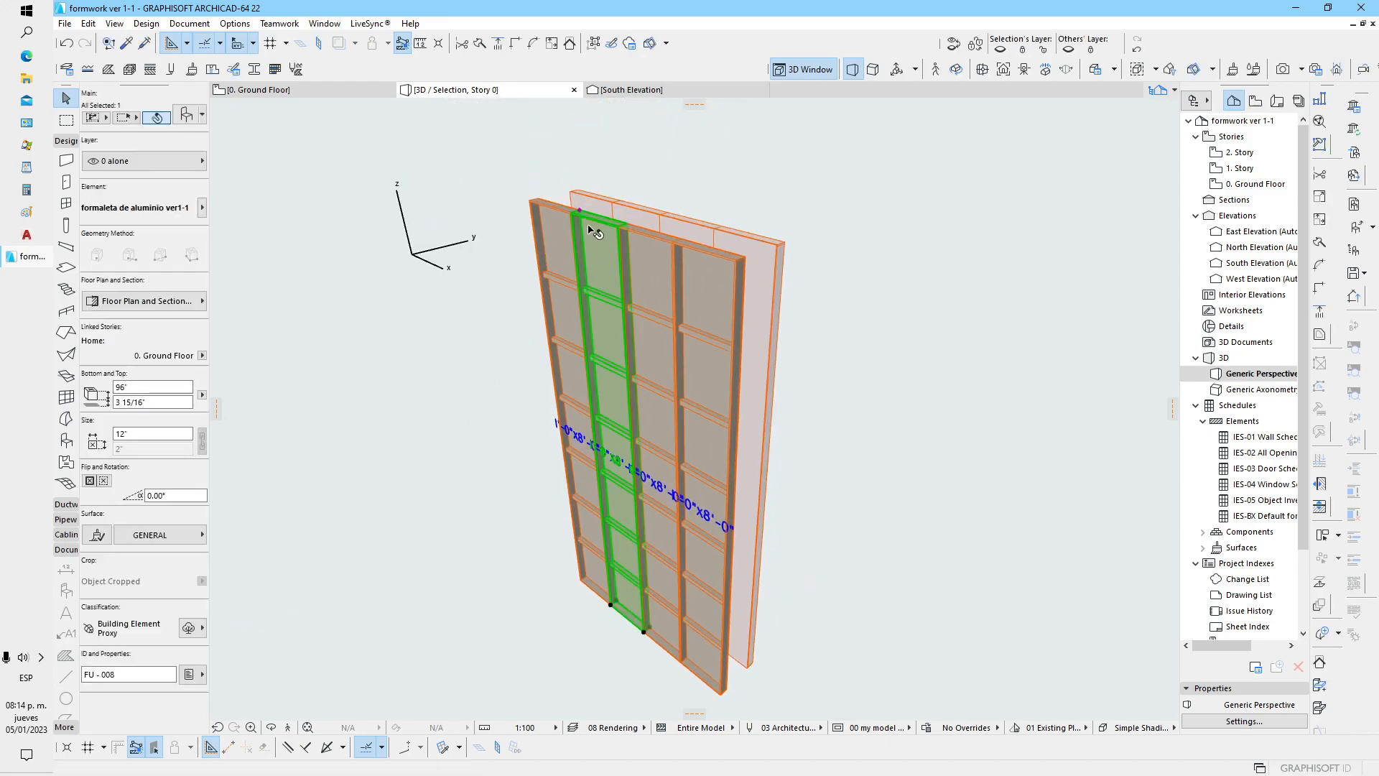
Step: Lower the second front panel and the matching rear panel to a height of 56 27/32"
left_click(581, 213)
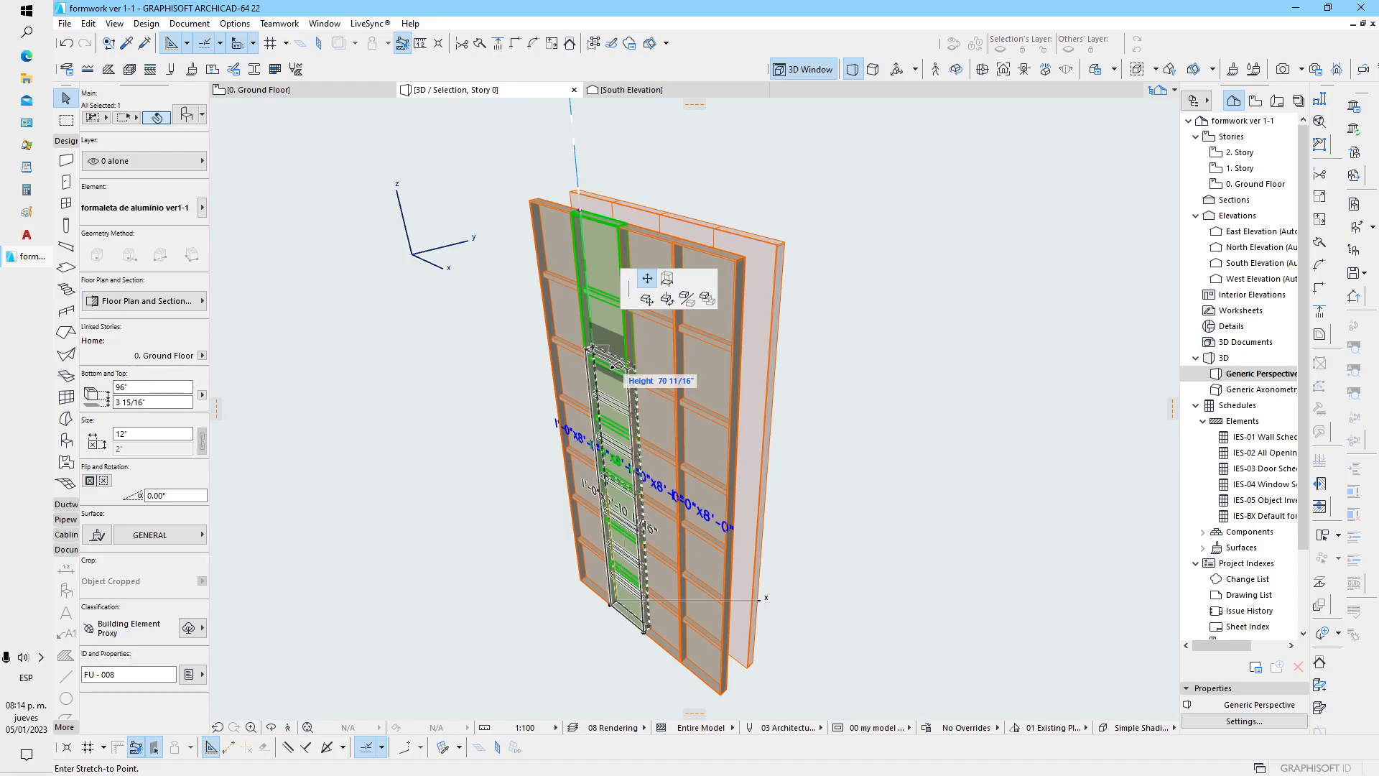
left_click(600, 409)
left_click(626, 206)
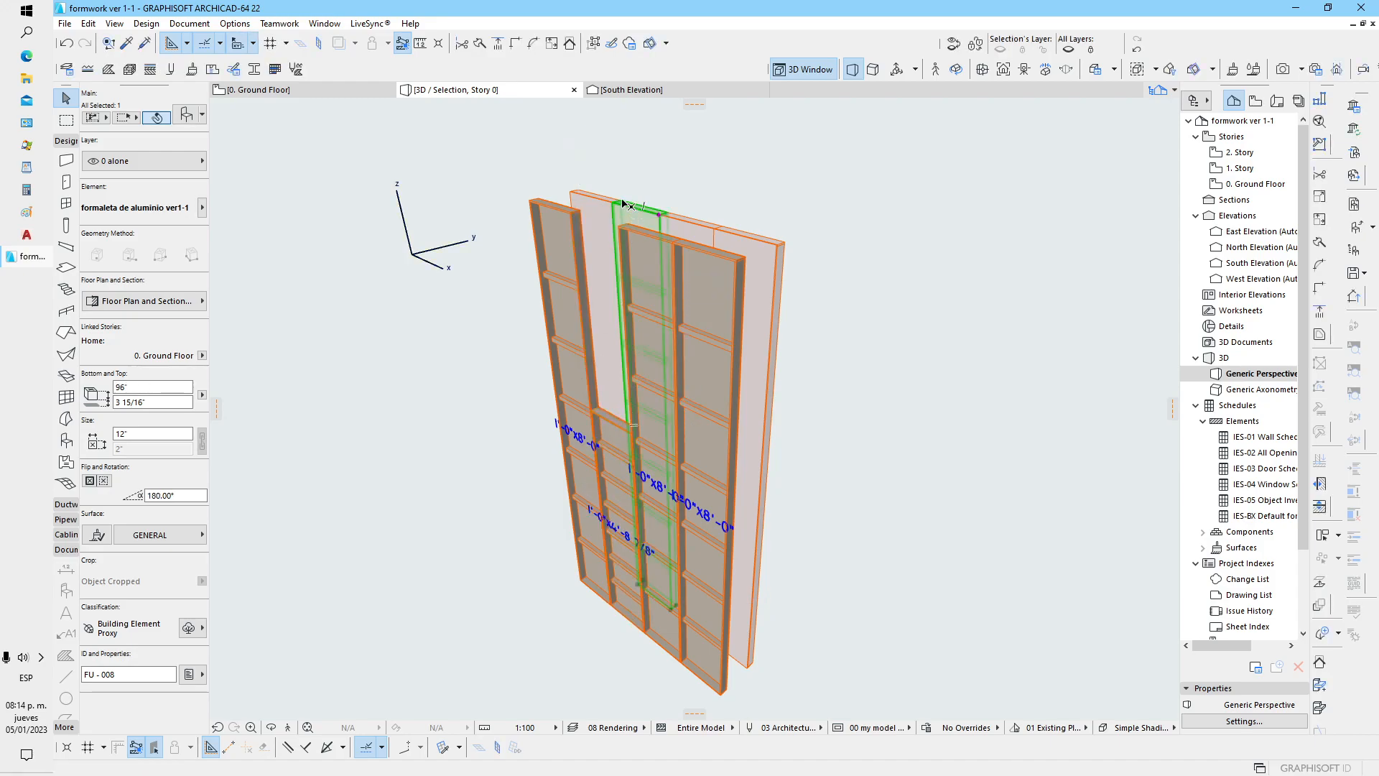
left_click(662, 217)
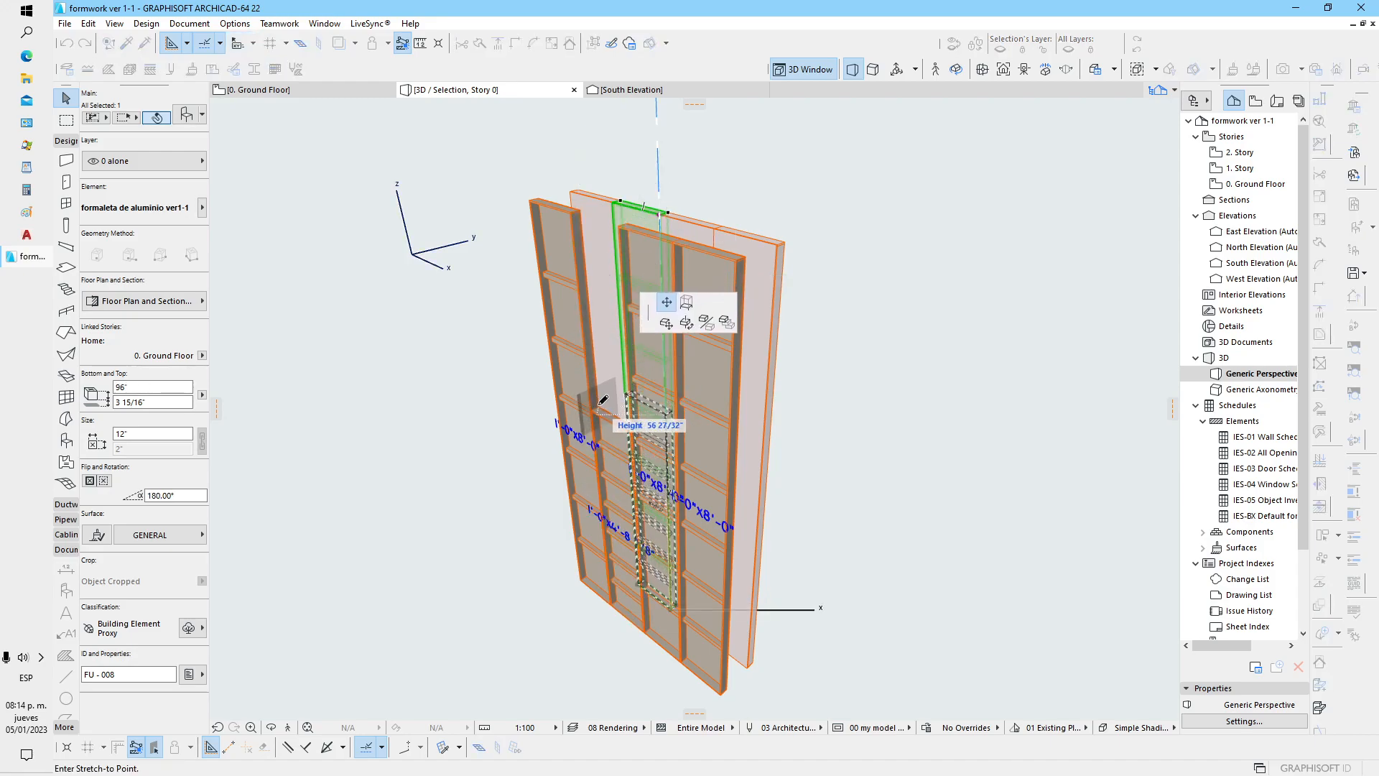
left_click(628, 411)
left_click(524, 420)
Step: Select the full-height end pair of front and rear panels and move it outward along the wall, away from the short panels
middle_click_drag(481, 440, 603, 434, "shift")
scroll(606, 407, "down", 3)
left_click(563, 369)
left_click(559, 565)
left_click(563, 567)
left_click(578, 424, "shift")
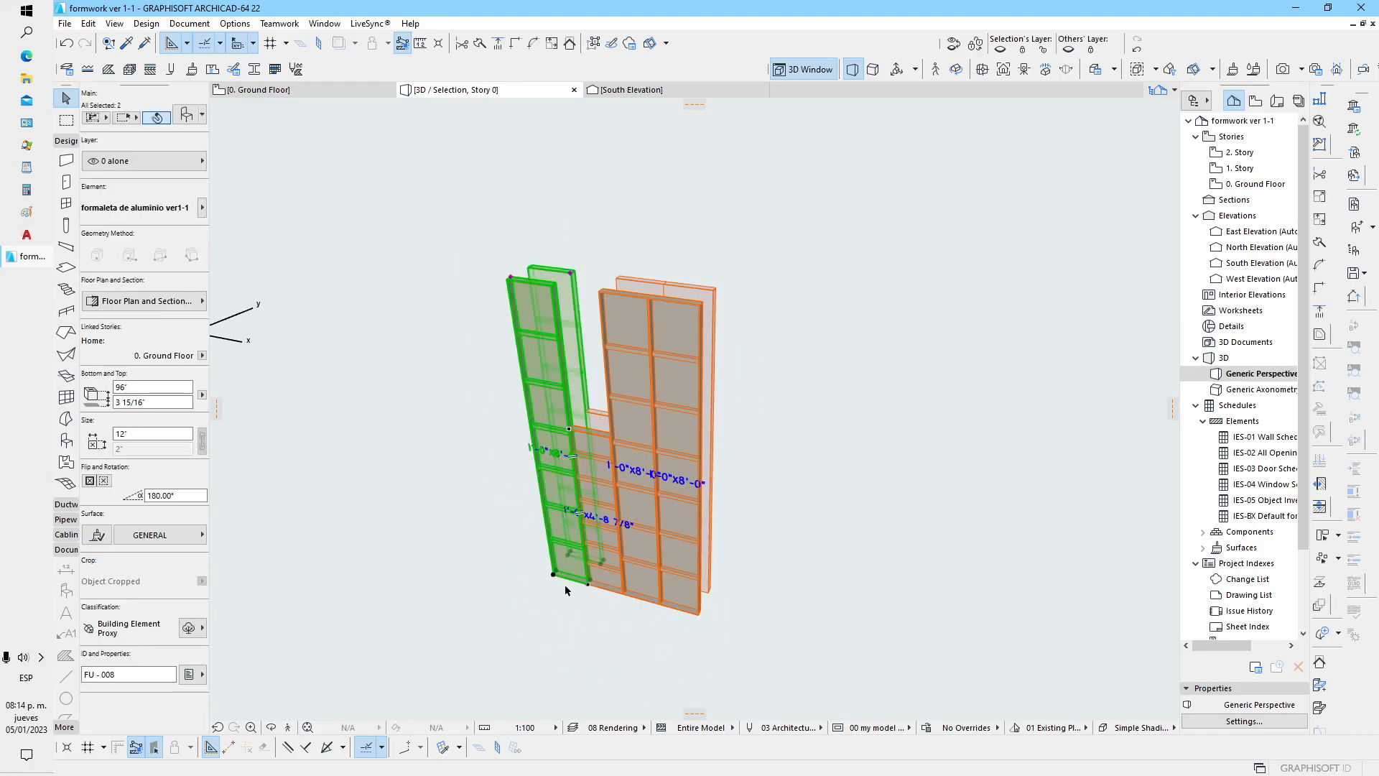
key("ctrl+d")
left_click(588, 583)
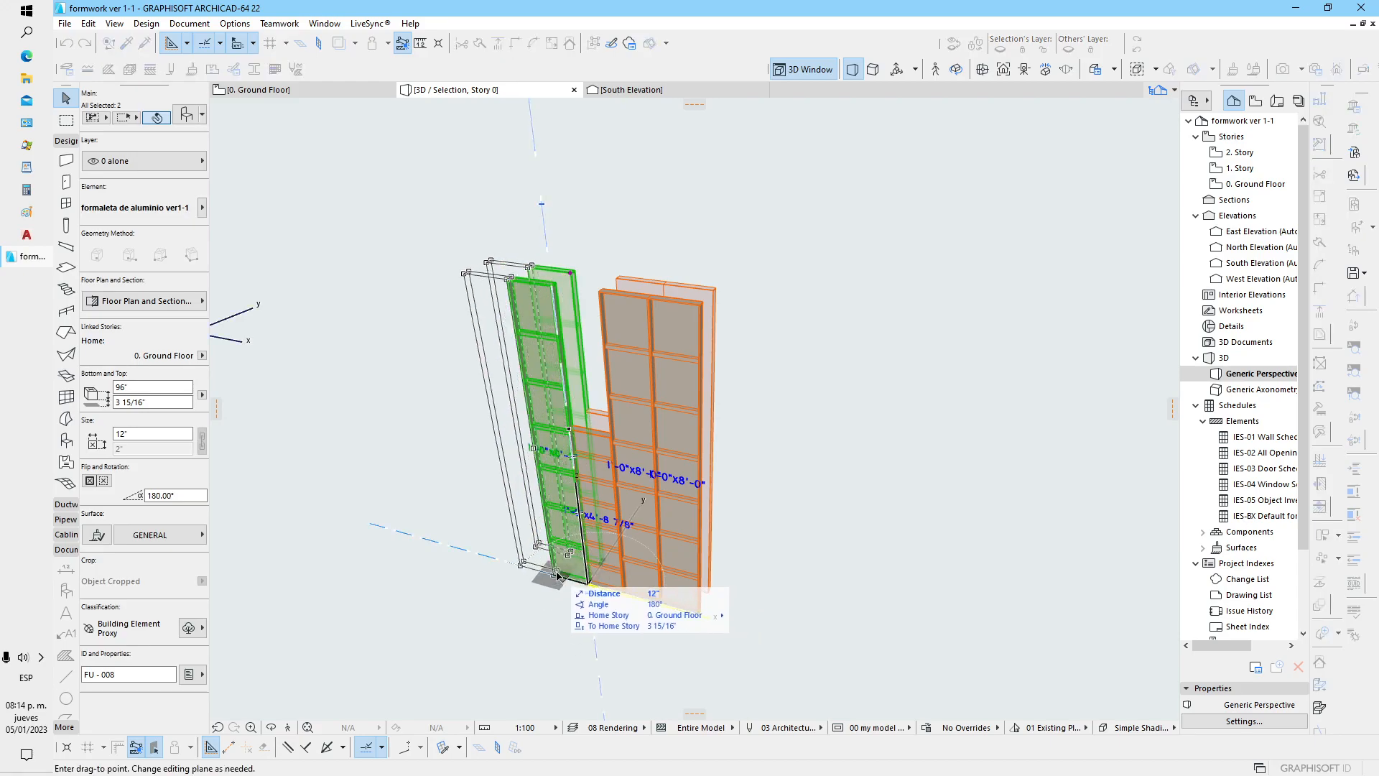
left_click(528, 570)
Step: Stretch the short front and rear panels to 36 1/32" wide so they meet the relocated end pair
left_click(594, 574)
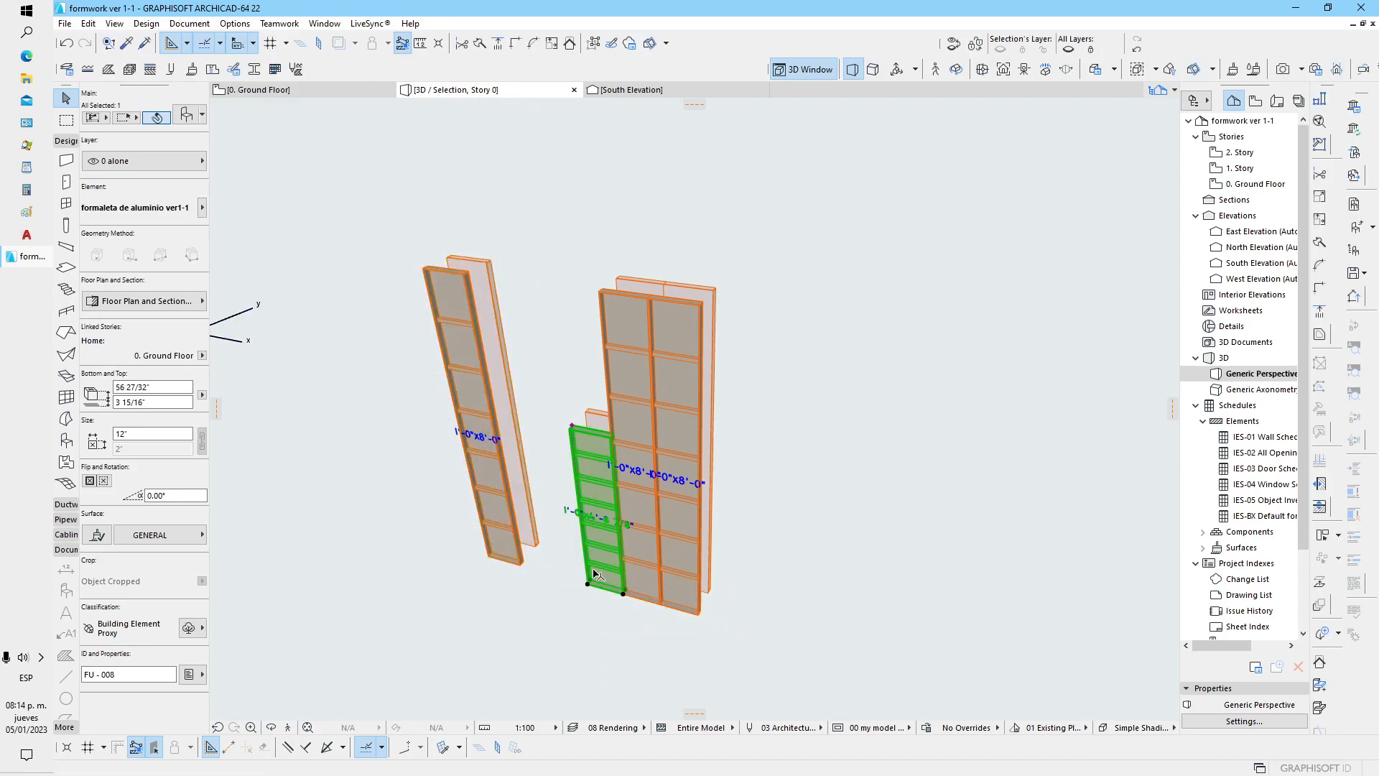
left_click(588, 583)
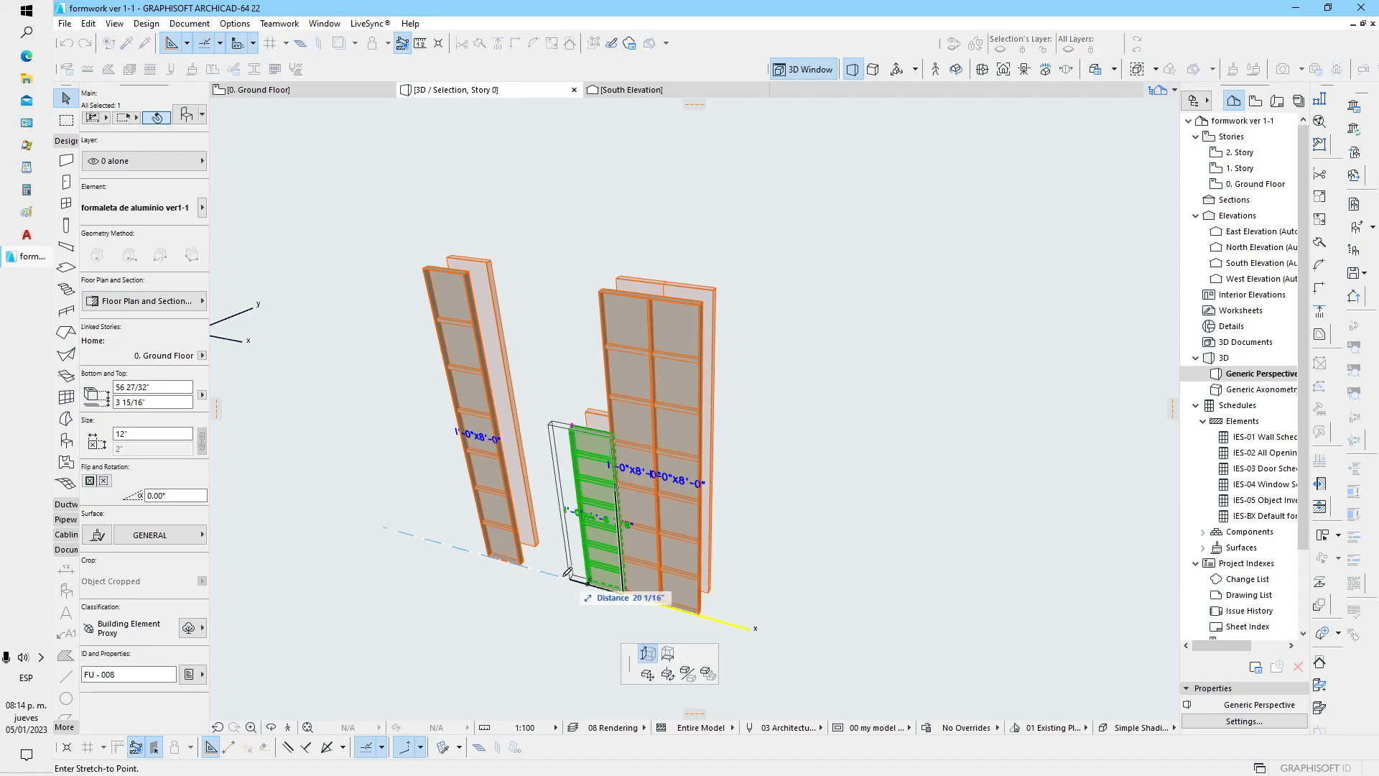
left_click(520, 564)
left_click(588, 572)
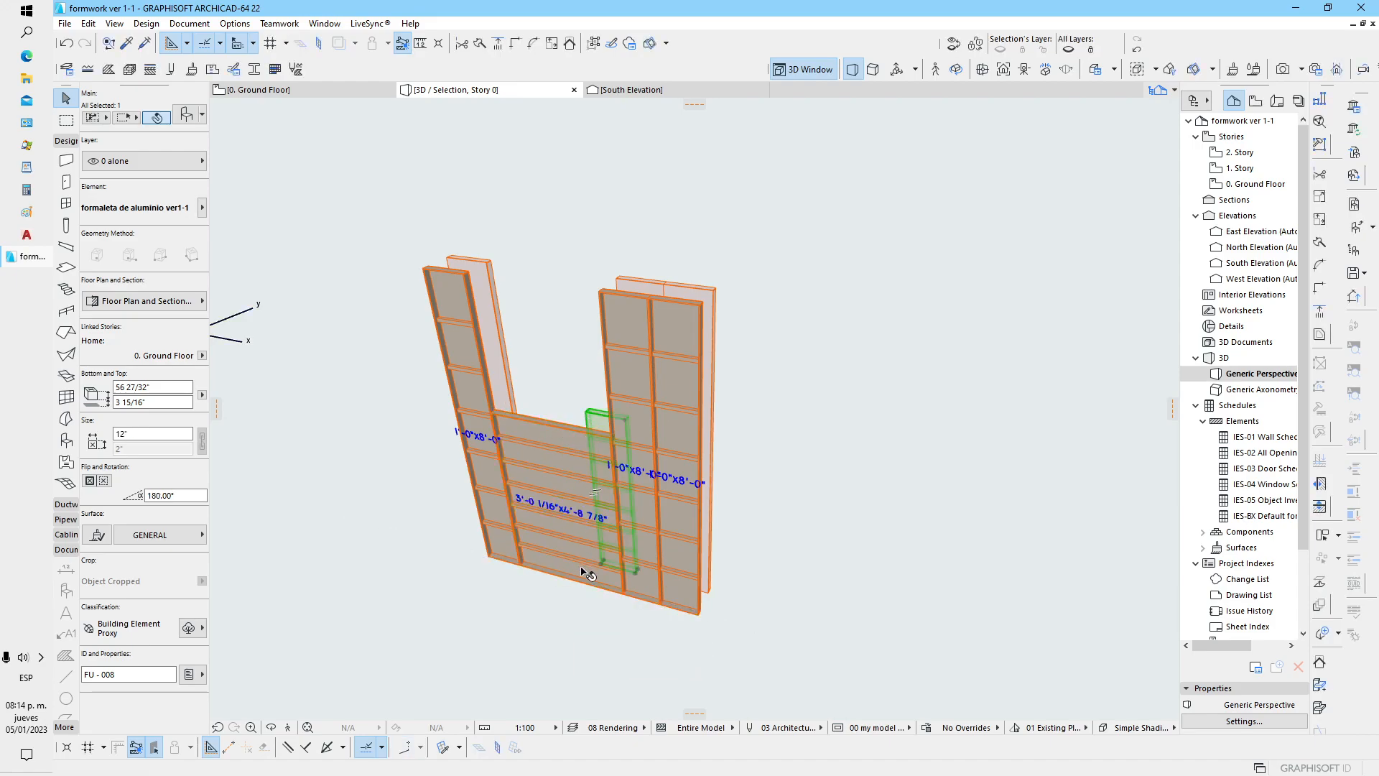
left_click(602, 561)
left_click(522, 563)
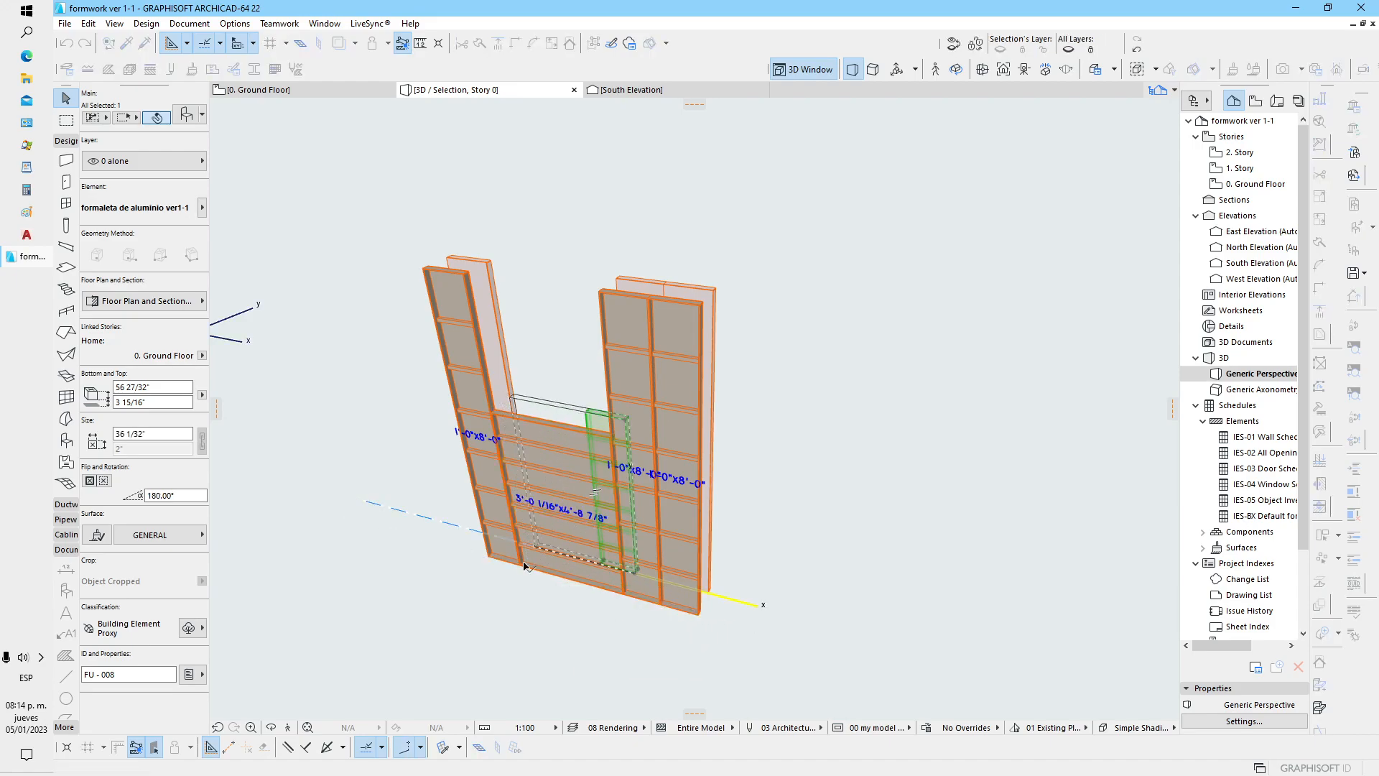
left_click(501, 617)
Step: Copy the front end panel up so its base sits at the short panel's upper corner, at elevation 60 25/32"
middle_click_drag(517, 518, 526, 402, "shift")
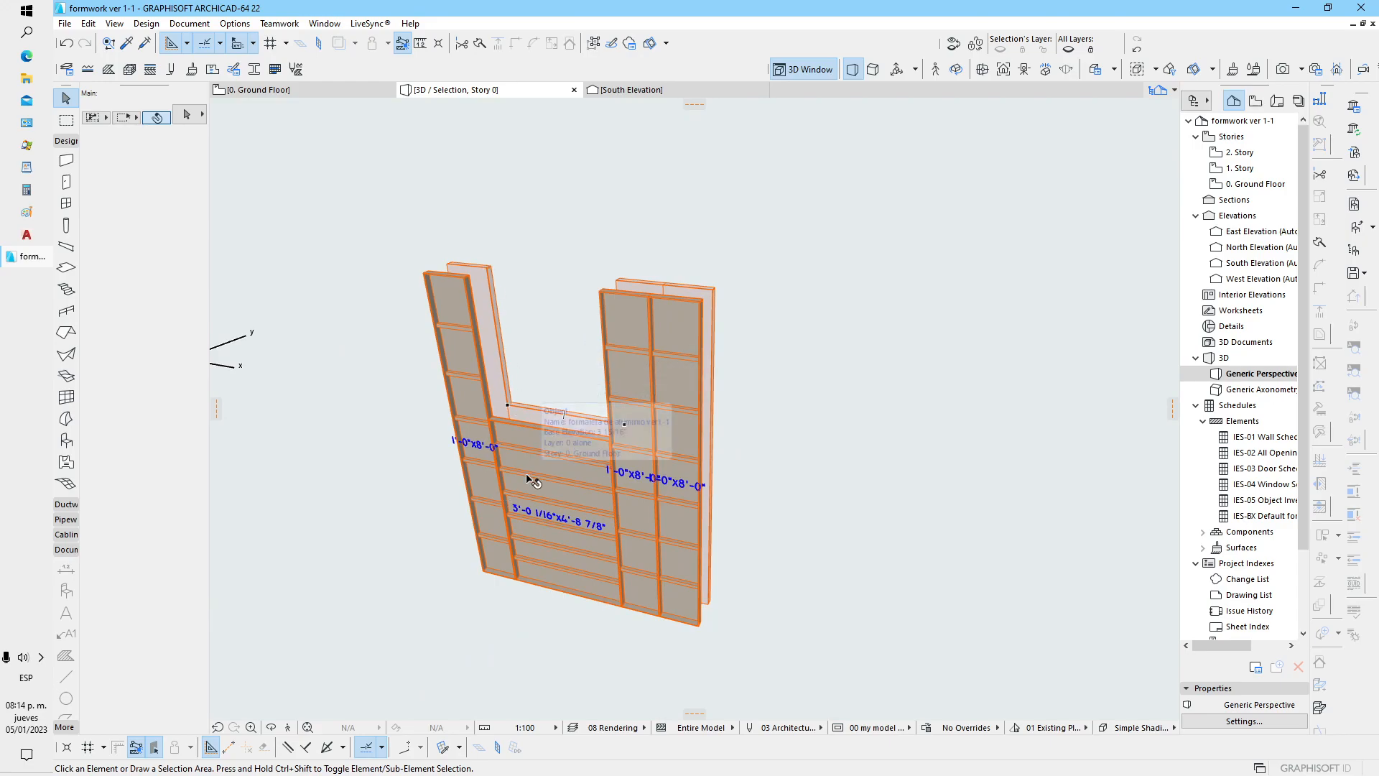
scroll(502, 396, "up", 2)
left_click(465, 259)
key("ctrl+d")
left_click(480, 599)
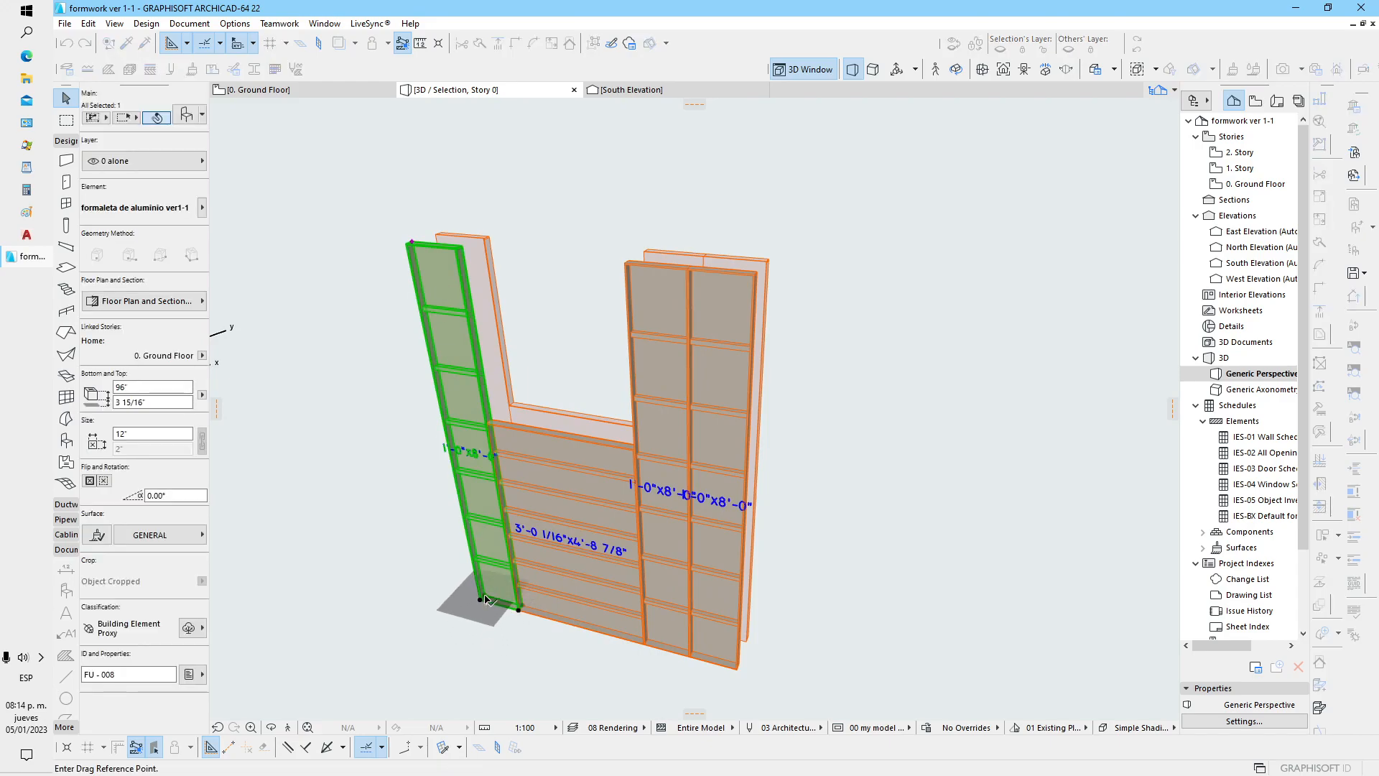
left_click(487, 427)
Step: Rotate the raised panel copy 90° about its lower corner so it spans between the two panel rows
key("ctrl+e")
left_click(482, 426)
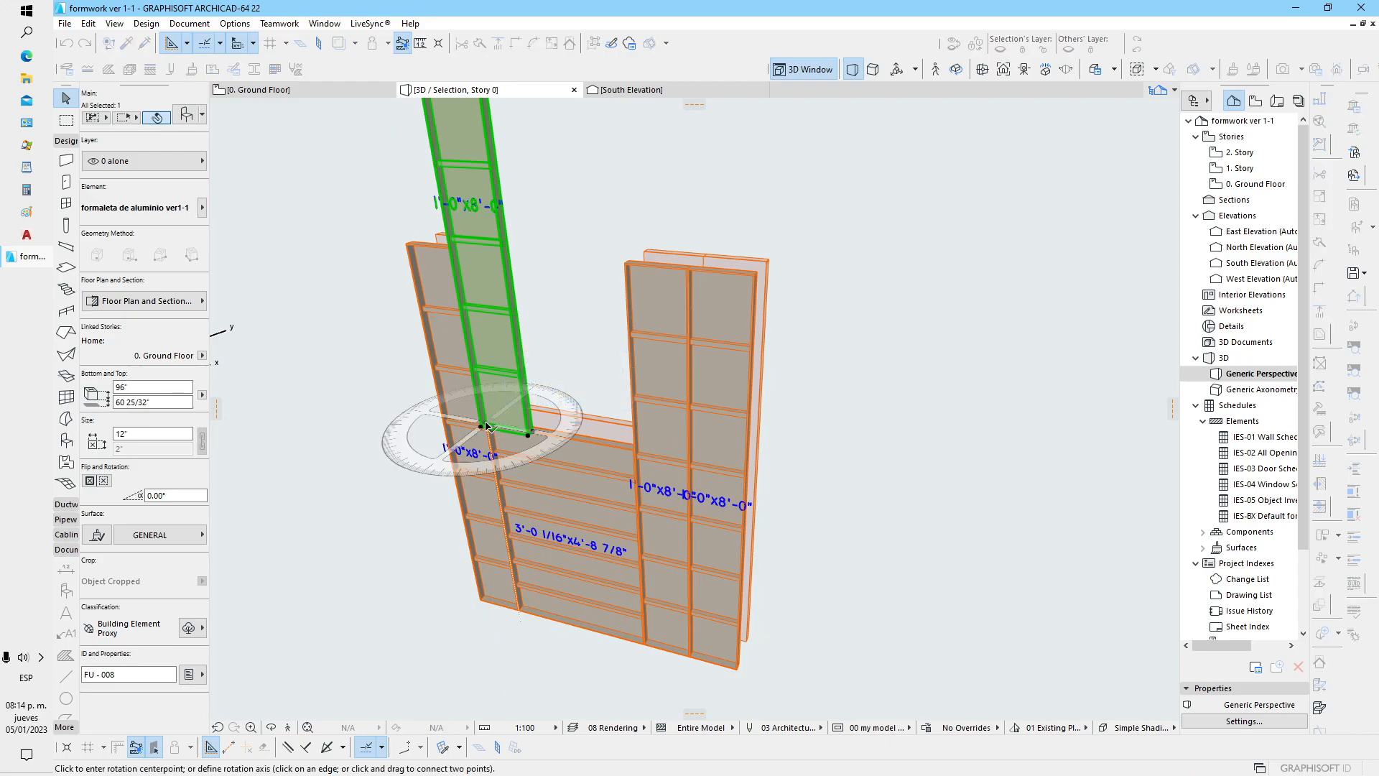
left_click(531, 431)
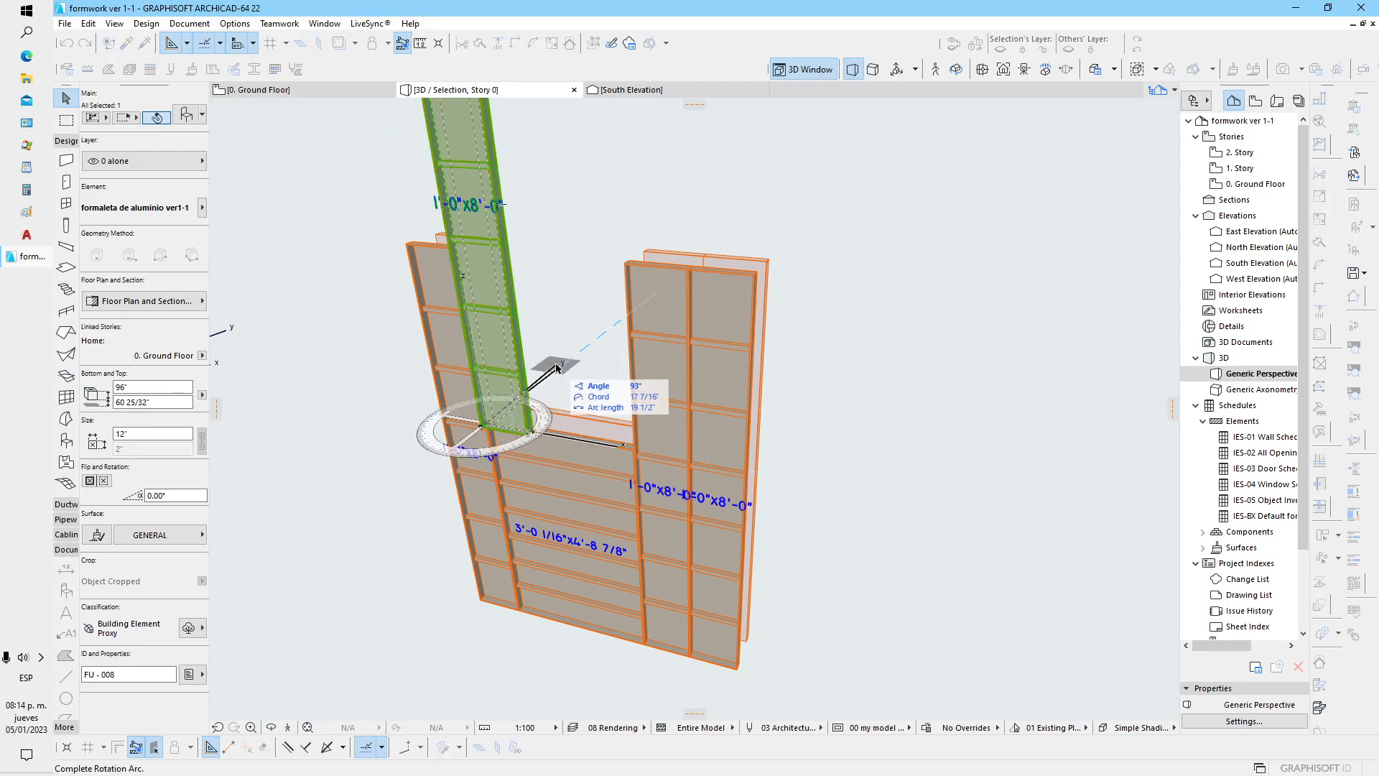
left_click(557, 369)
Step: Stretch the rotated panel's width to 11 1/32" to fit between the front and rear rows
scroll(533, 410, "up", 5)
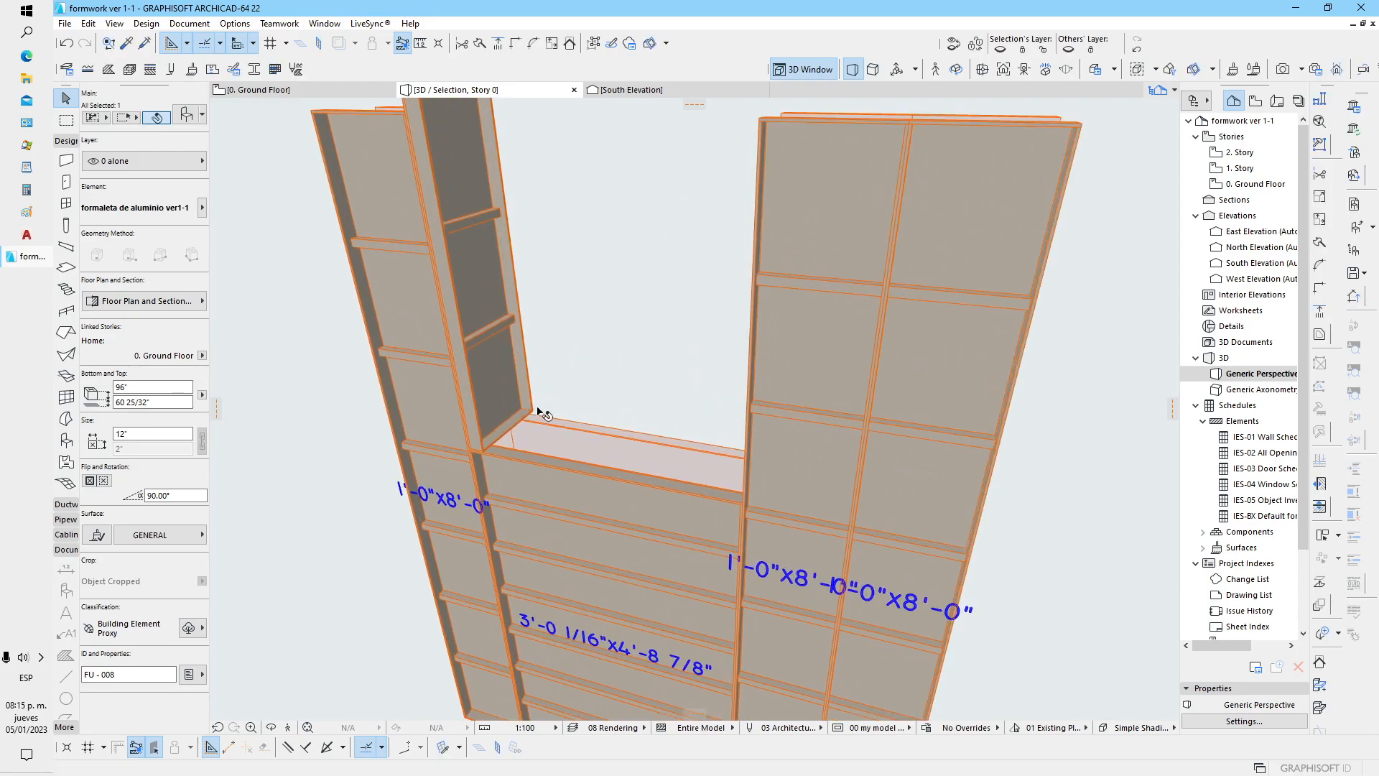
scroll(783, 434, "up", 5)
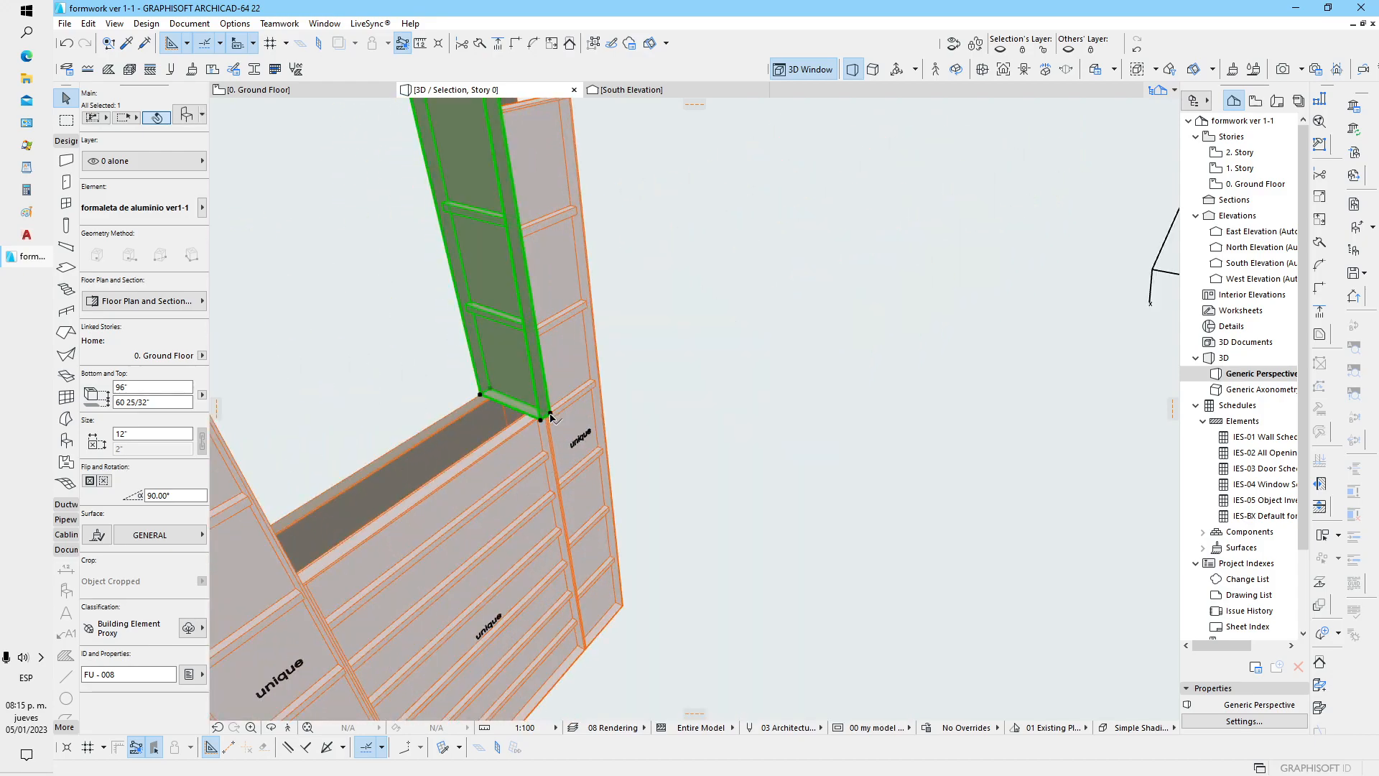
left_click(550, 416)
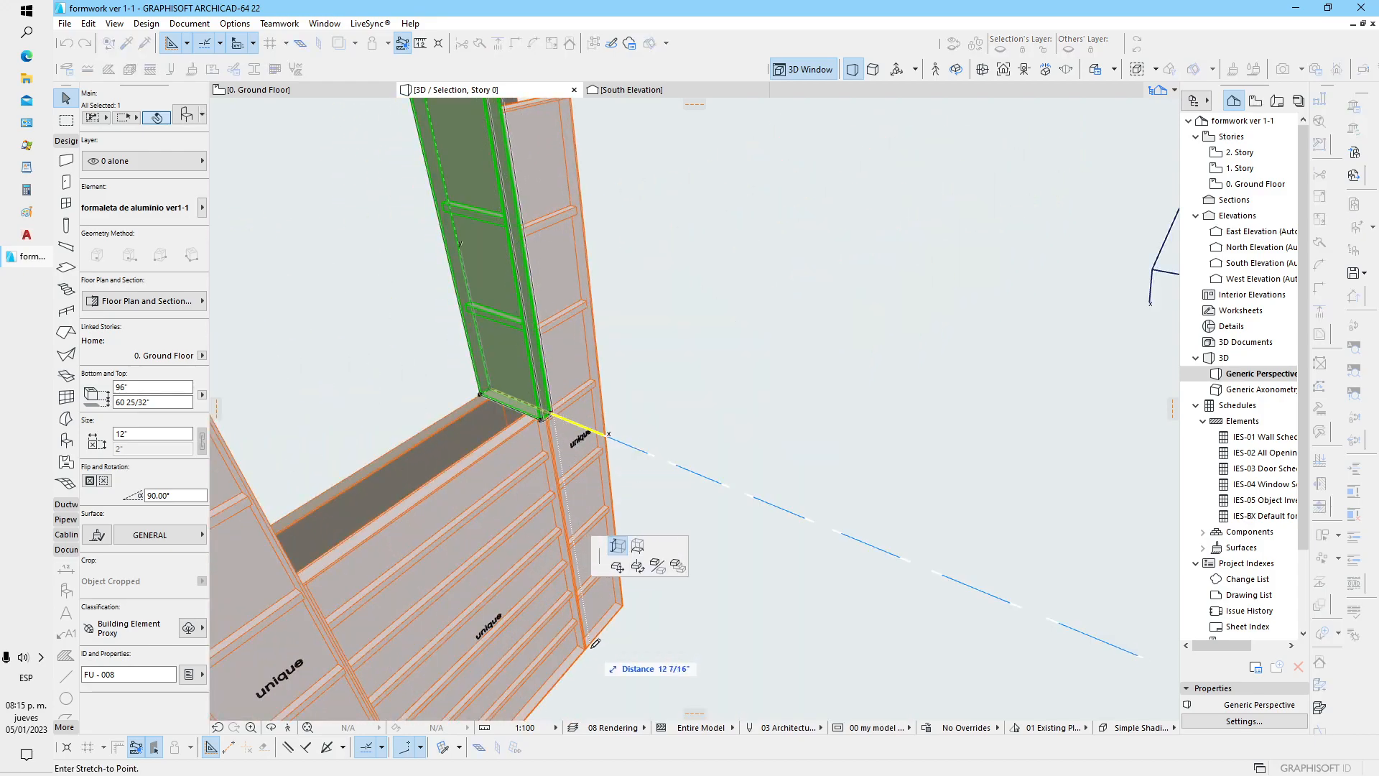
key("Escape")
key("Escape")
Step: Lower the rotated panel's height to 39 5/32" so its upper edge aligns with the adjacent end panels
scroll(671, 524, "down", 5)
middle_click_drag(582, 306, 571, 421)
left_click(518, 227)
left_click(489, 148)
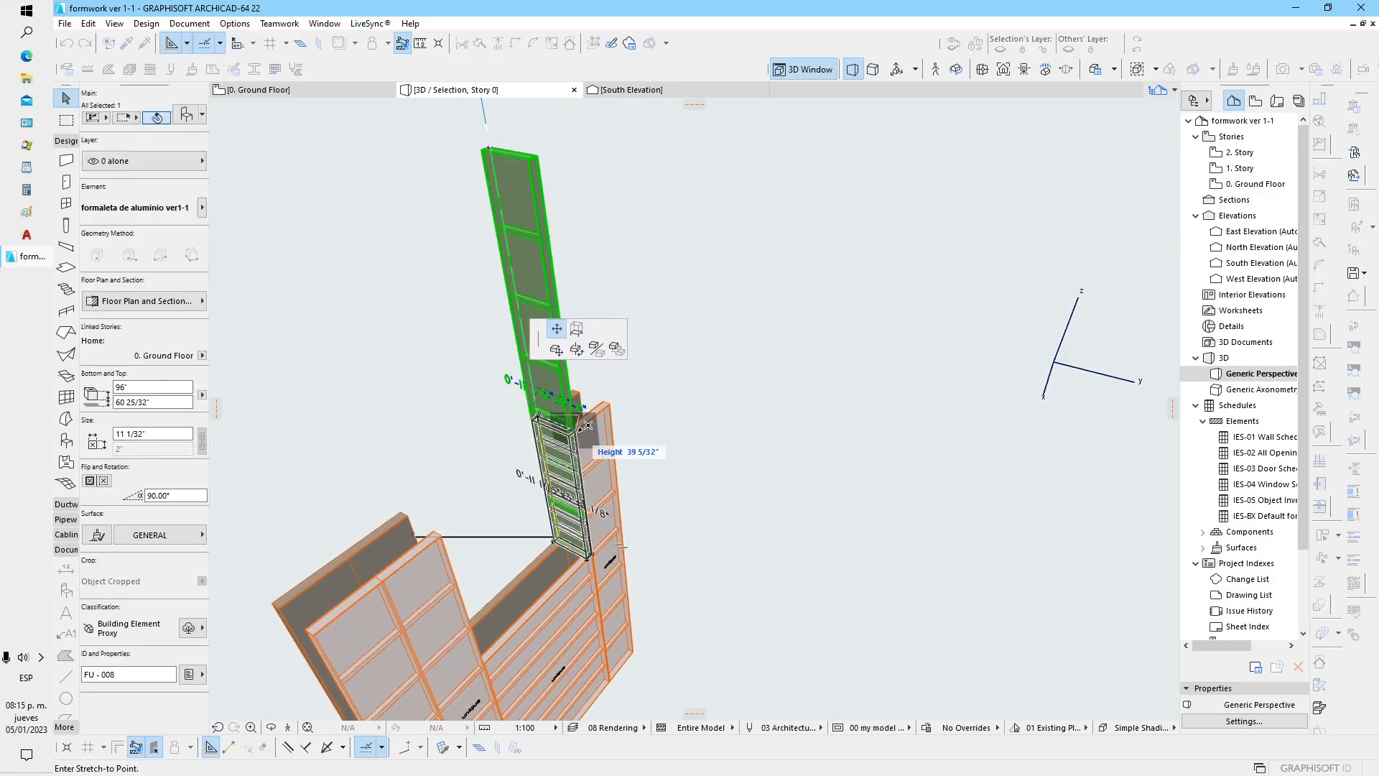
left_click(588, 425)
Step: Set the rotated side panel's reinforcement count to 1 in its object settings
key("ctrl+t")
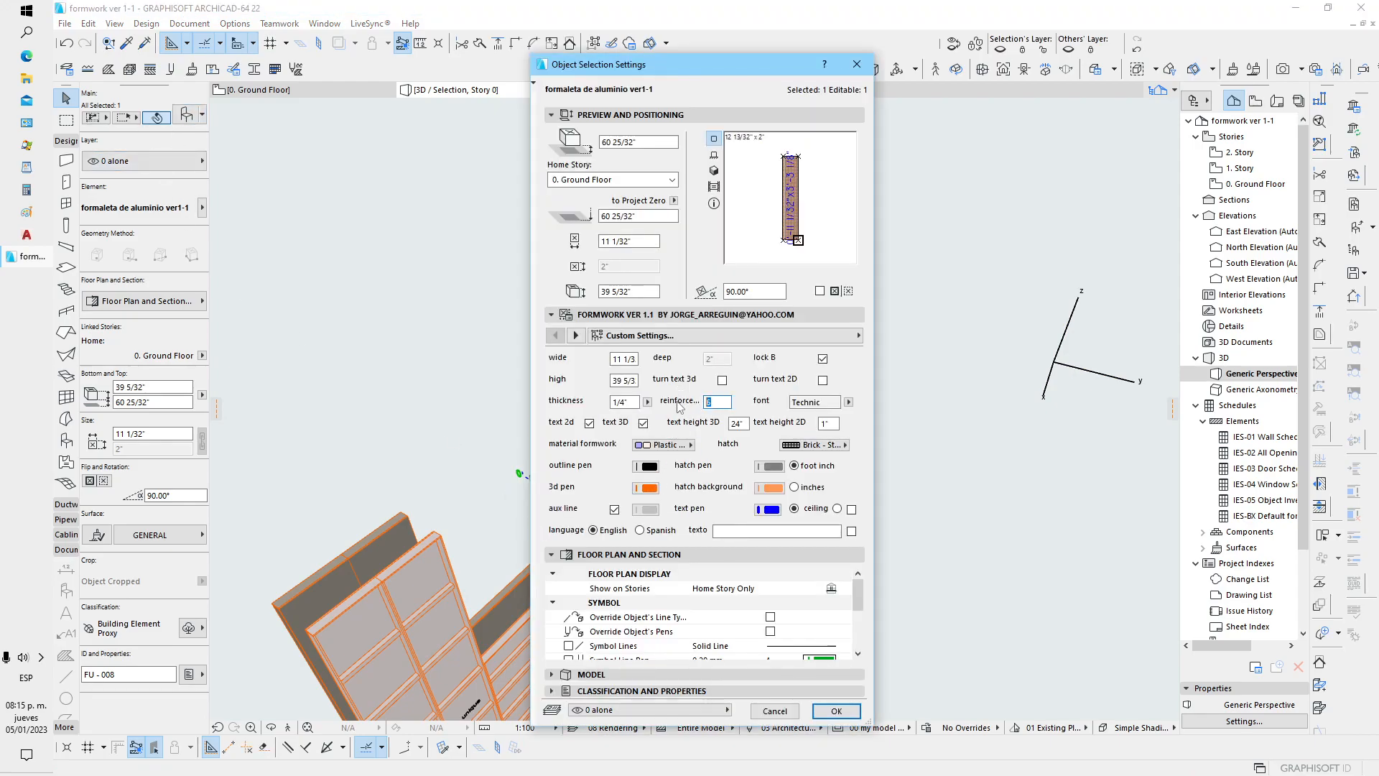
left_click(836, 710)
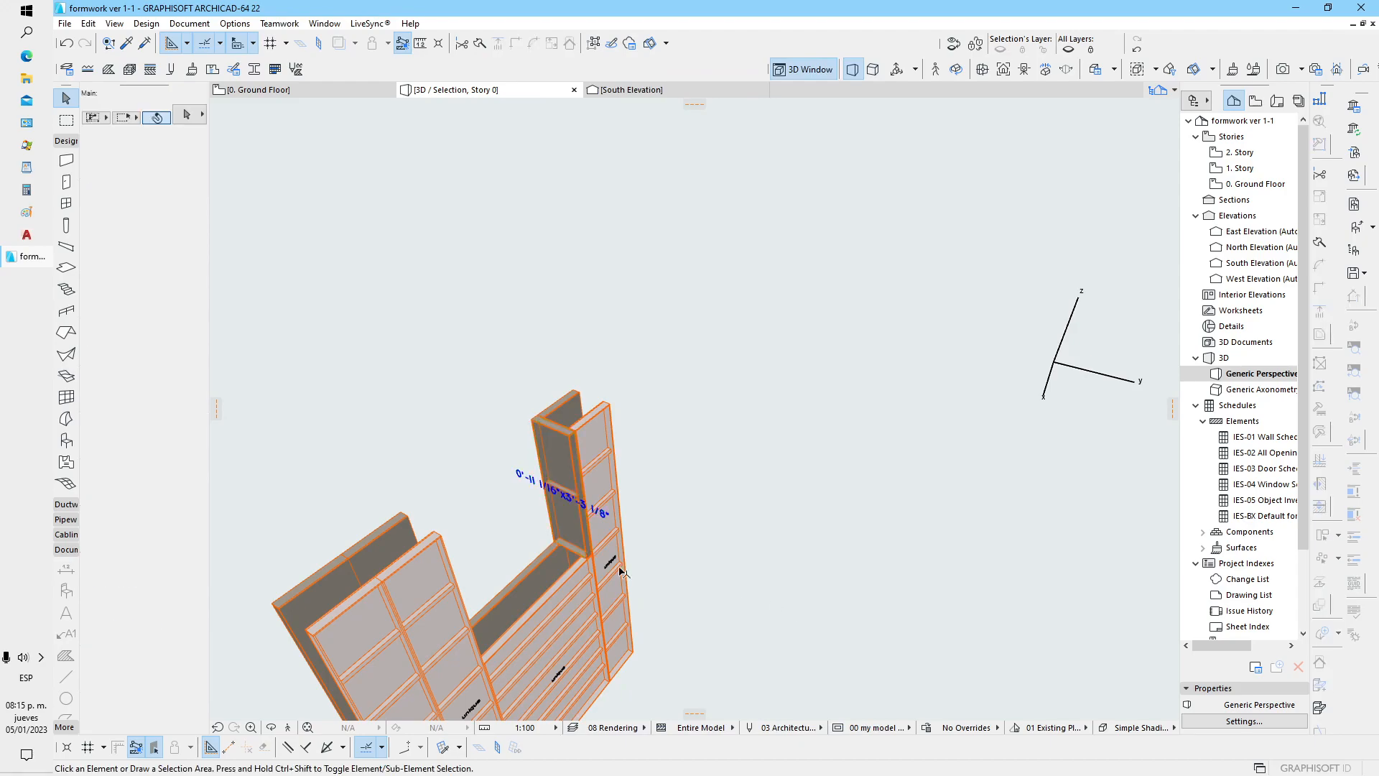
middle_click_drag(489, 573, 754, 400, "shift")
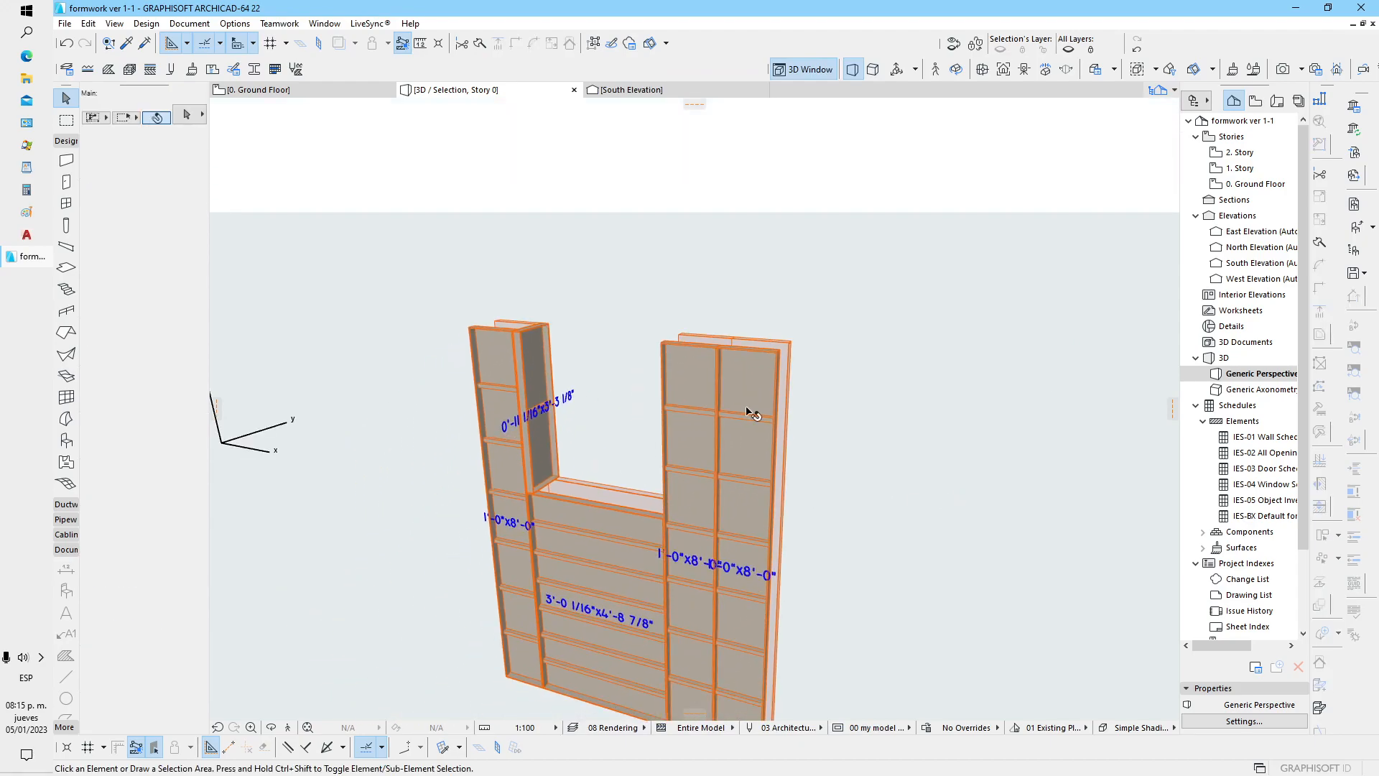
middle_click_drag(664, 533, 562, 427, "shift")
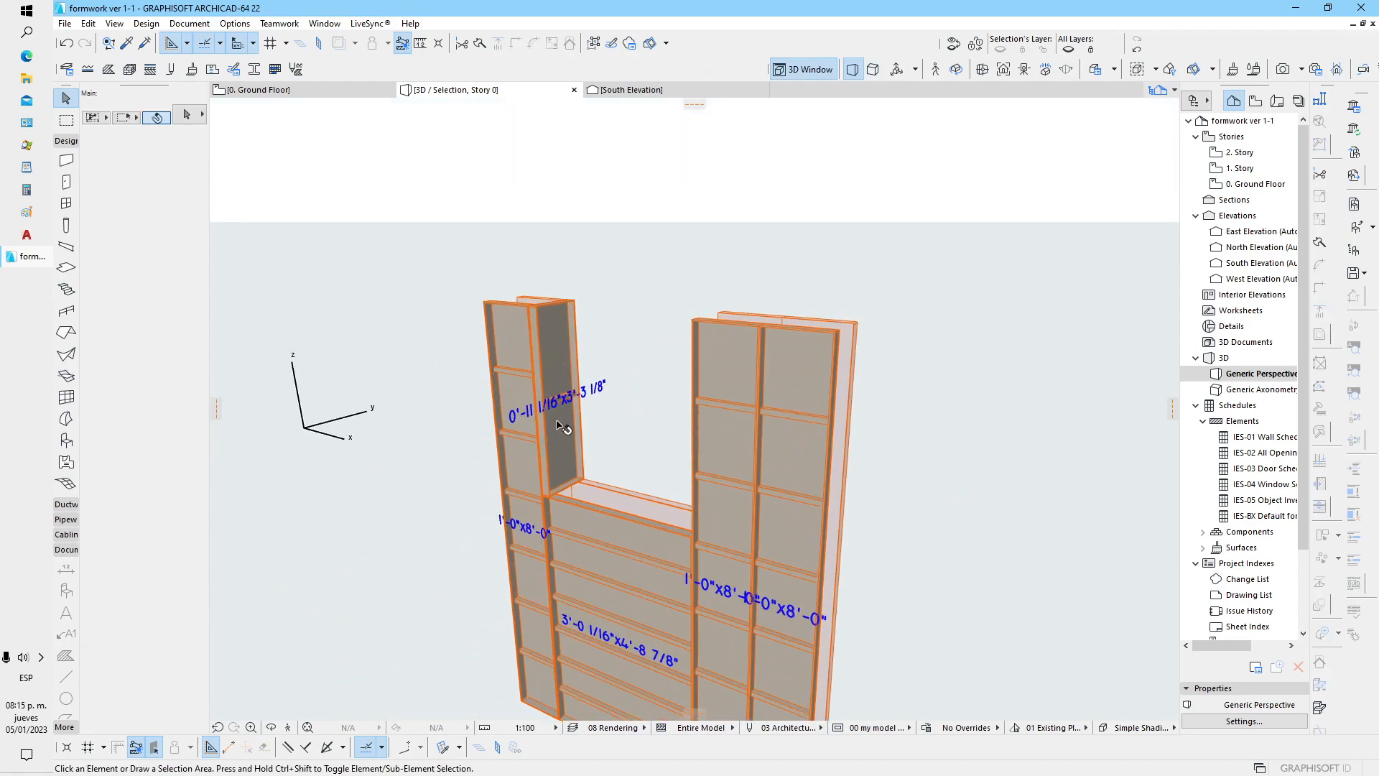
Step: Switch the rotated side panel's label units from feet and inches to inches
left_click(556, 420)
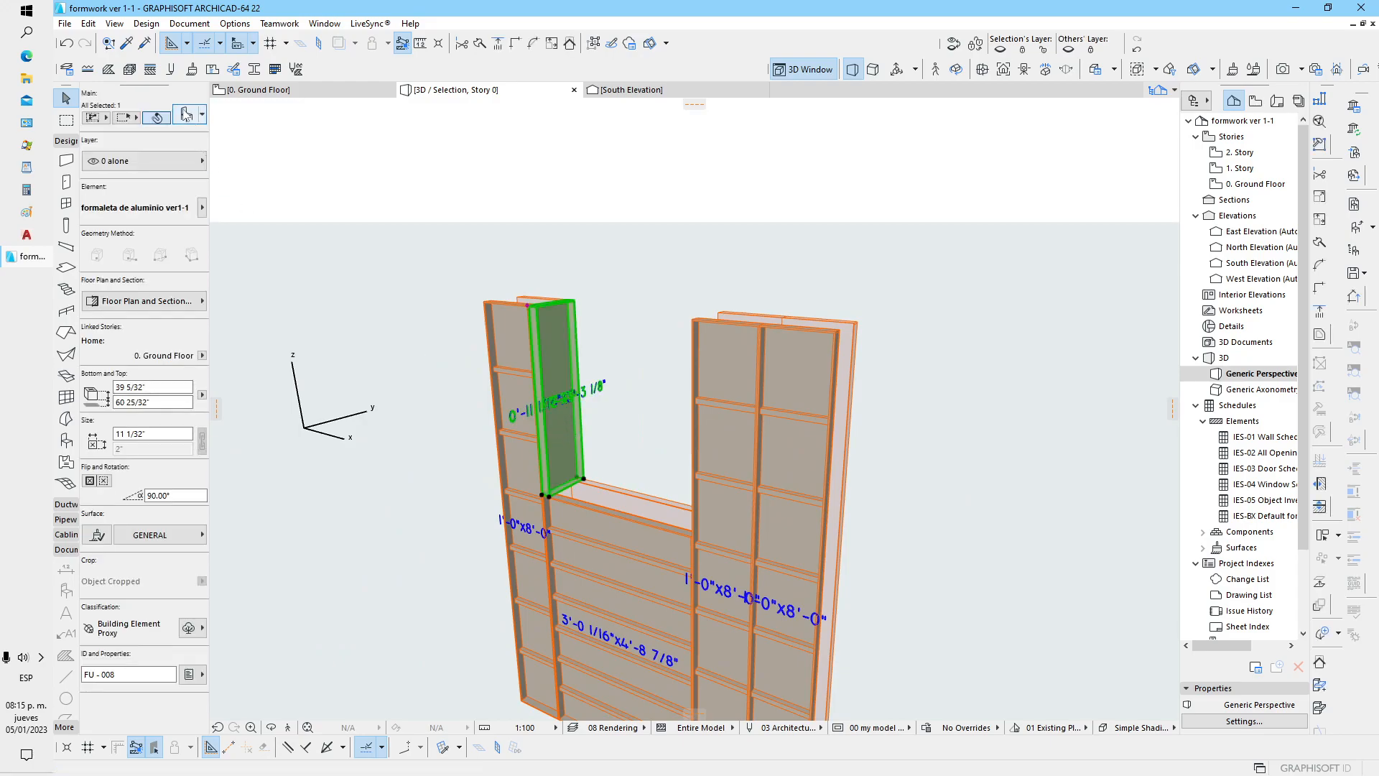
left_click(189, 115)
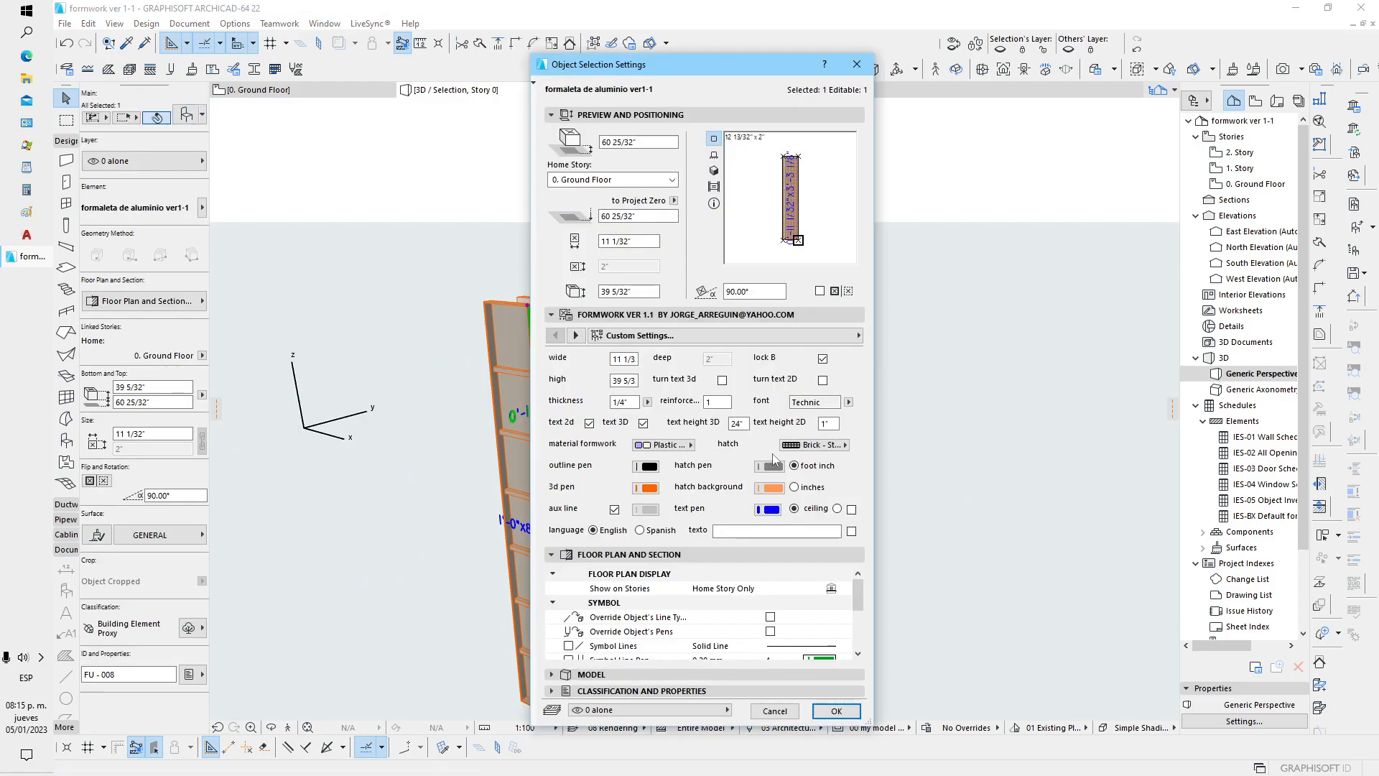
left_click(794, 487)
left_click(836, 710)
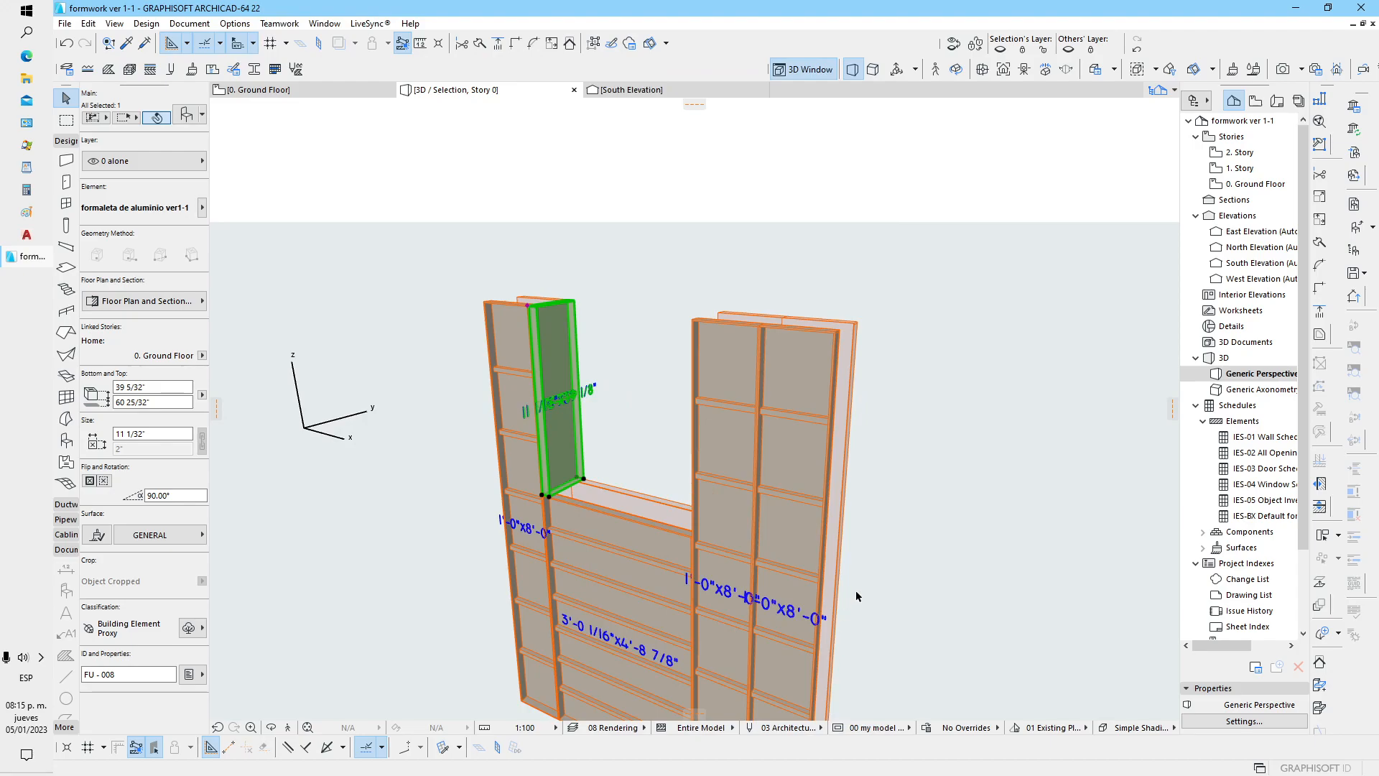
left_click(972, 523)
scroll(574, 468, "up", 2)
scroll(554, 457, "down", 2)
middle_click_drag(554, 449, 553, 342)
left_click(543, 443)
left_click(554, 247, "shift")
key("Escape")
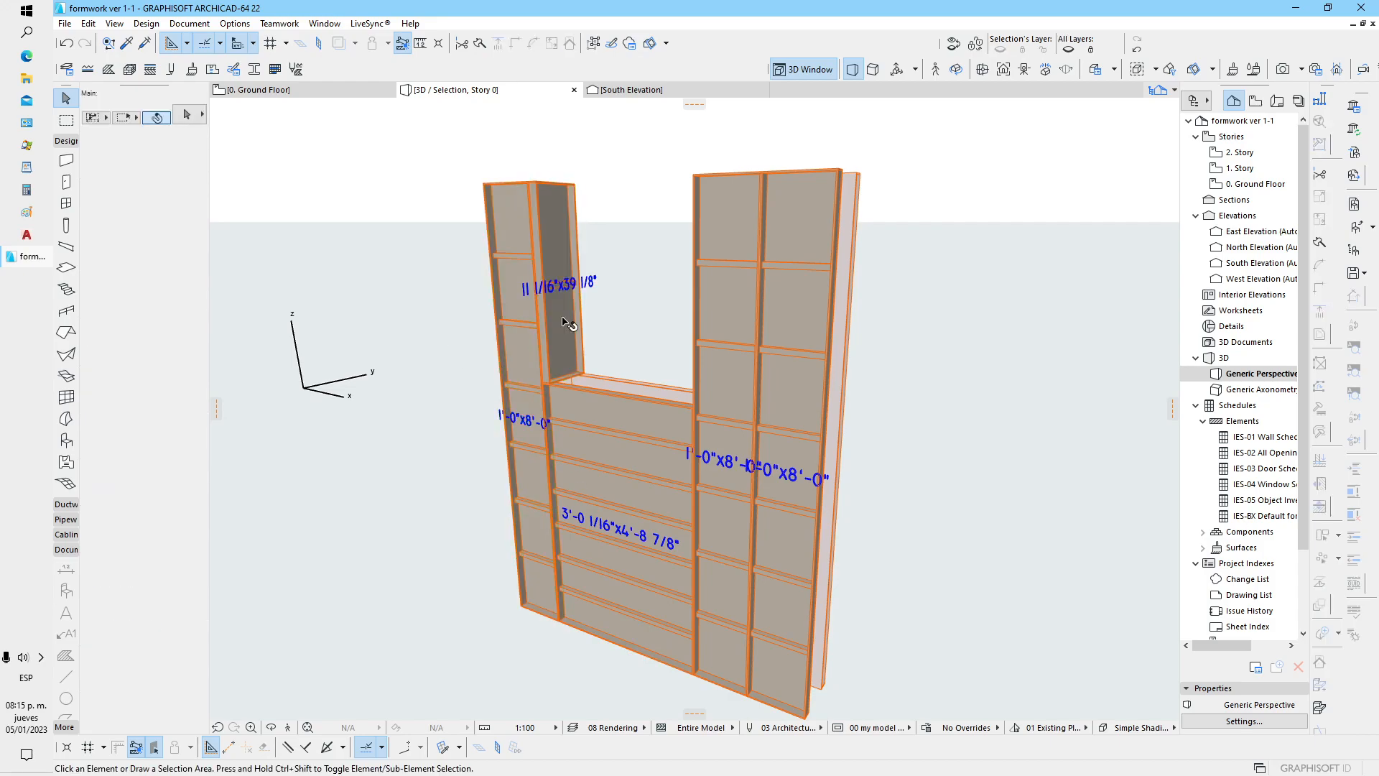
Step: Turn the side panel's 3D label text so it runs along the panel's height
left_click(567, 323)
key("ctrl+t")
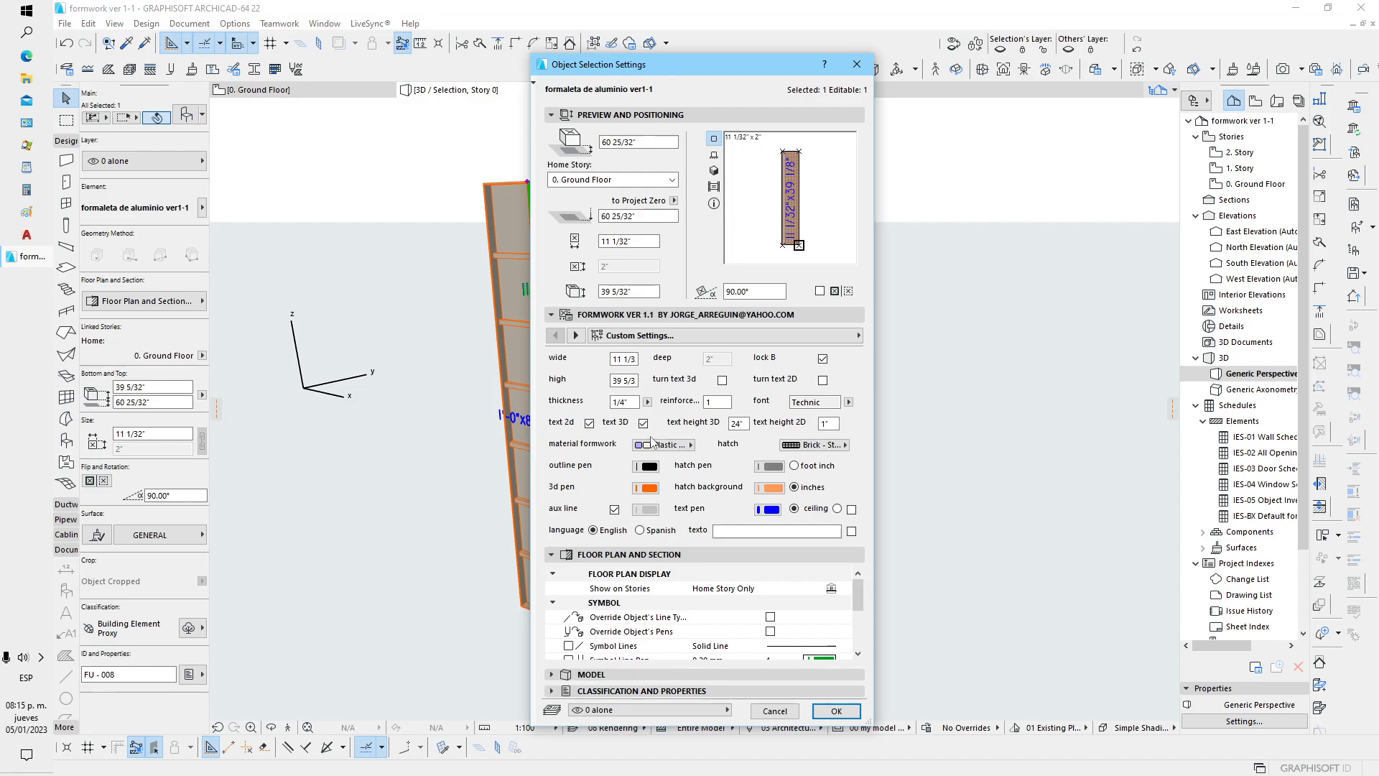
left_click(836, 711)
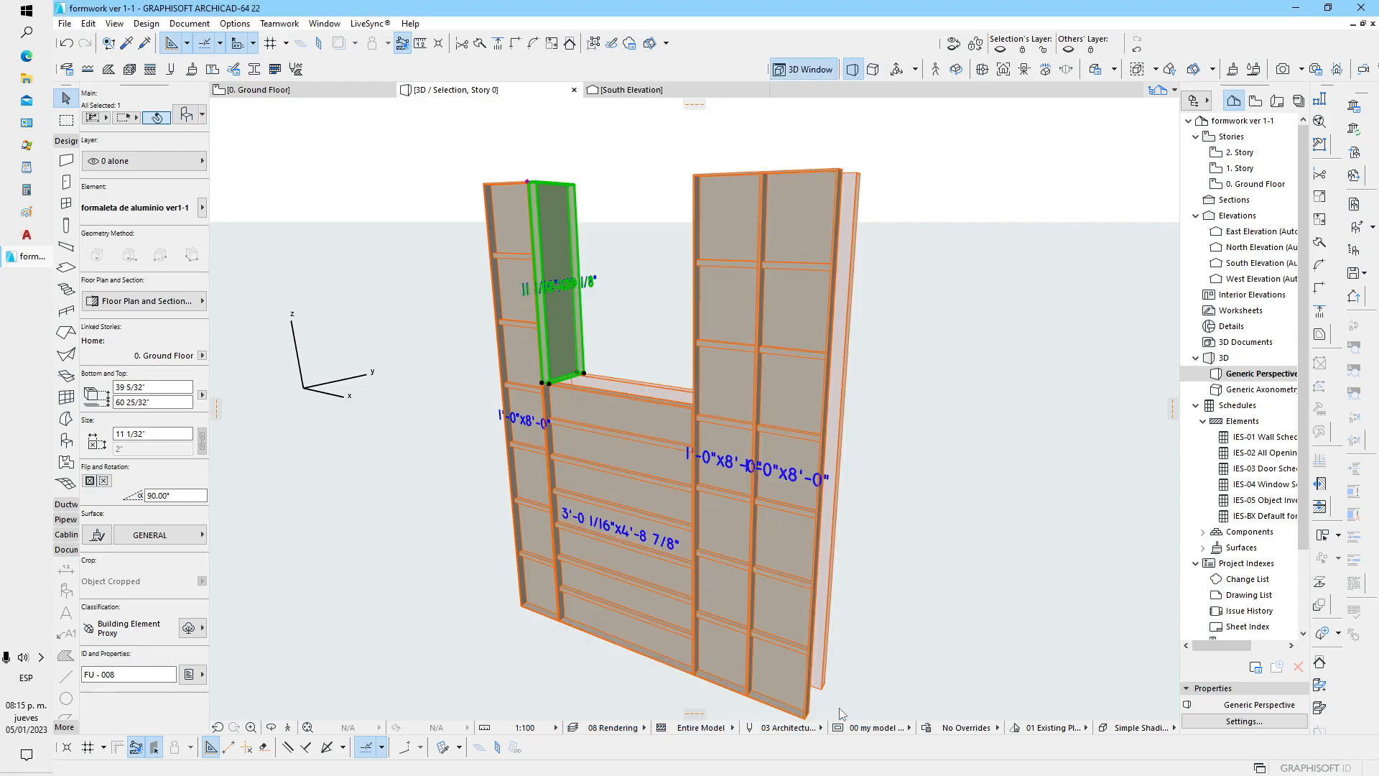
left_click(603, 321)
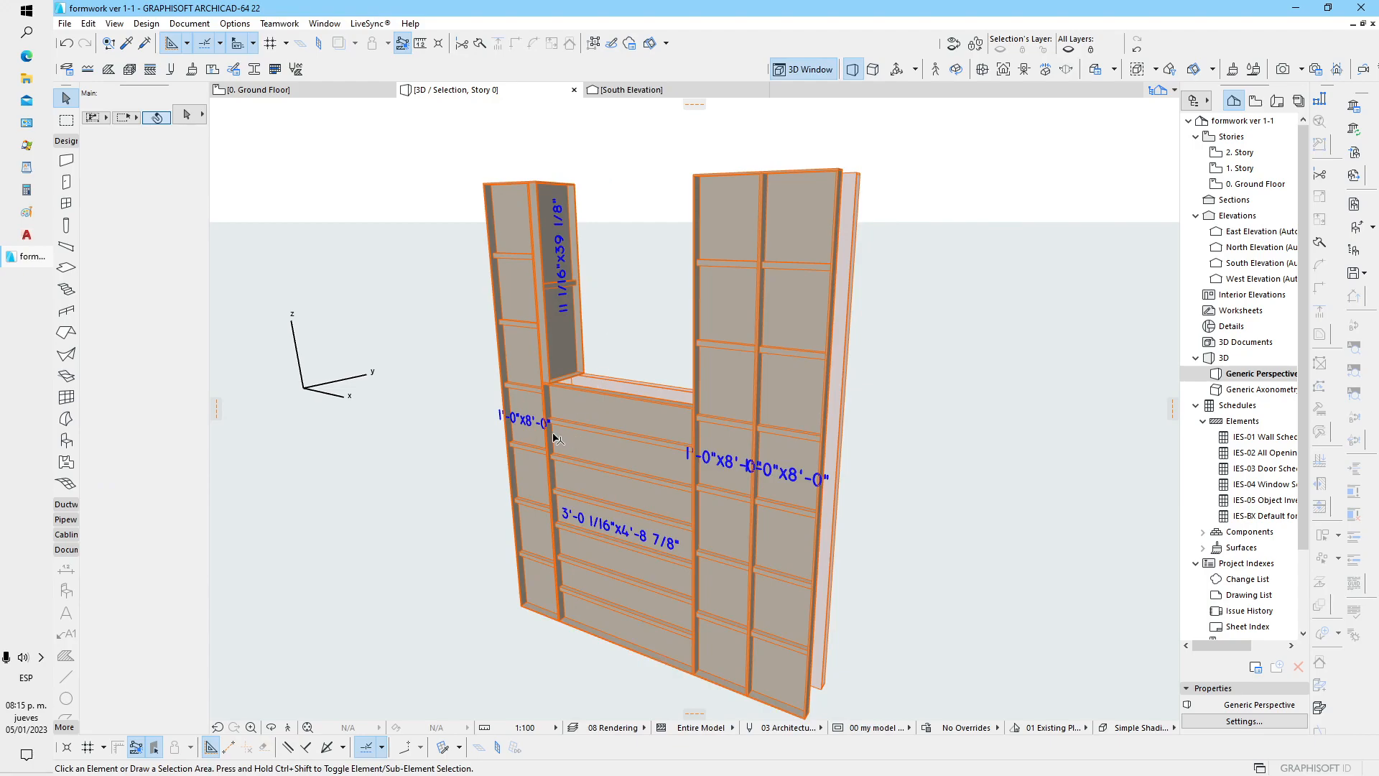
Step: Copy the side panel across the opening to the rear row's corner on the opposite side
middle_click_drag(550, 425, 641, 508, "shift")
left_click(524, 341)
scroll(512, 388, "up", 3)
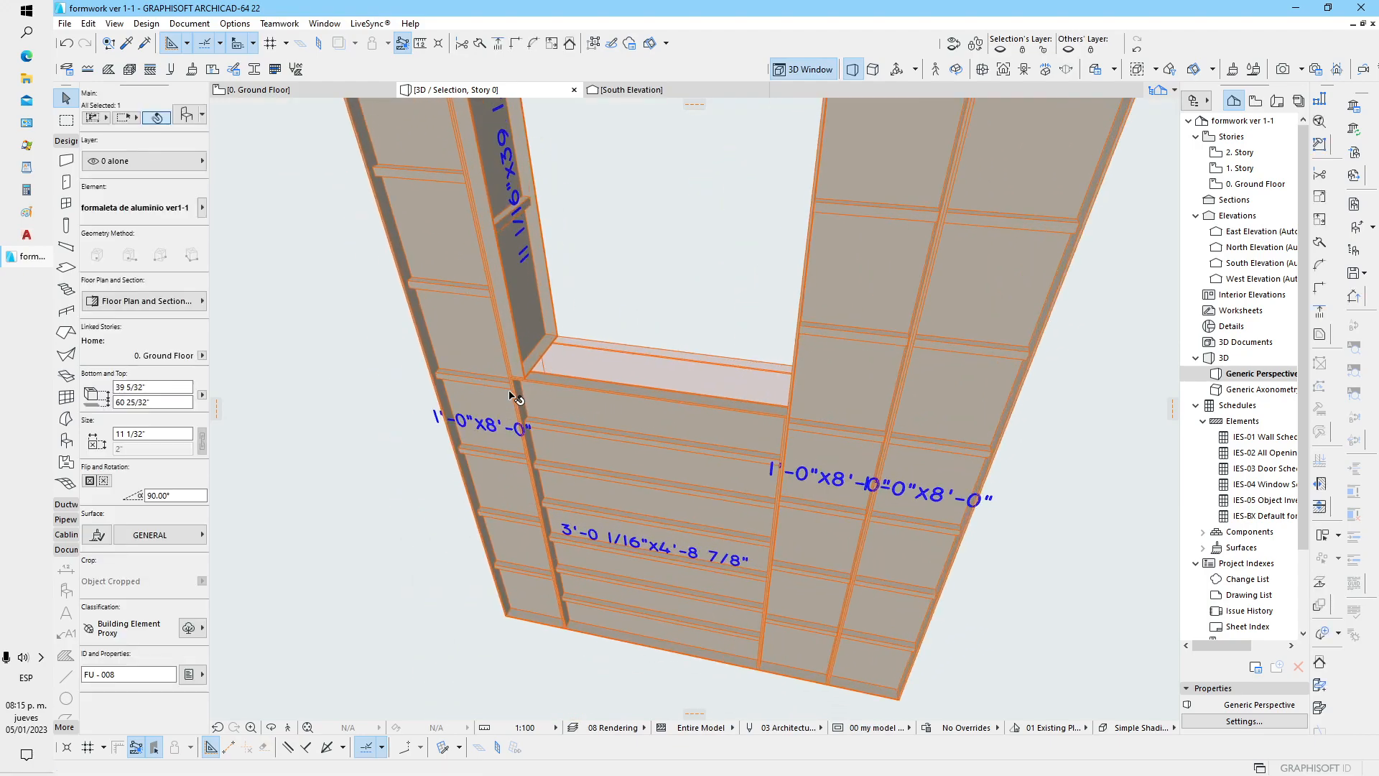
key("ctrl+d")
left_click(510, 378)
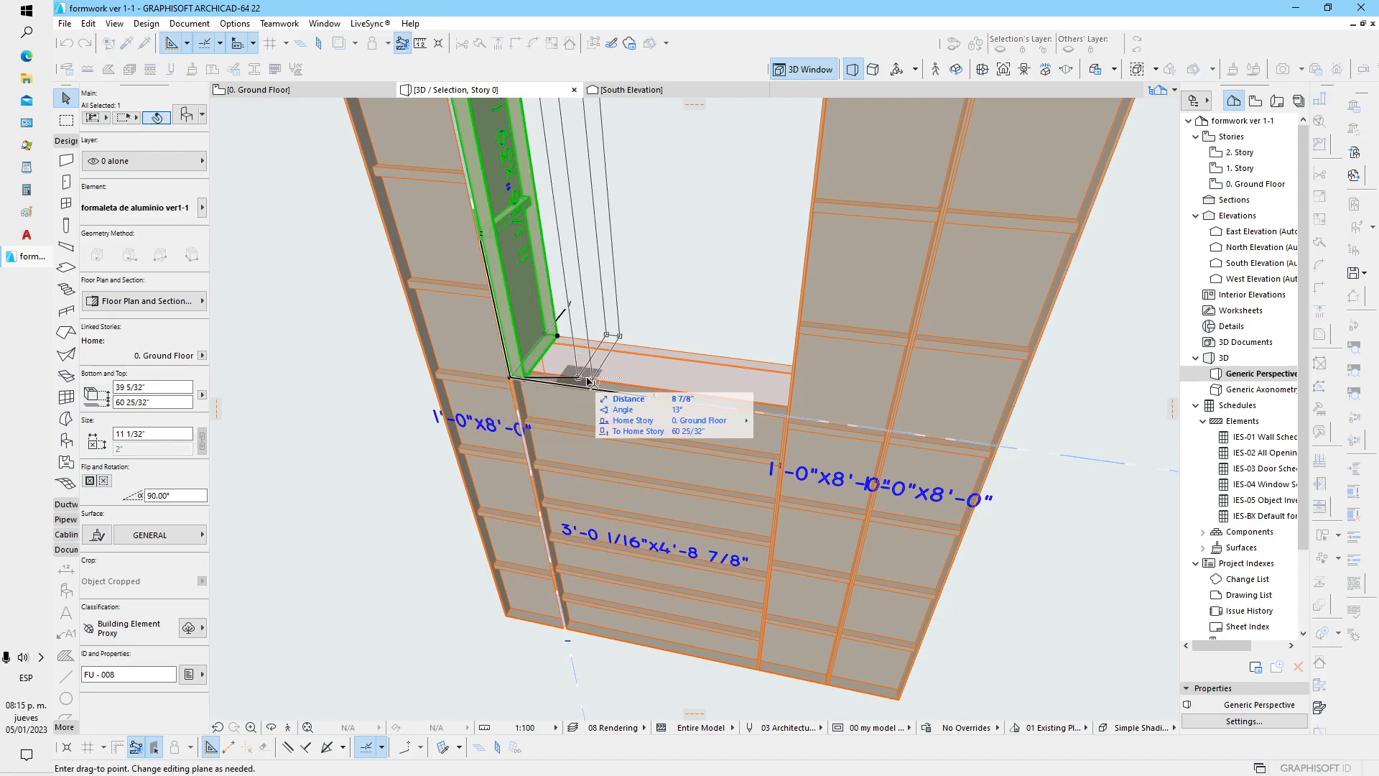
middle_click_drag(614, 383, 733, 307, "shift")
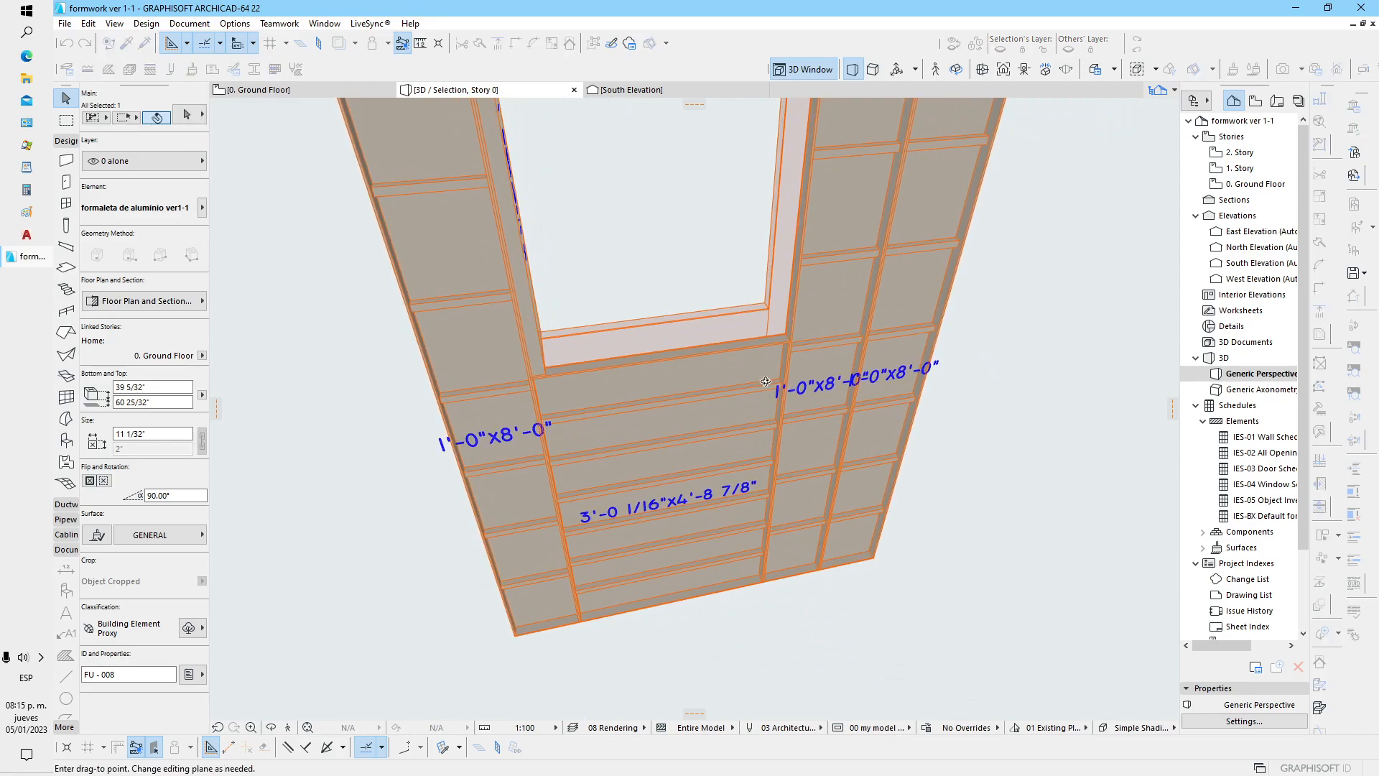
left_click(763, 307)
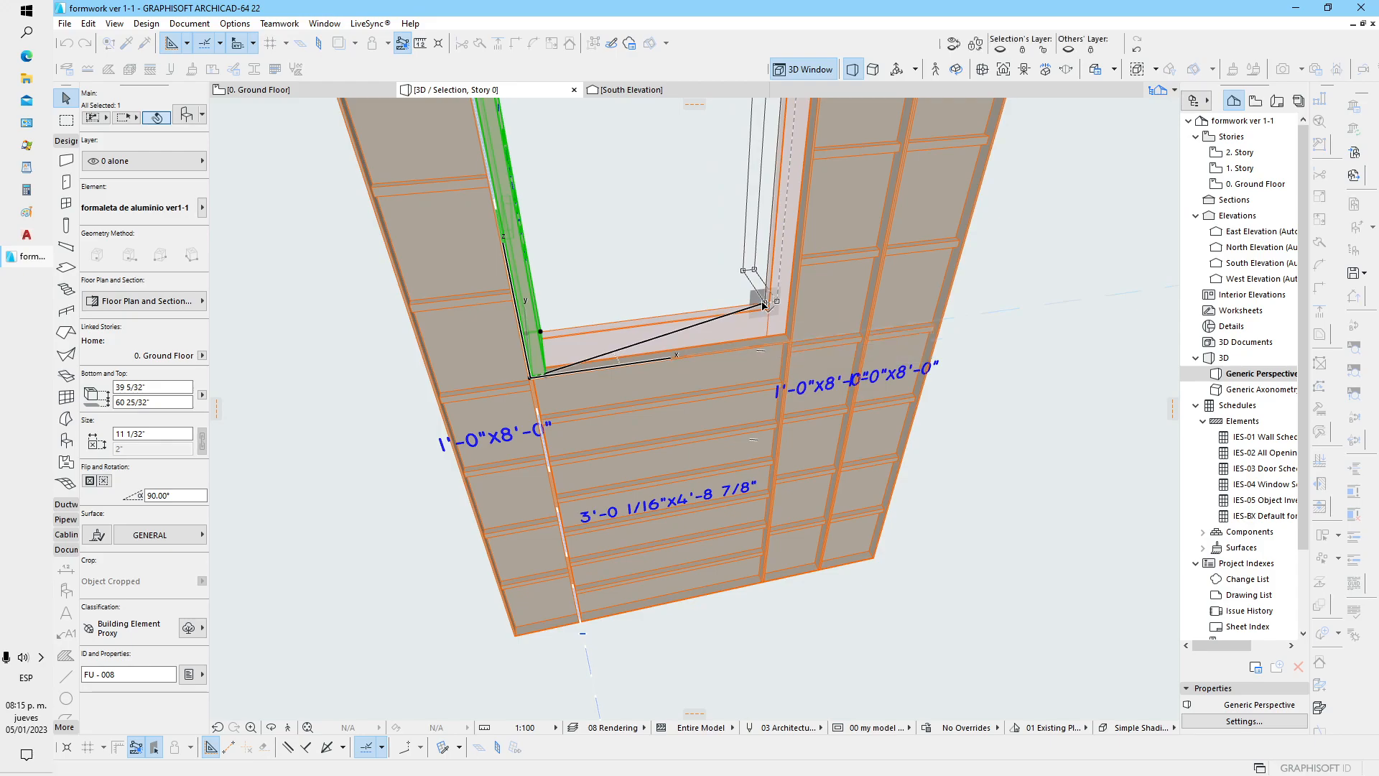
Step: Rotate the copied side panel about its lower corner so it closes the opposite side of the opening
key("ctrl+e")
left_click(762, 306)
left_click(743, 270)
left_click(788, 347)
key("Escape")
Step: Copy the side panel across the window opening from its lower corner to the opposite side's lower corner
middle_click_drag(830, 439, 604, 450, "shift")
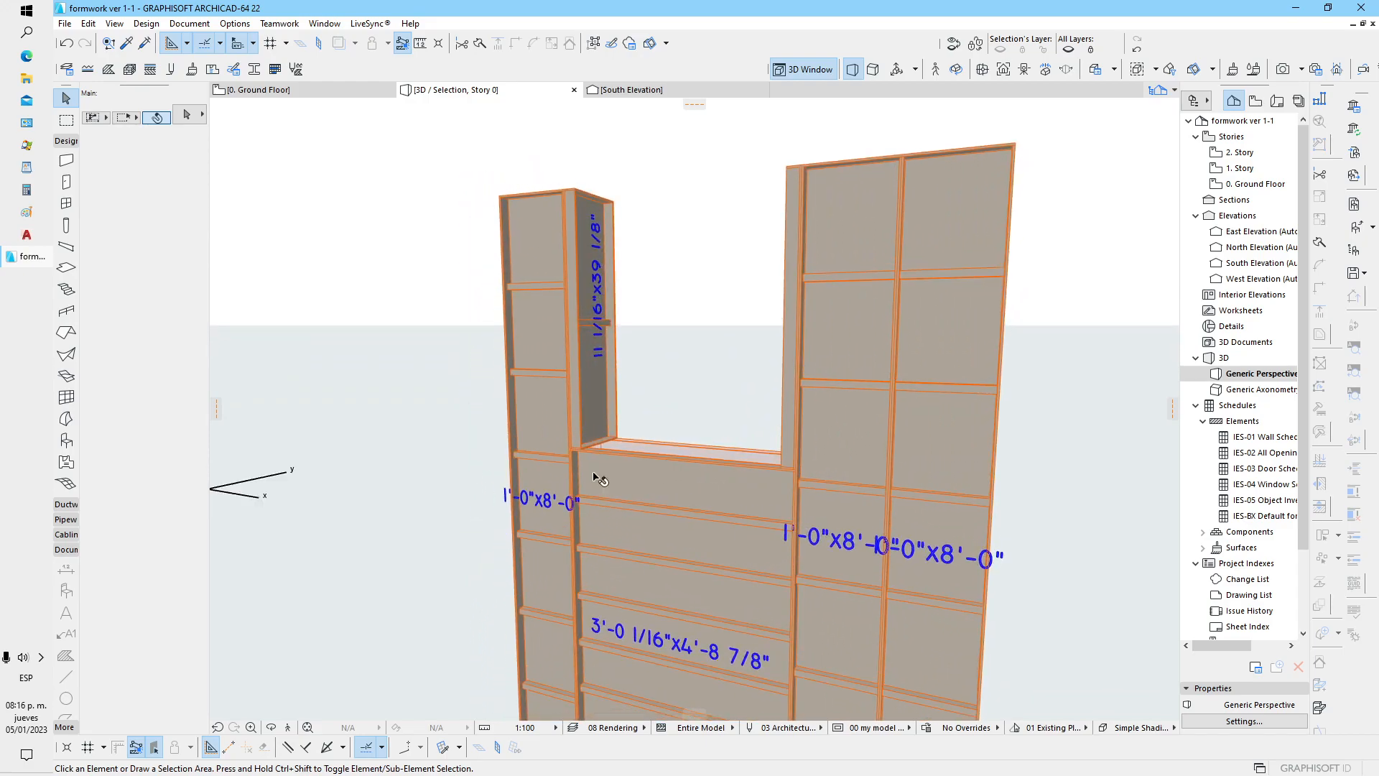
middle_click_drag(707, 463, 761, 544, "shift")
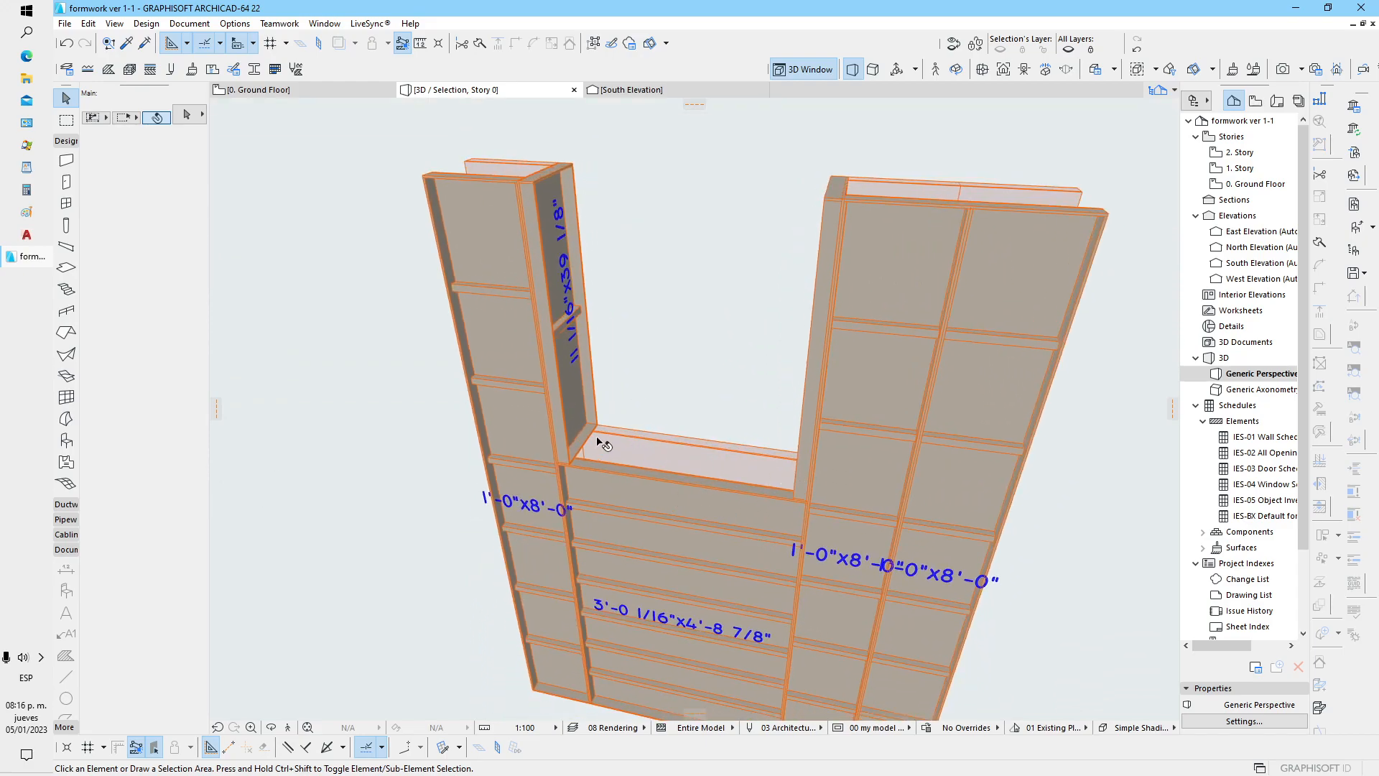
left_click(578, 438)
key("ctrl+d")
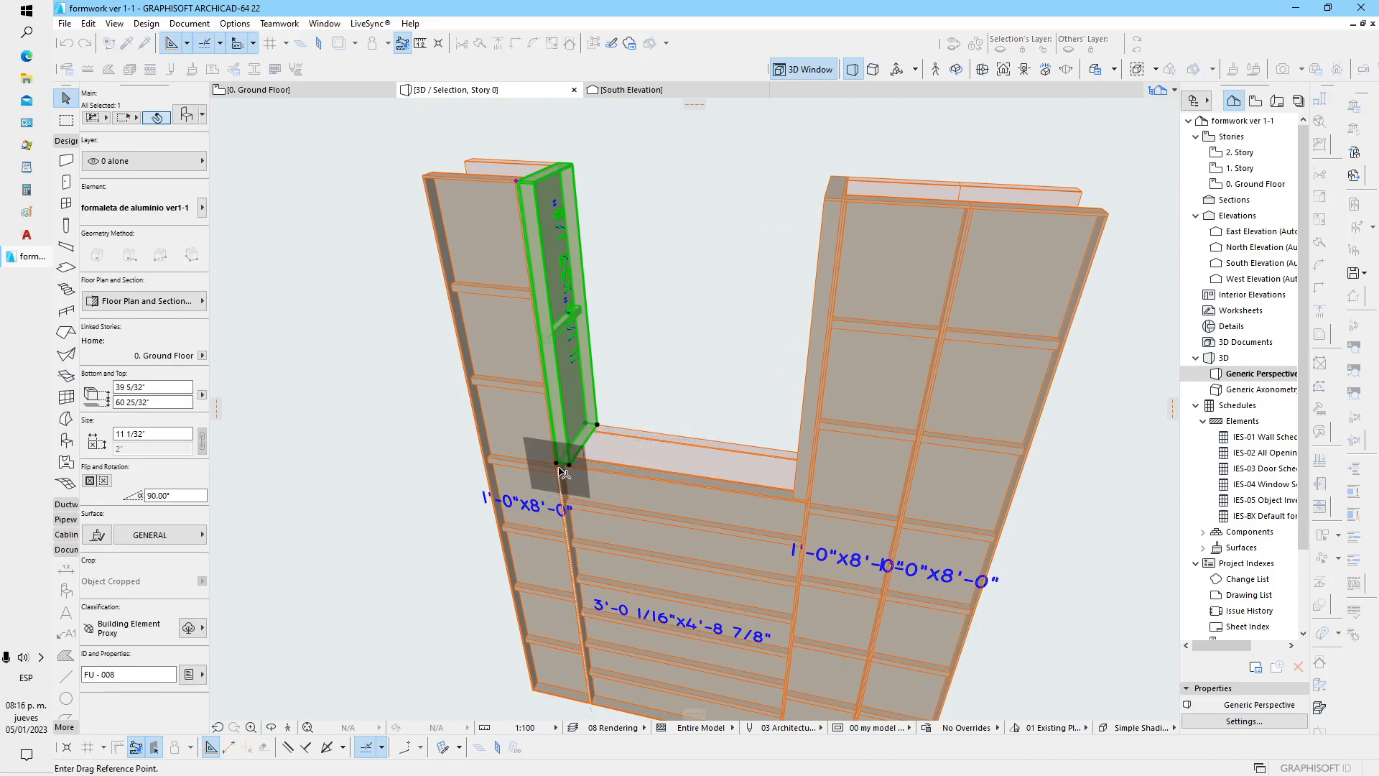
left_click(557, 464)
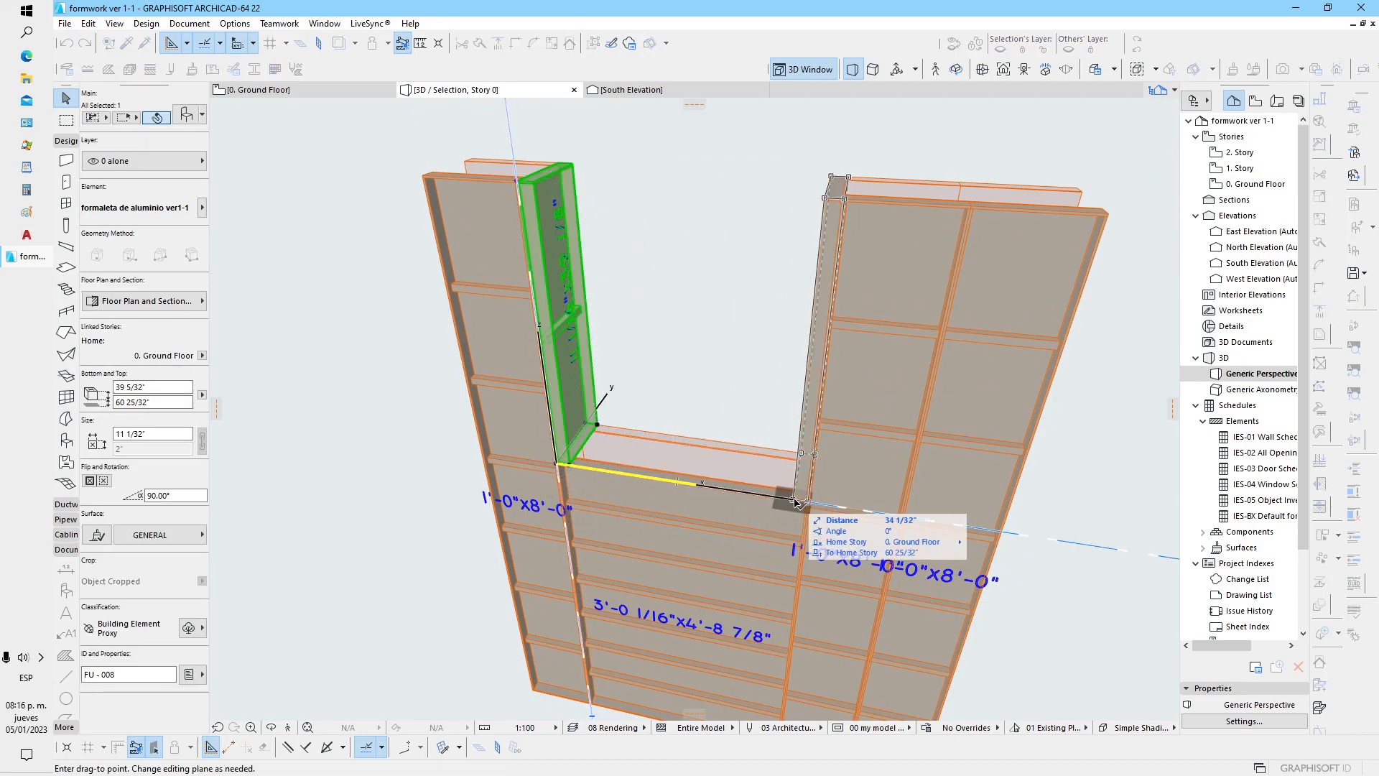
left_click(795, 501)
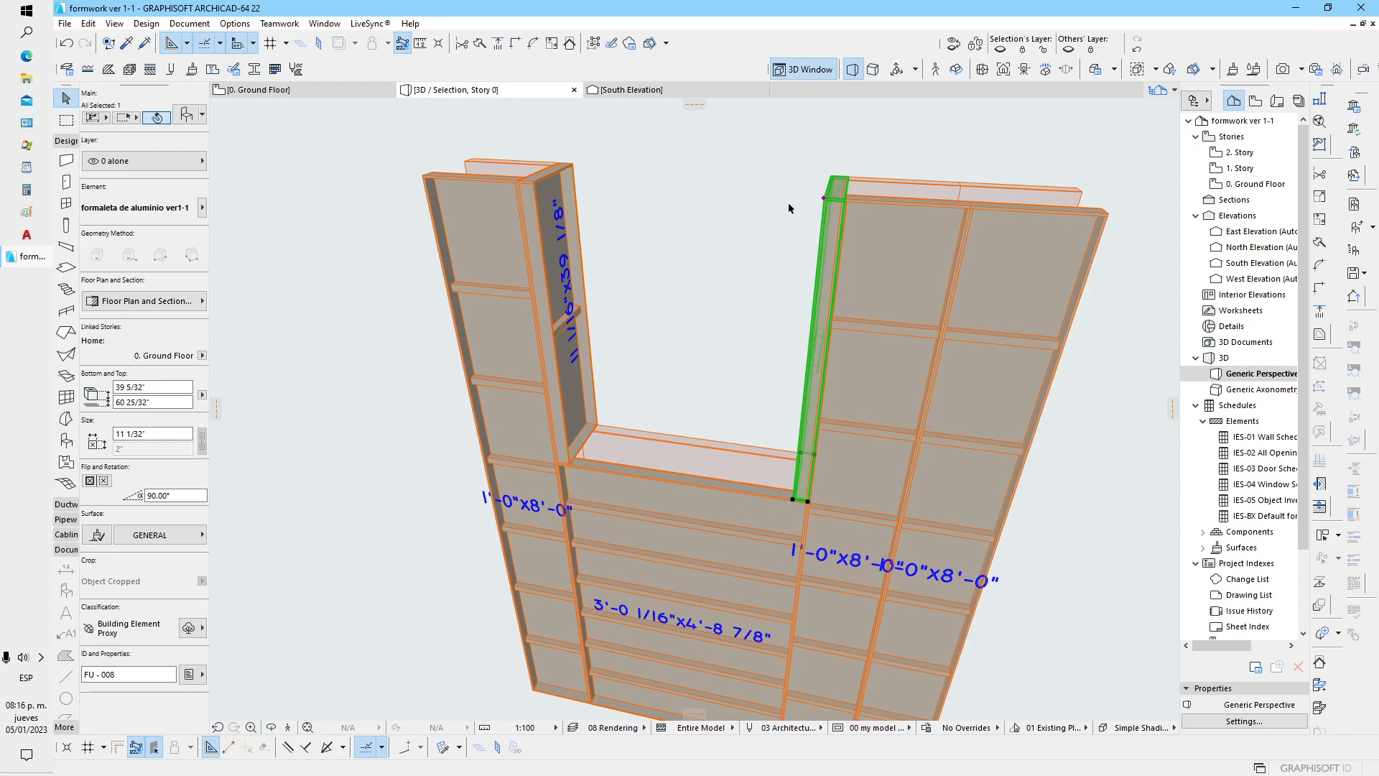
Step: Lay the copied panel flat across the bottom of the opening by turning on its ceiling option, checking it in the 3D preview
left_click(188, 114)
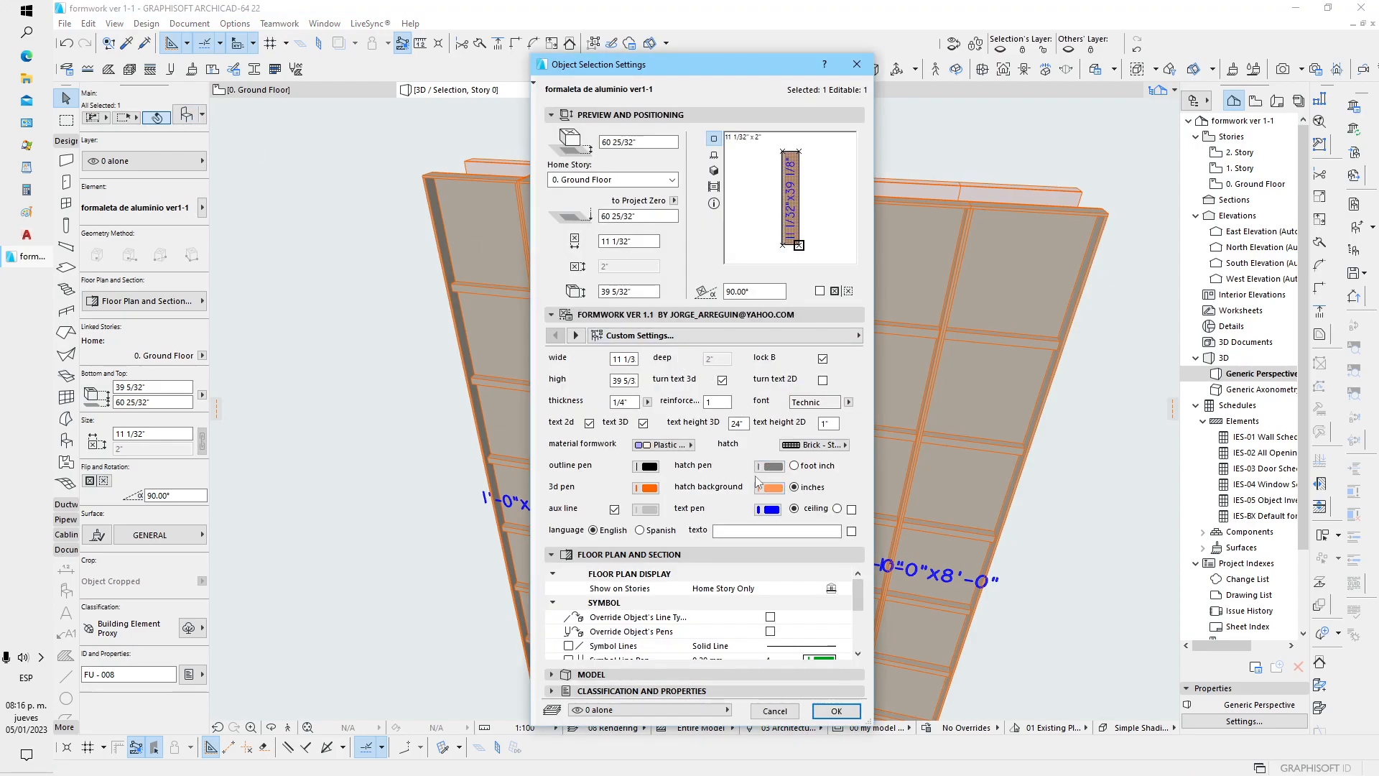
left_click(851, 510)
left_click(714, 170)
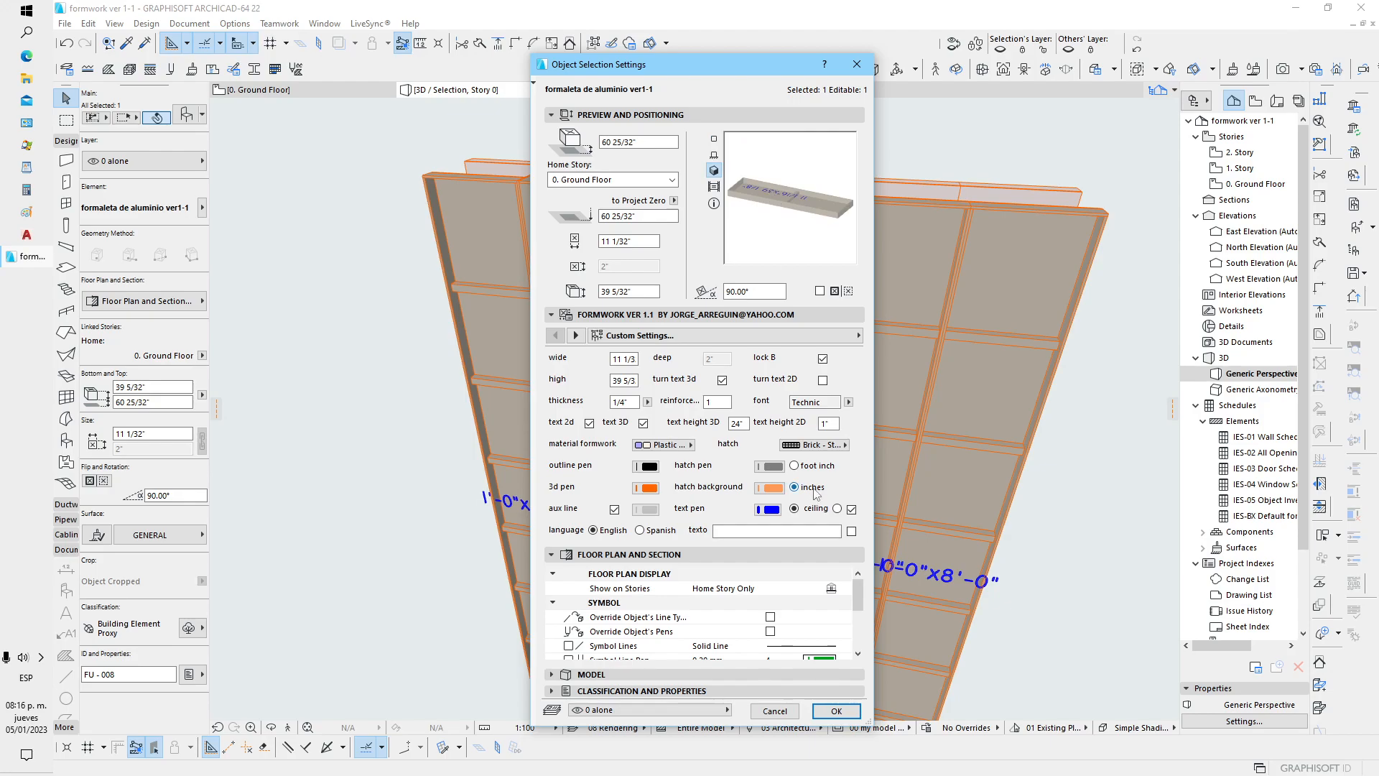
left_click(852, 510)
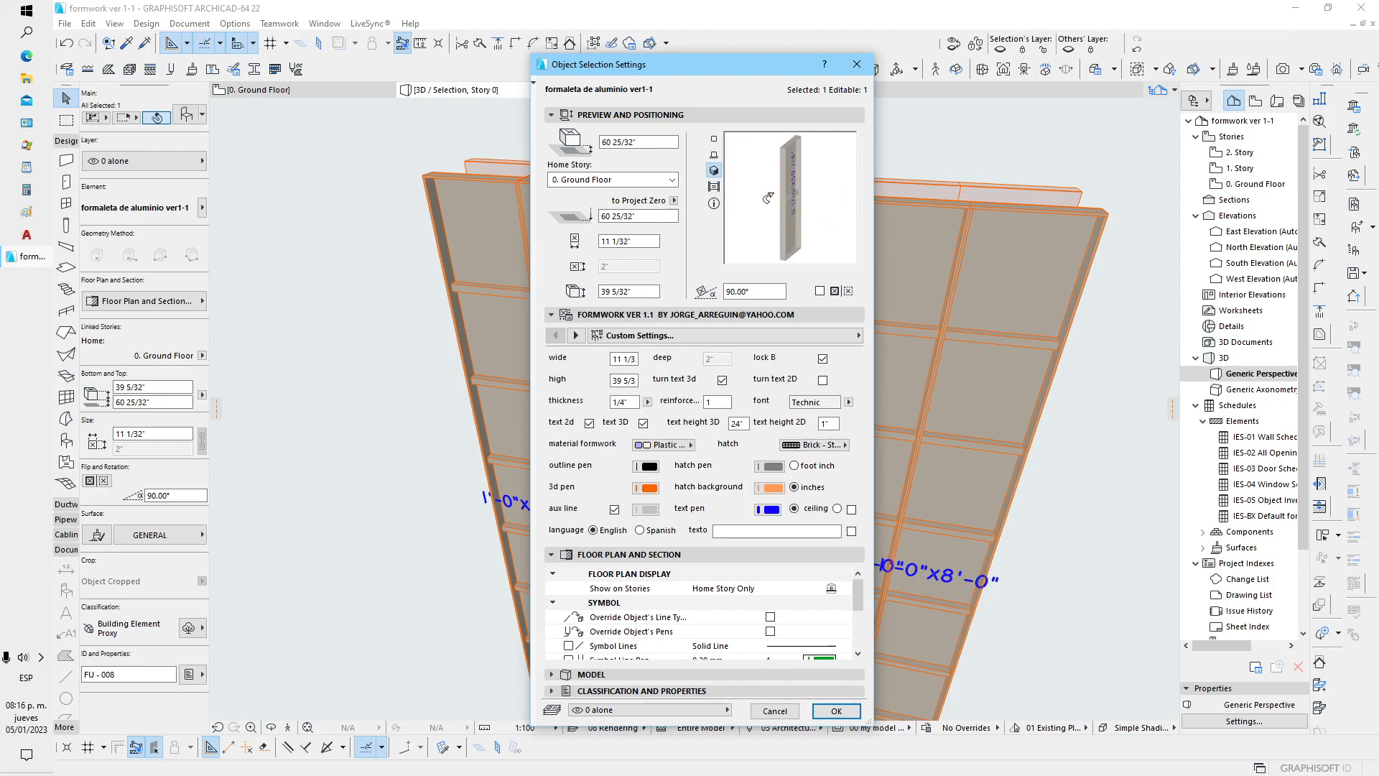
left_click(851, 509)
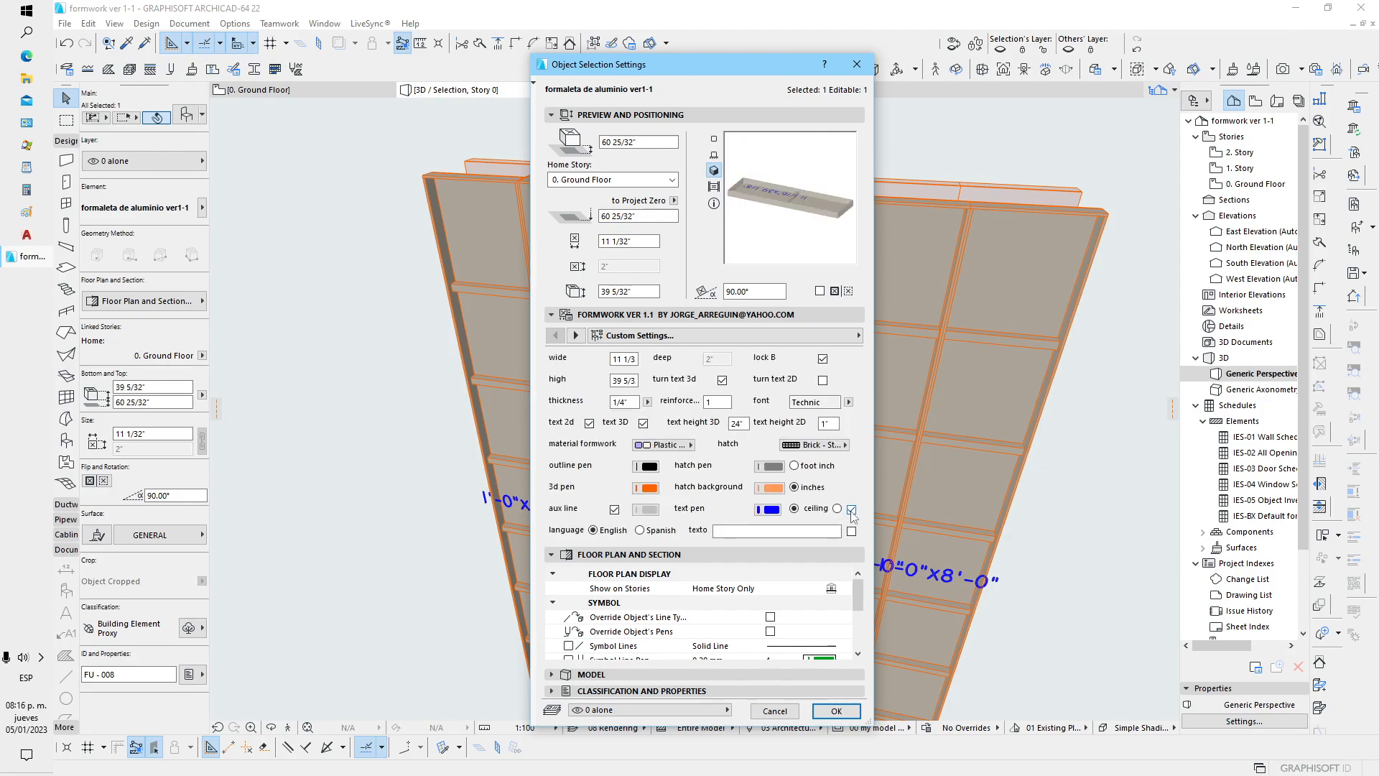
left_click(835, 710)
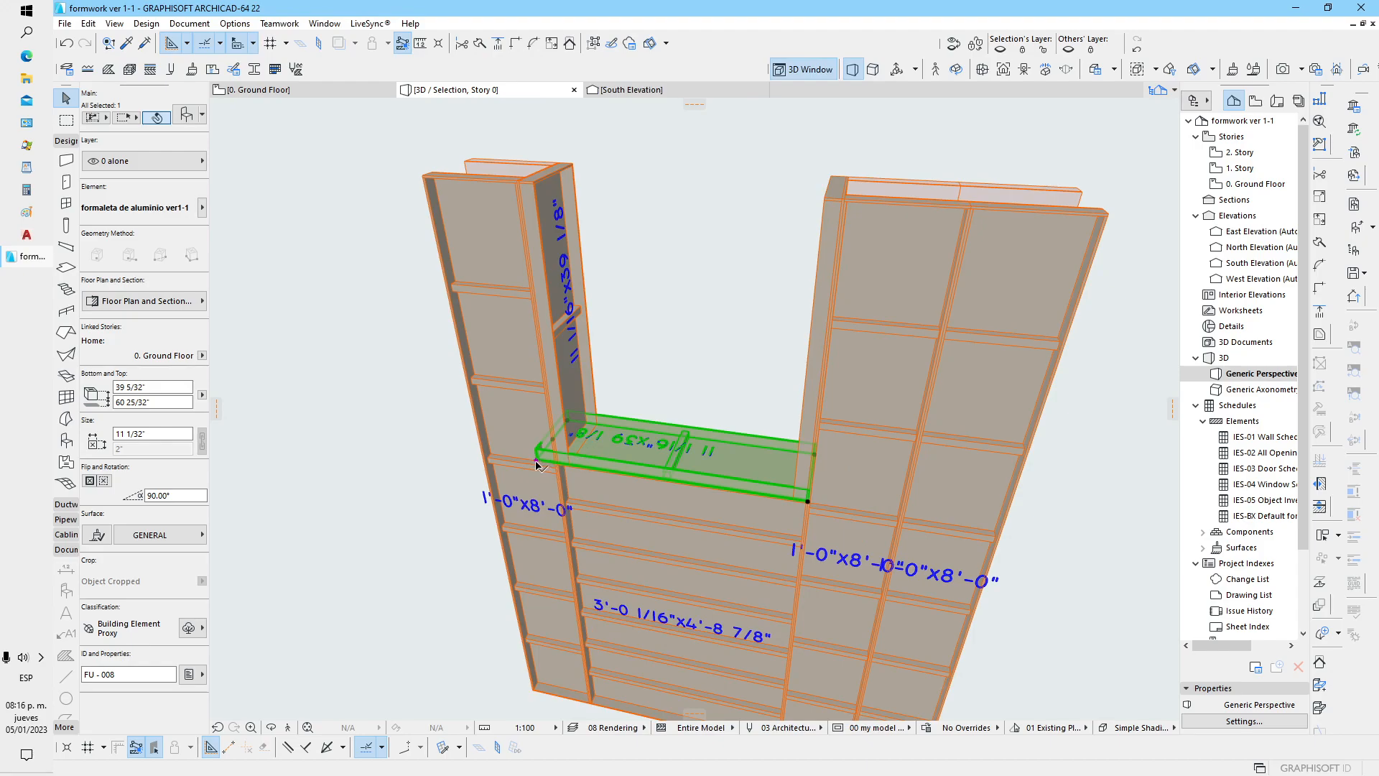
Step: Shorten the flat sill panel to 34 1/32" so its end meets the edge of the opening
left_click(536, 460)
left_click(597, 435)
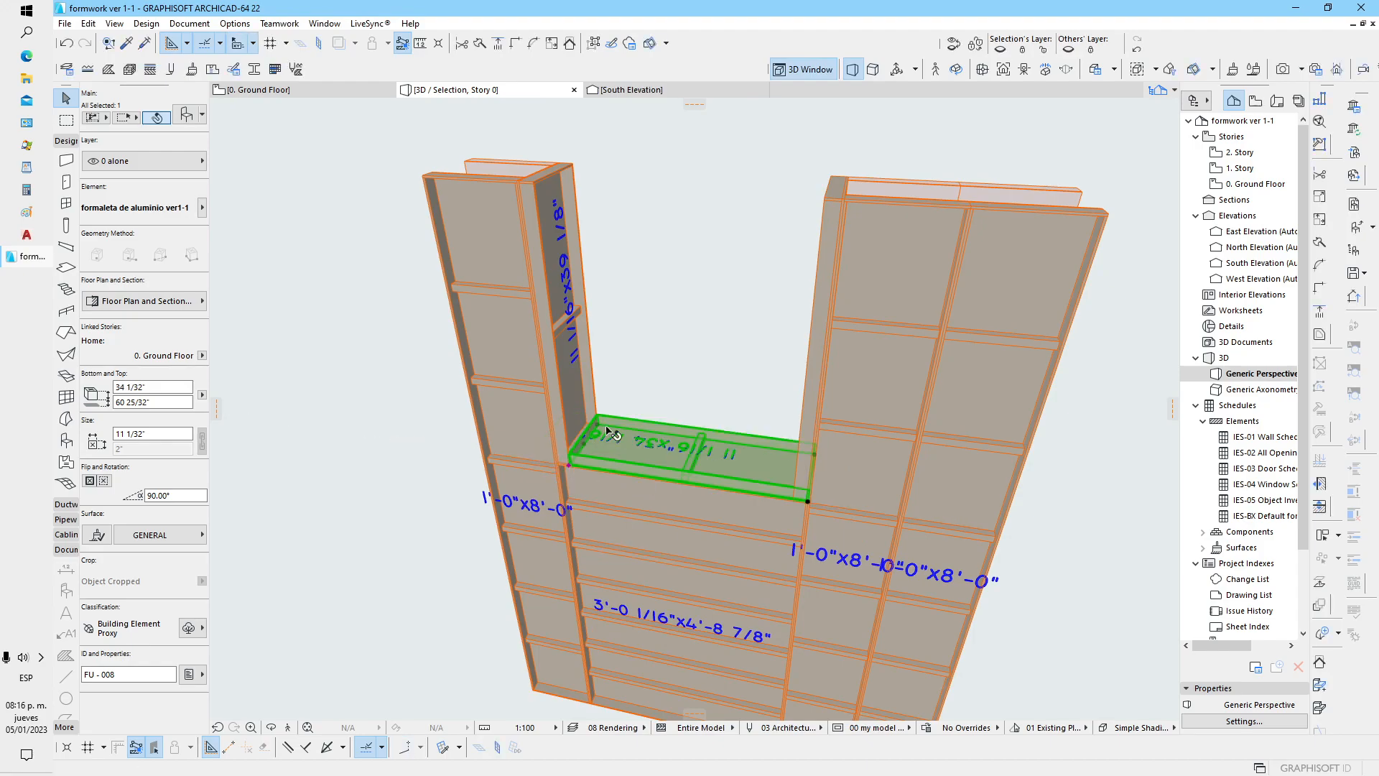
left_click(665, 367)
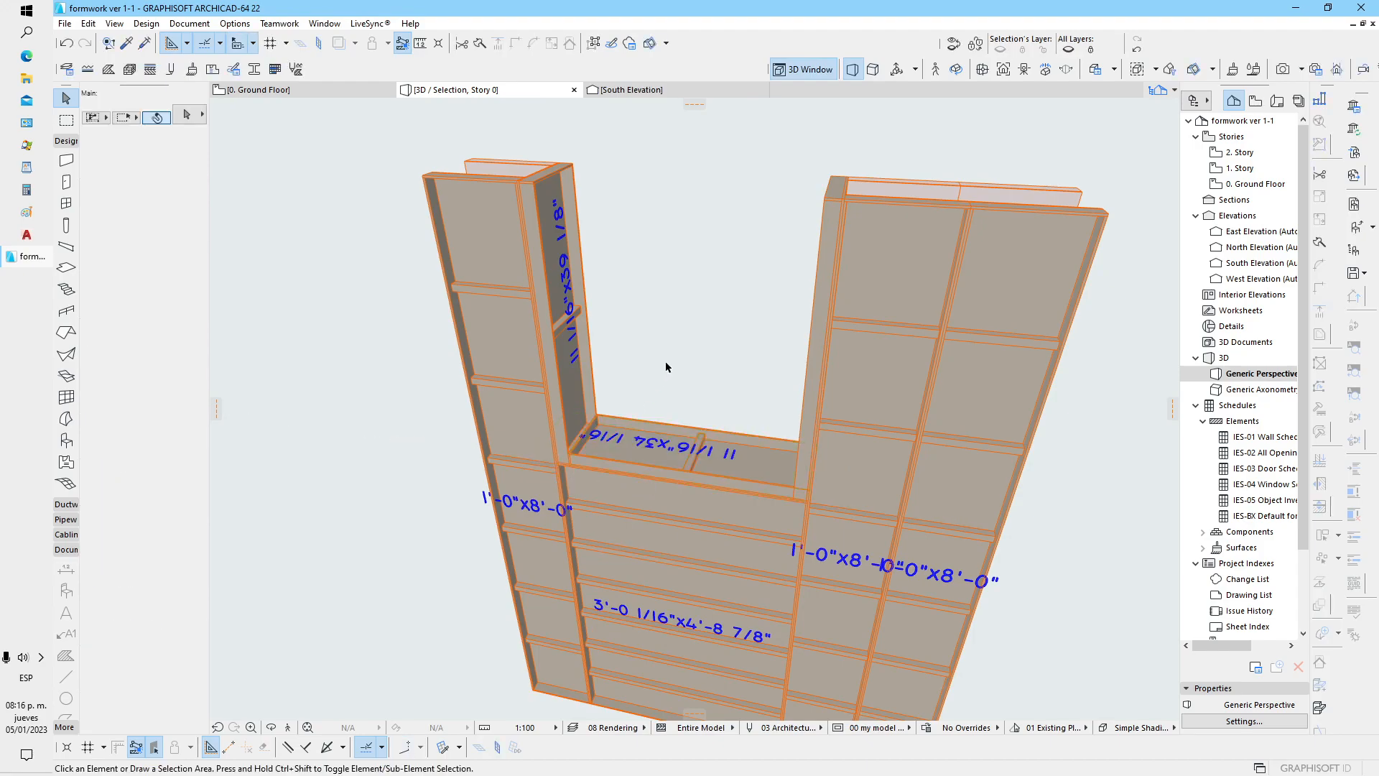
Step: Shift the sill panel to the far side panel's inner face and shorten it to 32 1/32" to fit between both side panels
left_click(650, 446)
scroll(793, 512, "up", 2)
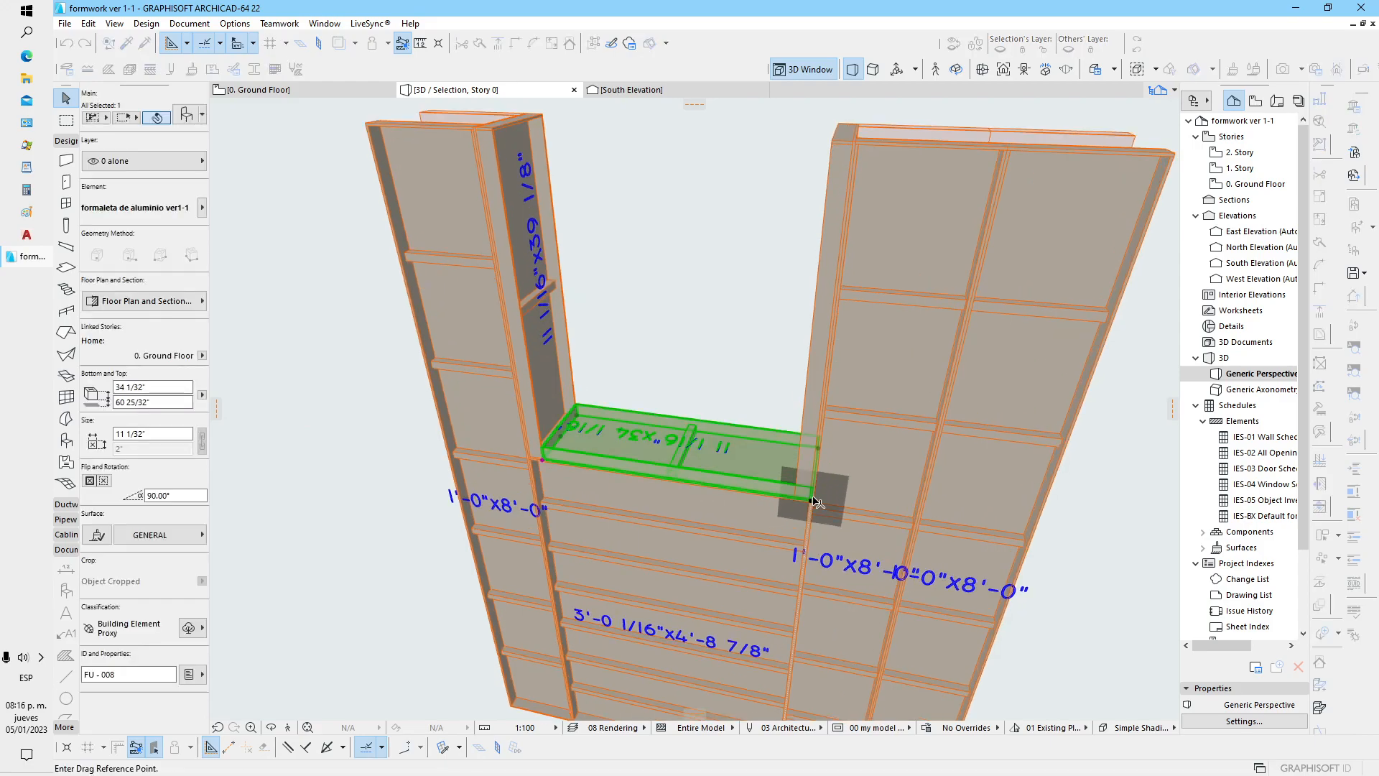
left_click(812, 500)
left_click(794, 498)
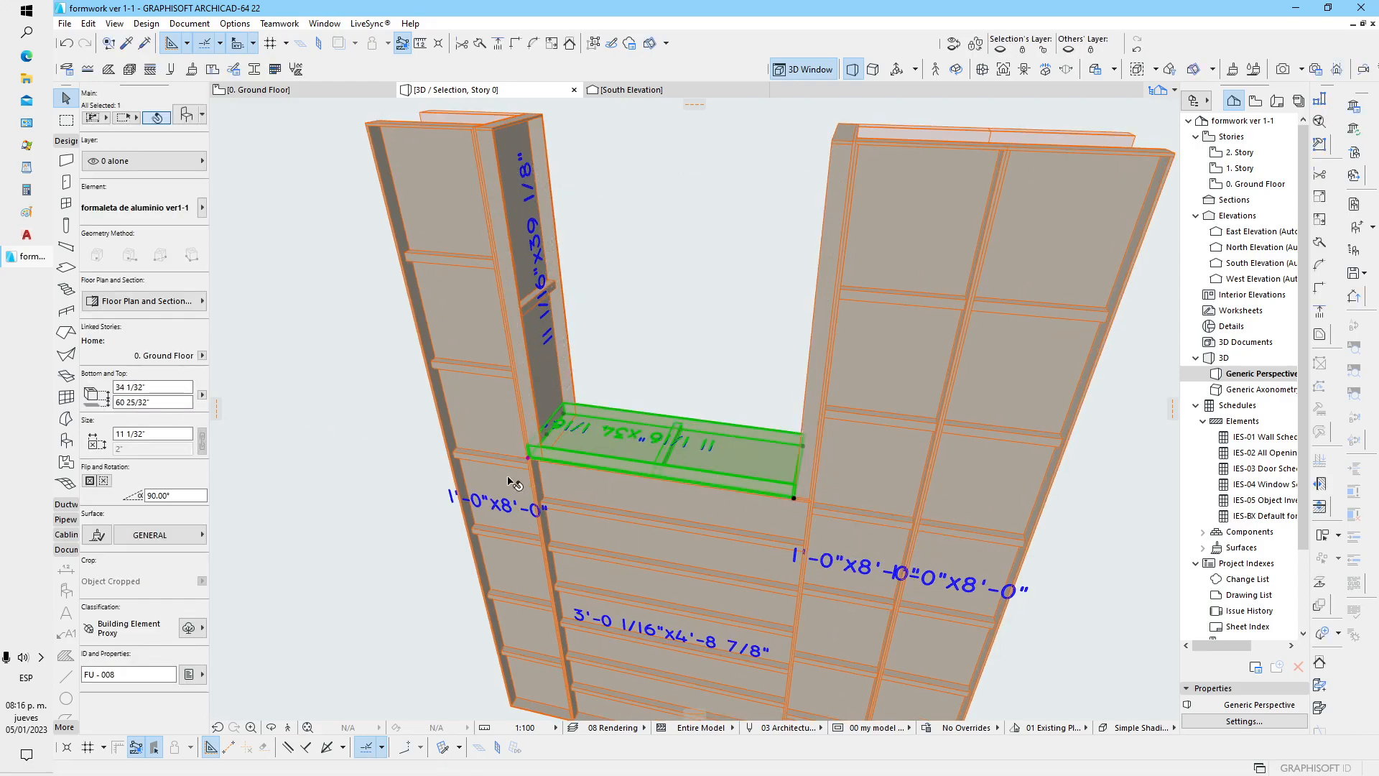
left_click(529, 460)
left_click(542, 458)
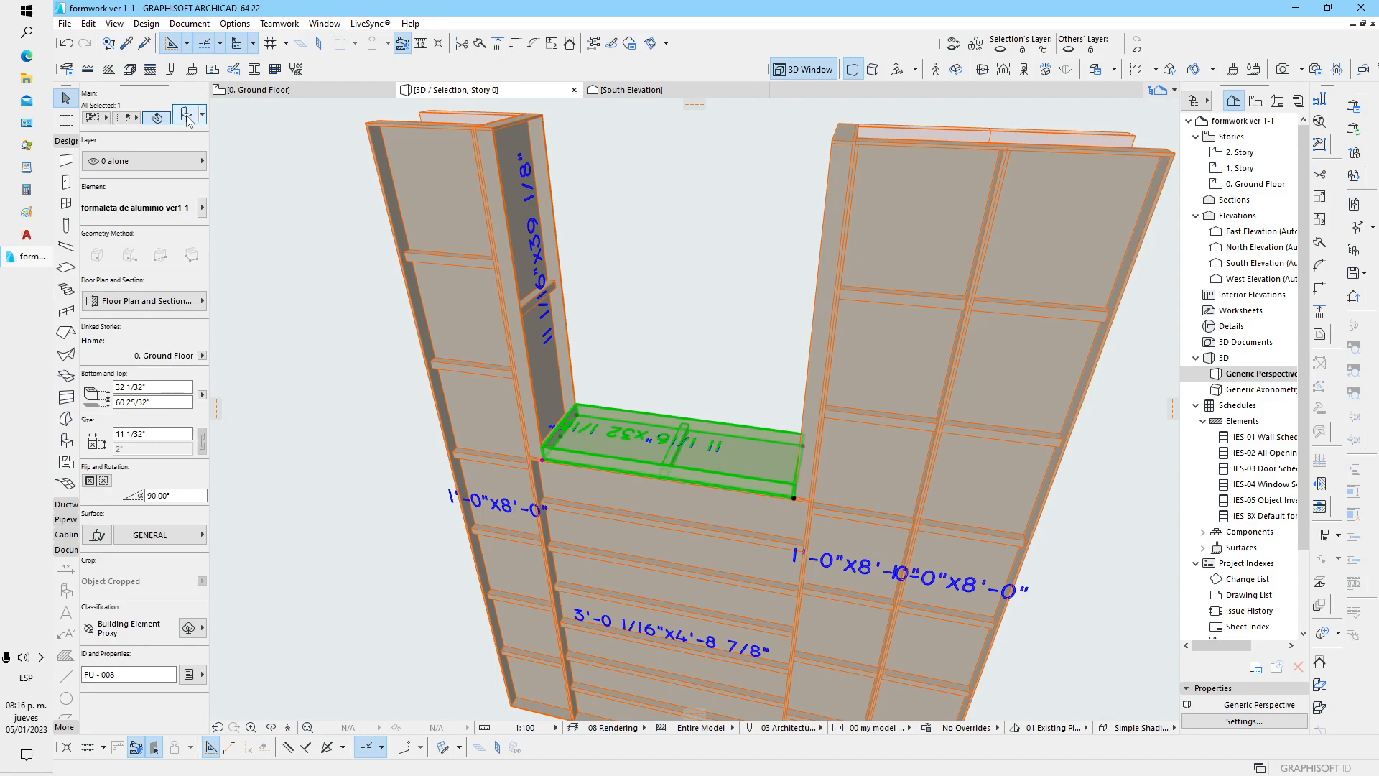
double_click(630, 449)
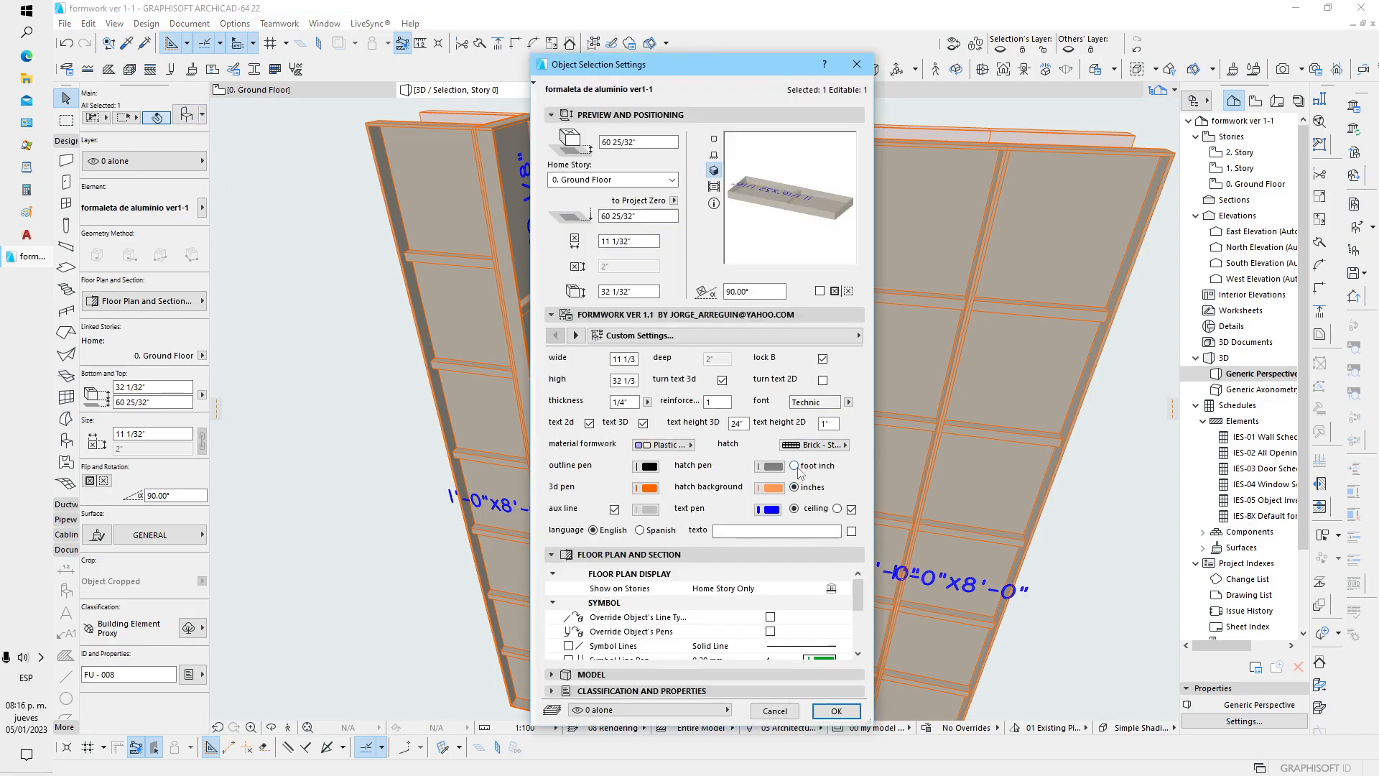
left_click(836, 709)
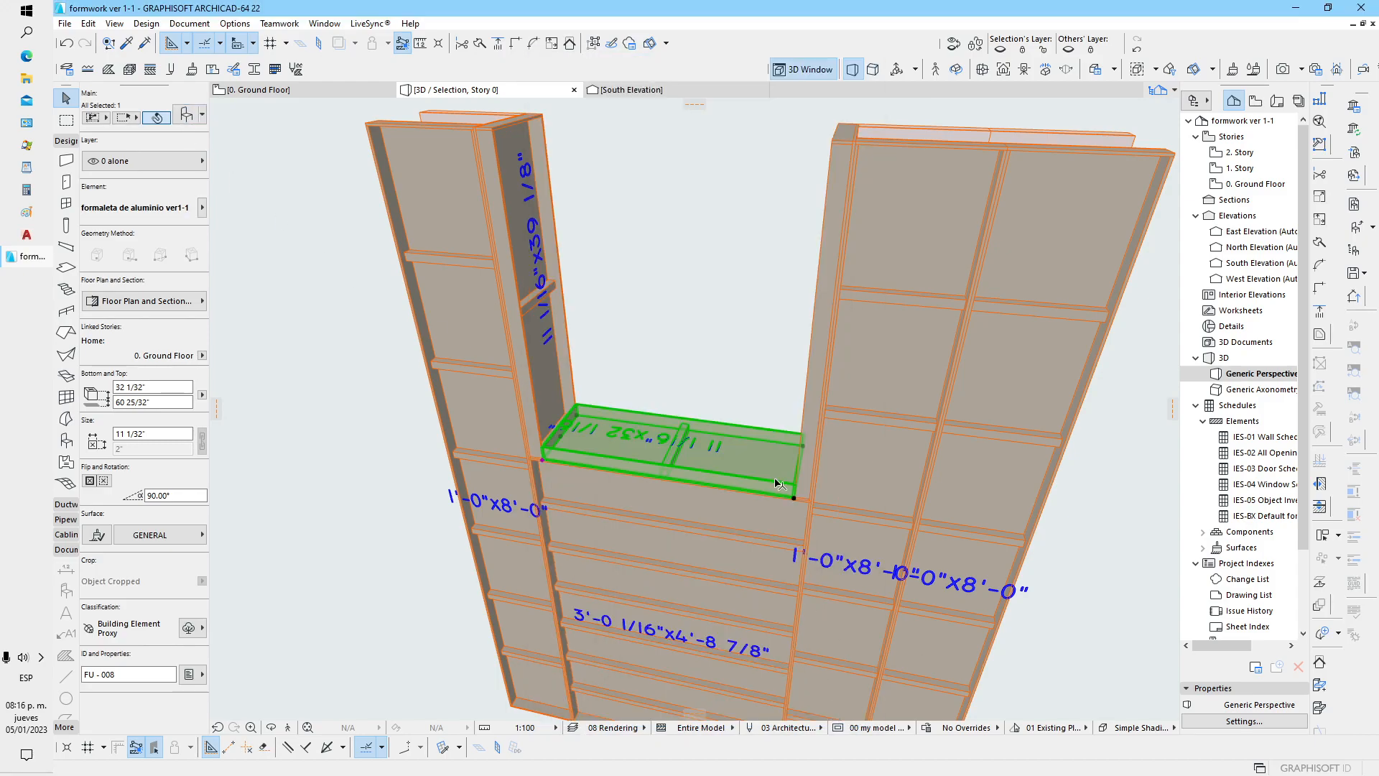
left_click(721, 307)
Step: In the ground floor plan, change the sill panel's hatch to the Background fill
key("F2")
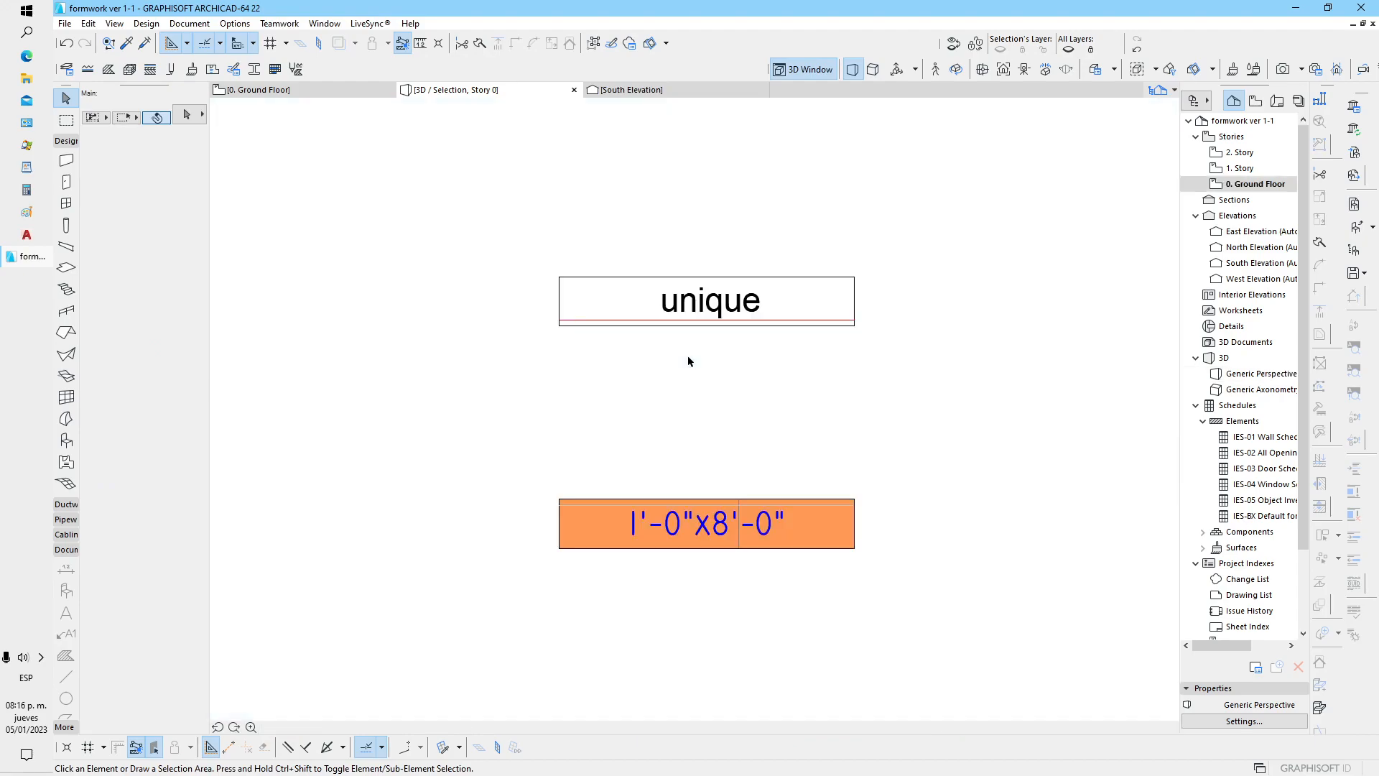
middle_click_drag(471, 409, 890, 391)
scroll(631, 418, "down", 3)
scroll(646, 430, "down", 2)
middle_click_drag(426, 443, 505, 451)
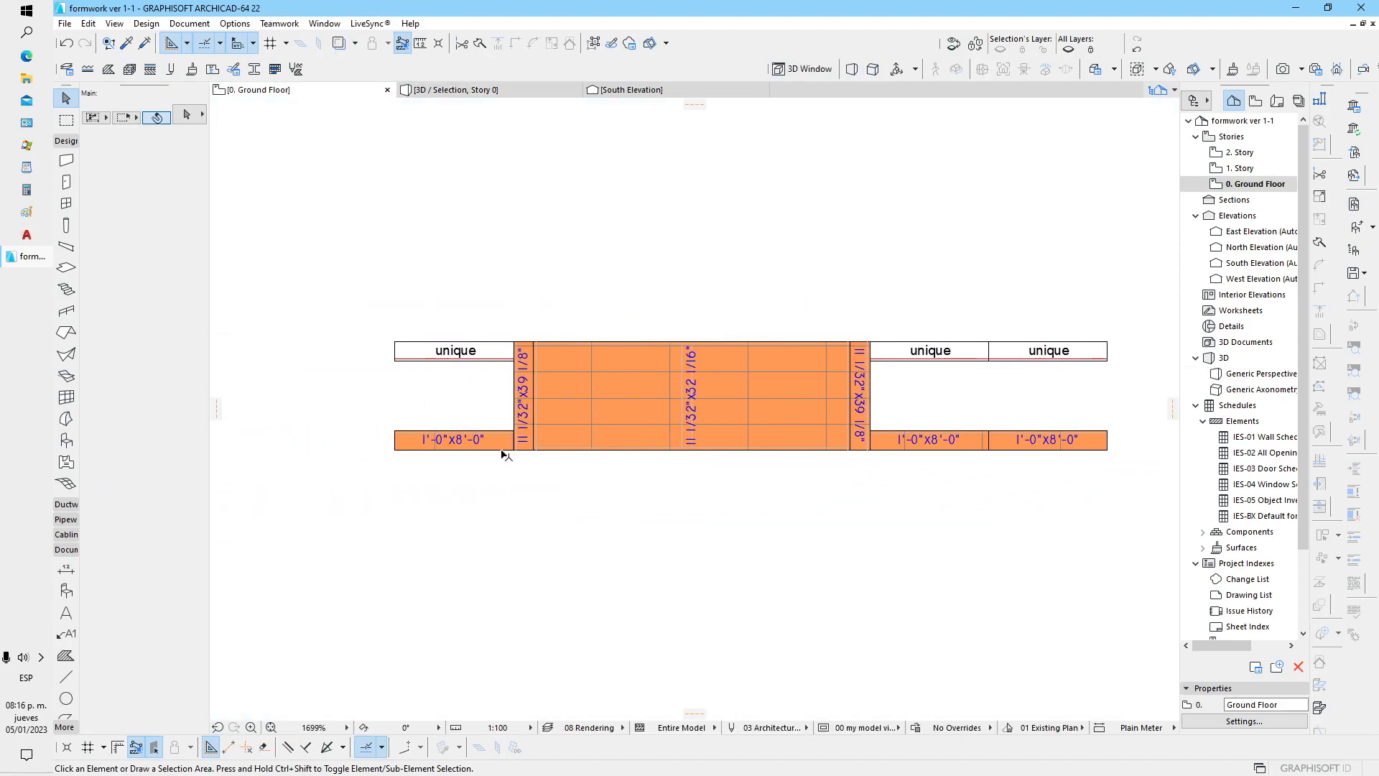
left_click(612, 422)
scroll(650, 489, "up", 1)
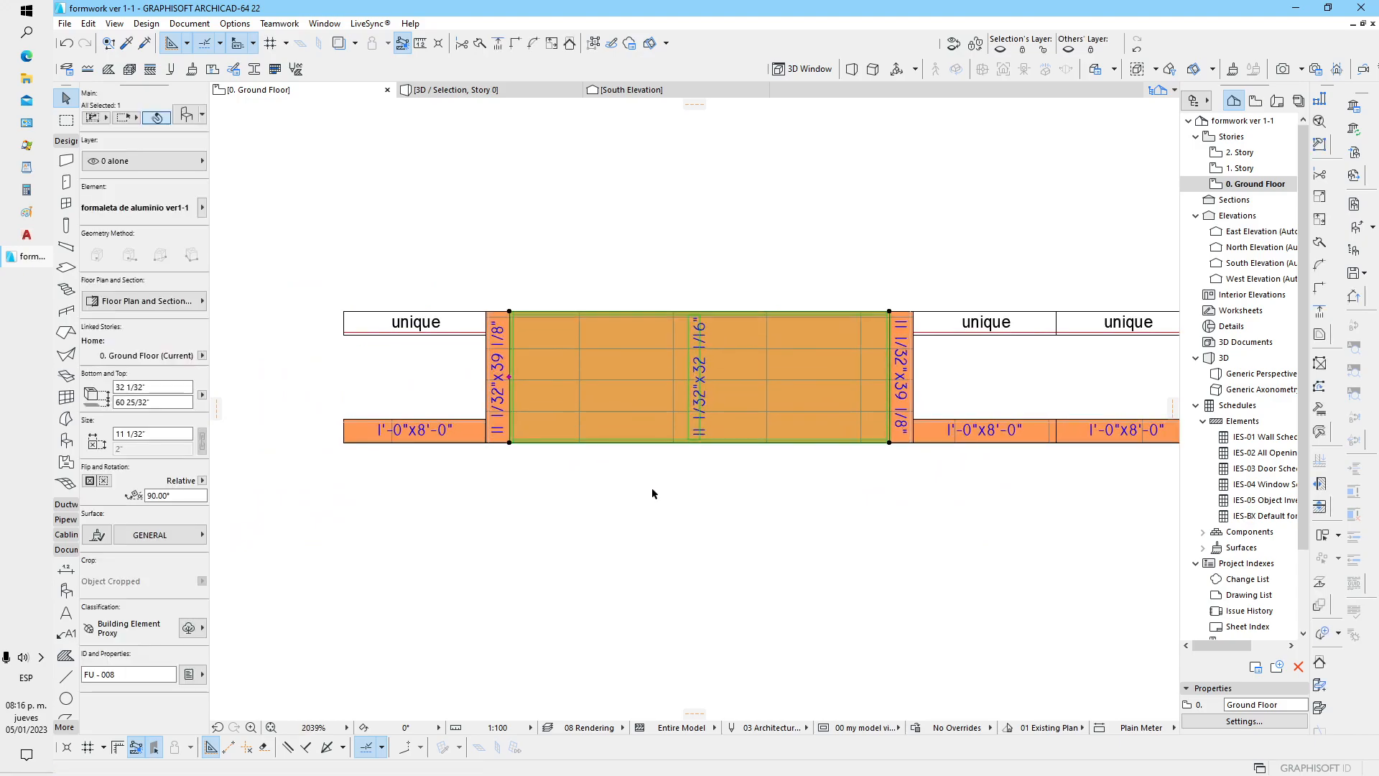
left_click(186, 115)
left_click(814, 445)
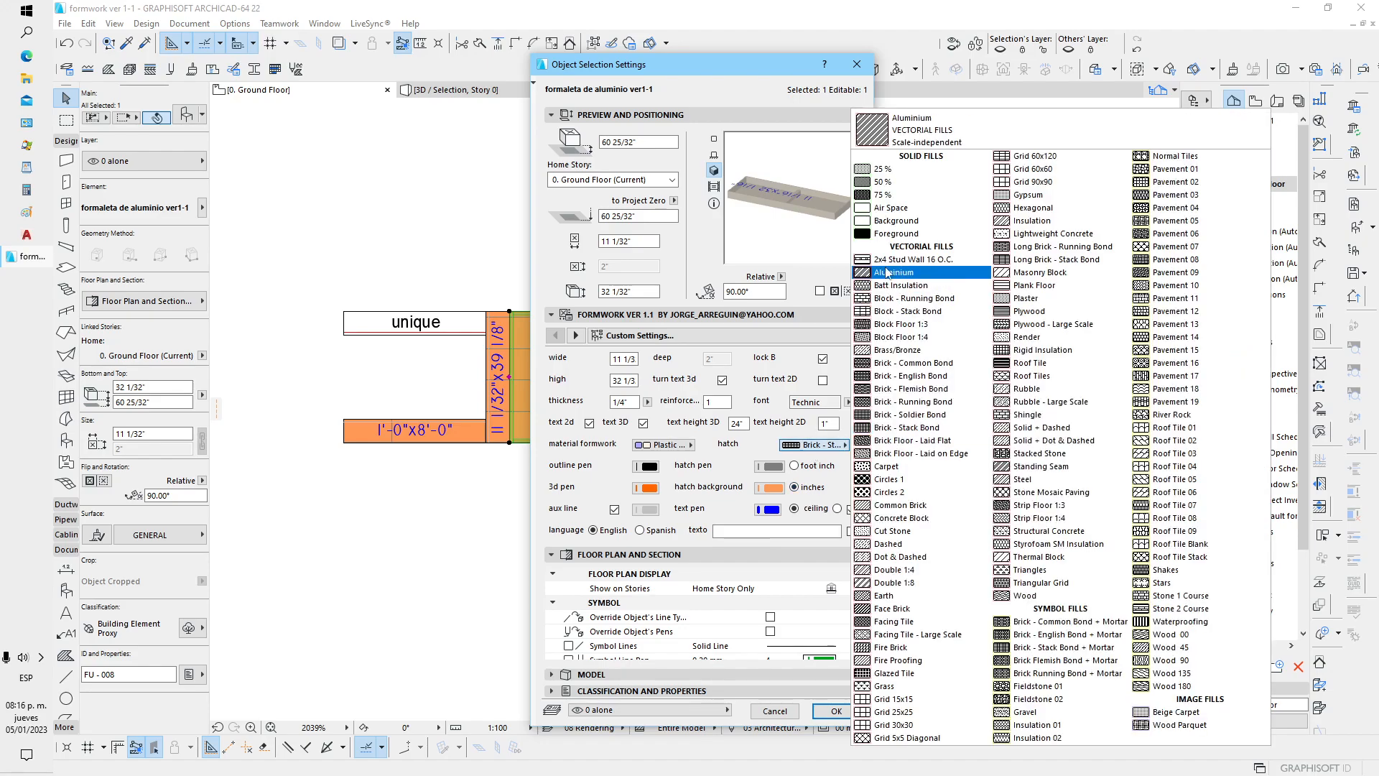
left_click(890, 222)
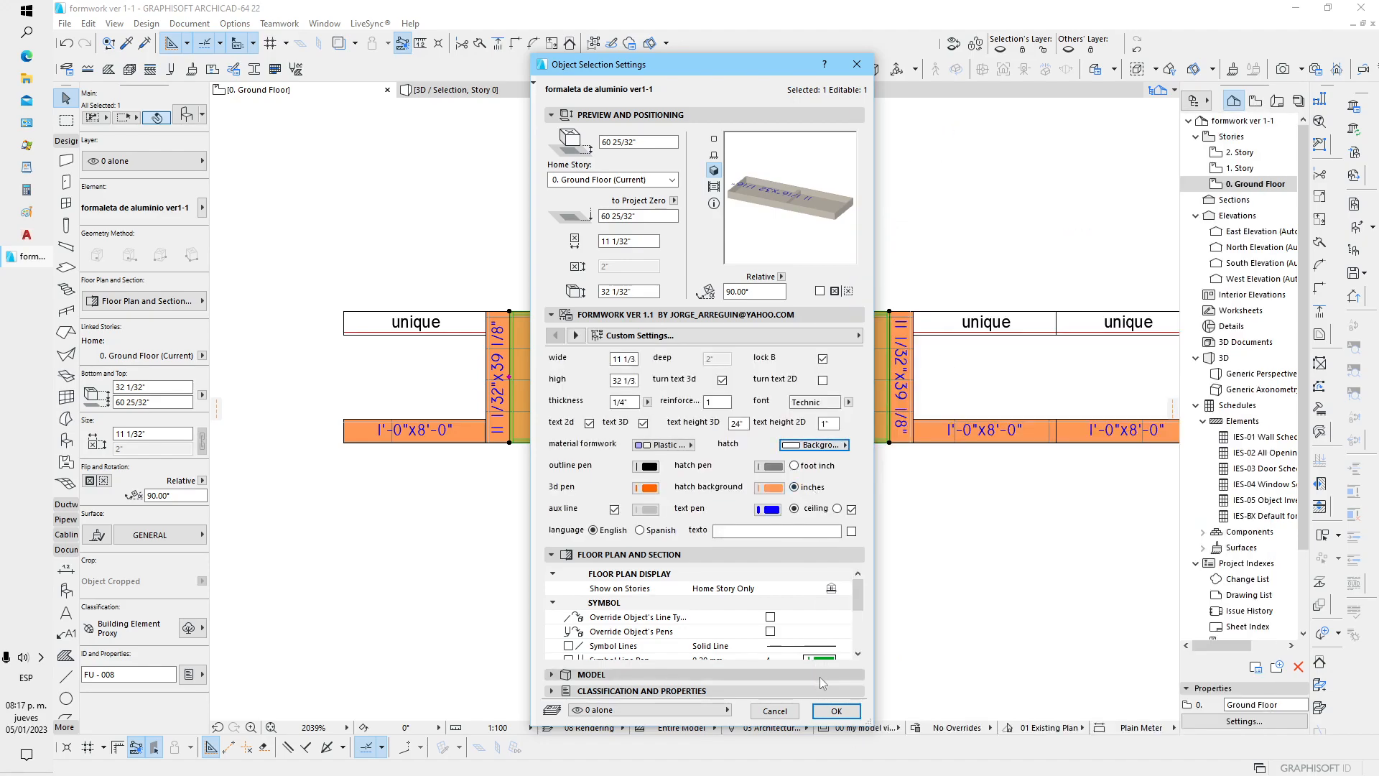
left_click(836, 710)
left_click(739, 569)
left_click(666, 410)
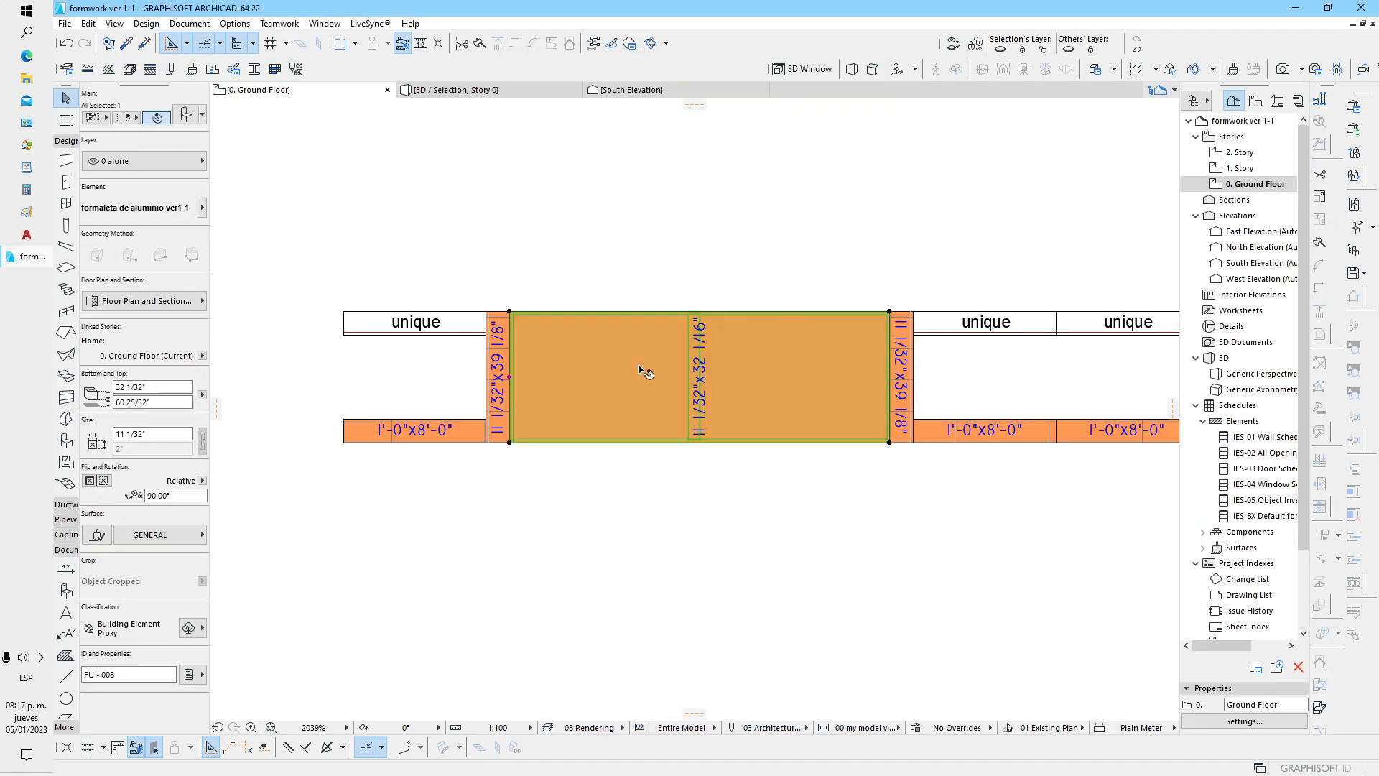
scroll(630, 400, "up", 3)
left_click(563, 191)
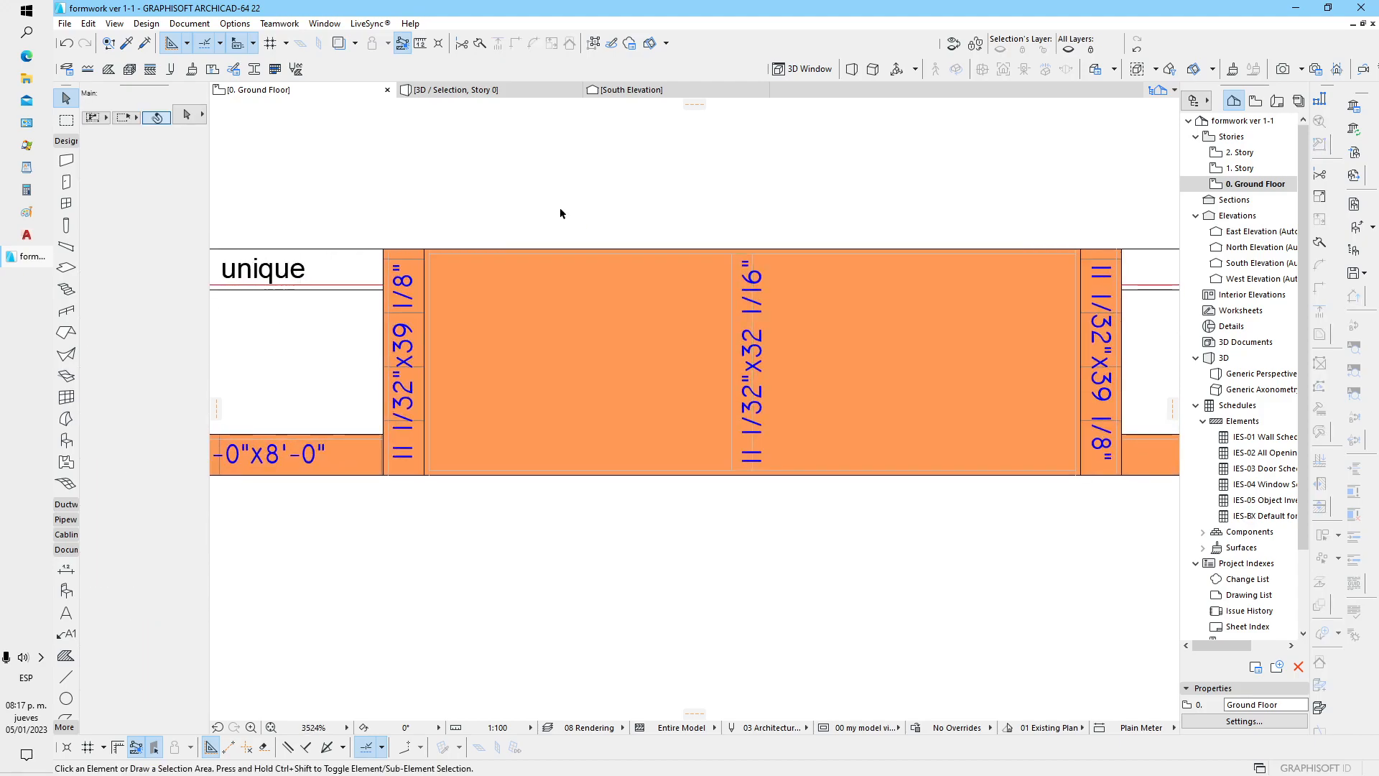
Step: Back in the 3D view, shorten the side panels on both sides of the opening to a matching height of 31 1/16"
scroll(561, 212, "down", 5)
key("F5")
left_click_drag(576, 475, 649, 453)
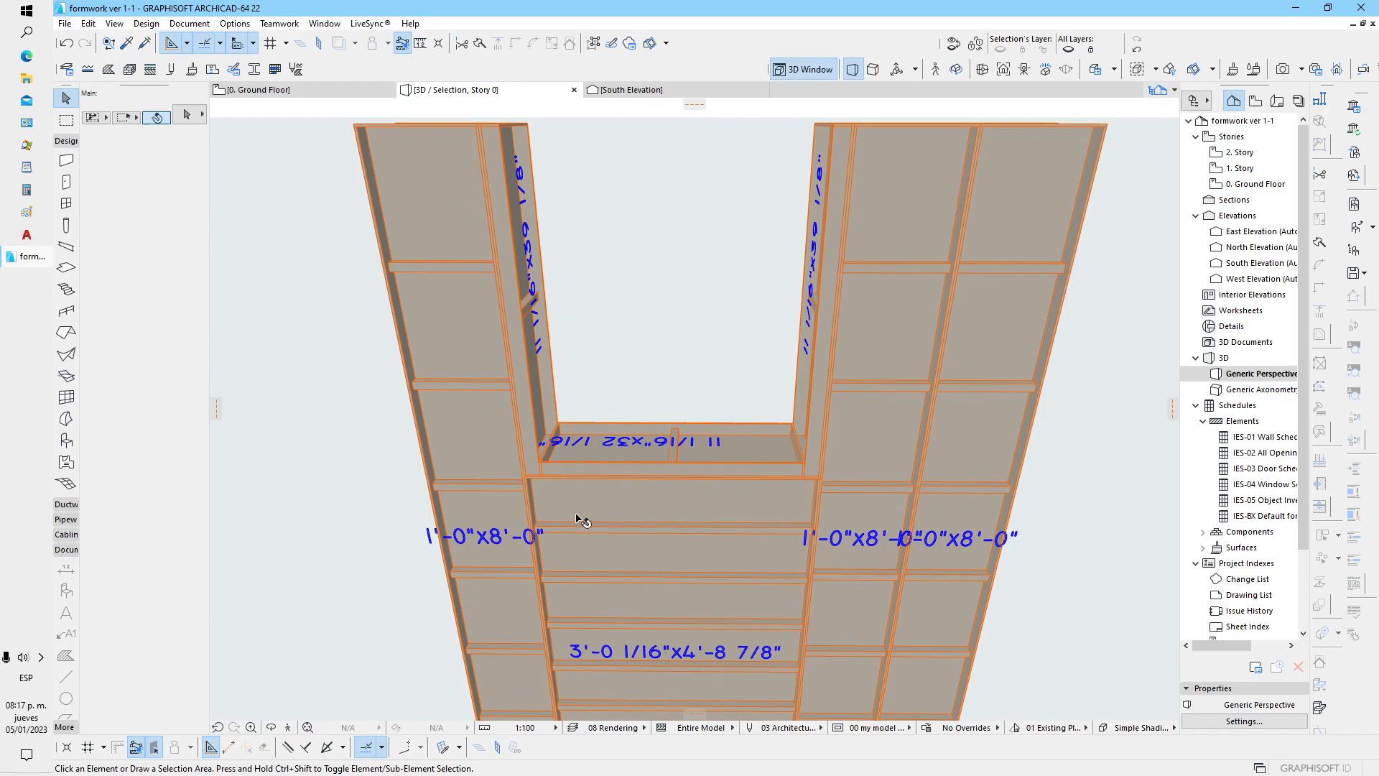
middle_click_drag(658, 437, 624, 459, "shift")
middle_click_drag(555, 257, 574, 363)
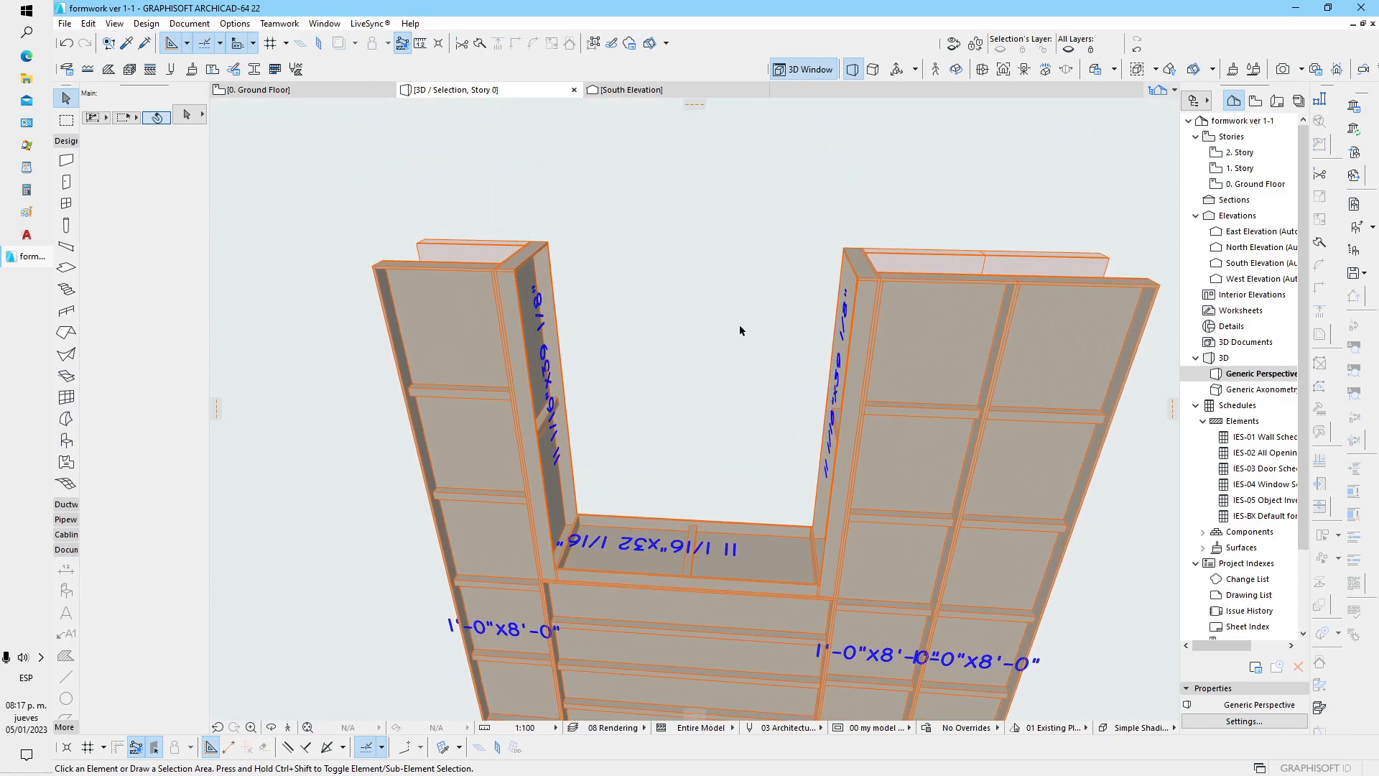
scroll(738, 323, "down", 5)
left_click(747, 291)
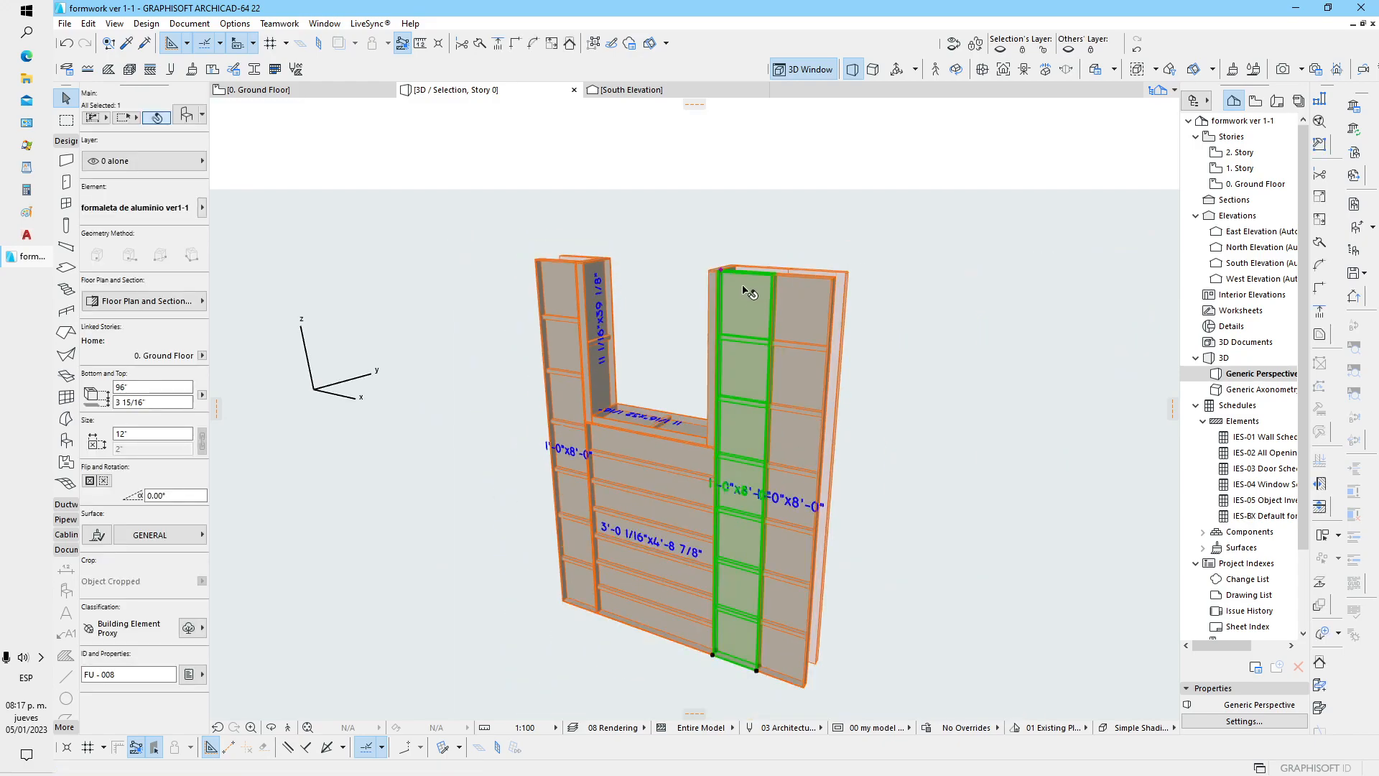
scroll(693, 280, "up", 5)
scroll(700, 273, "down", 3)
left_click(730, 259)
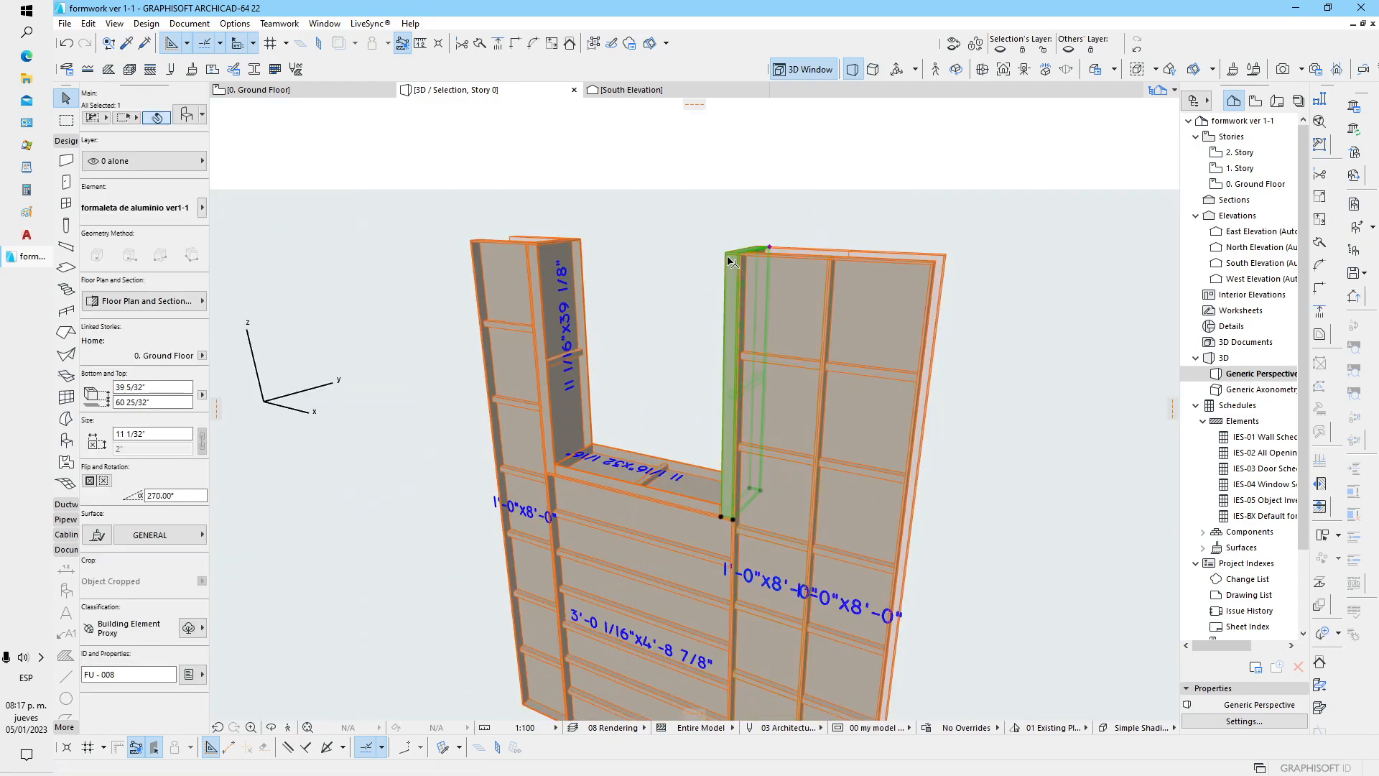
left_click(768, 248)
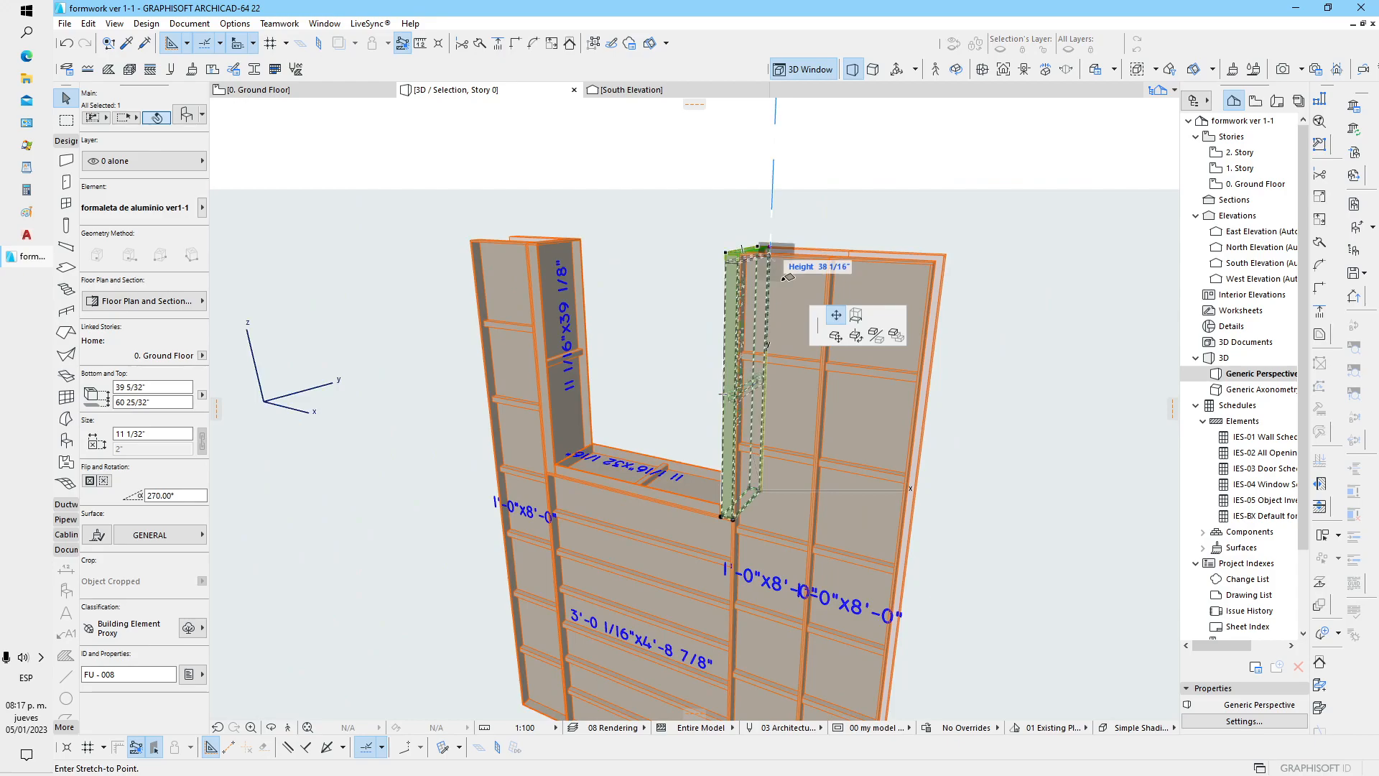
left_click(765, 309)
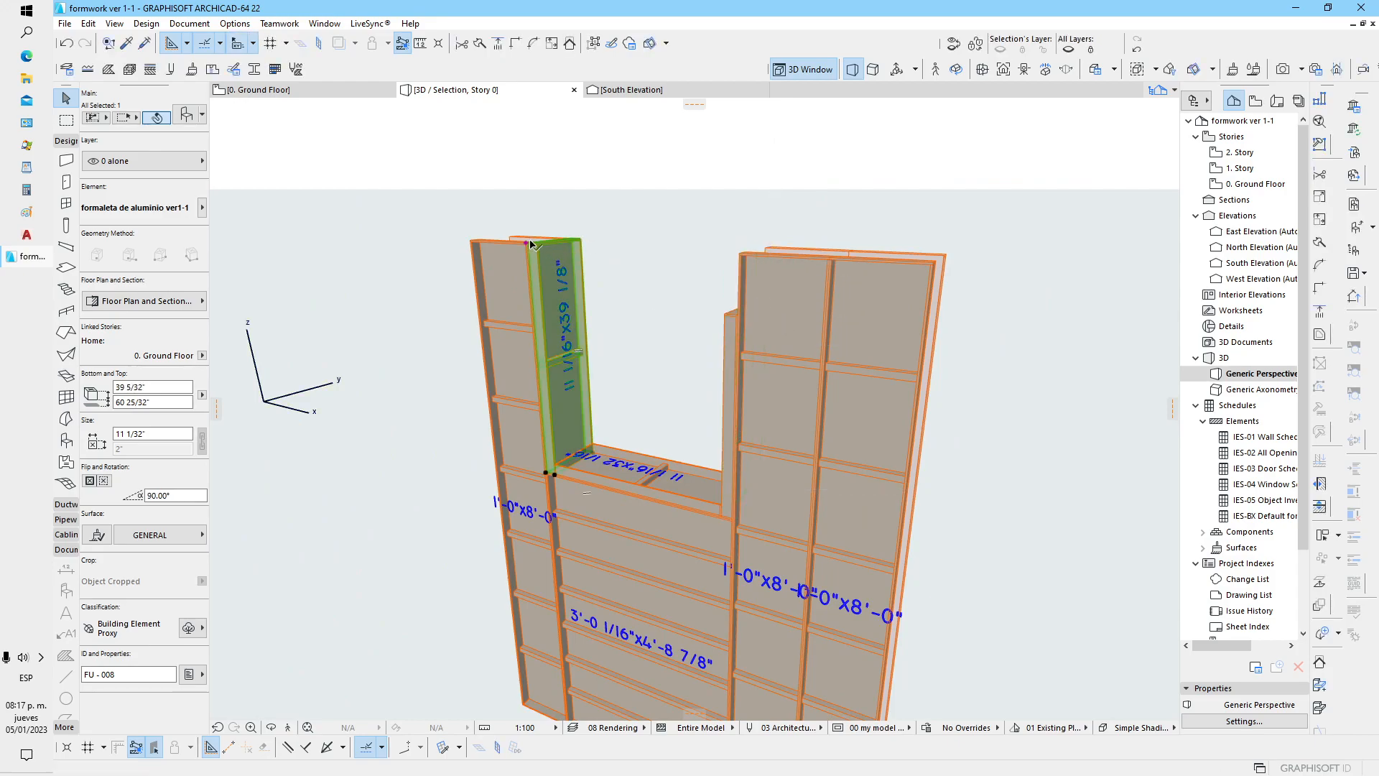
left_click(739, 313)
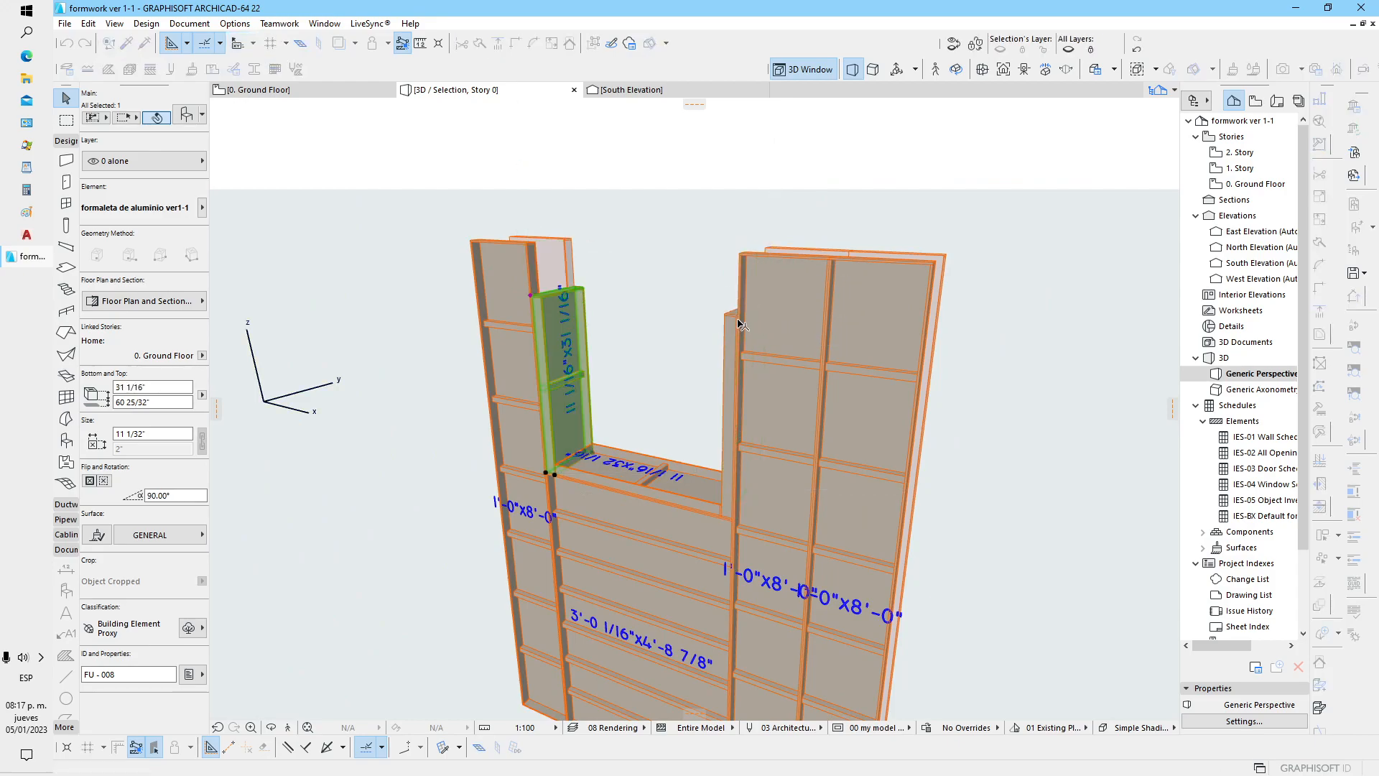
left_click(704, 279)
Step: Copy the wide front panel below the opening upward so its lower corner sits at the top of the shortened side panel
middle_click_drag(585, 339, 694, 331, "shift")
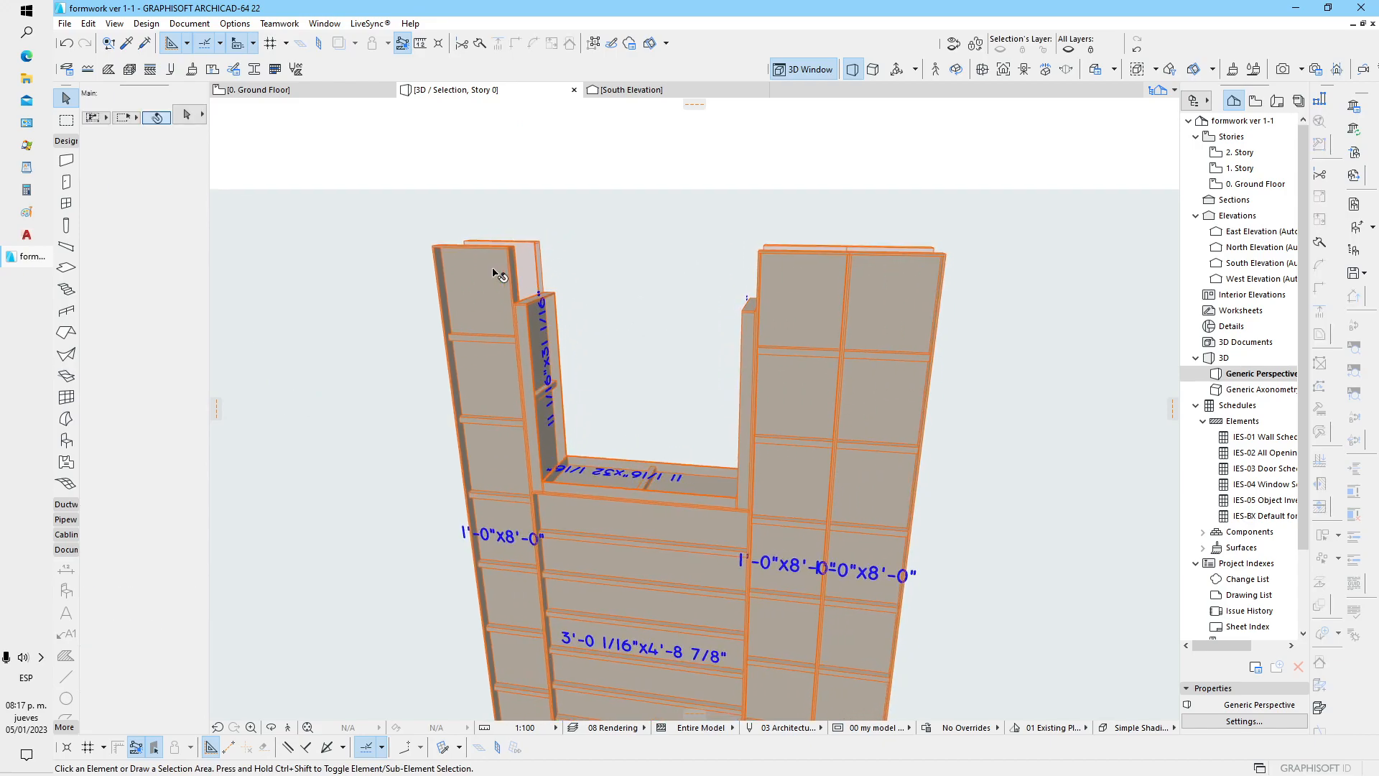
middle_click_drag(549, 371, 578, 478, "shift")
left_click(578, 478)
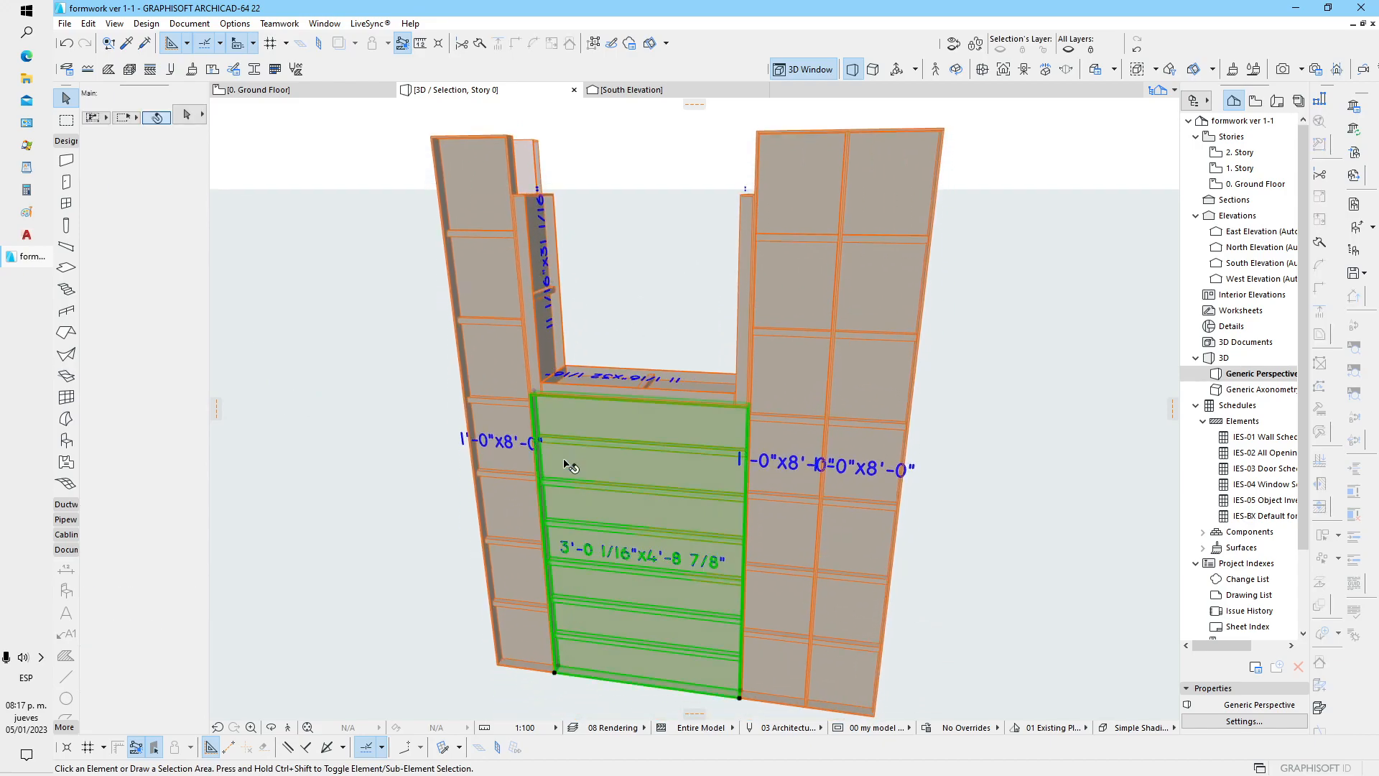
key("ctrl+d")
left_click(556, 674)
middle_click_drag(557, 673, 447, 422, "shift")
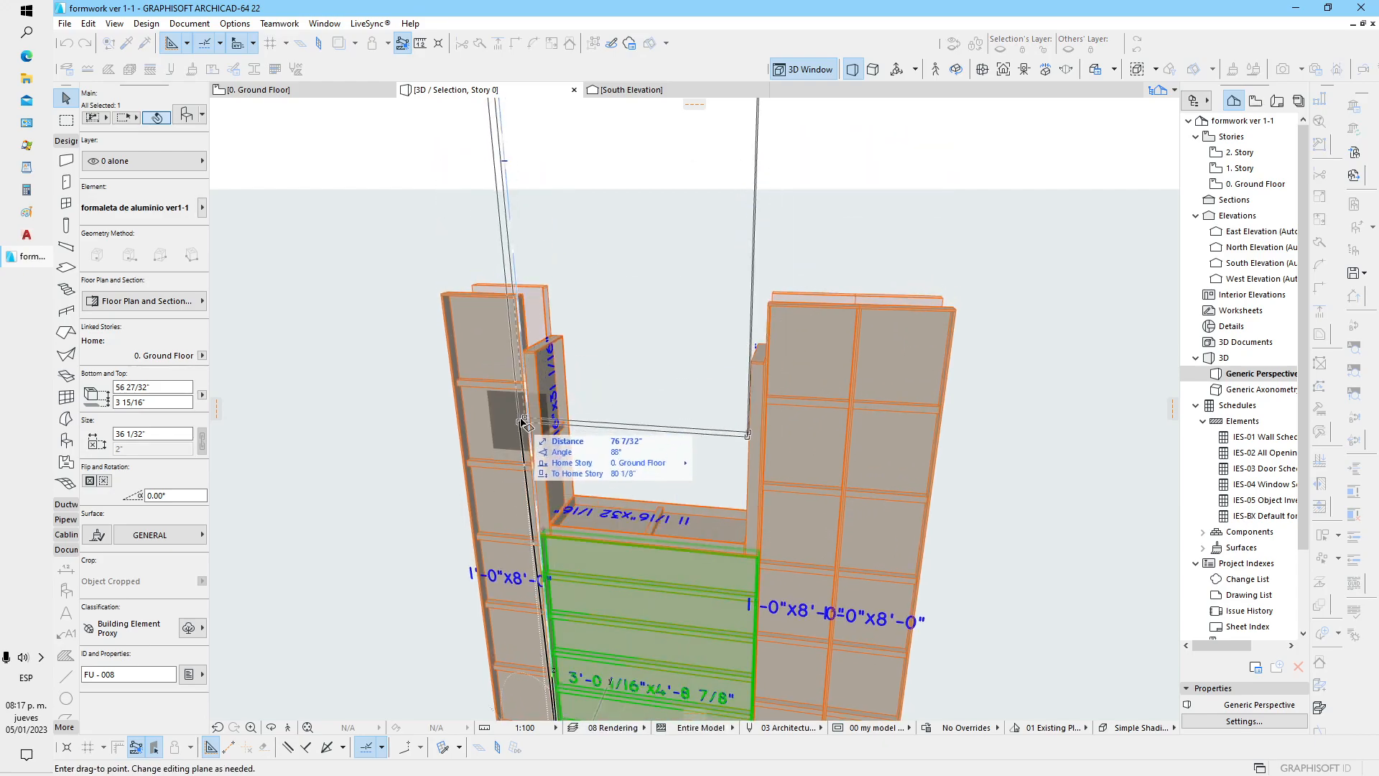
left_click(522, 351)
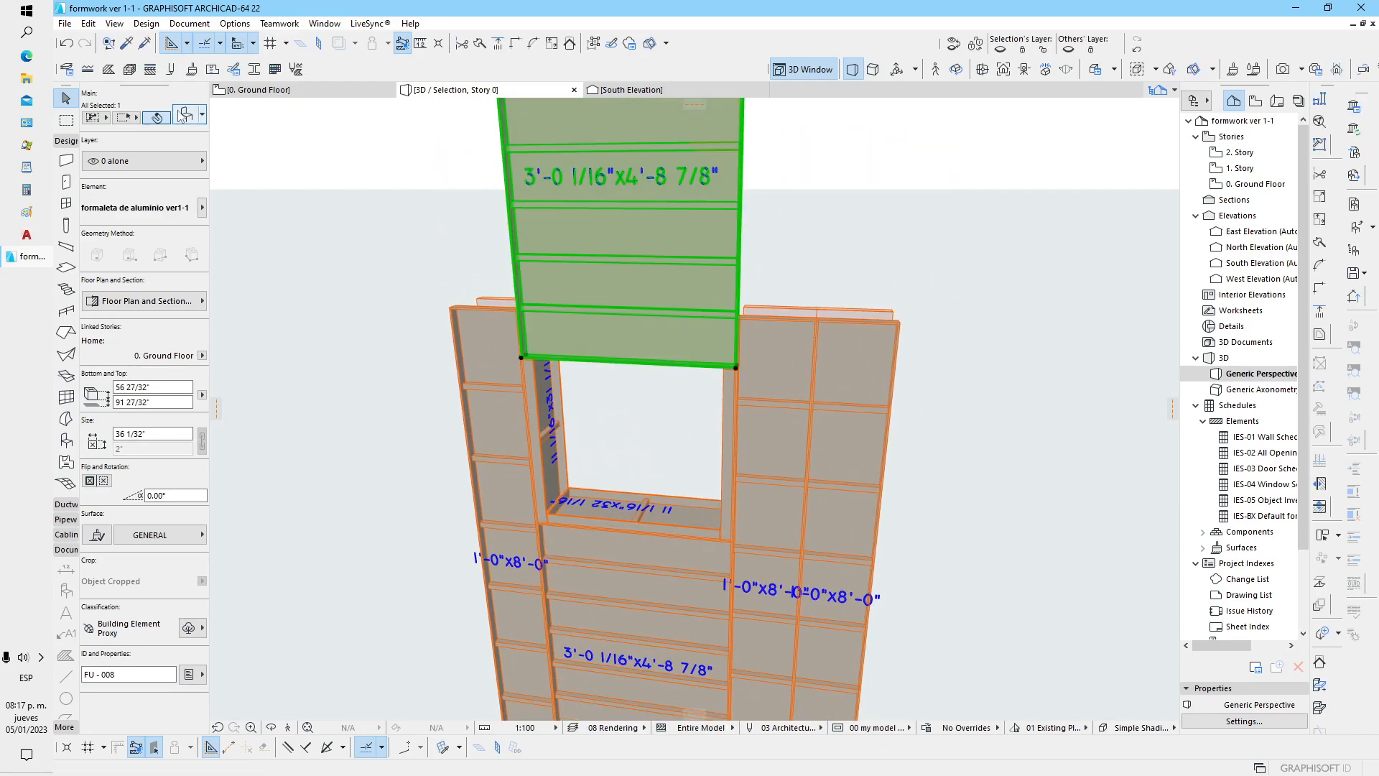
Step: Set the copied upper panel's reinforcements to 0 and shorten its height to 8 3/32" to align with the adjacent panels' tops
double_click(540, 337)
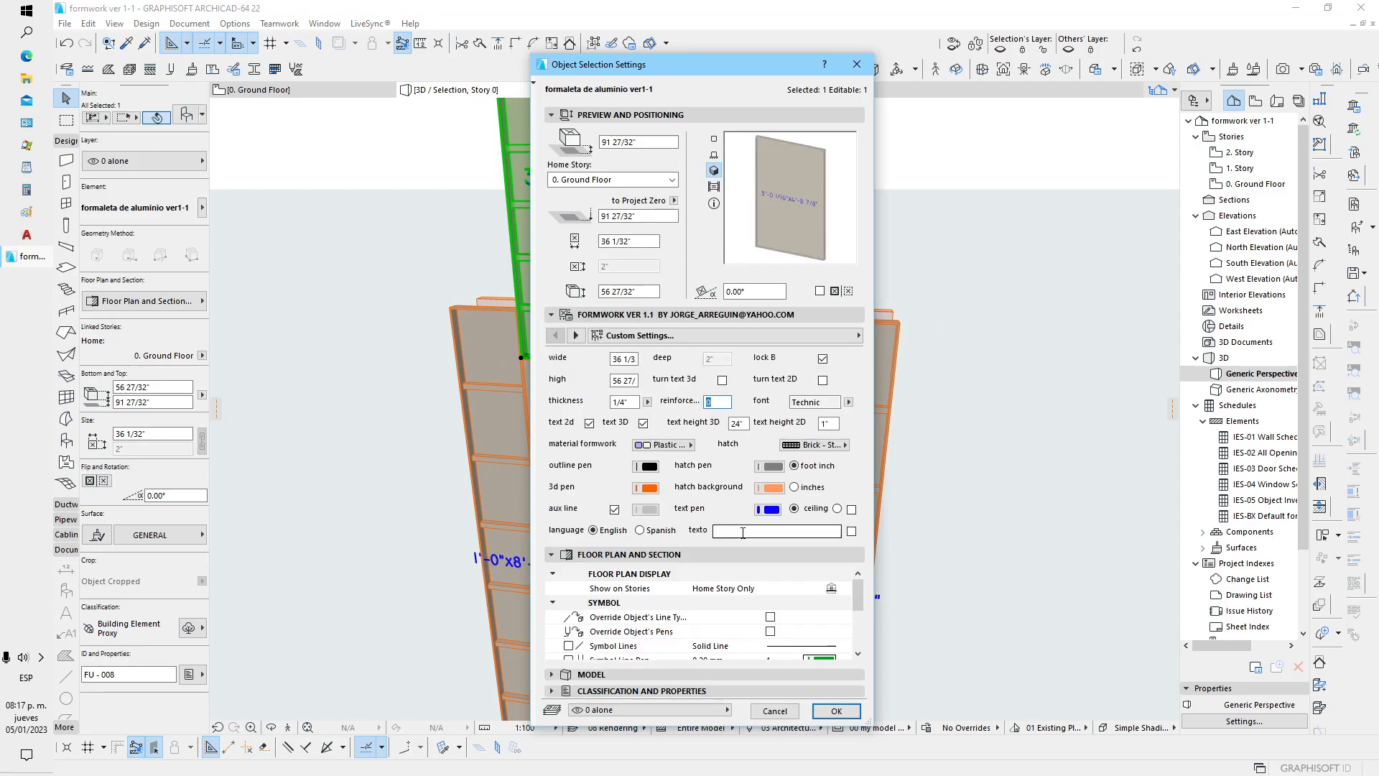
left_click(836, 711)
middle_click_drag(463, 144, 463, 221)
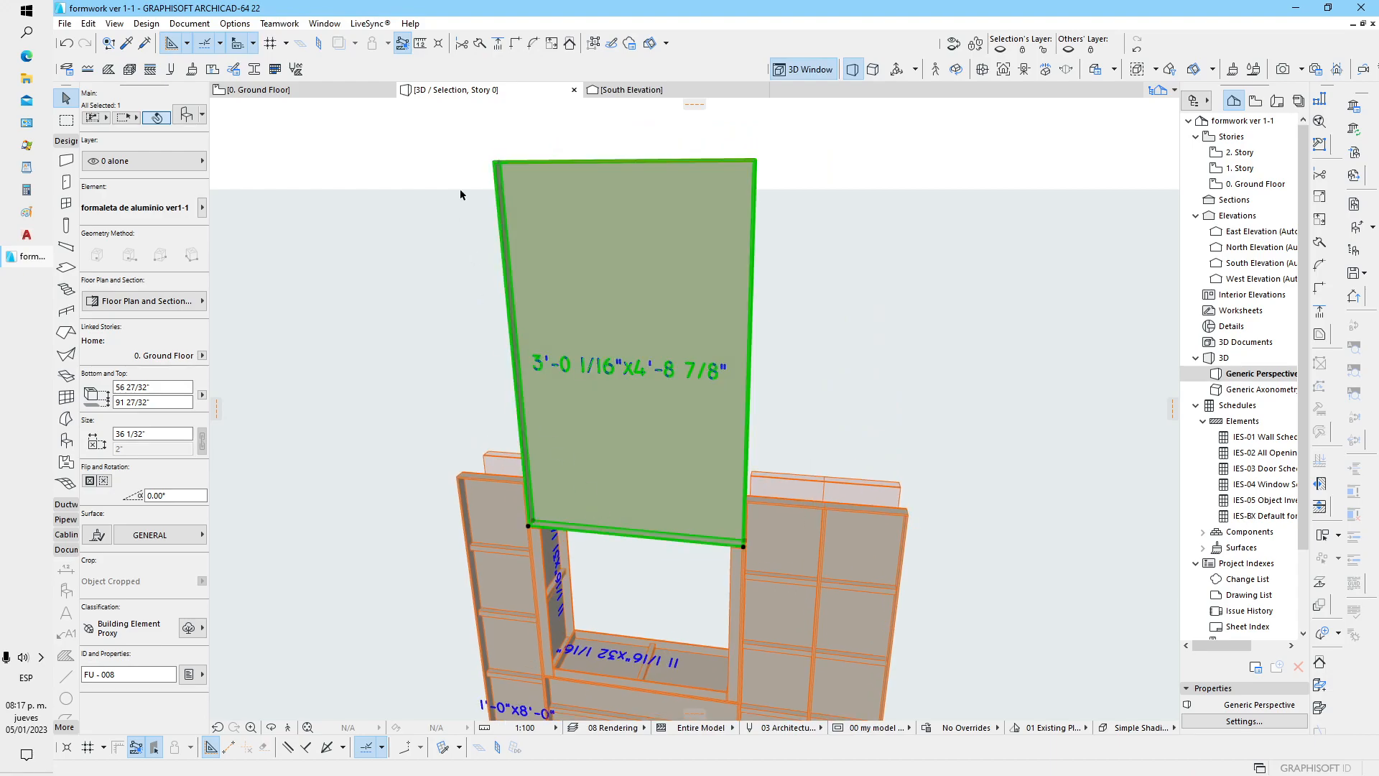
left_click(499, 165)
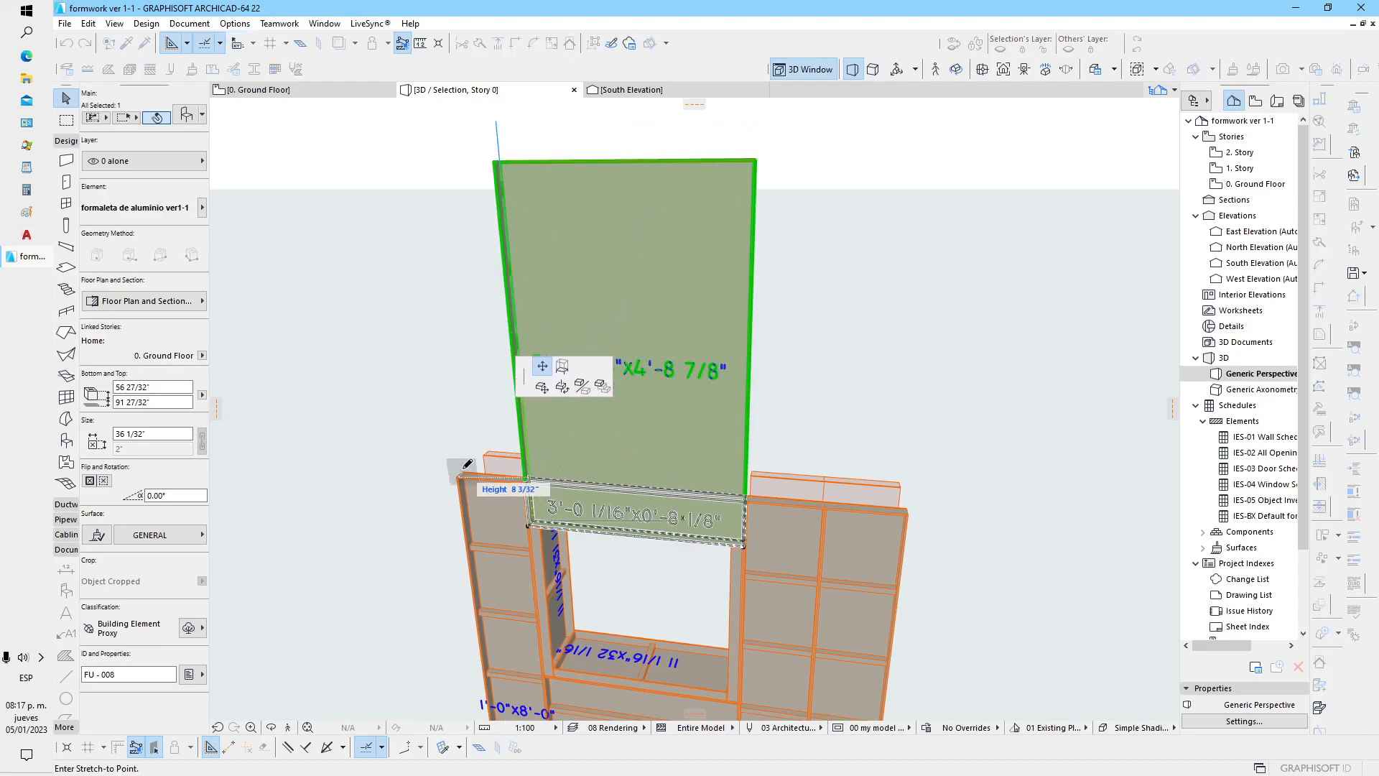
left_click(463, 470)
left_click(612, 422)
Step: Copy the short panel above the opening from the front face to the back row of panels
middle_click_drag(612, 467, 590, 483, "shift")
left_click(591, 480)
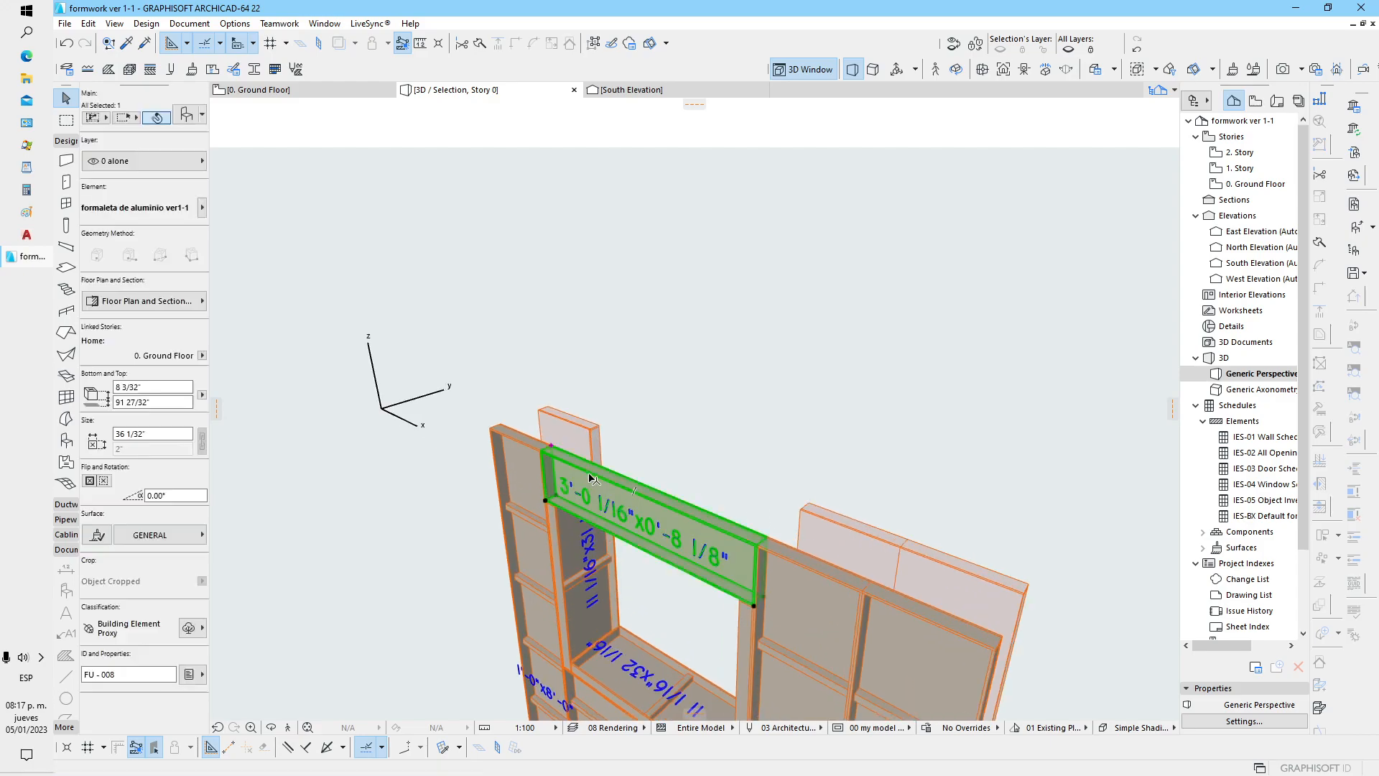
key("ctrl+d")
left_click(551, 445)
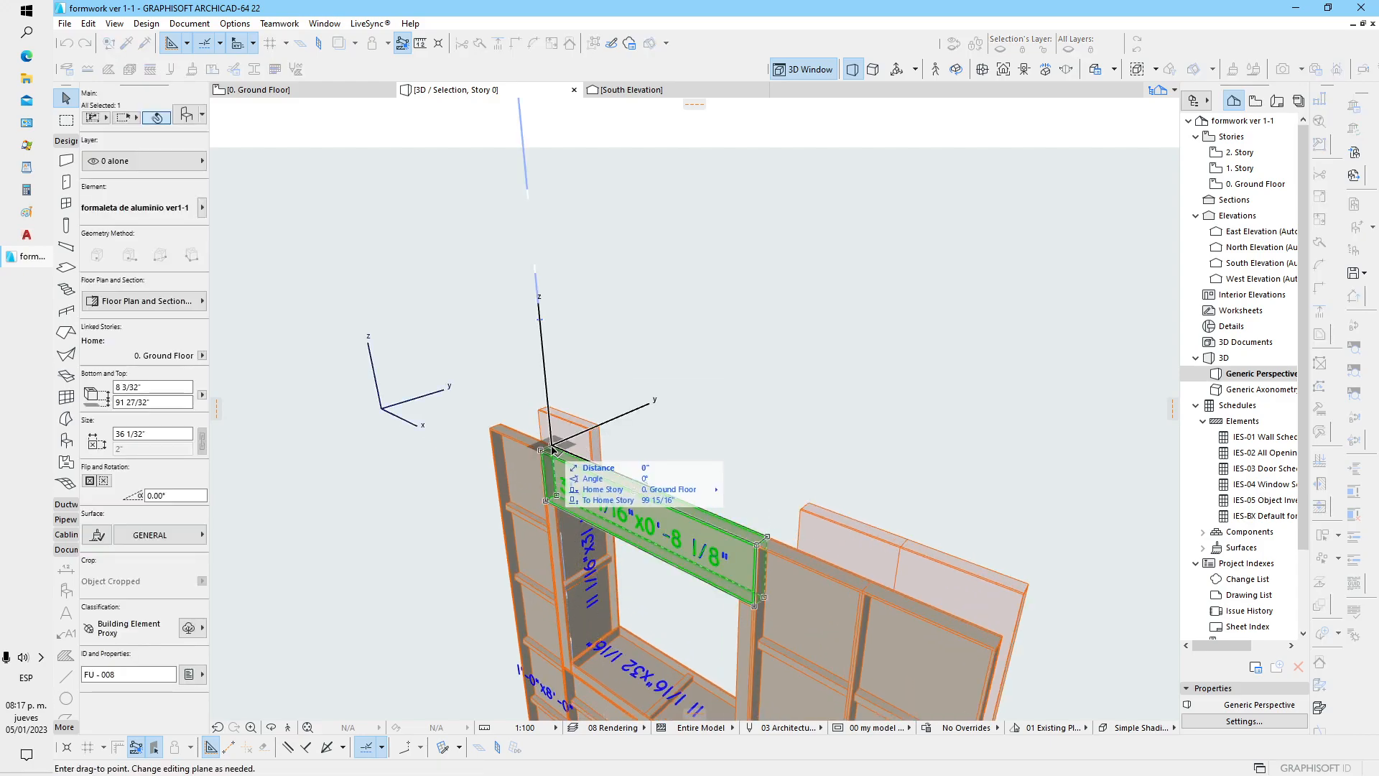
left_click(805, 509)
Step: Rotate the copied short panel 180° about its corner and move it into the gap between the back panels
key("ctrl+e")
left_click(809, 506)
left_click(1119, 617)
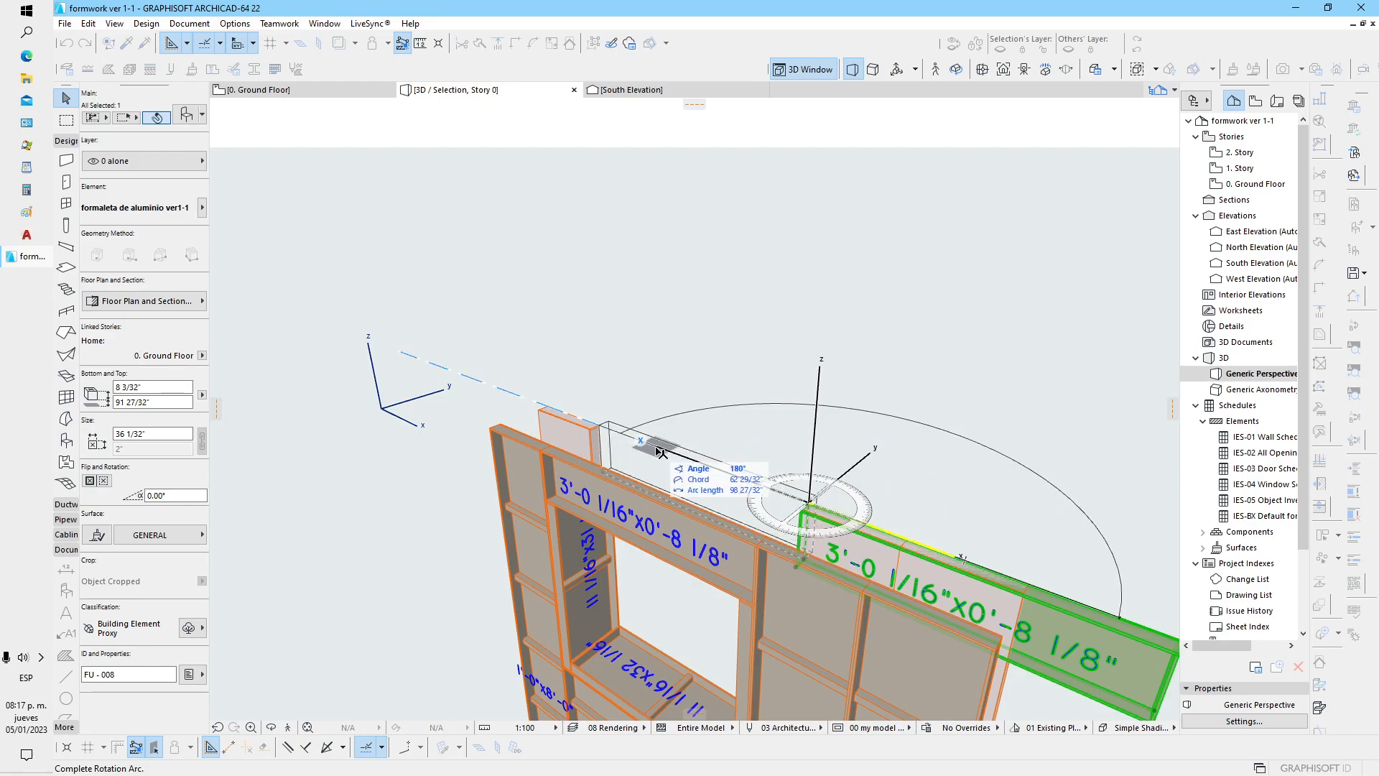
left_click(660, 452)
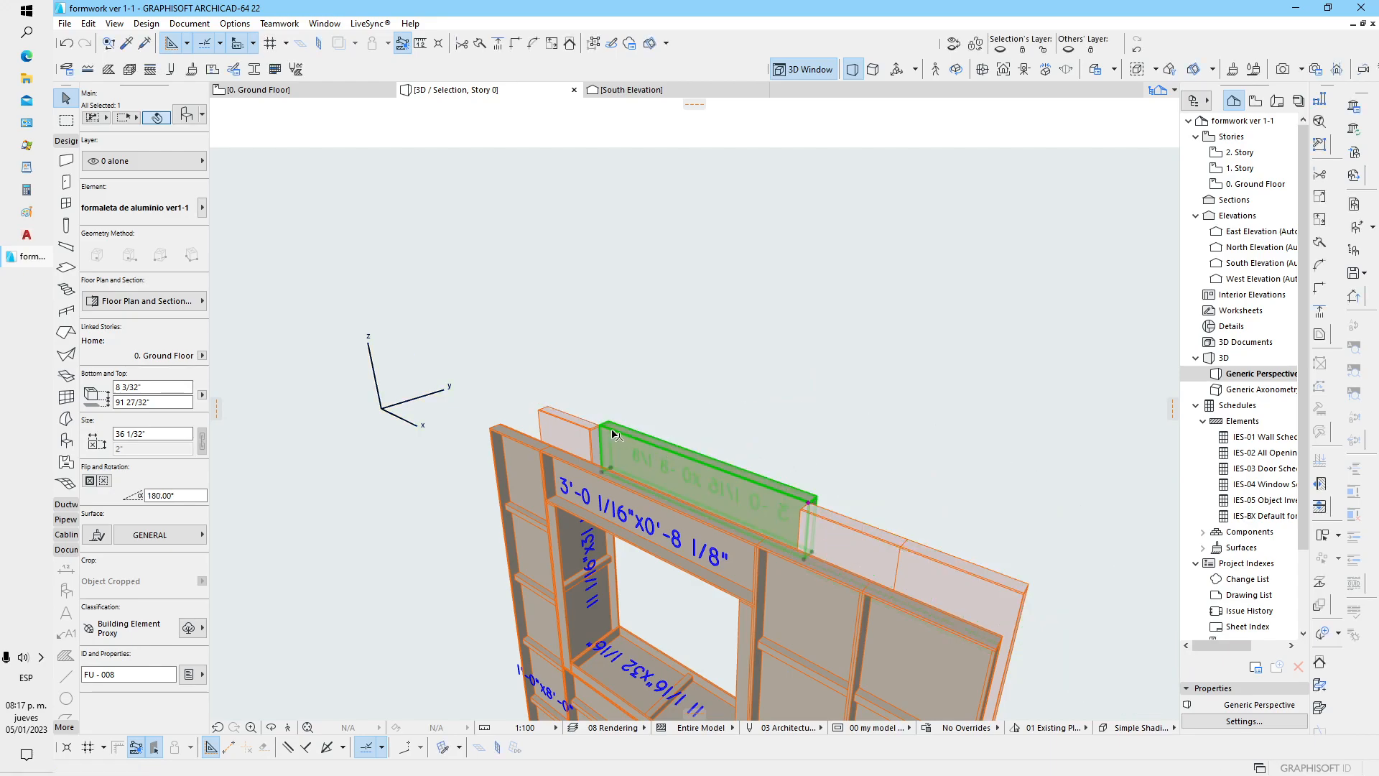
left_click(808, 503)
left_click(799, 510)
left_click(789, 451)
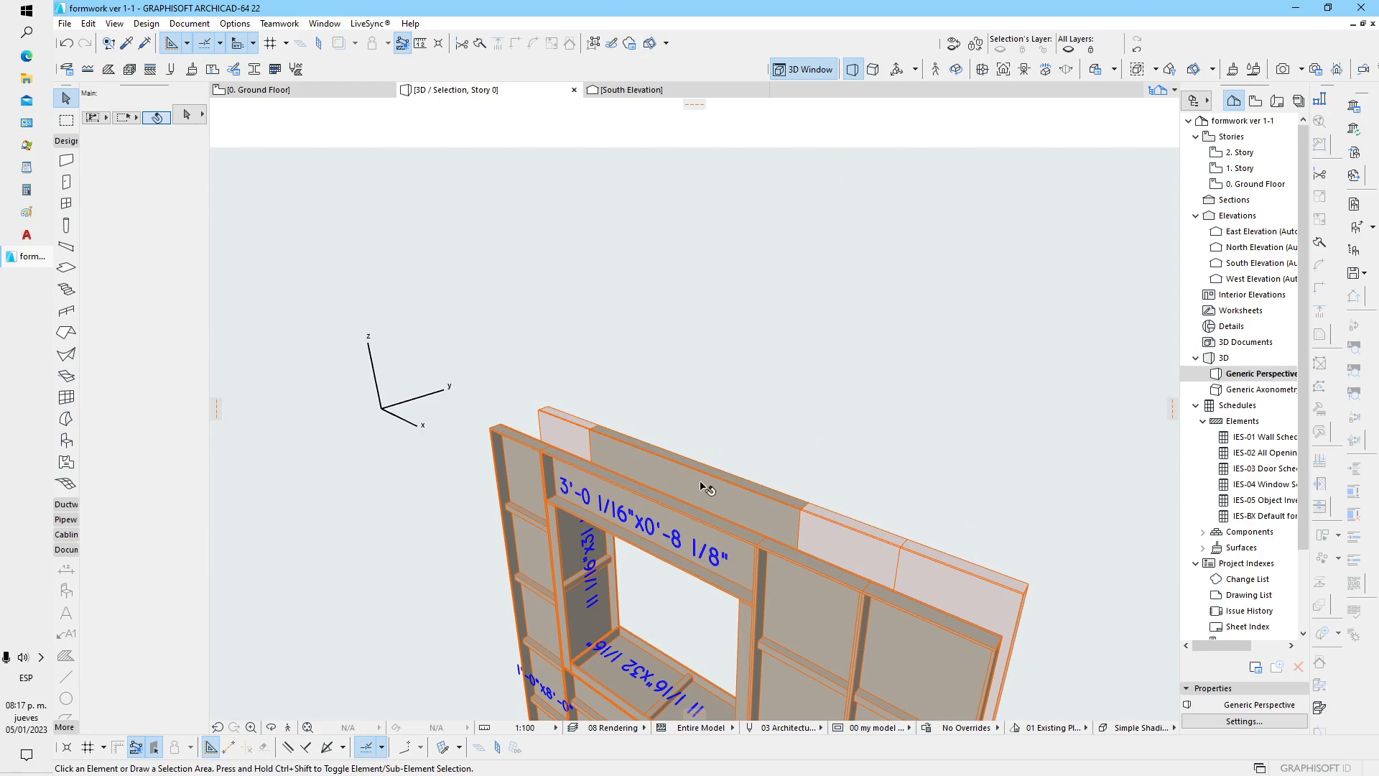
Step: Copy the sill panel, placing its outer lower corner at the opposite upper corner of the sill
middle_click_drag(711, 487, 602, 575, "shift")
scroll(636, 537, "up", 3)
scroll(639, 533, "down", 3)
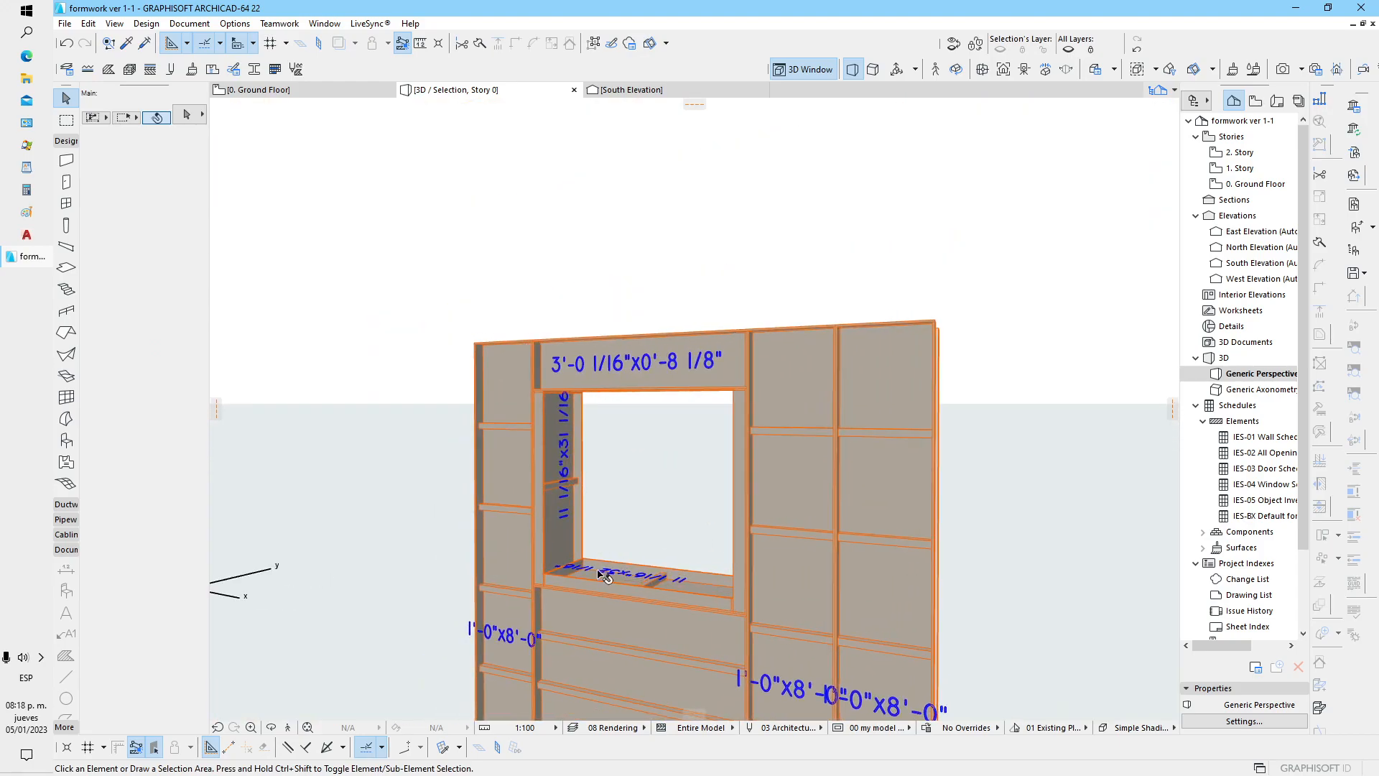
left_click(642, 604)
scroll(645, 598, "up", 2)
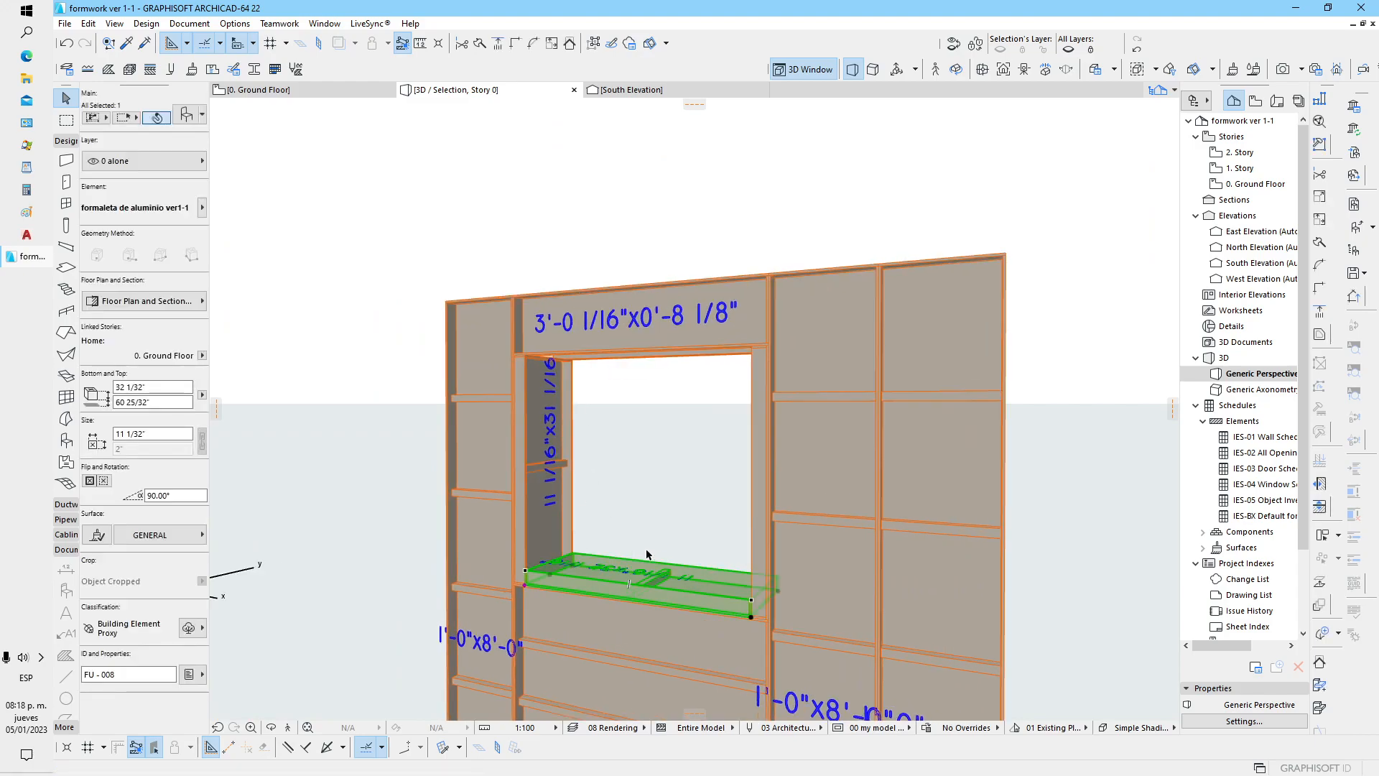
key("ctrl+d")
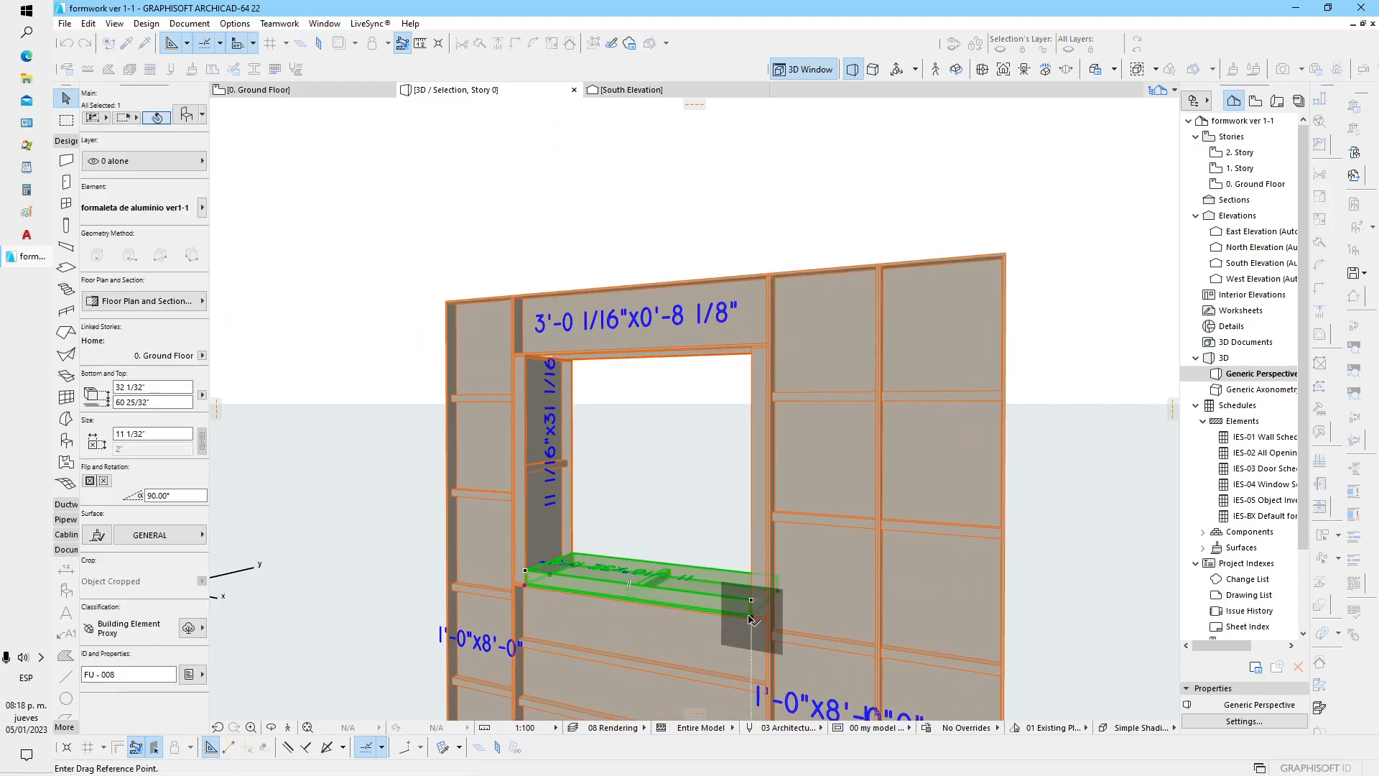
left_click(751, 617)
left_click(525, 575)
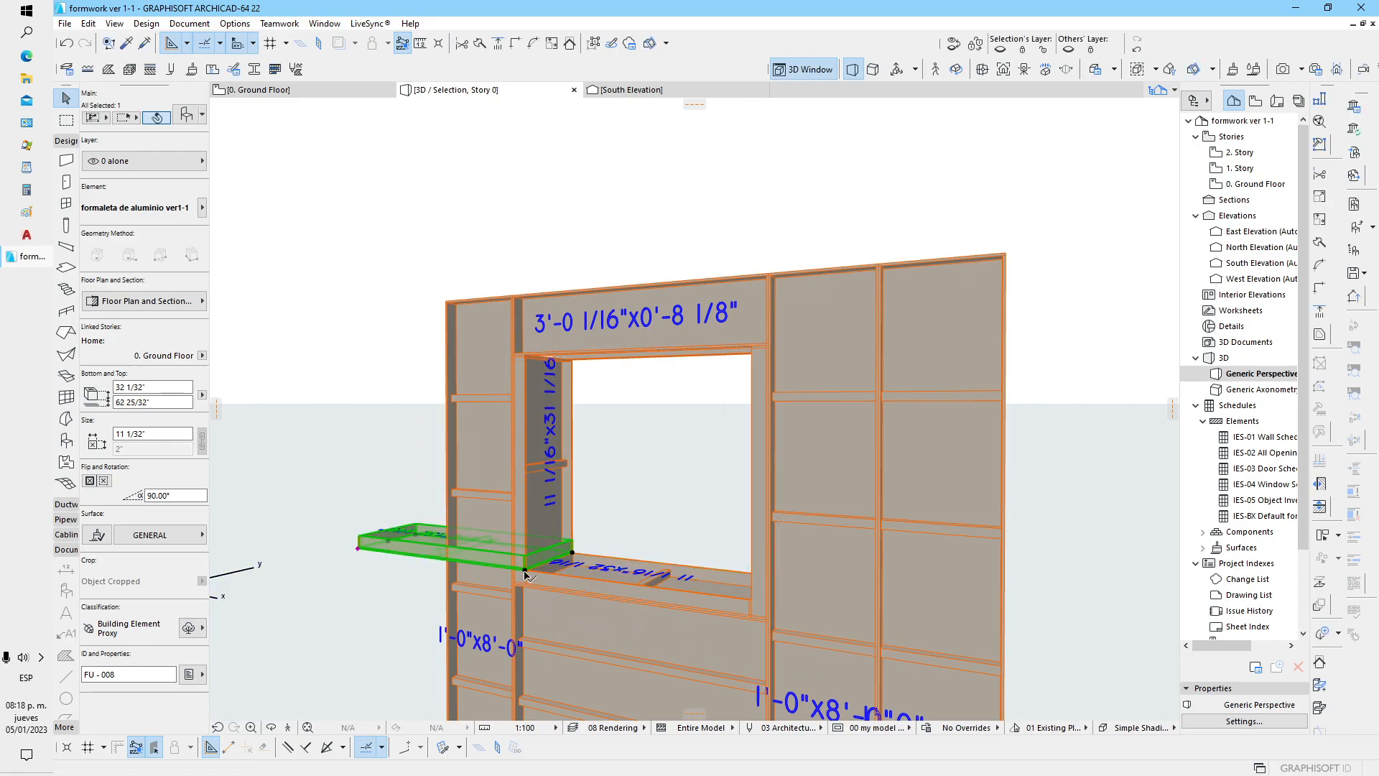
Step: Flip the copied sill panel through its object settings and move it up to the top edge of the window opening
double_click(501, 545)
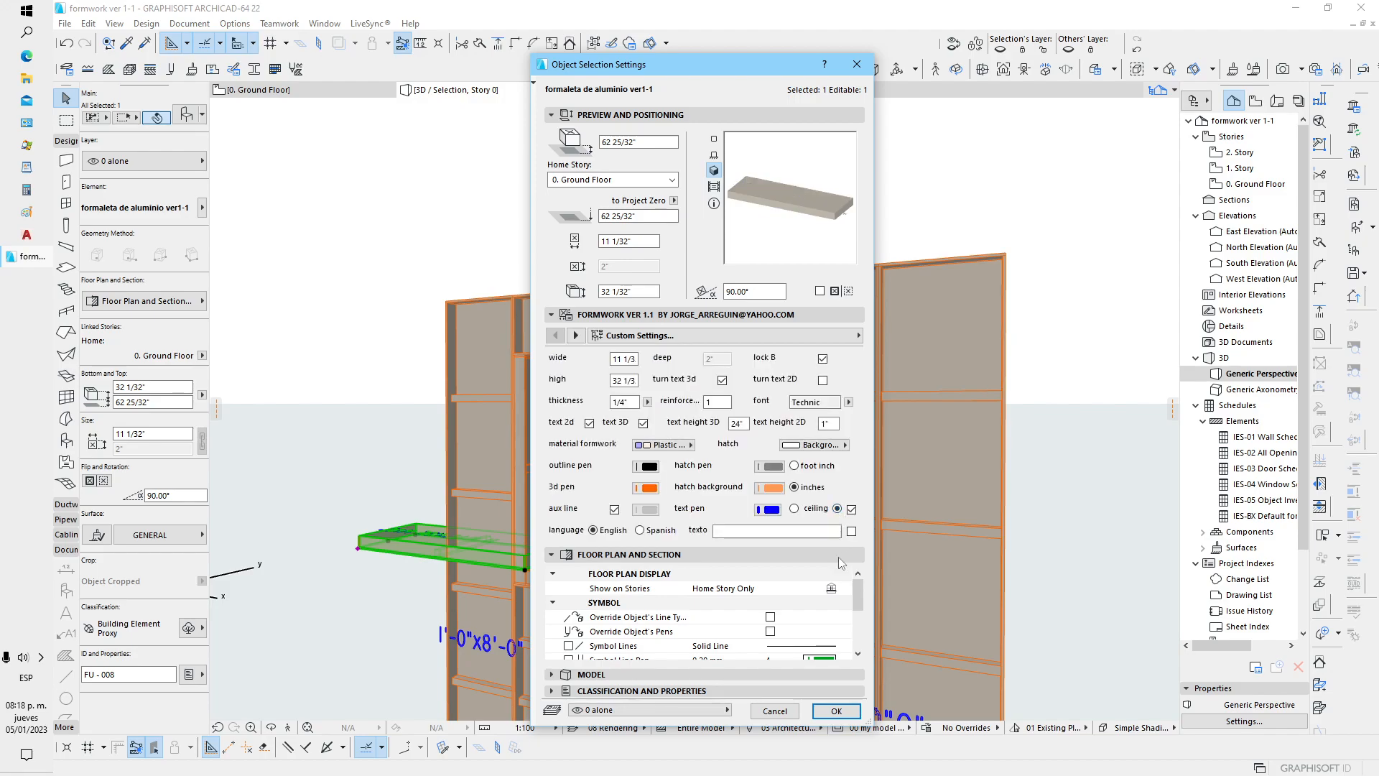
left_click(835, 711)
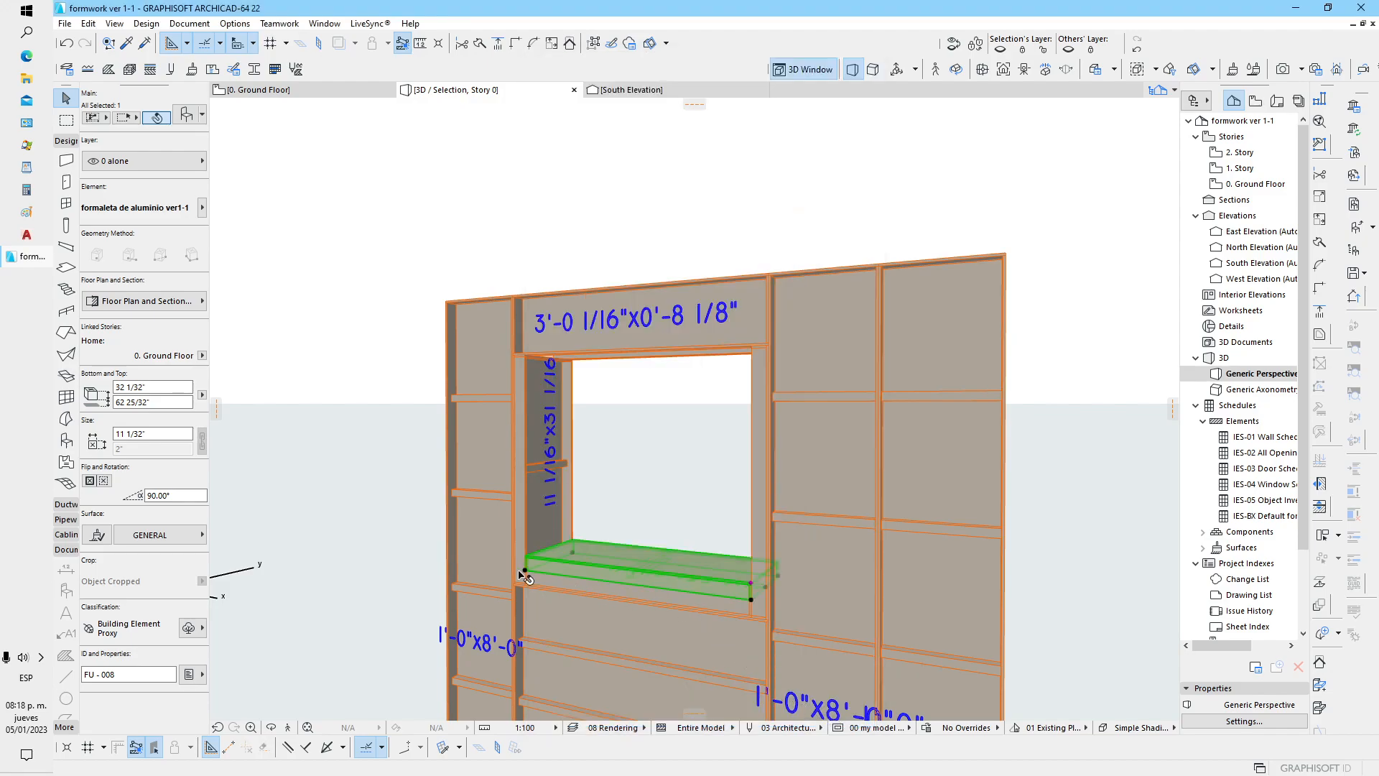
key("ctrl+d")
left_click(752, 588)
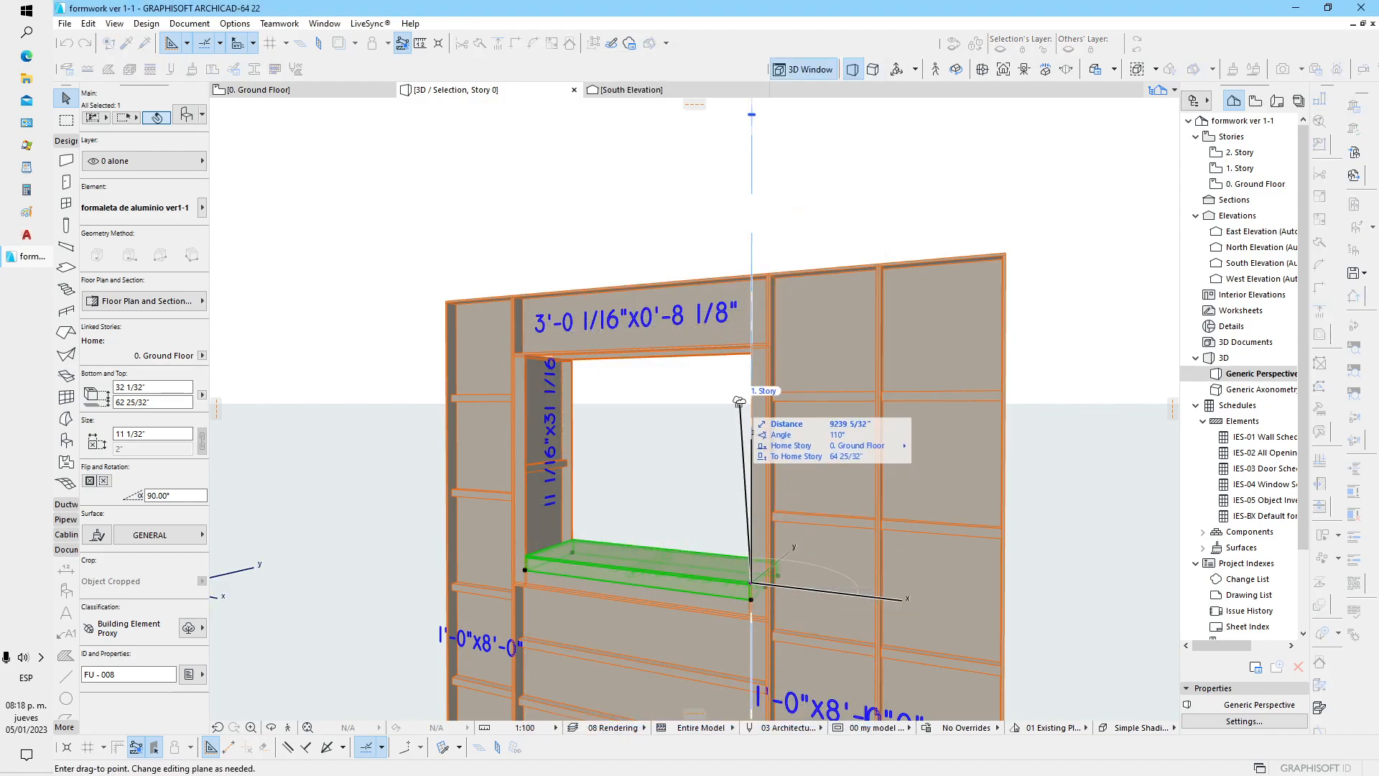
left_click(752, 352)
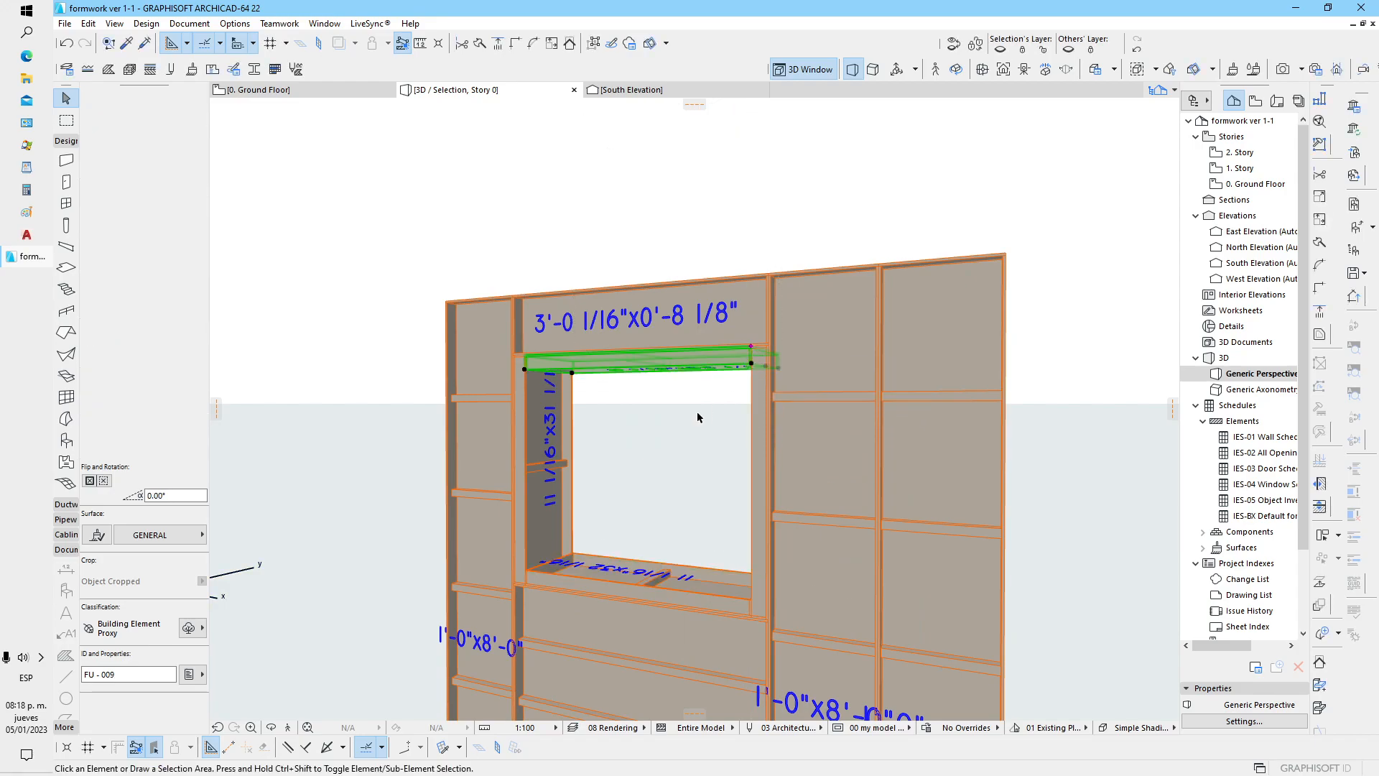
left_click(648, 476)
Step: Select all the formwork panels and reduce their 3D text height in the object settings
middle_click_drag(633, 489, 707, 466, "shift")
left_click(557, 447)
scroll(766, 424, "down", 5)
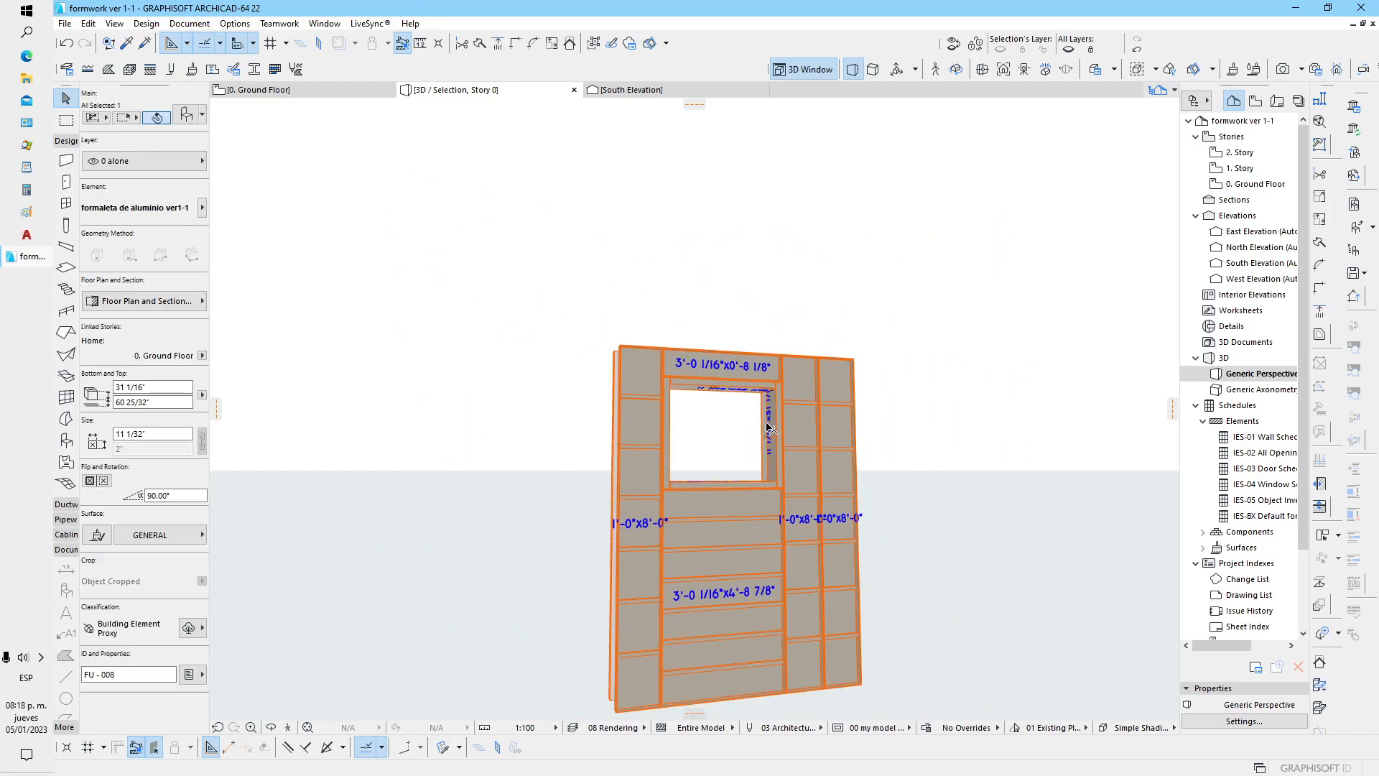
scroll(588, 381, "down", 2)
left_click_drag(516, 288, 861, 679)
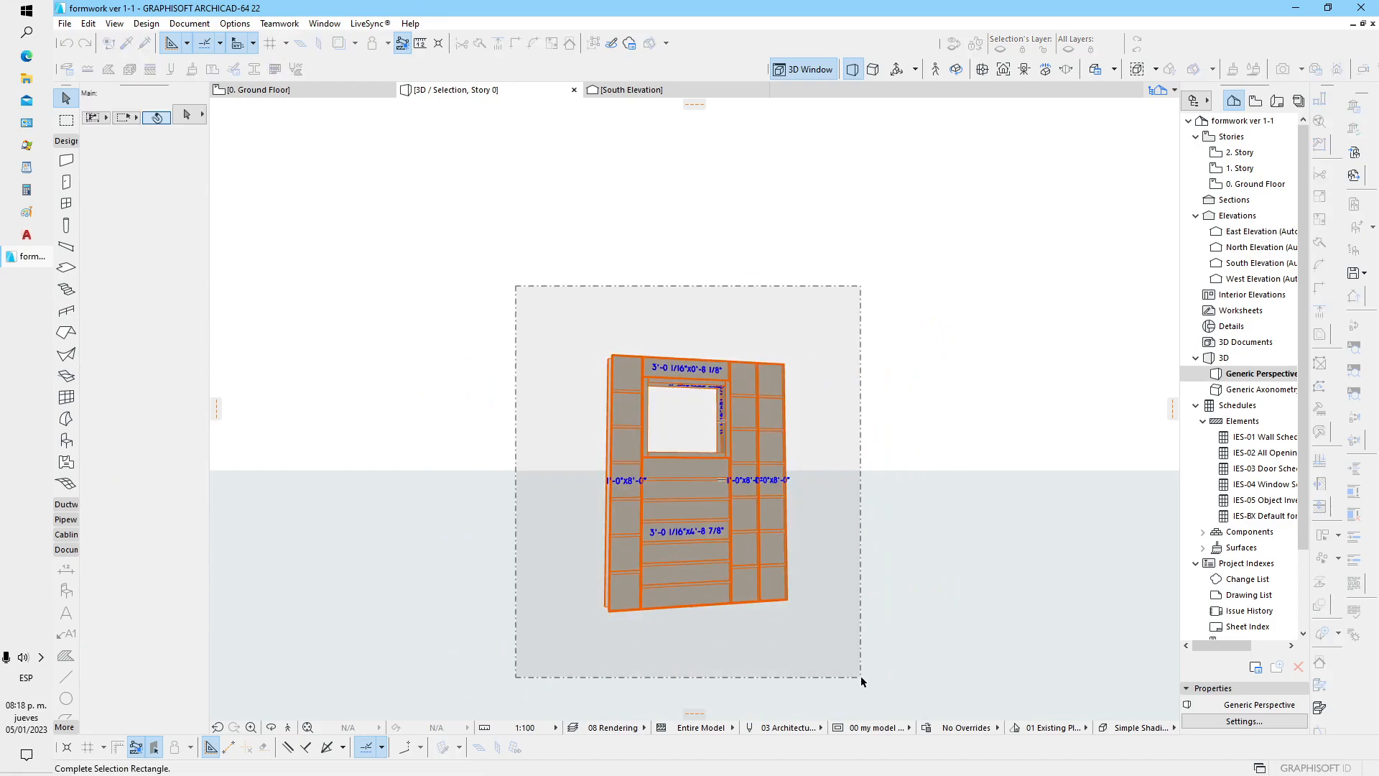
double_click(649, 434)
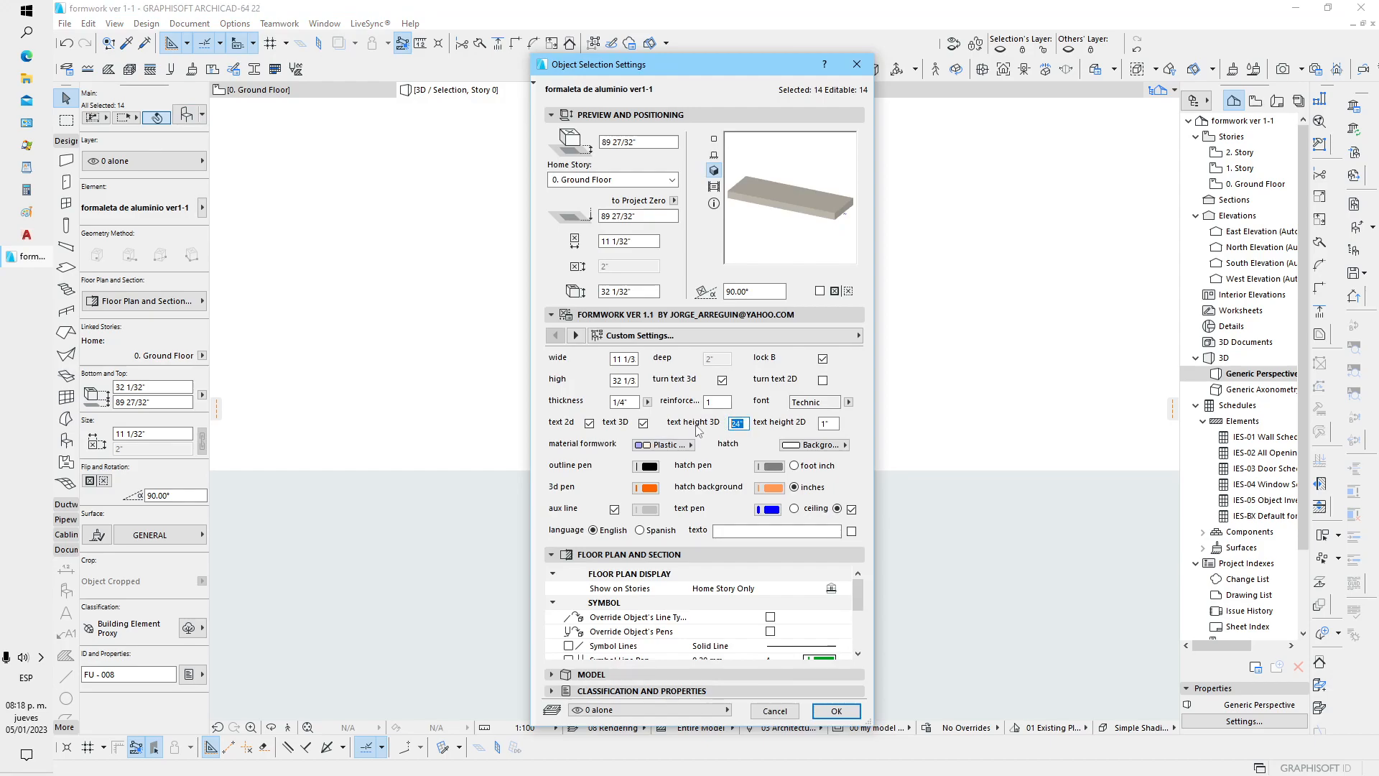
left_click(835, 711)
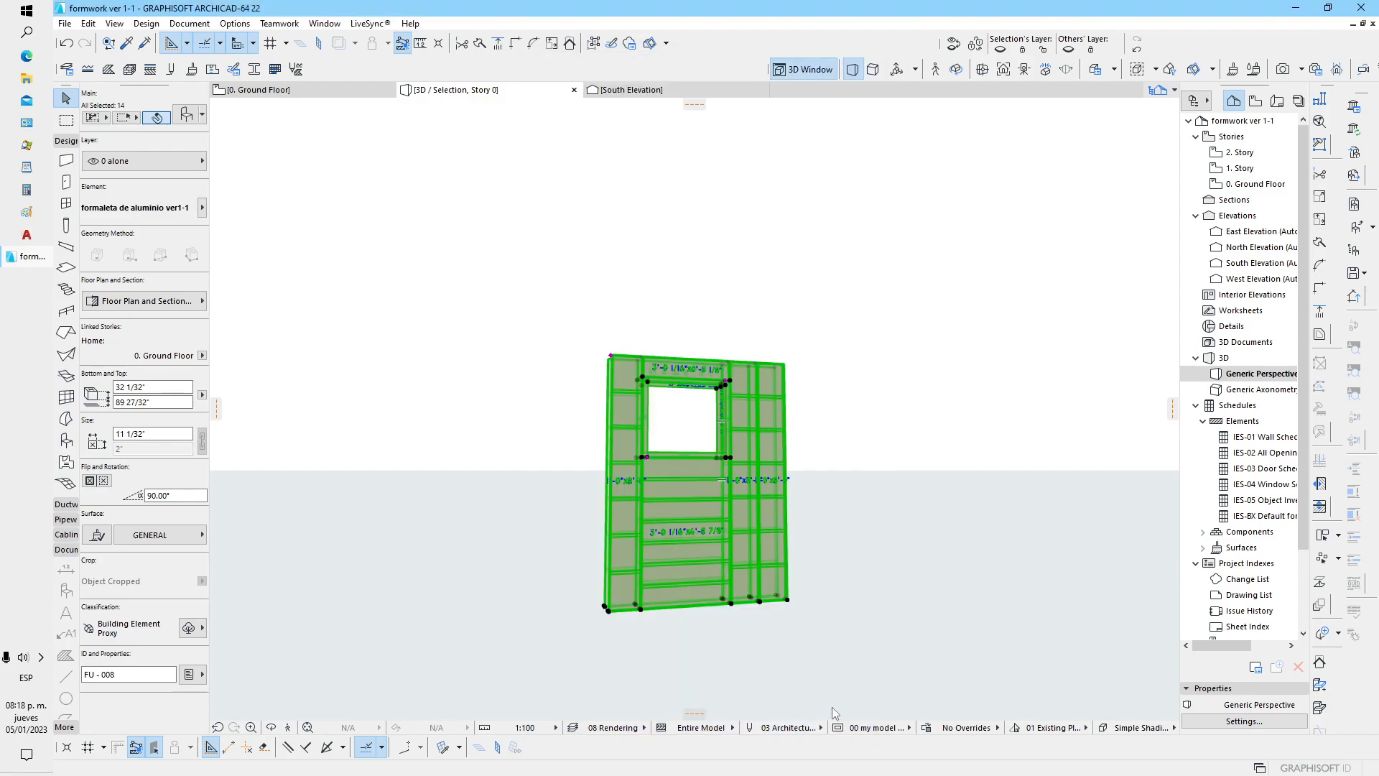
left_click(861, 570)
Step: Examine the panels, labels and window opening from the front, above and close up
scroll(718, 463, "up", 4)
middle_click_drag(718, 465, 786, 451, "shift")
scroll(708, 402, "up", 6)
scroll(721, 412, "down", 4)
middle_click_drag(648, 446, 662, 499, "shift")
scroll(643, 434, "up", 5)
scroll(689, 447, "down", 4)
scroll(662, 498, "down", 5)
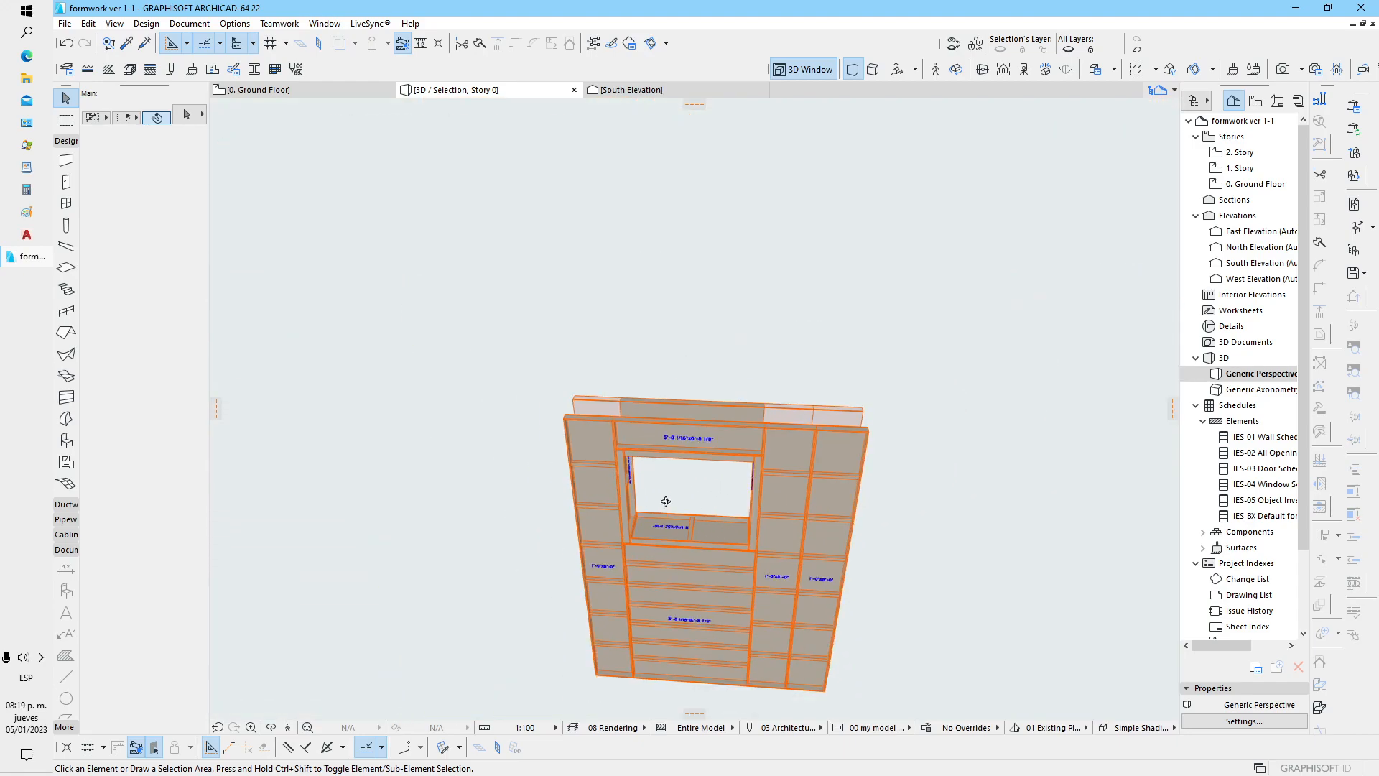
middle_click_drag(694, 571, 723, 427, "shift")
scroll(722, 425, "down", 4)
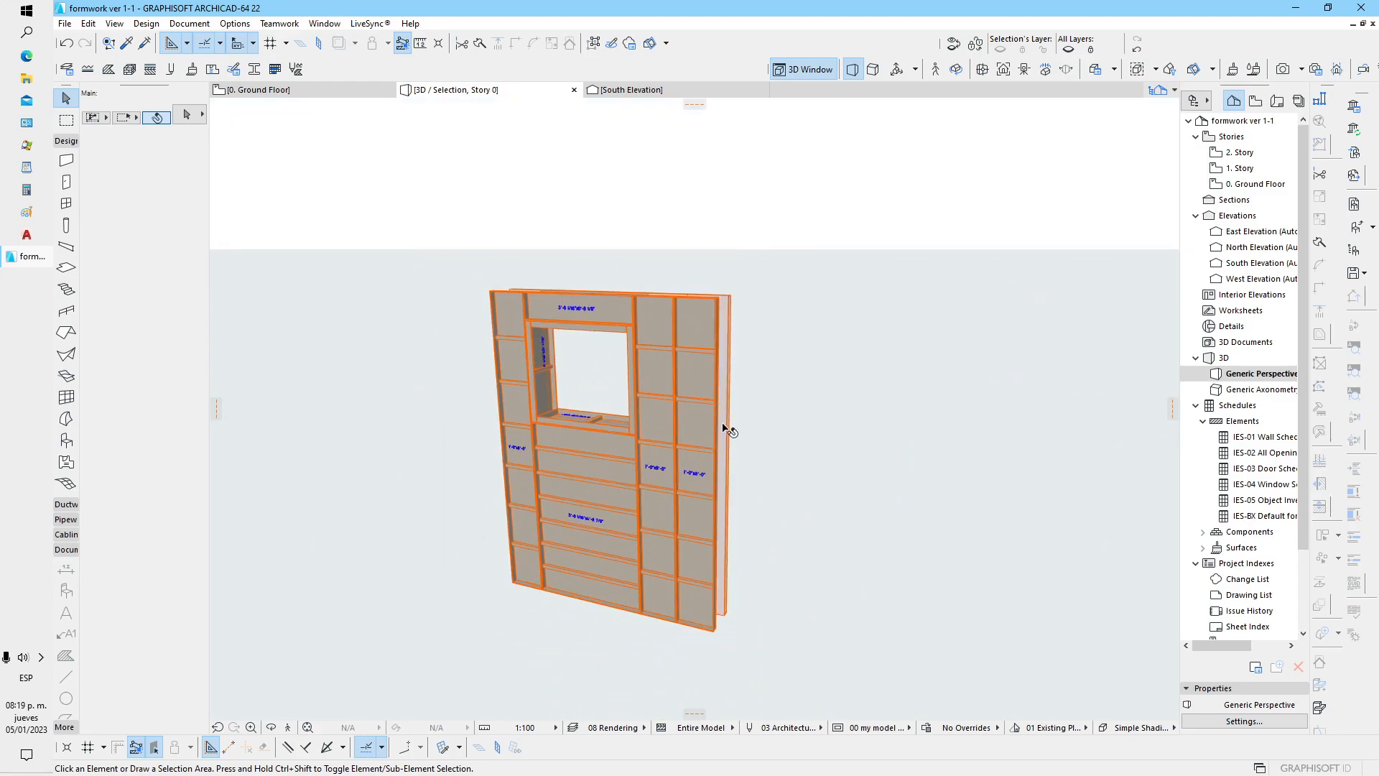
Step: Delete all the formwork panels arranged around the window opening
left_click_drag(481, 273, 849, 651)
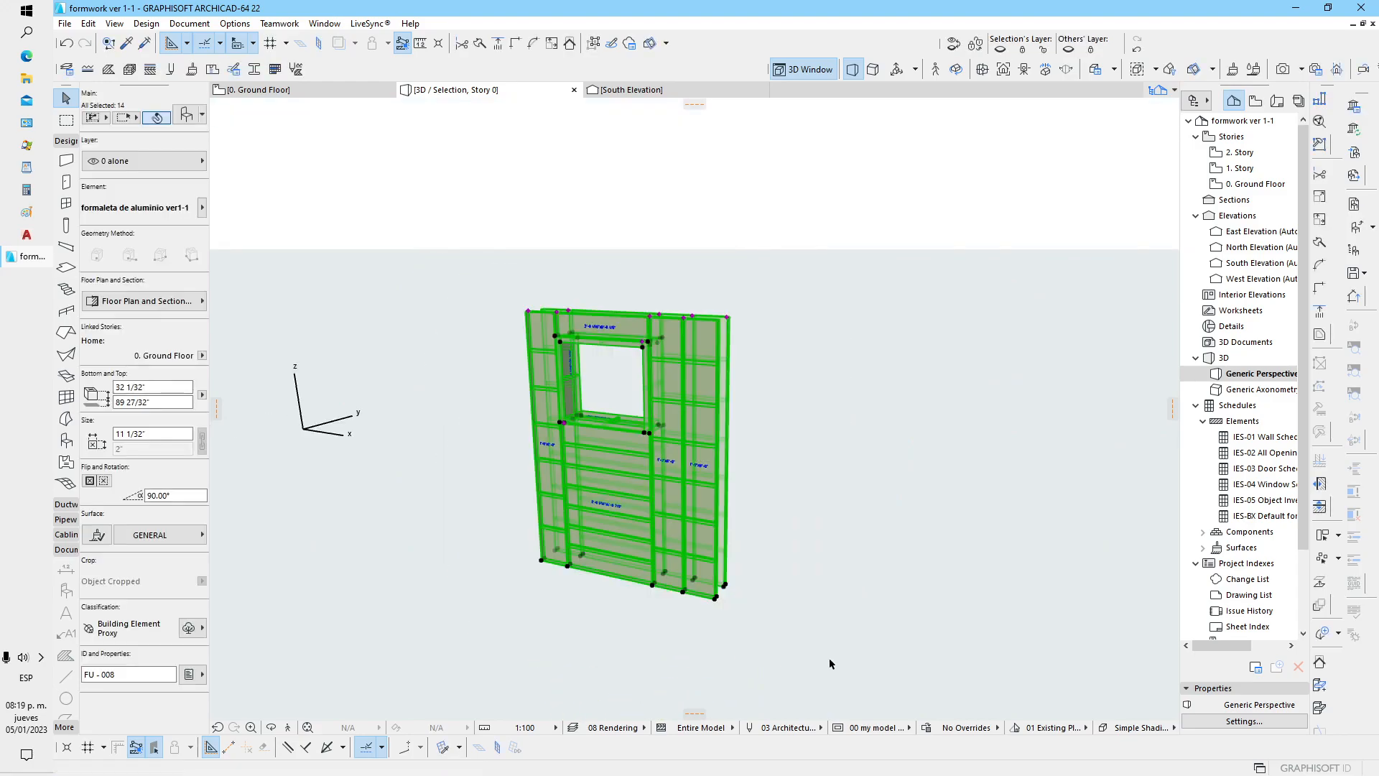
key("Delete")
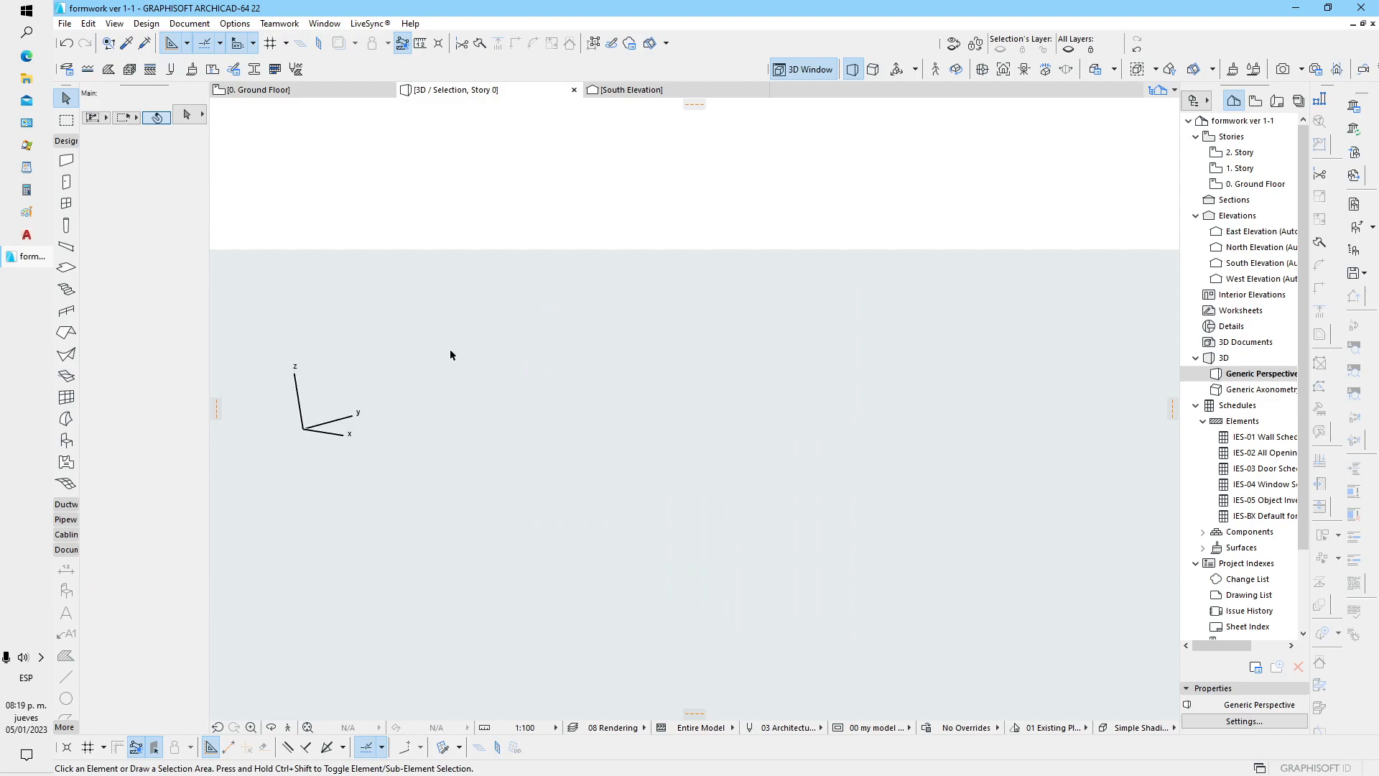
left_click(189, 24)
mouse_move(215, 61)
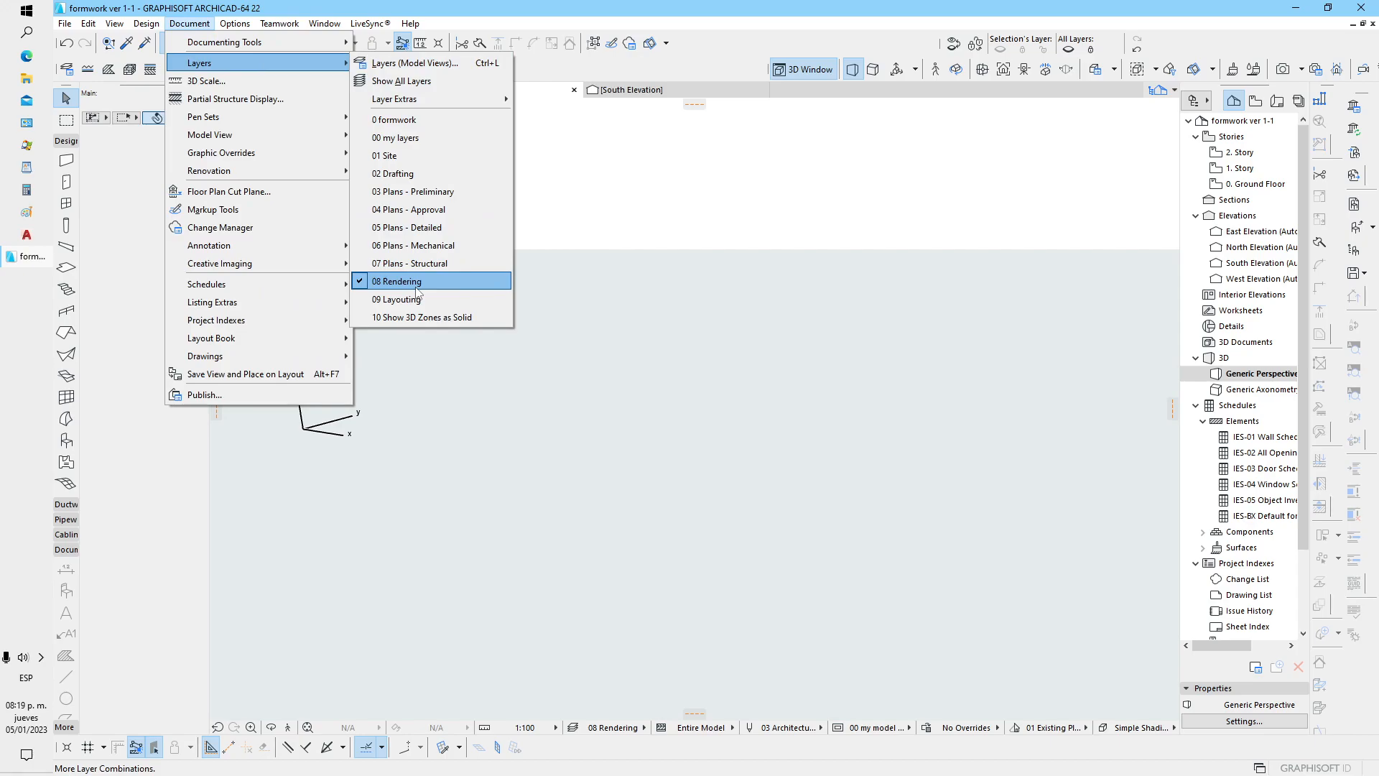
left_click(747, 339)
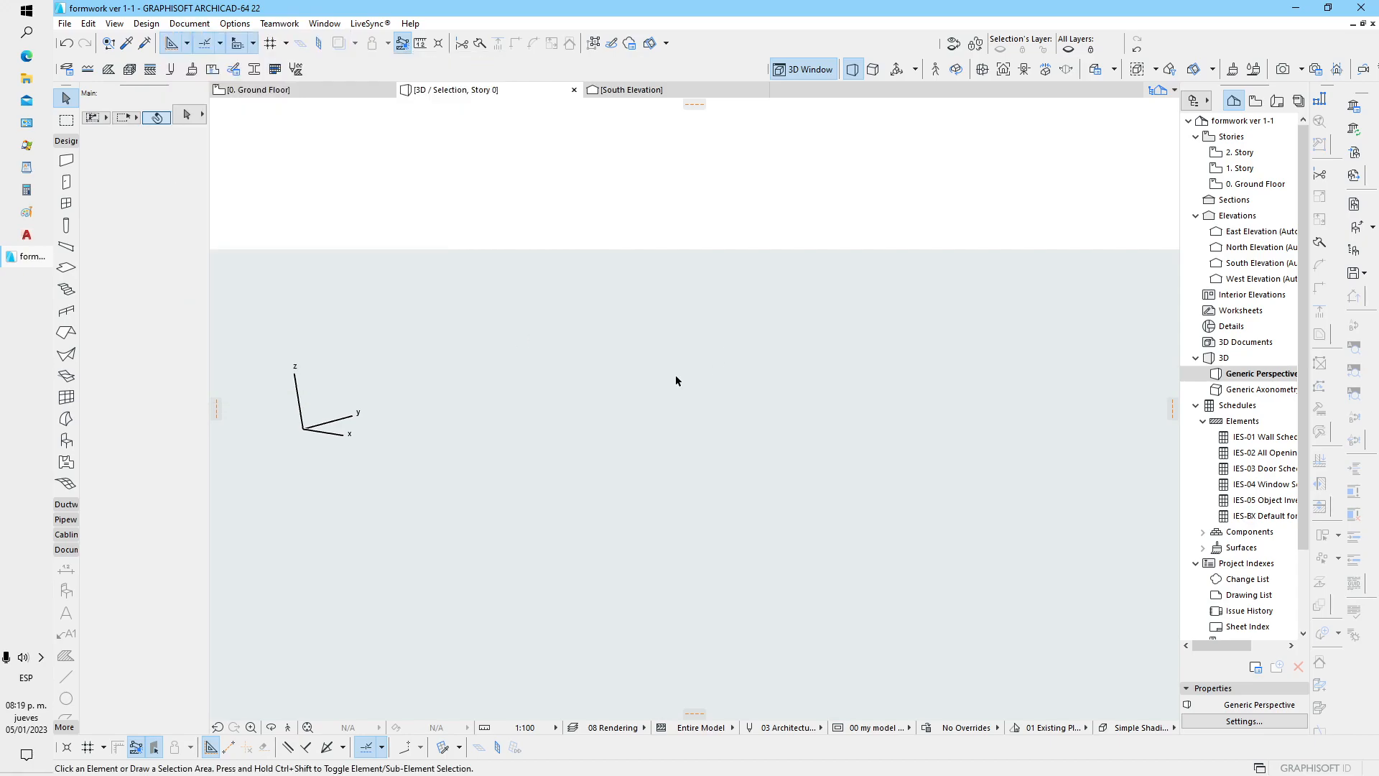
Step: Show the entire building model in 3D and switch the layer combination to 0 formwork
middle_click_drag(764, 525, 728, 512, "shift")
scroll(683, 545, "up", 5)
scroll(647, 505, "up", 3)
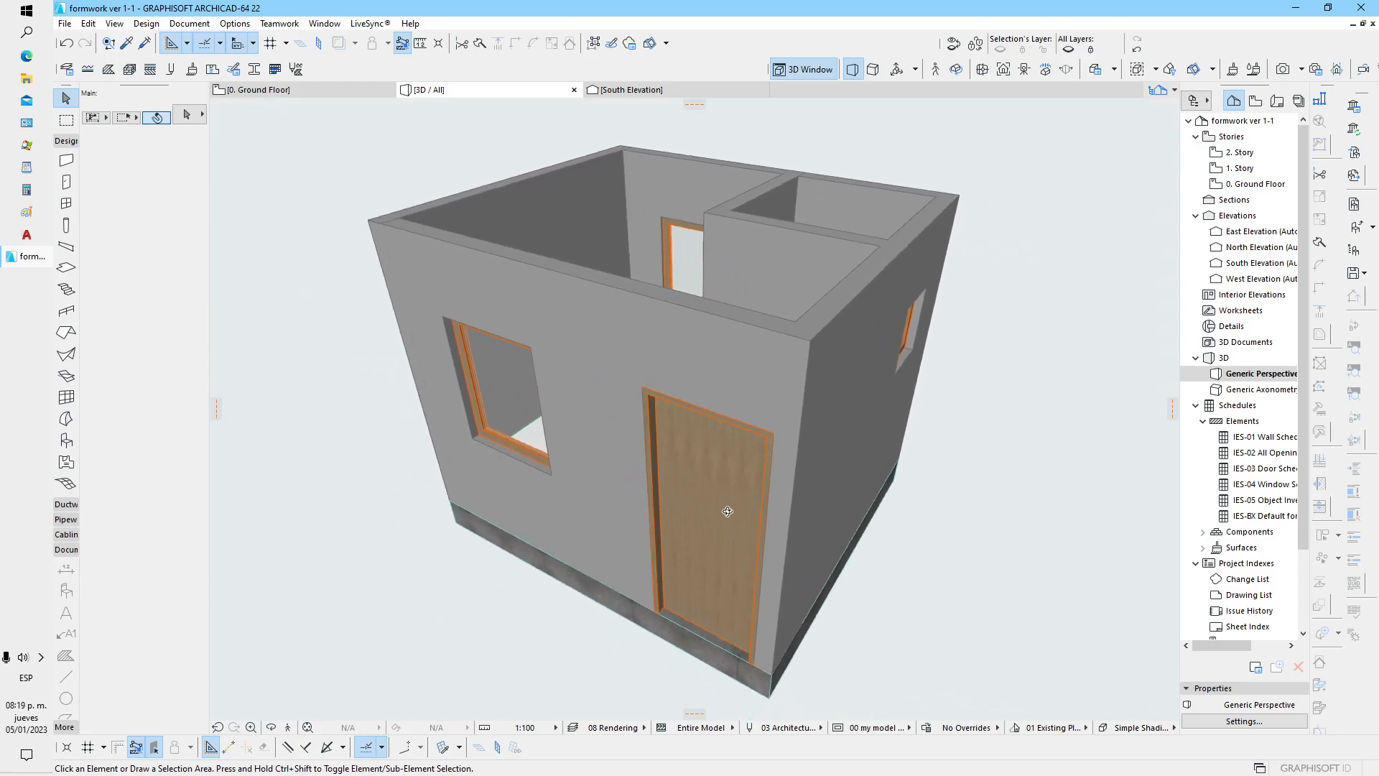
left_click(195, 24)
mouse_move(272, 122)
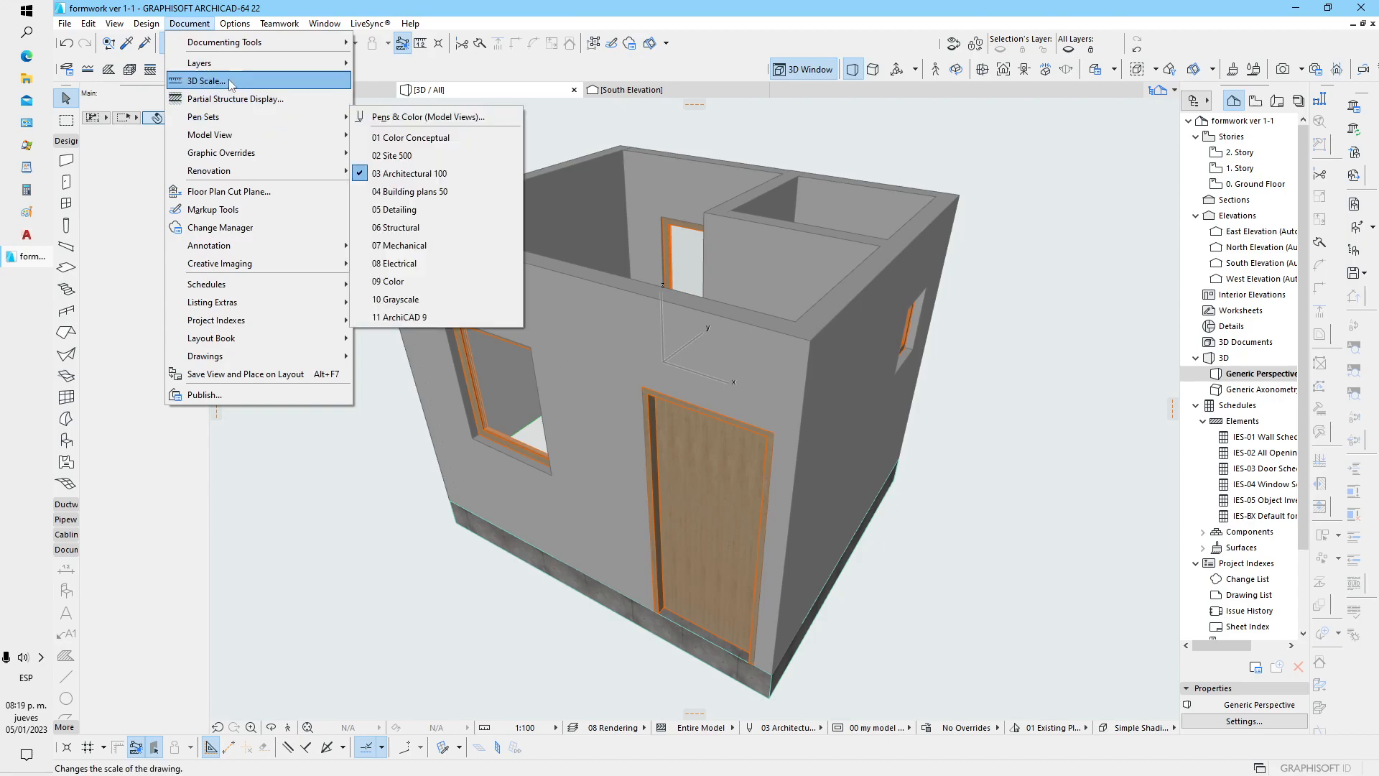
mouse_move(287, 63)
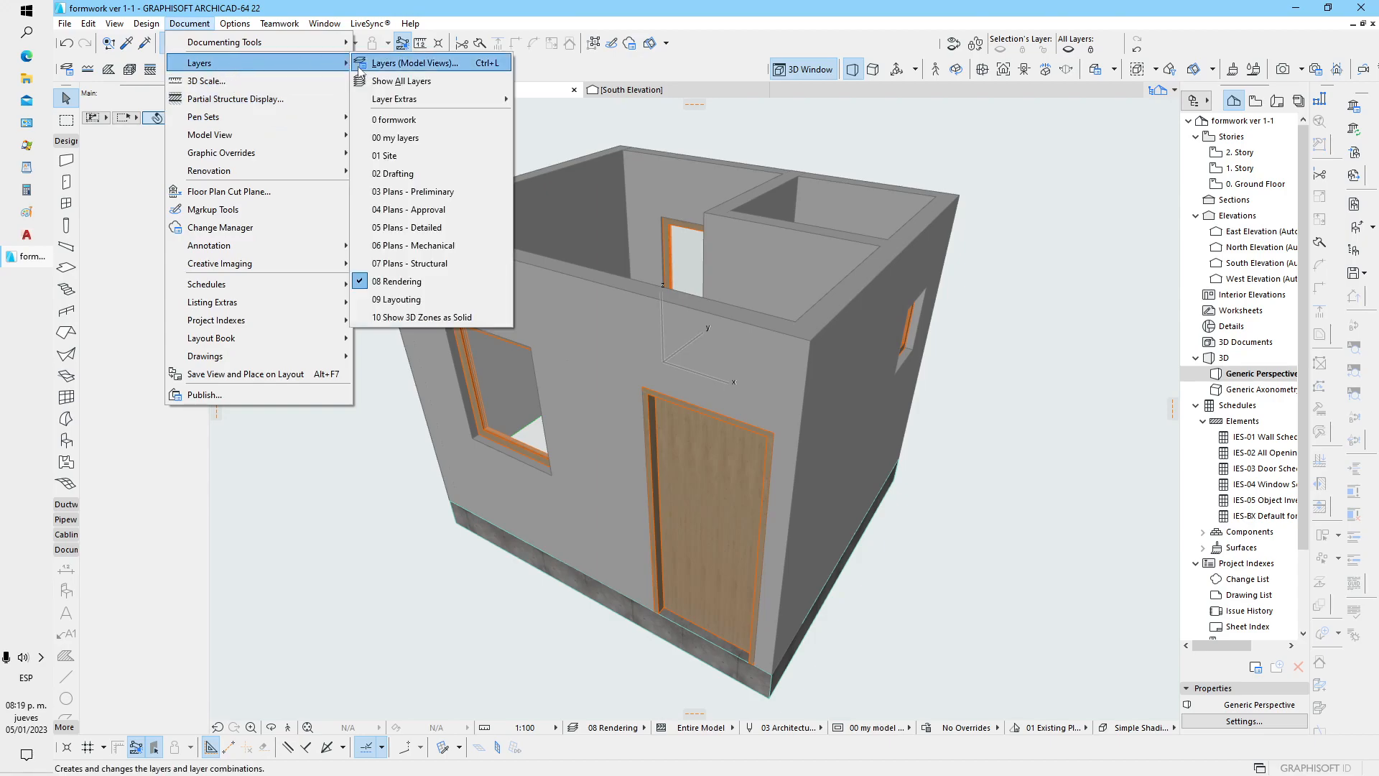
left_click(400, 124)
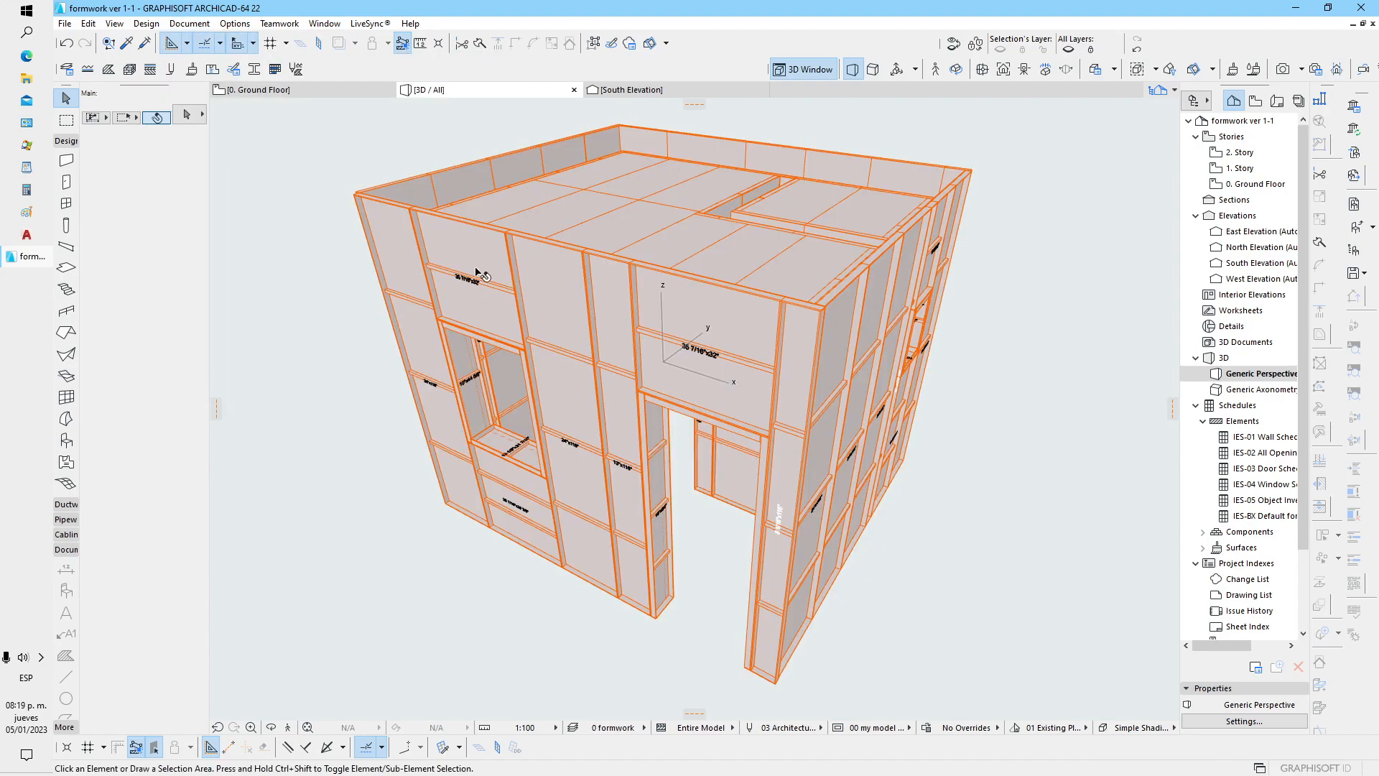
Step: Examine the complete building formwork, checking the outer walls, ceiling panels and interior panels from above and below
middle_click_drag(492, 300, 636, 127, "shift")
middle_click_drag(539, 388, 679, 416, "shift")
scroll(677, 417, "down", 4)
middle_click_drag(673, 248, 747, 368)
middle_click_drag(704, 311, 479, 372, "shift")
middle_click_drag(252, 438, 352, 426)
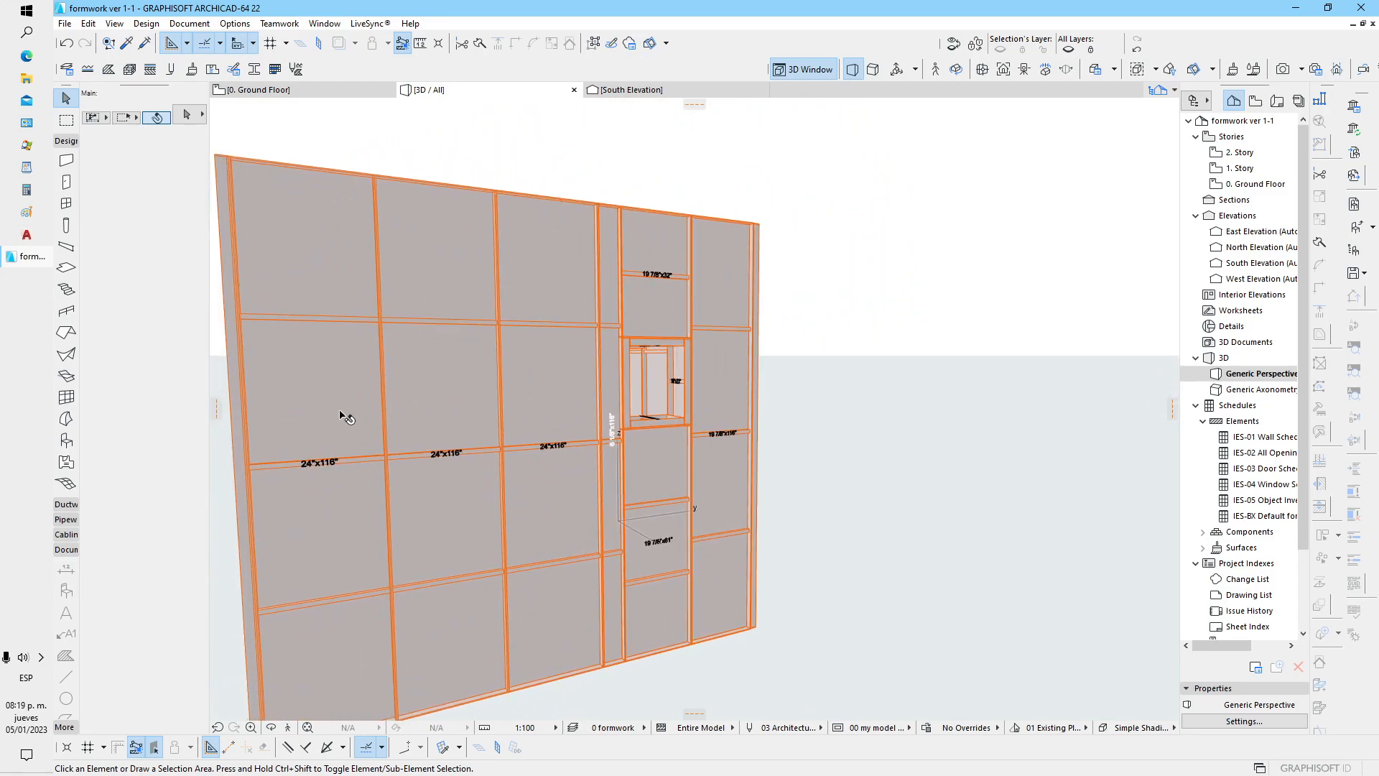
middle_click_drag(499, 408, 642, 317, "shift")
left_click(641, 317)
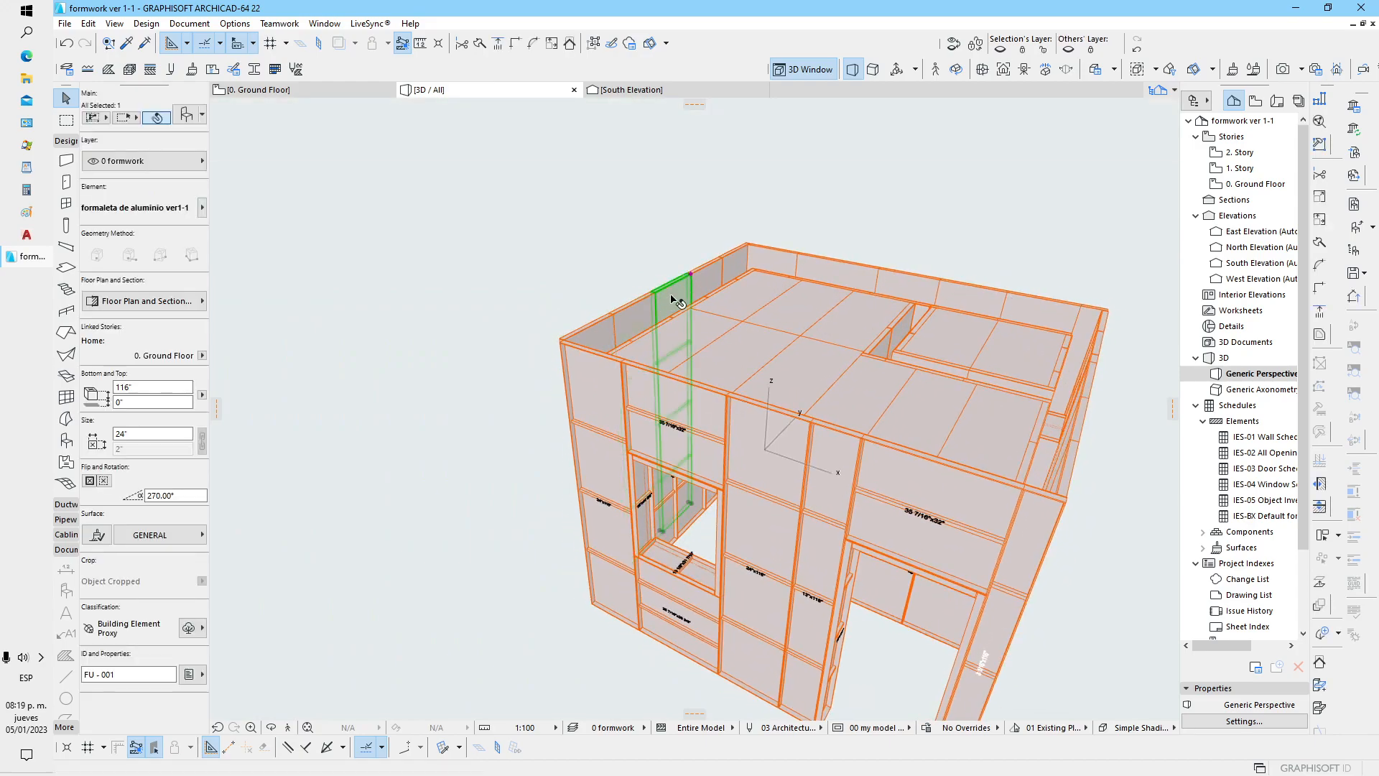
key("Escape")
middle_click_drag(726, 354, 460, 429, "shift")
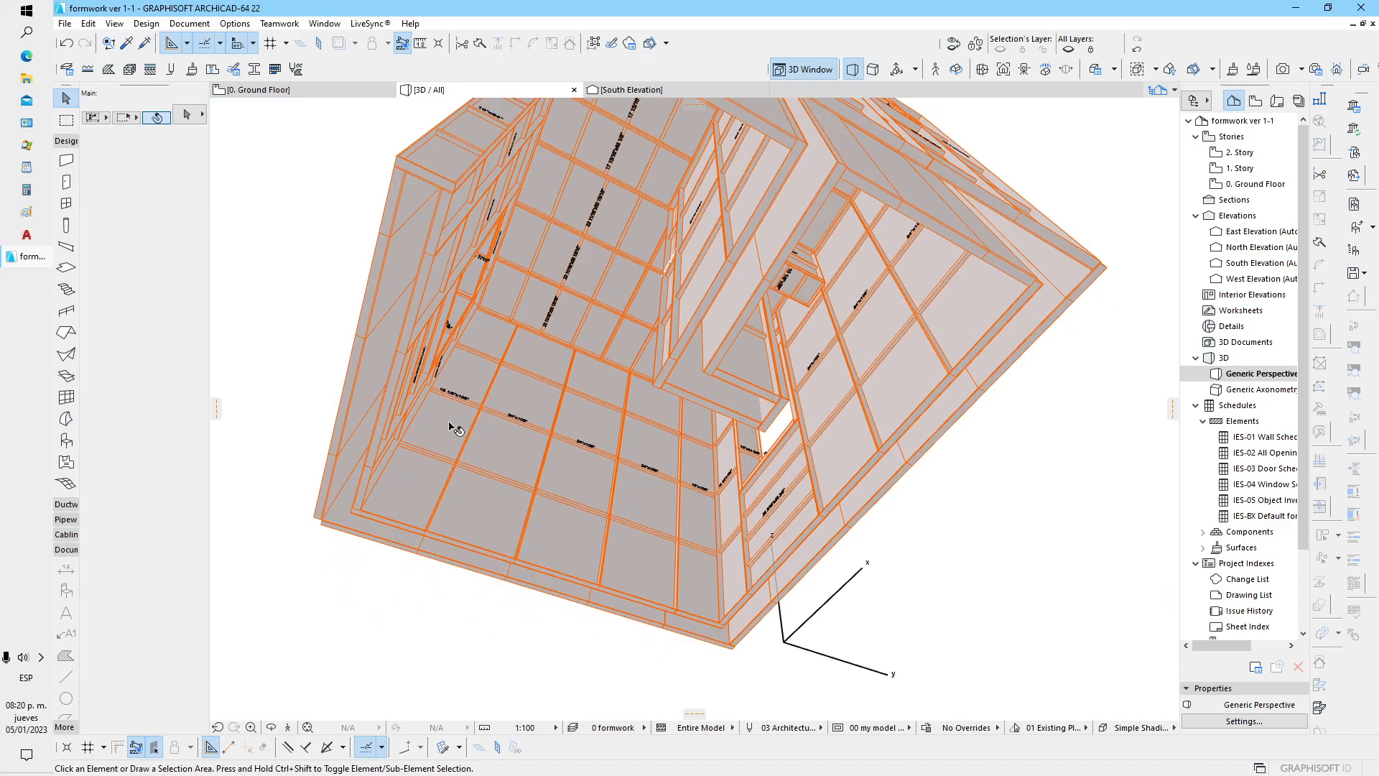
left_click(492, 449)
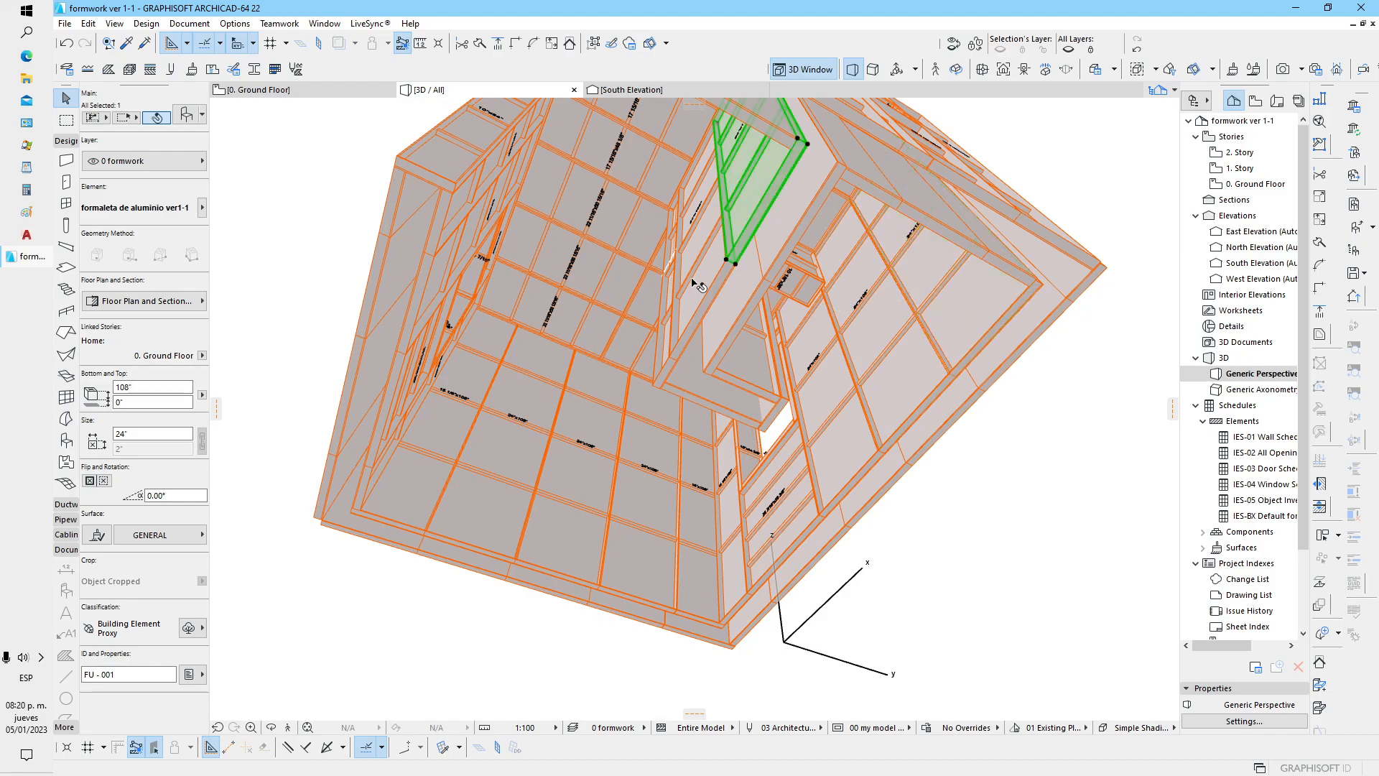
left_click(972, 596)
middle_click_drag(605, 240, 644, 350, "shift")
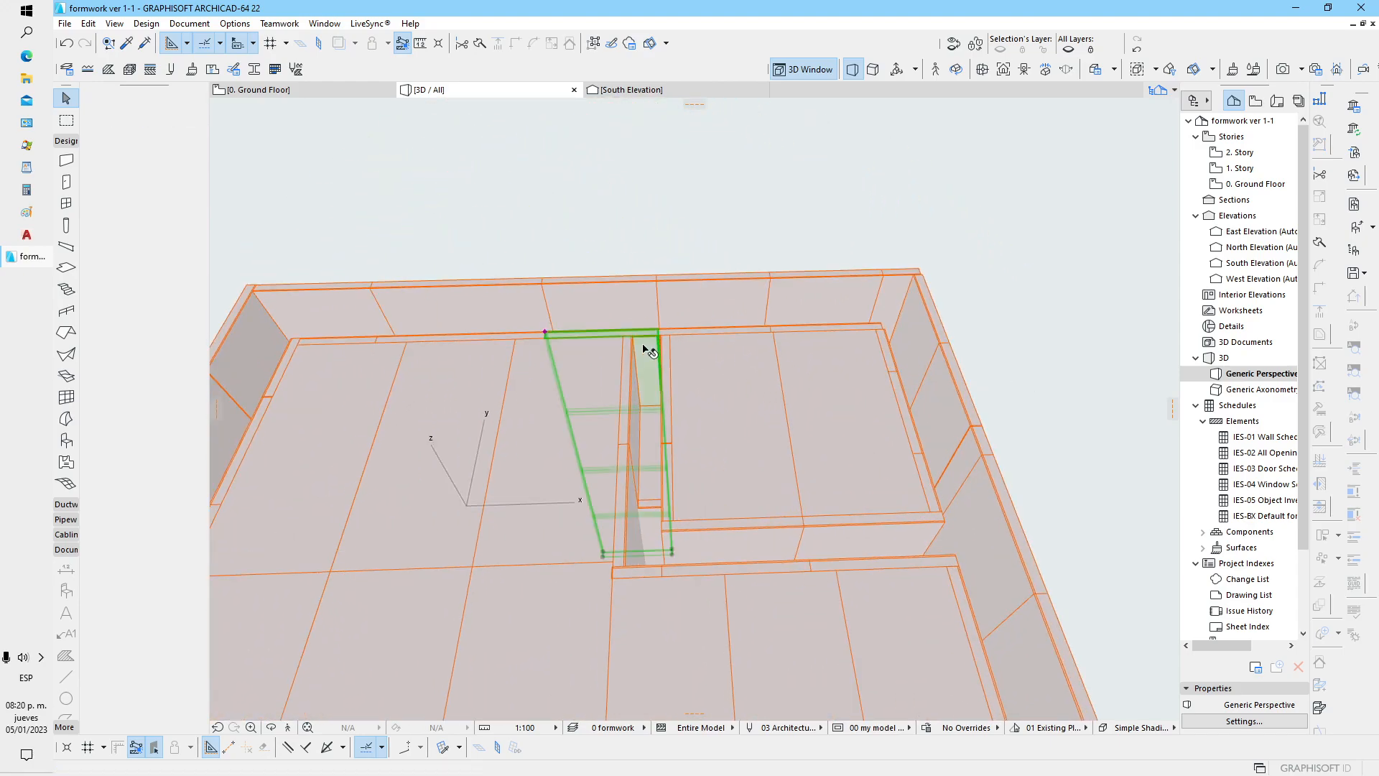
Step: Select the interior formwork panel beside the narrow partition gap, inspect the junction from above, and clear the selection
left_click(644, 349)
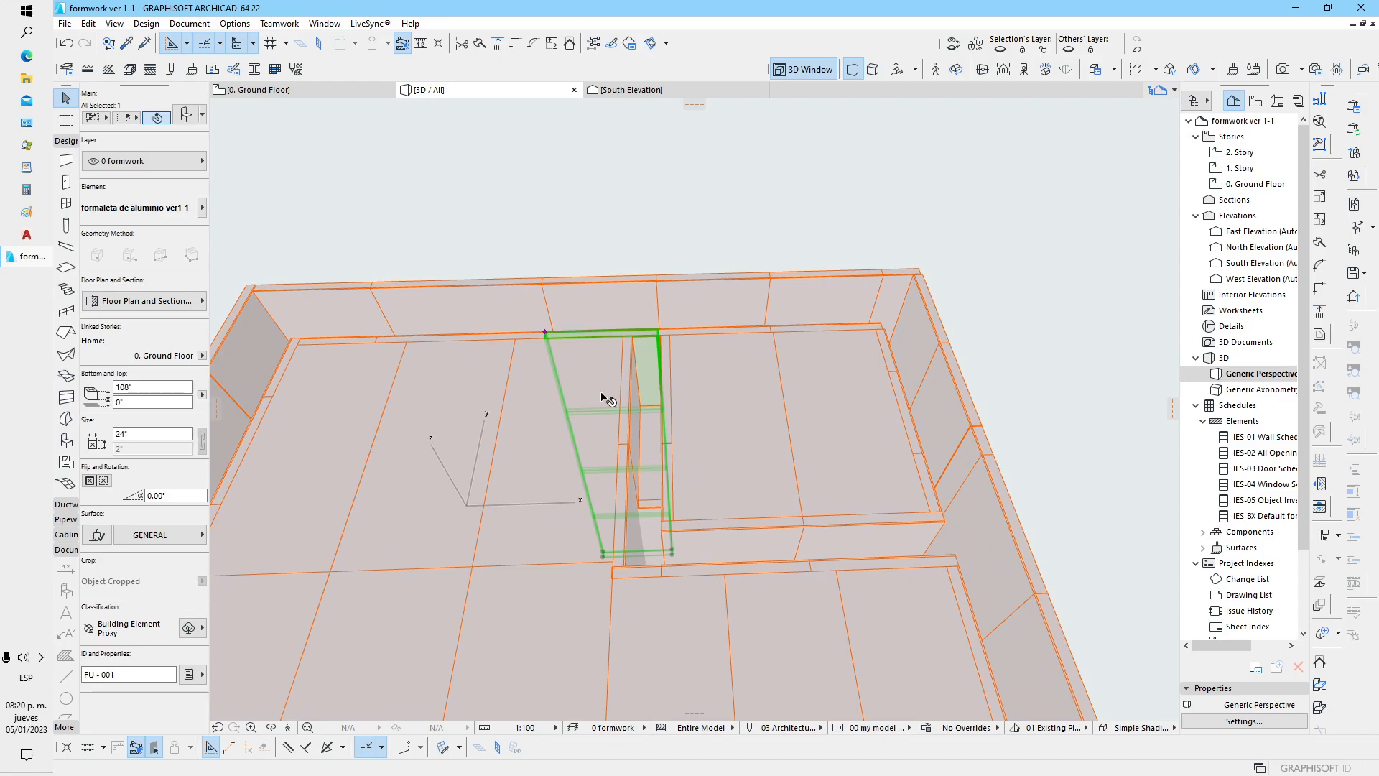
left_click_drag(565, 451, 558, 454)
middle_click_drag(560, 450, 609, 465, "shift")
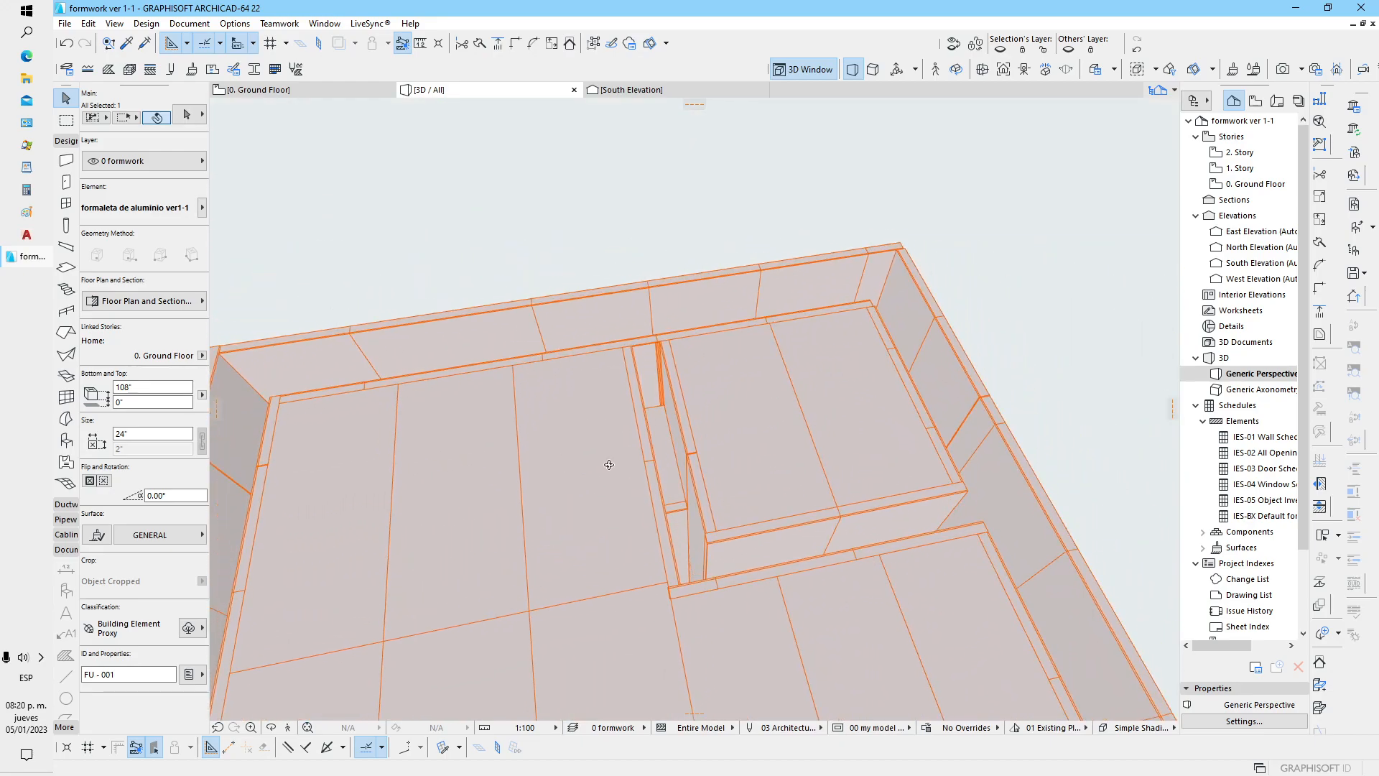
left_click(589, 227)
Step: Open the object settings of the full-height outer wall panel next to the window opening, on the door side
scroll(591, 239, "down", 5)
middle_click_drag(591, 335, 544, 426, "shift")
middle_click_drag(544, 426, 799, 425)
scroll(799, 425, "up", 2)
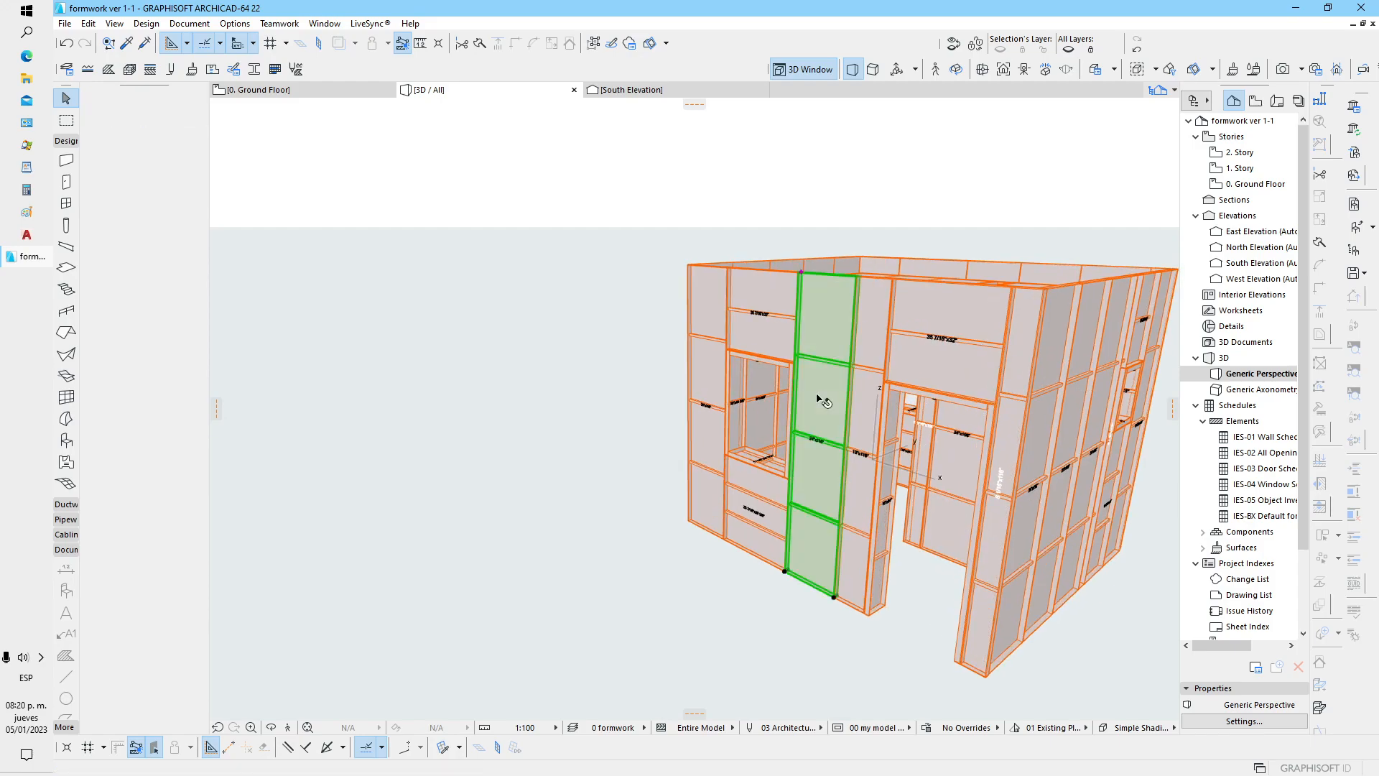
left_click(820, 400)
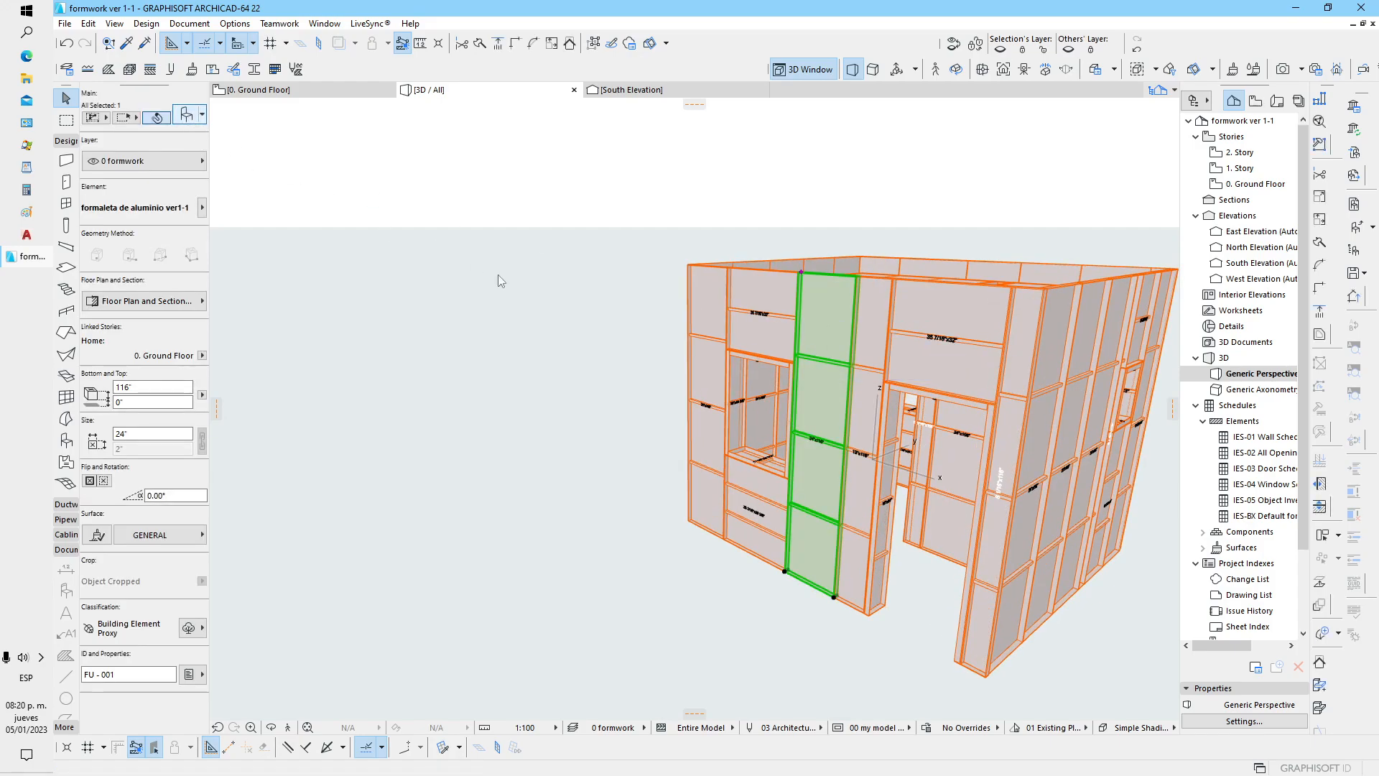
key("ctrl+t")
left_click_drag(369, 107, 510, 72)
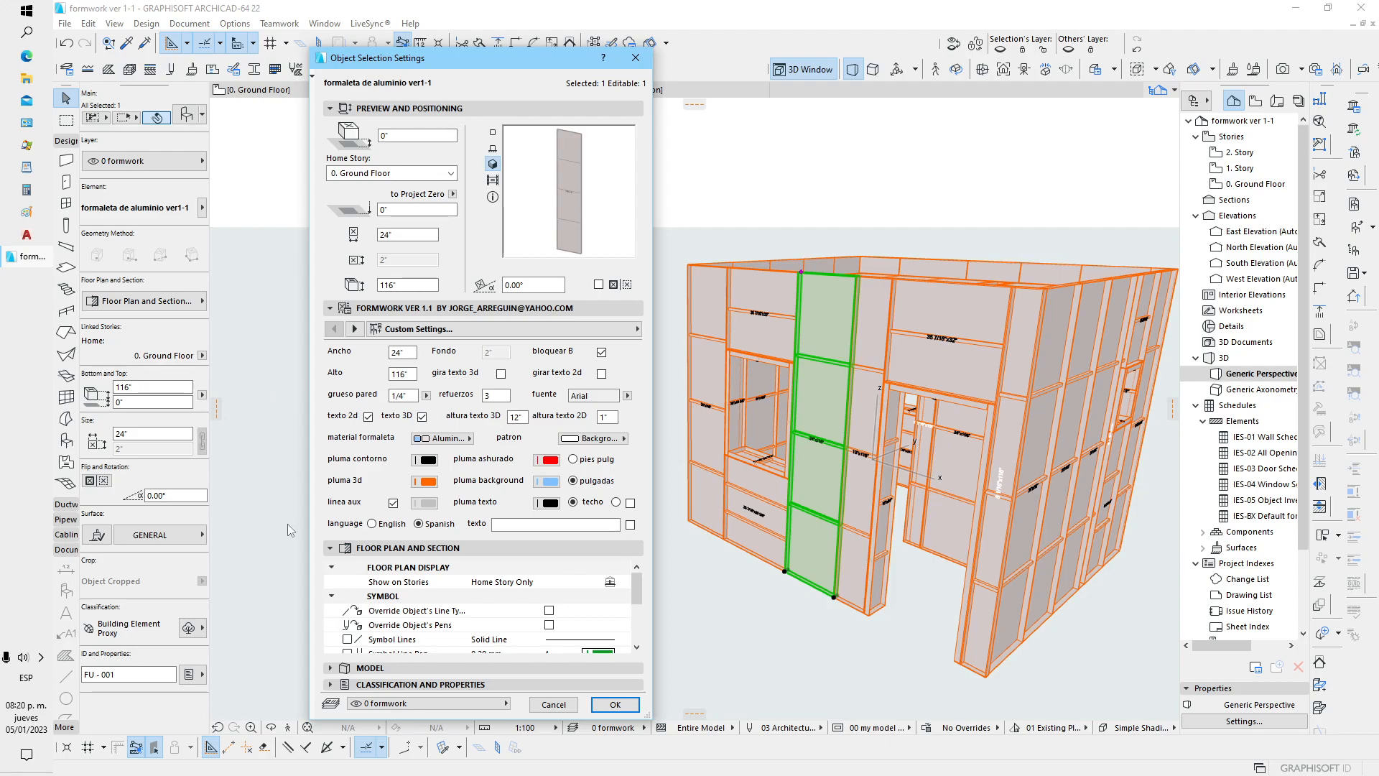
left_click(41, 658)
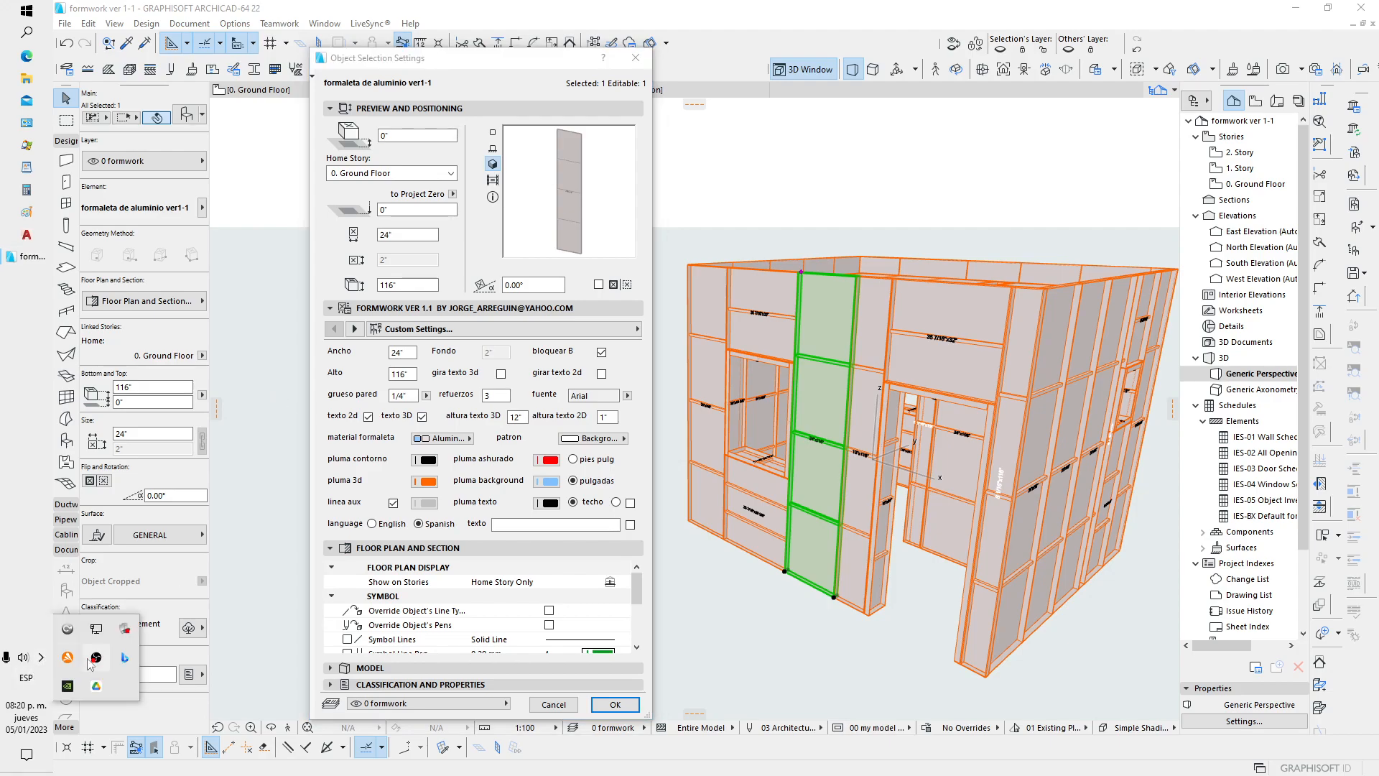